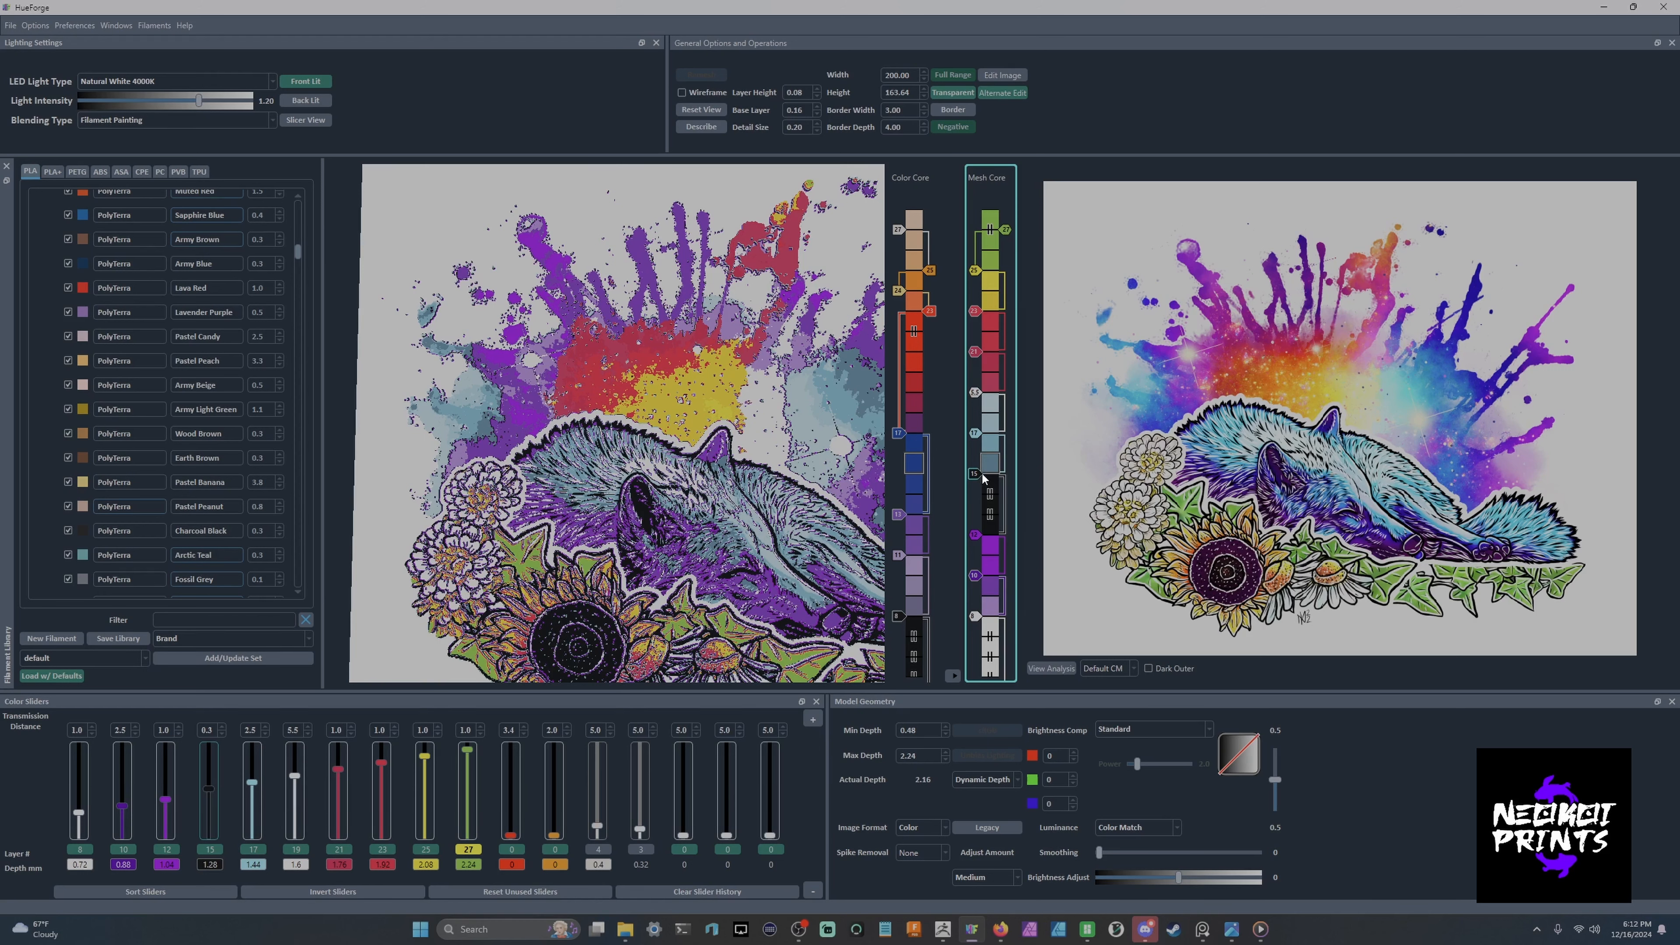
# Set the upper white's transmission distance to 2.0 and raise its swap in the mesh core to 1.68 mm.
pyautogui.scroll(-2, 974, 396)
pyautogui.scroll(-3, 974, 397)
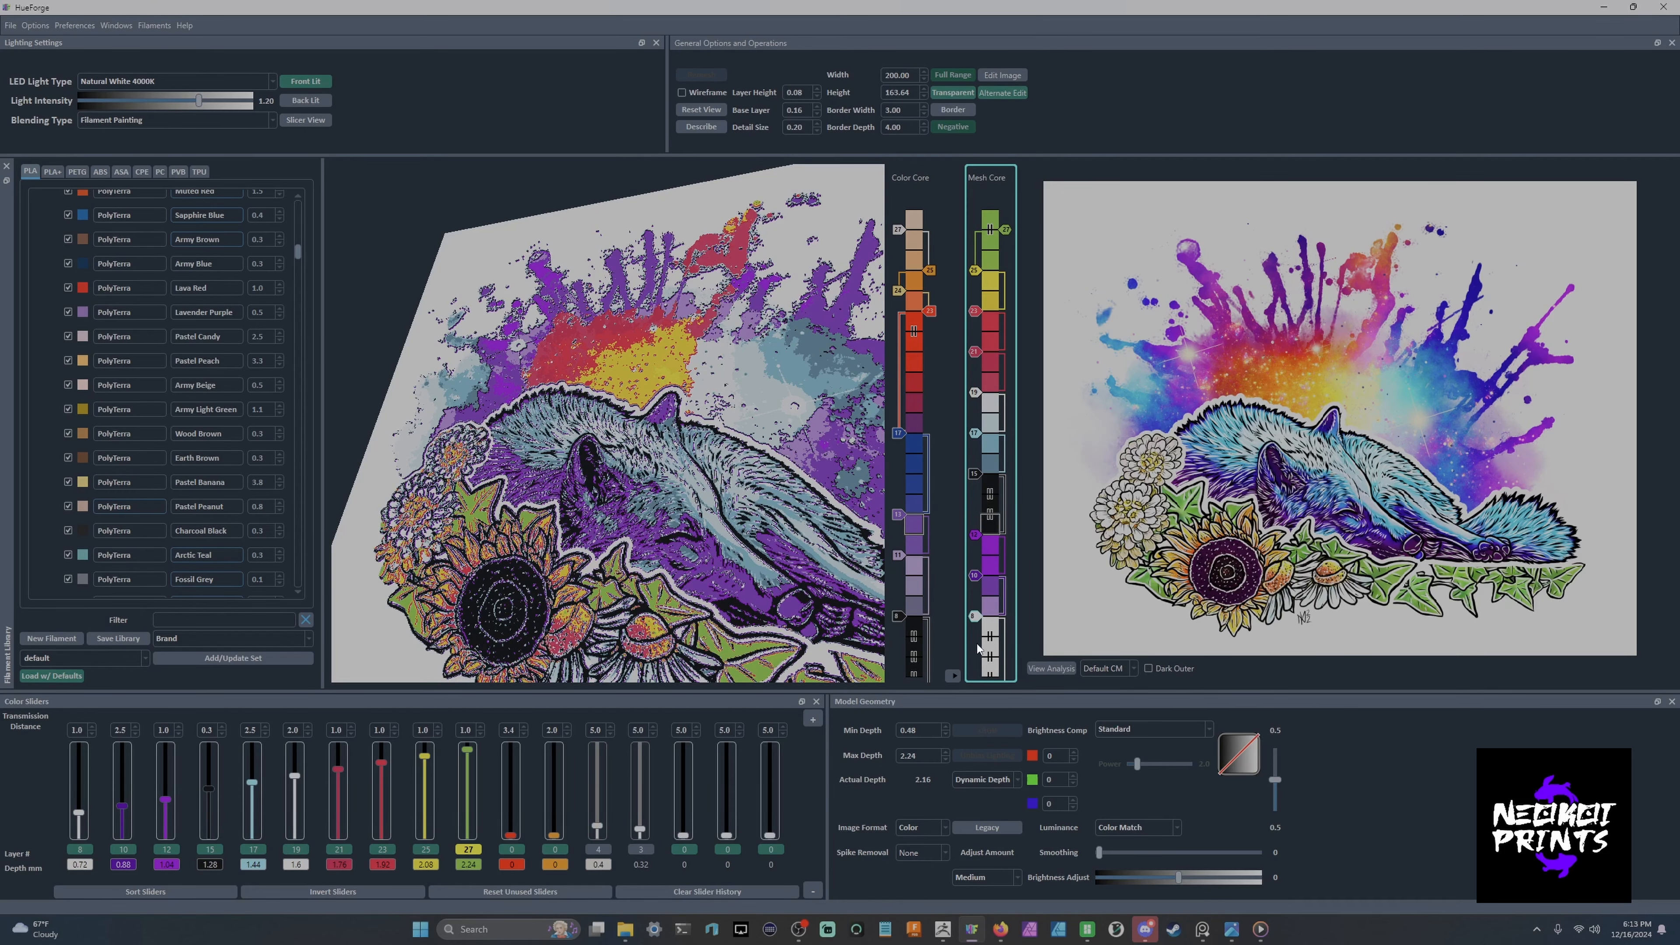
pyautogui.scroll(5, 729, 470)
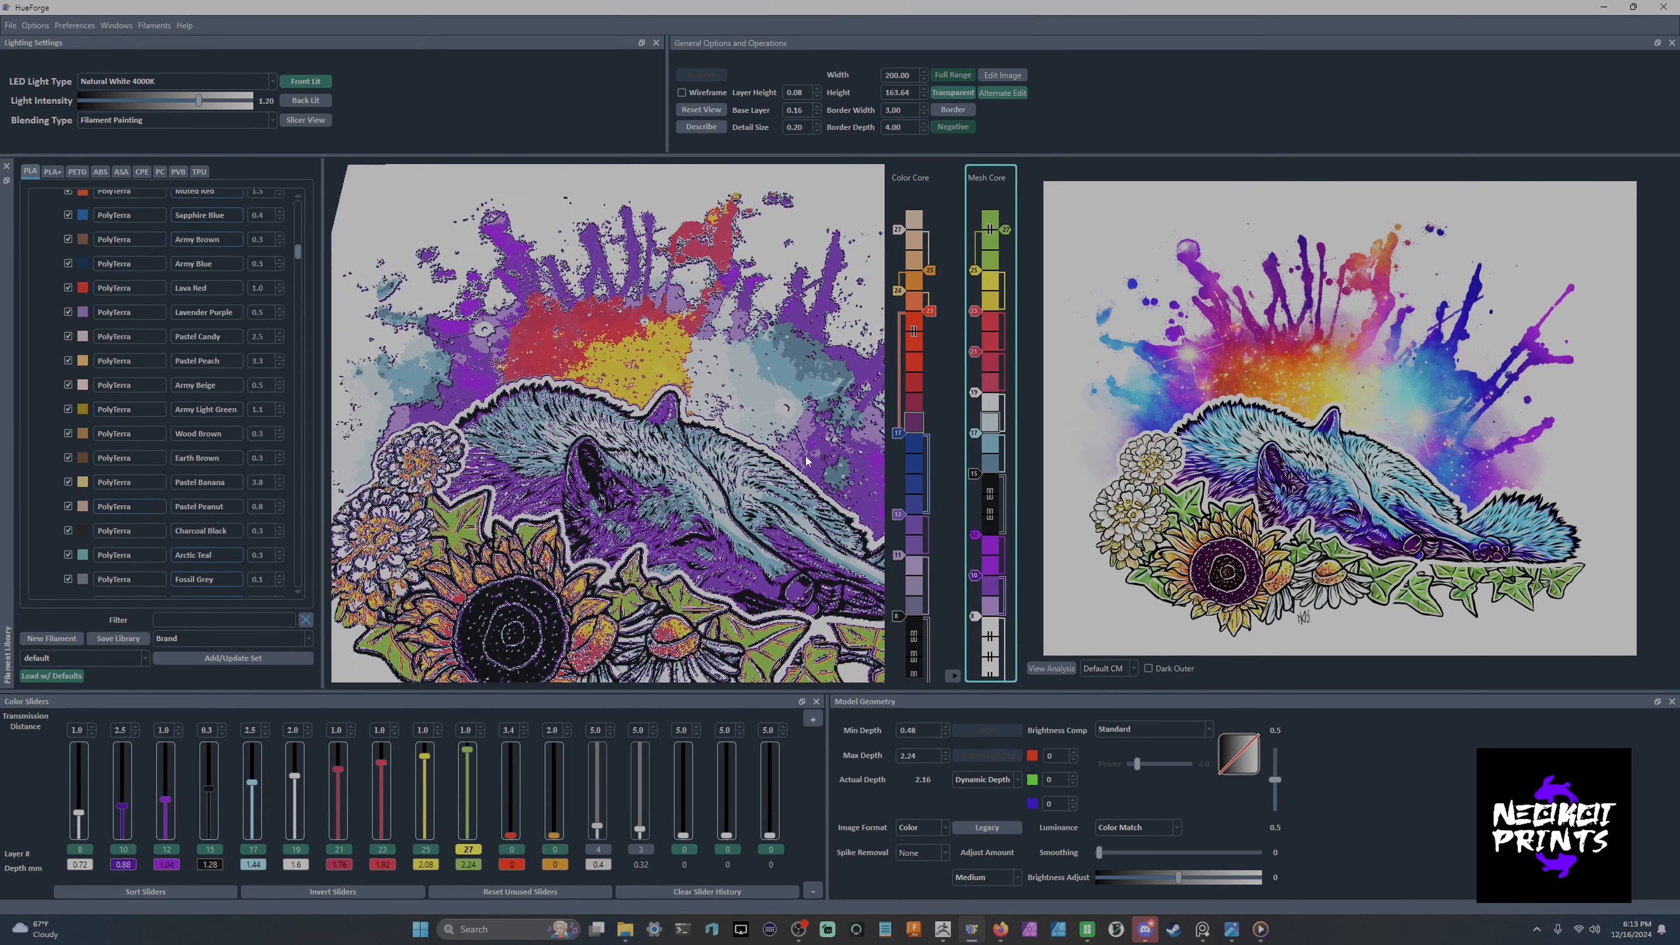
pyautogui.scroll(5, 729, 469)
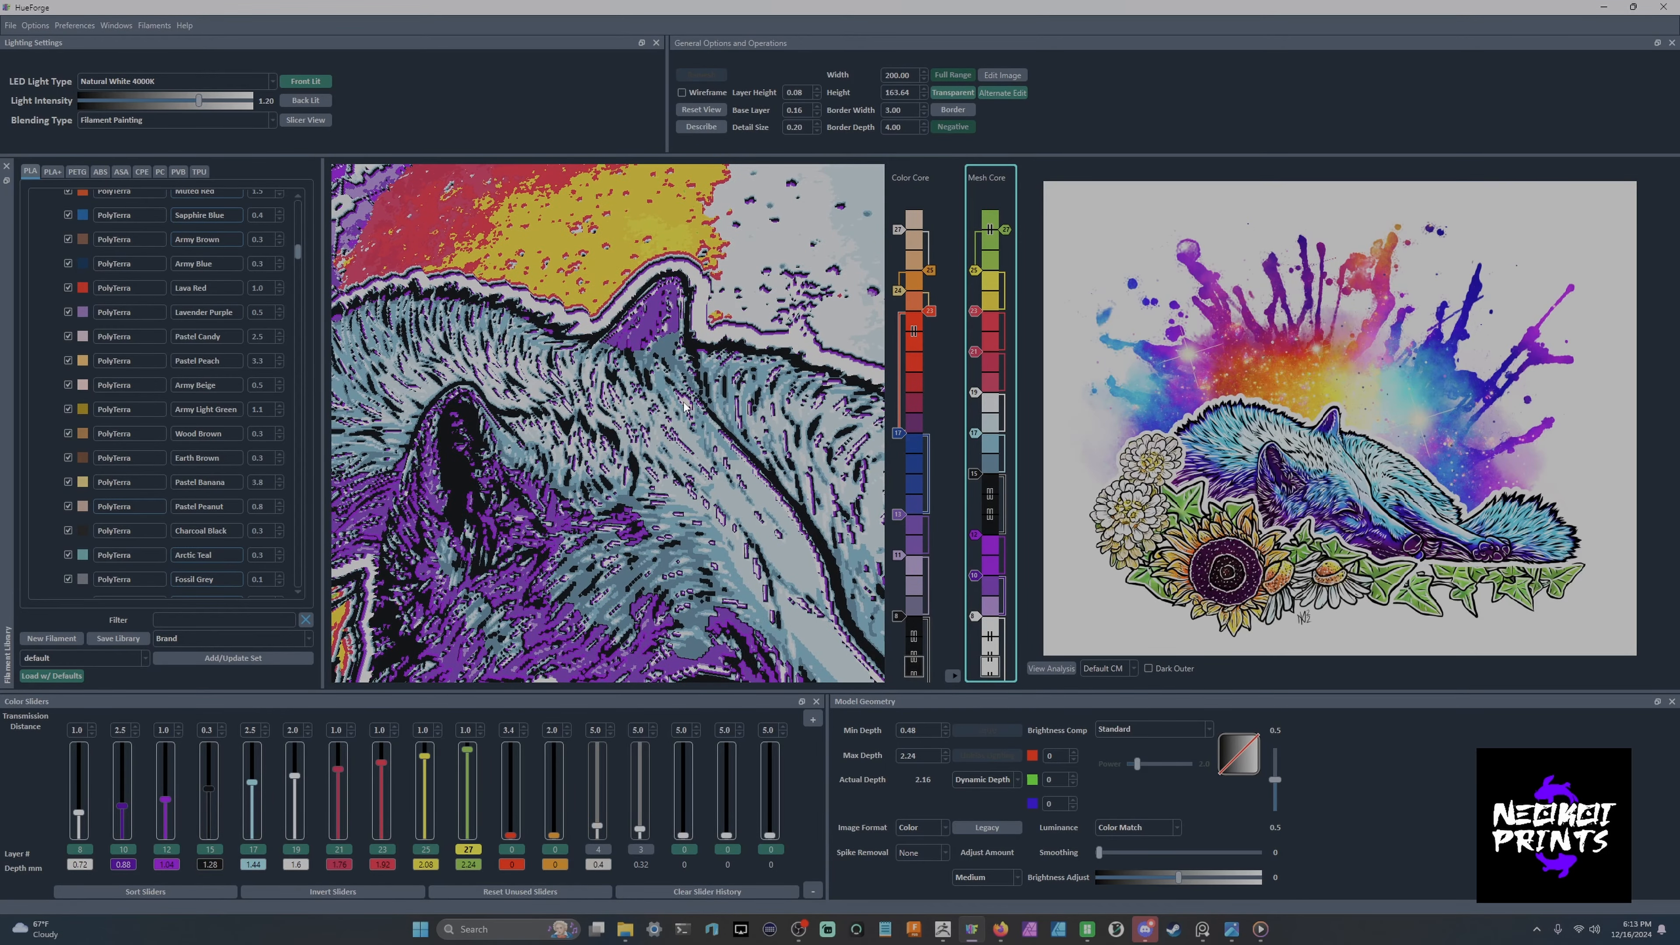
pyautogui.scroll(2, 708, 447)
pyautogui.scroll(-8, 610, 474)
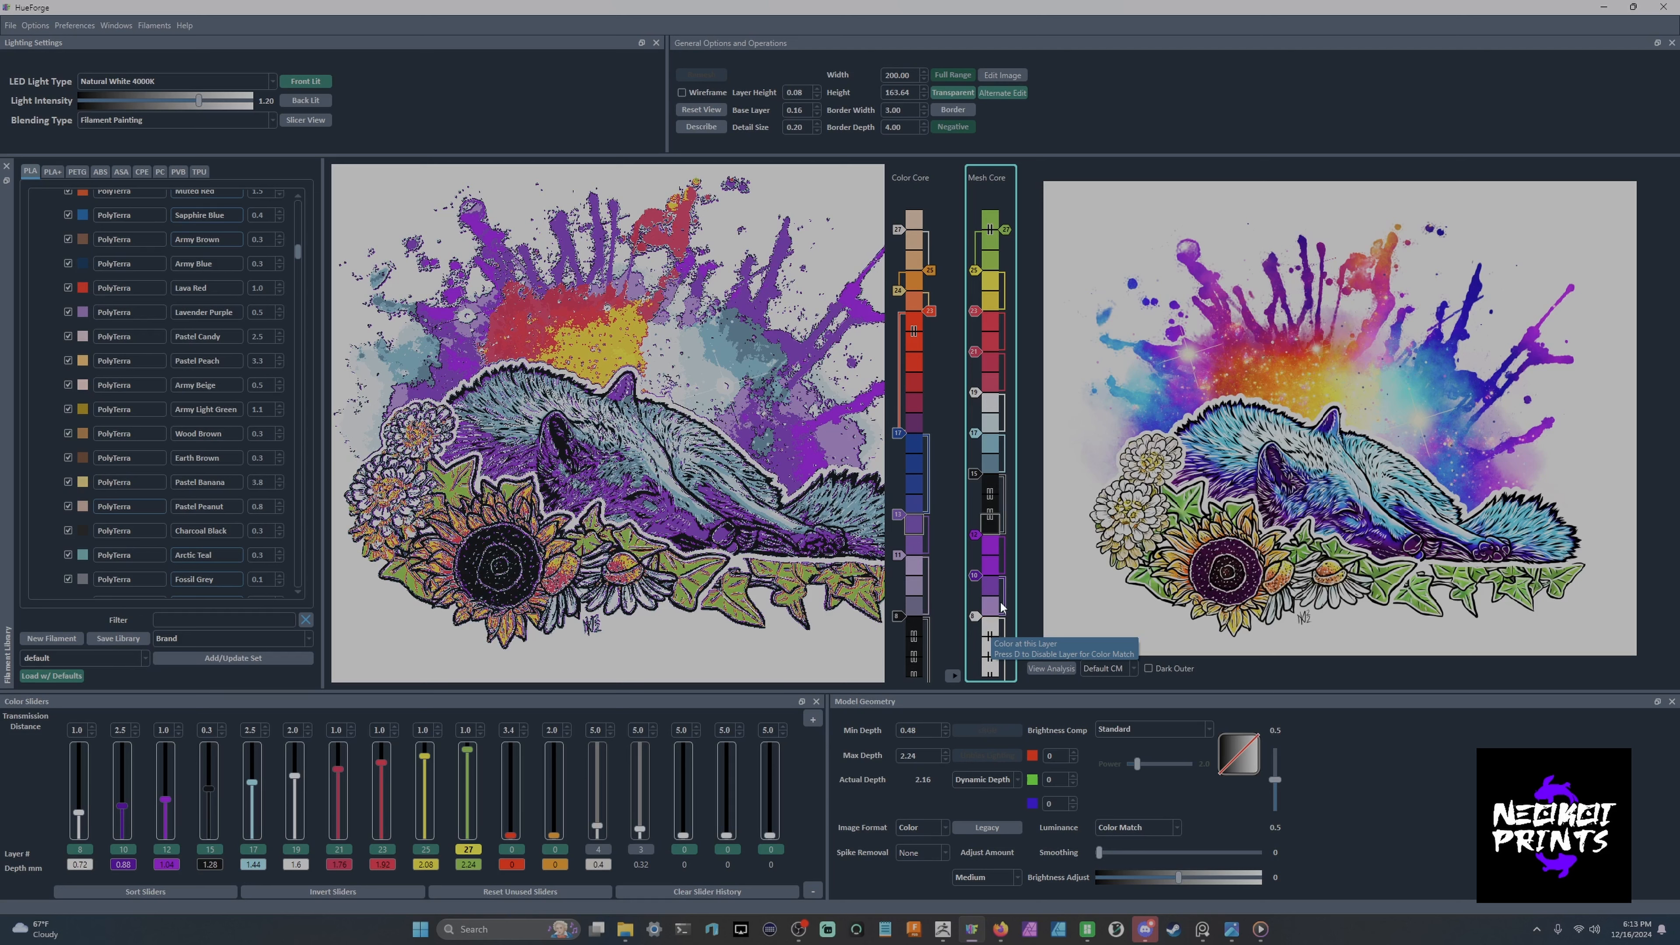
pyautogui.moveTo(978, 399); pyautogui.dragTo(979, 377)
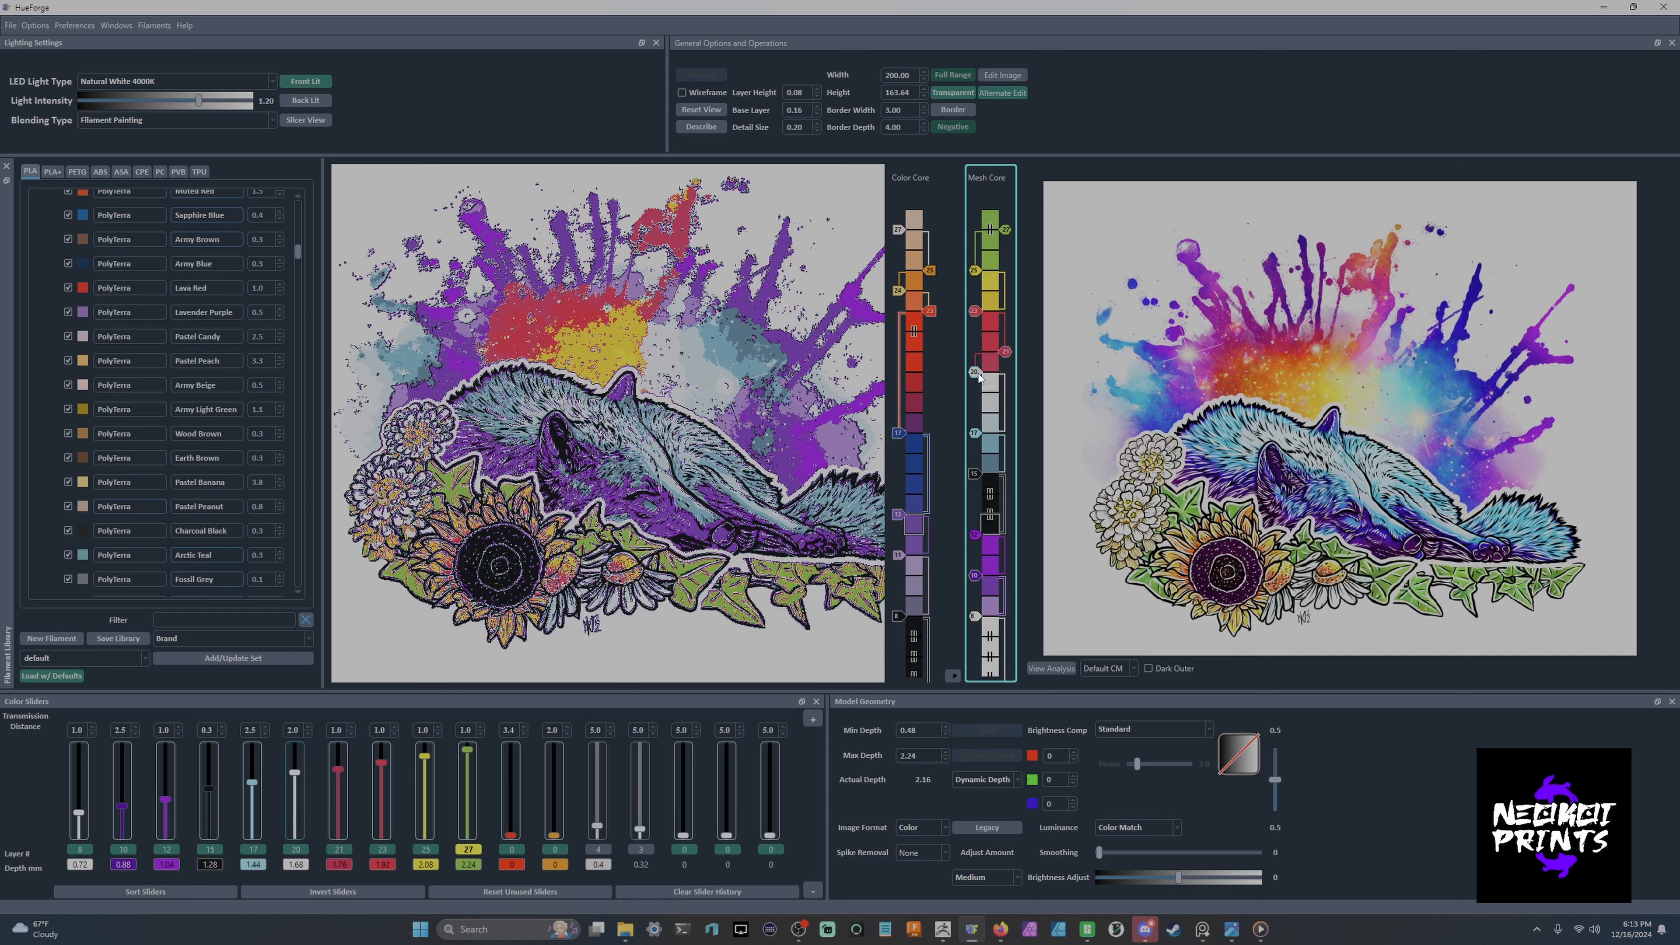
# Disable the white base layers in the mesh core for color matching.
pyautogui.press('d')
pyautogui.press('d')
pyautogui.press('d')
# Examine the model preview around the wolf's fur, the red and yellow burst and the purple splatters.
pyautogui.moveTo(662, 437); pyautogui.dragTo(707, 493)
pyautogui.scroll(3, 706, 493)
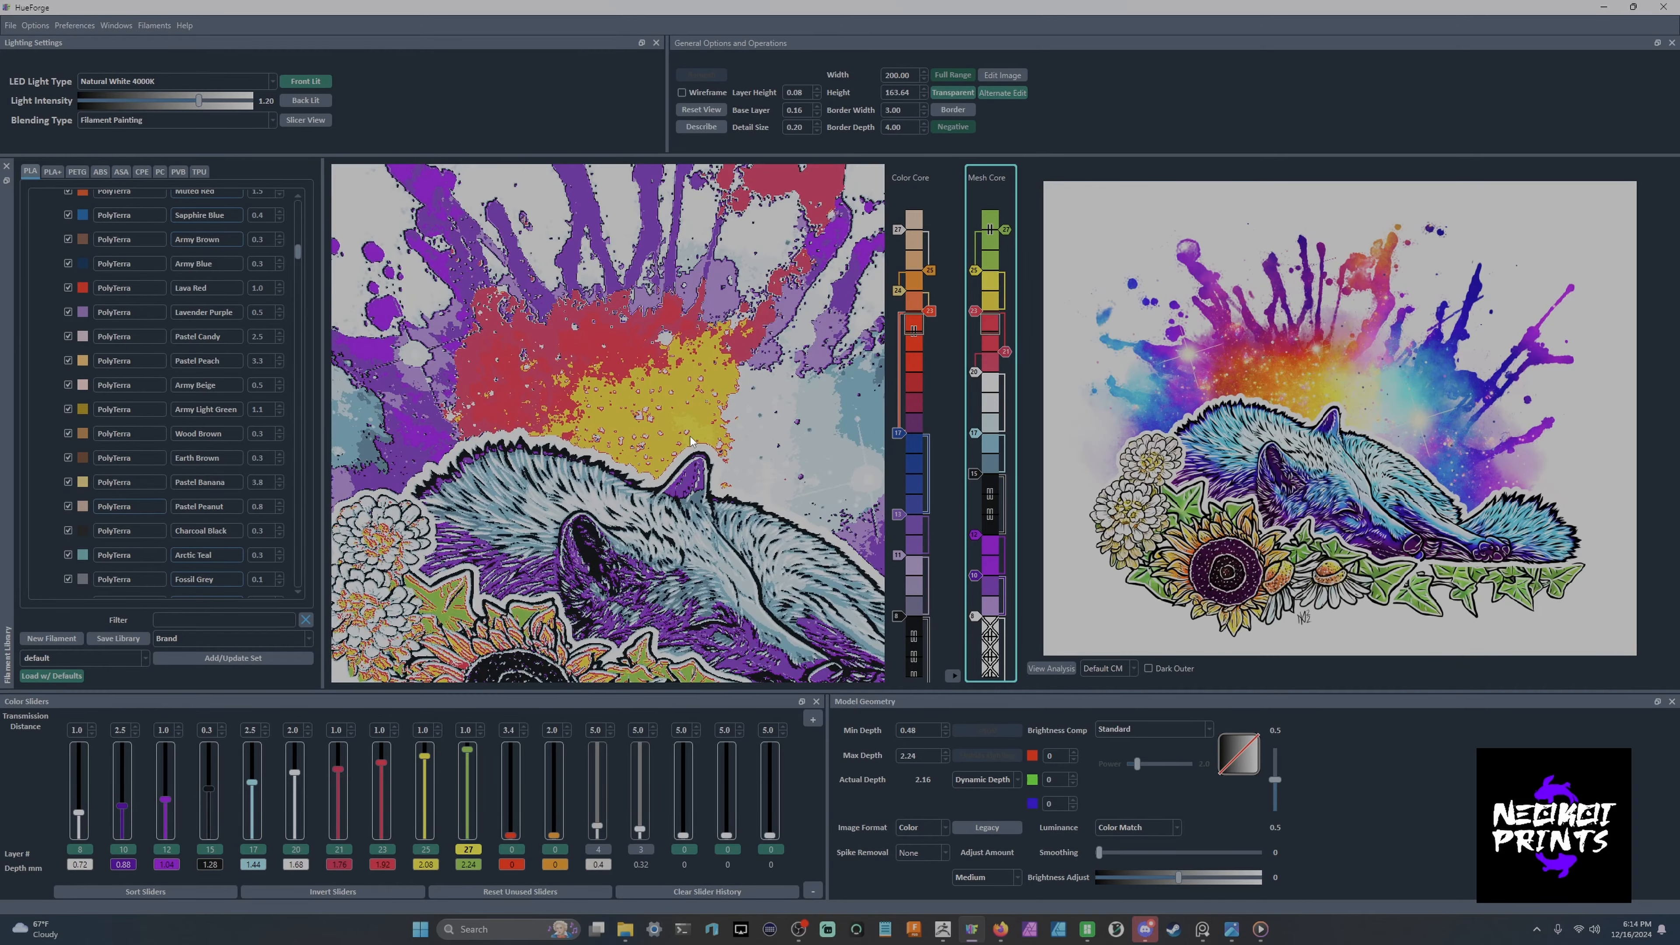
pyautogui.scroll(3, 727, 430)
pyautogui.scroll(-2, 732, 404)
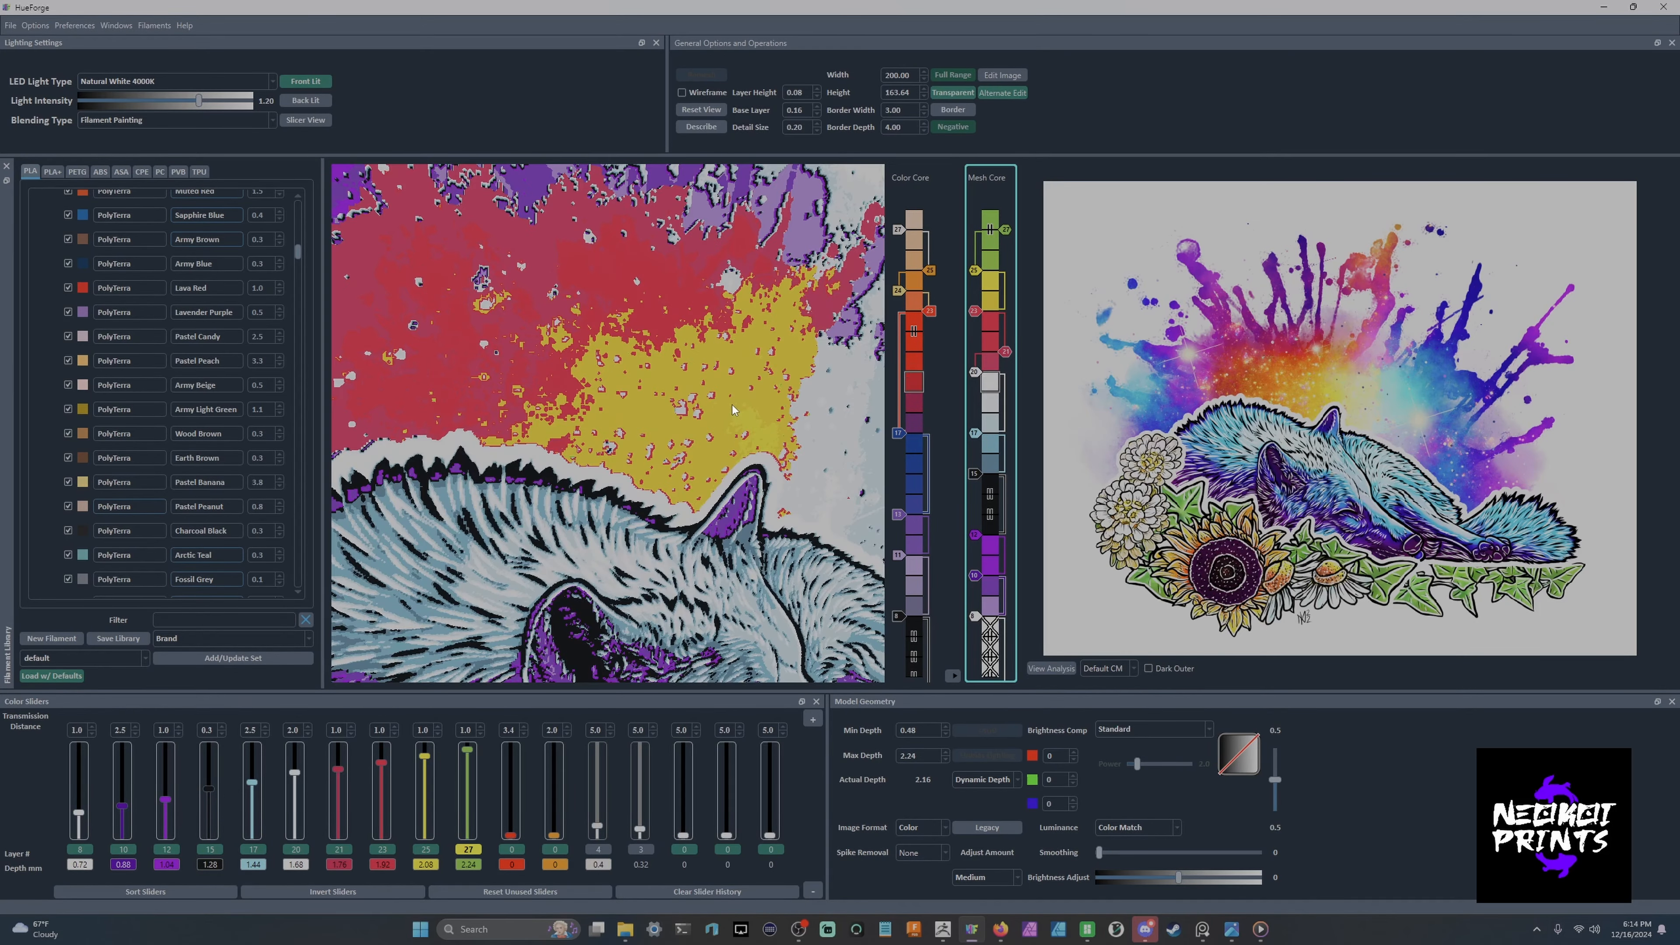
pyautogui.scroll(-4, 728, 398)
pyautogui.scroll(4, 694, 477)
pyautogui.moveTo(681, 489)
pyautogui.mouseDown()
pyautogui.moveTo(691, 463)
pyautogui.moveTo(697, 517)
pyautogui.mouseUp()
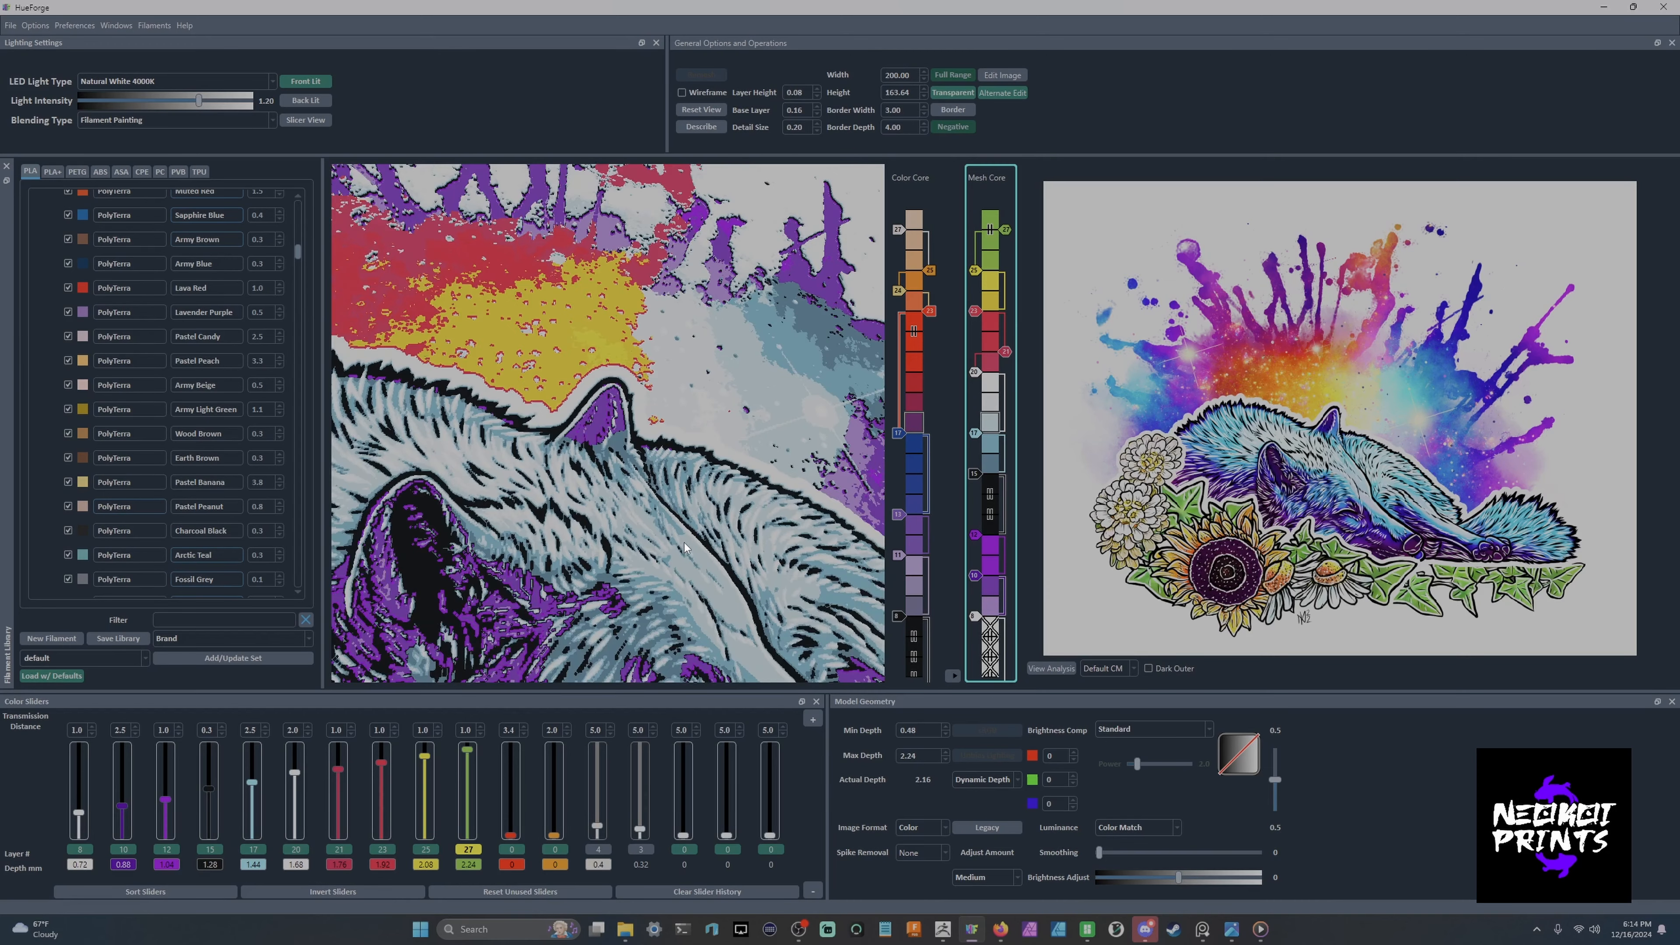
pyautogui.scroll(-4, 696, 518)
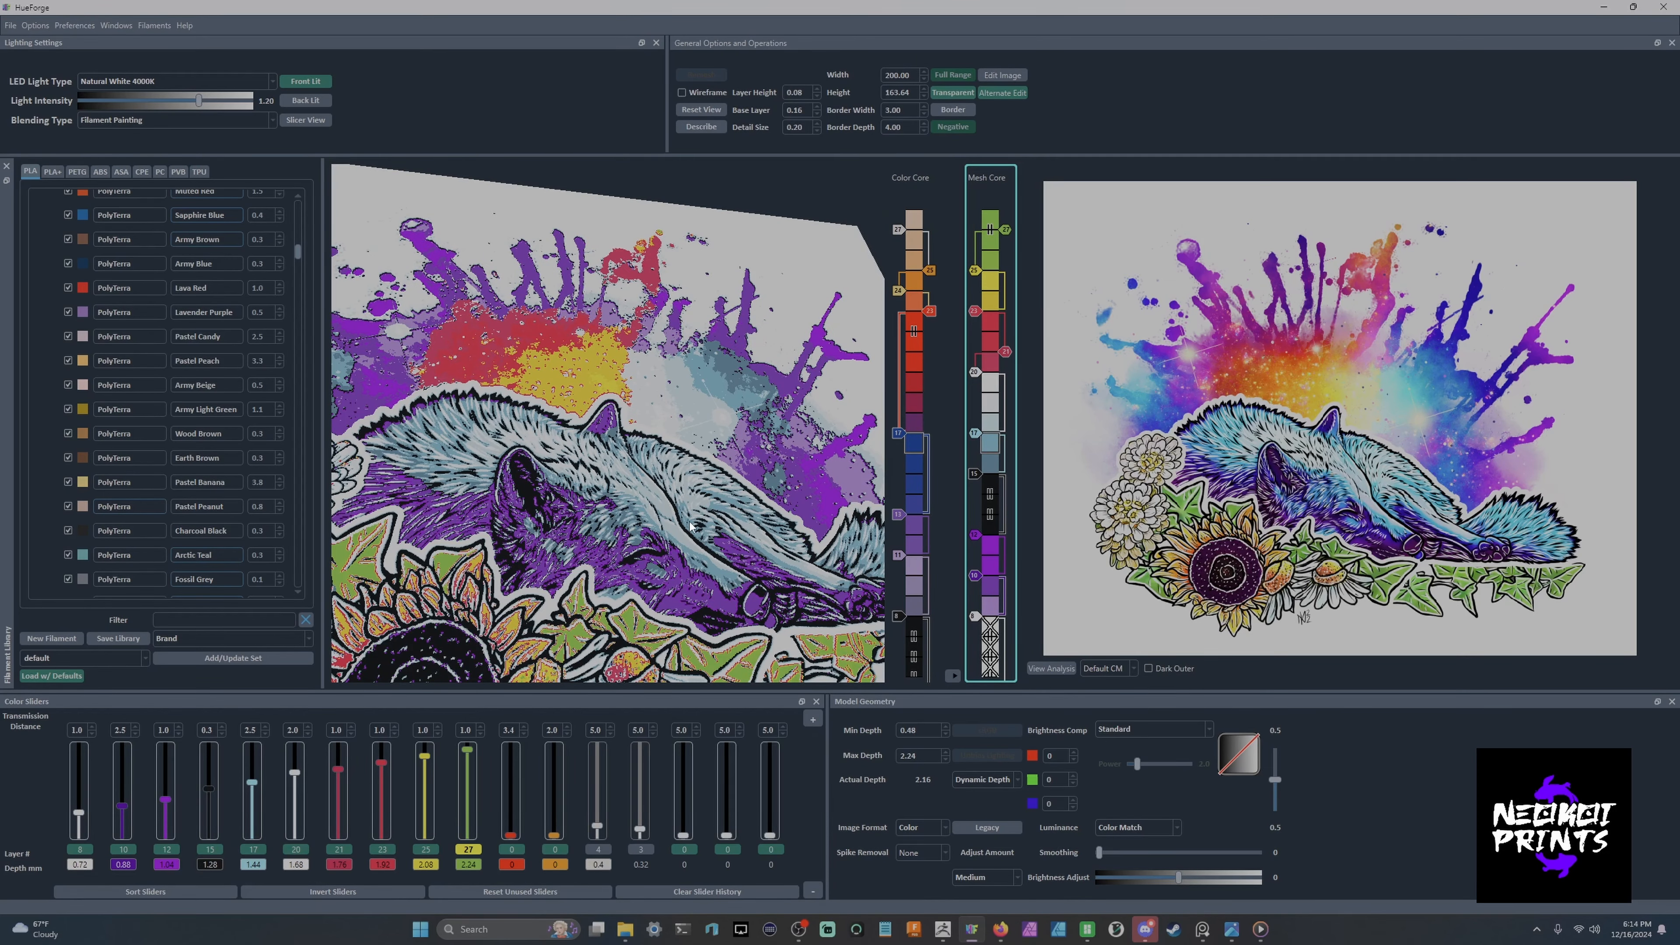
pyautogui.moveTo(696, 517); pyautogui.dragTo(651, 540)
pyautogui.scroll(-2, 693, 506)
pyautogui.scroll(2, 654, 531)
# Set the two reds' transmission distances to 2.5 and 3.5, and the yellow's to 3.0 with its swap at 2.16 mm.
pyautogui.scroll(15, 1005, 351)
pyautogui.scroll(20, 974, 270)
pyautogui.moveTo(975, 269); pyautogui.dragTo(975, 250)
pyautogui.scroll(20, 974, 311)
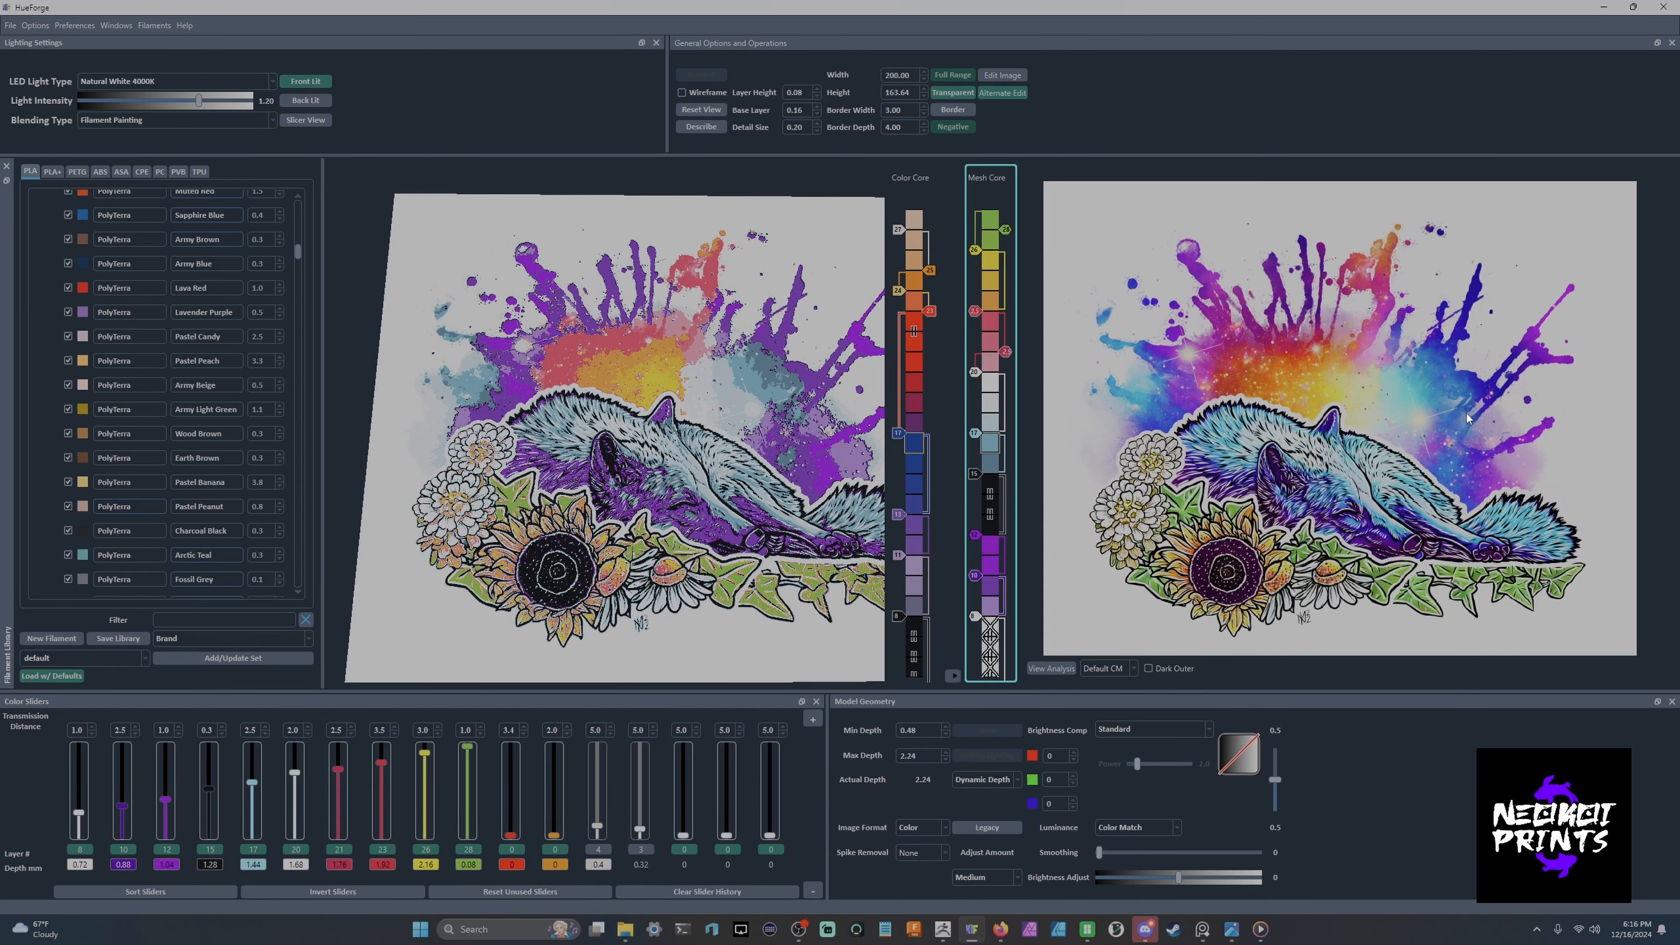
# Add the deep blue sampled from the source image's splatter to the mesh core at 1.2 mm with a transmission distance of 3.5.
pyautogui.moveTo(1491, 392)
pyautogui.mouseDown()
pyautogui.moveTo(991, 490)
pyautogui.moveTo(976, 477)
pyautogui.moveTo(1005, 476)
pyautogui.moveTo(999, 500)
pyautogui.mouseUp()
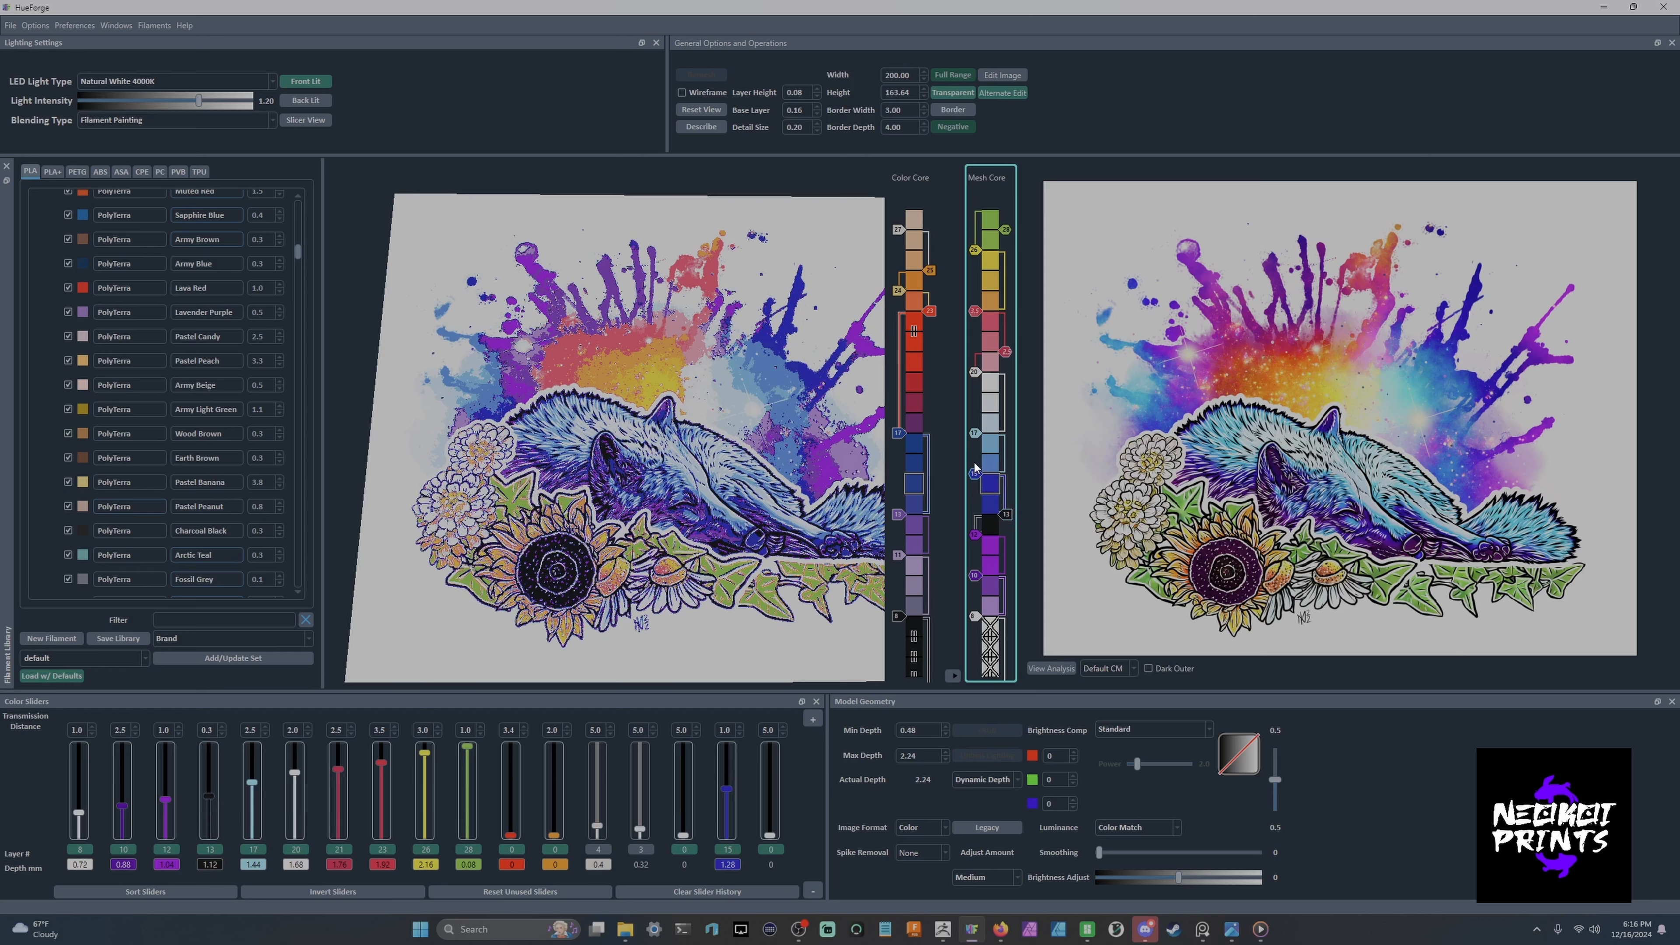
pyautogui.moveTo(974, 466); pyautogui.dragTo(970, 497)
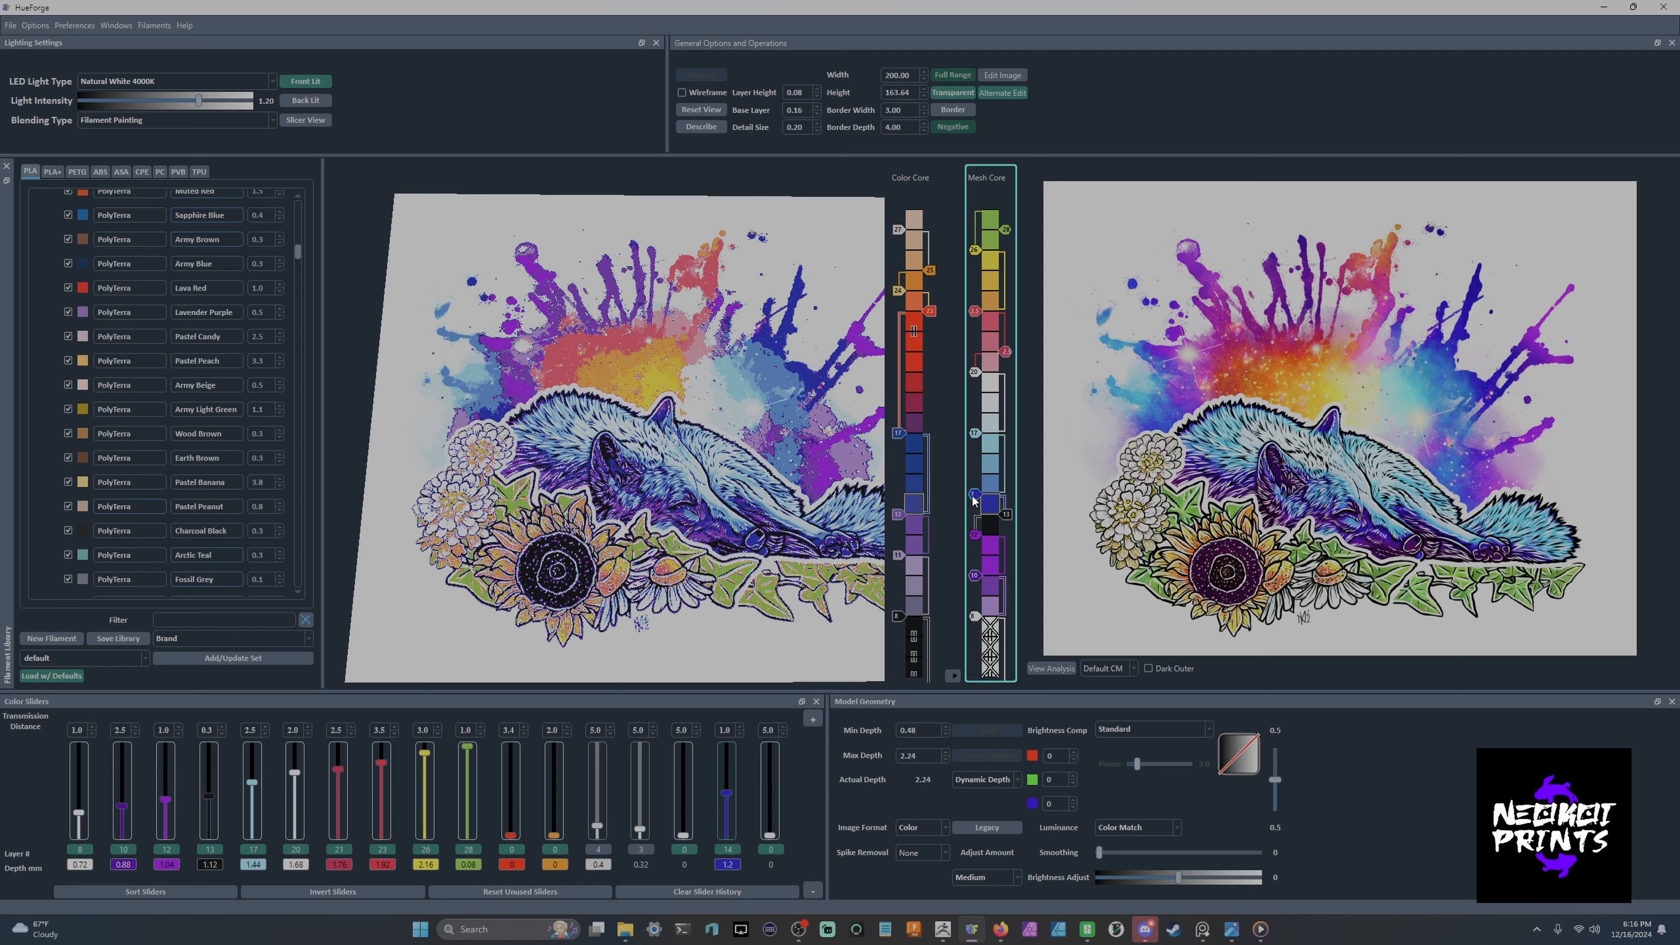
pyautogui.scroll(2, 973, 496)
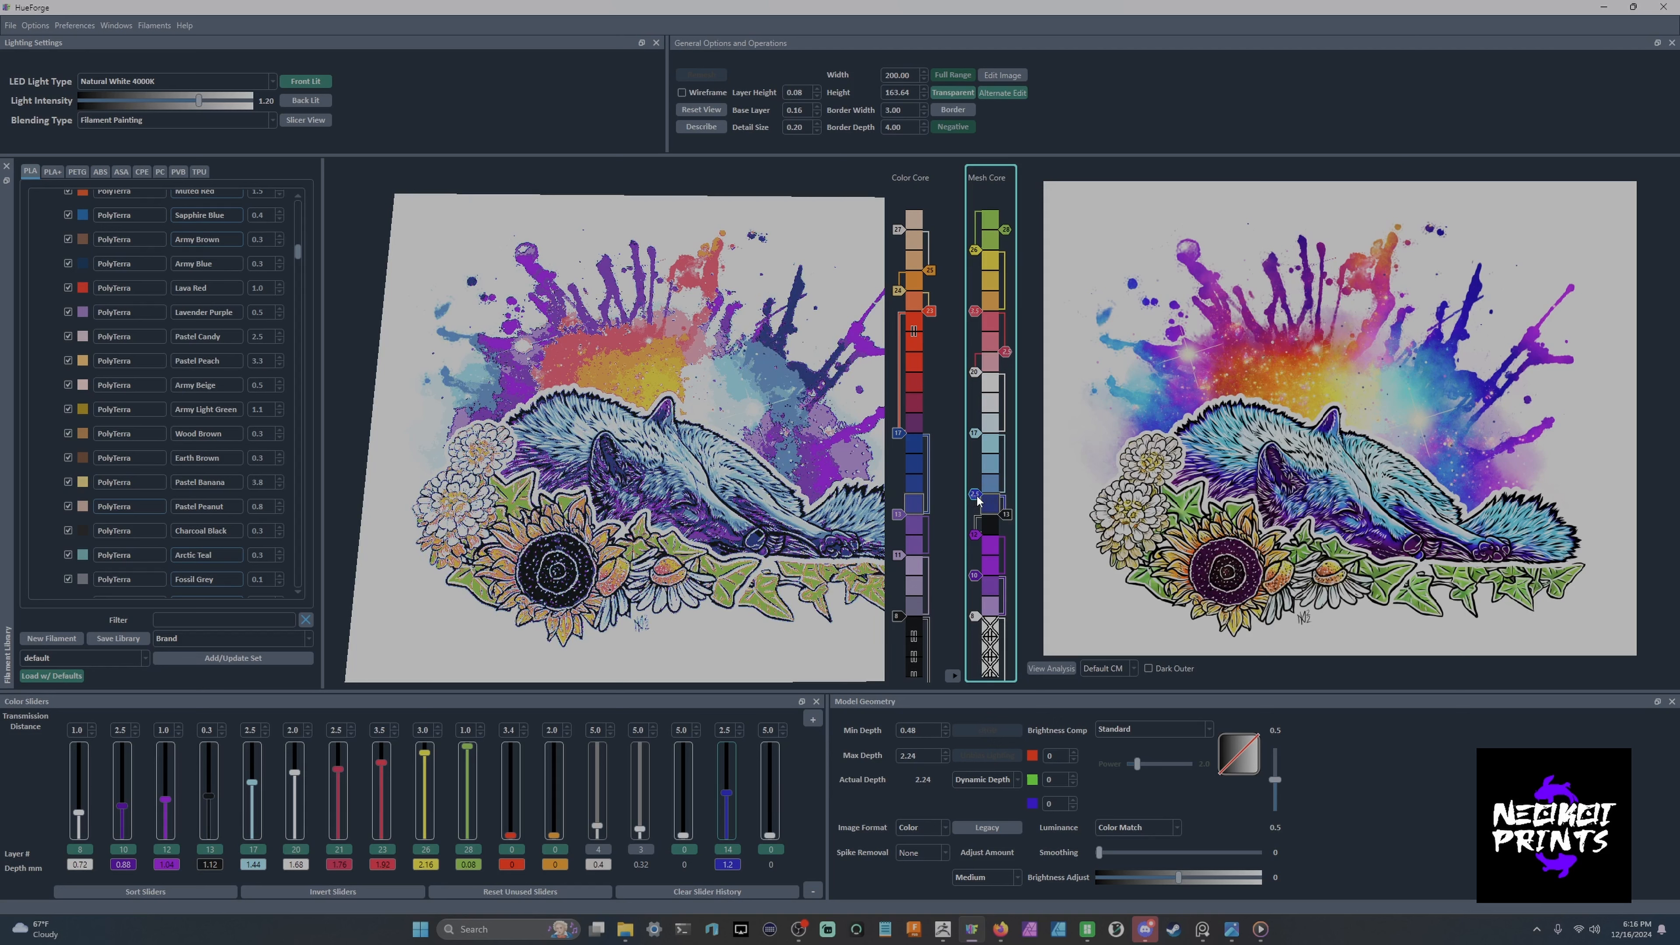
pyautogui.scroll(-2, 978, 501)
pyautogui.scroll(1, 978, 501)
pyautogui.scroll(5, 591, 505)
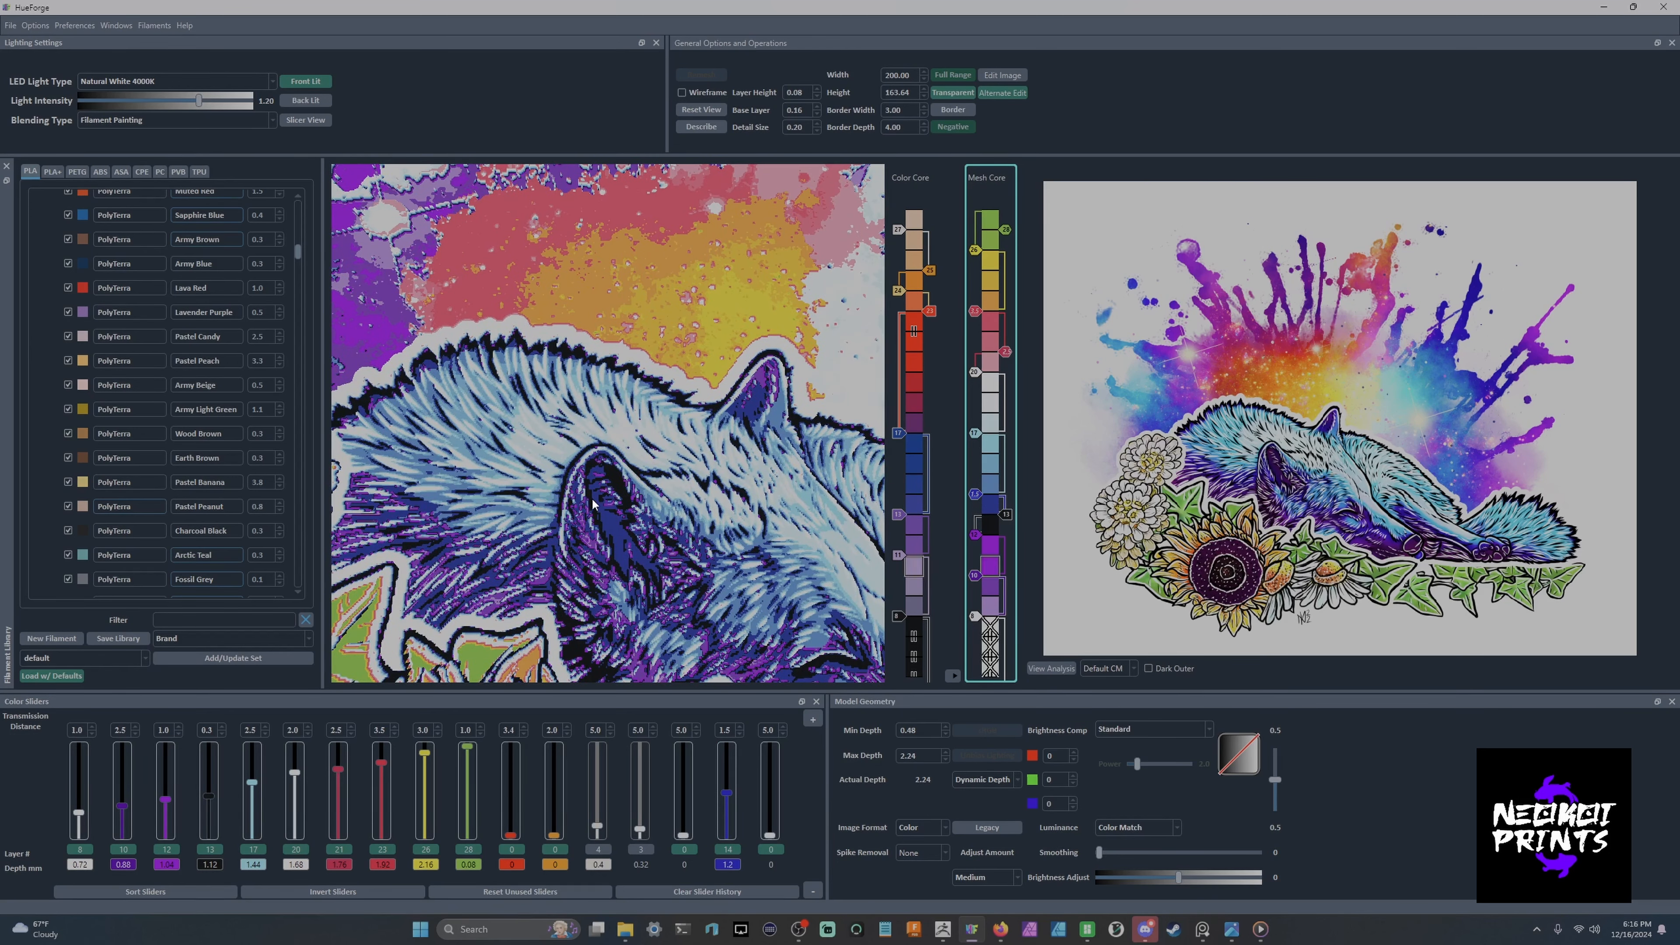
pyautogui.scroll(1, 973, 493)
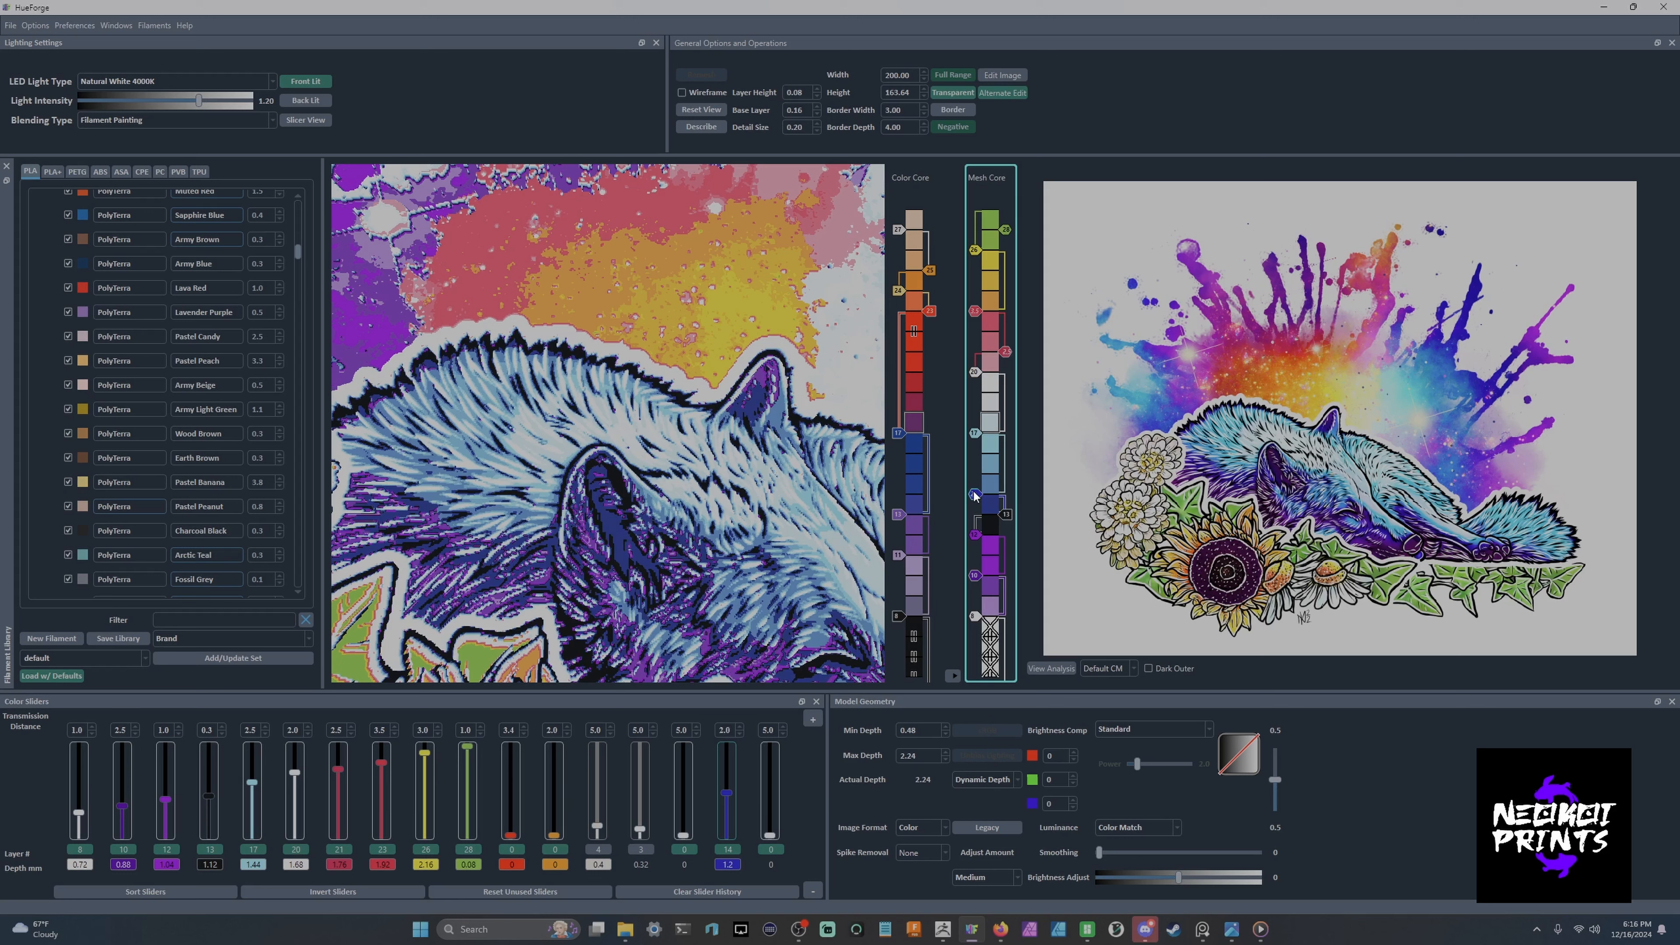
pyautogui.scroll(4, 1219, 489)
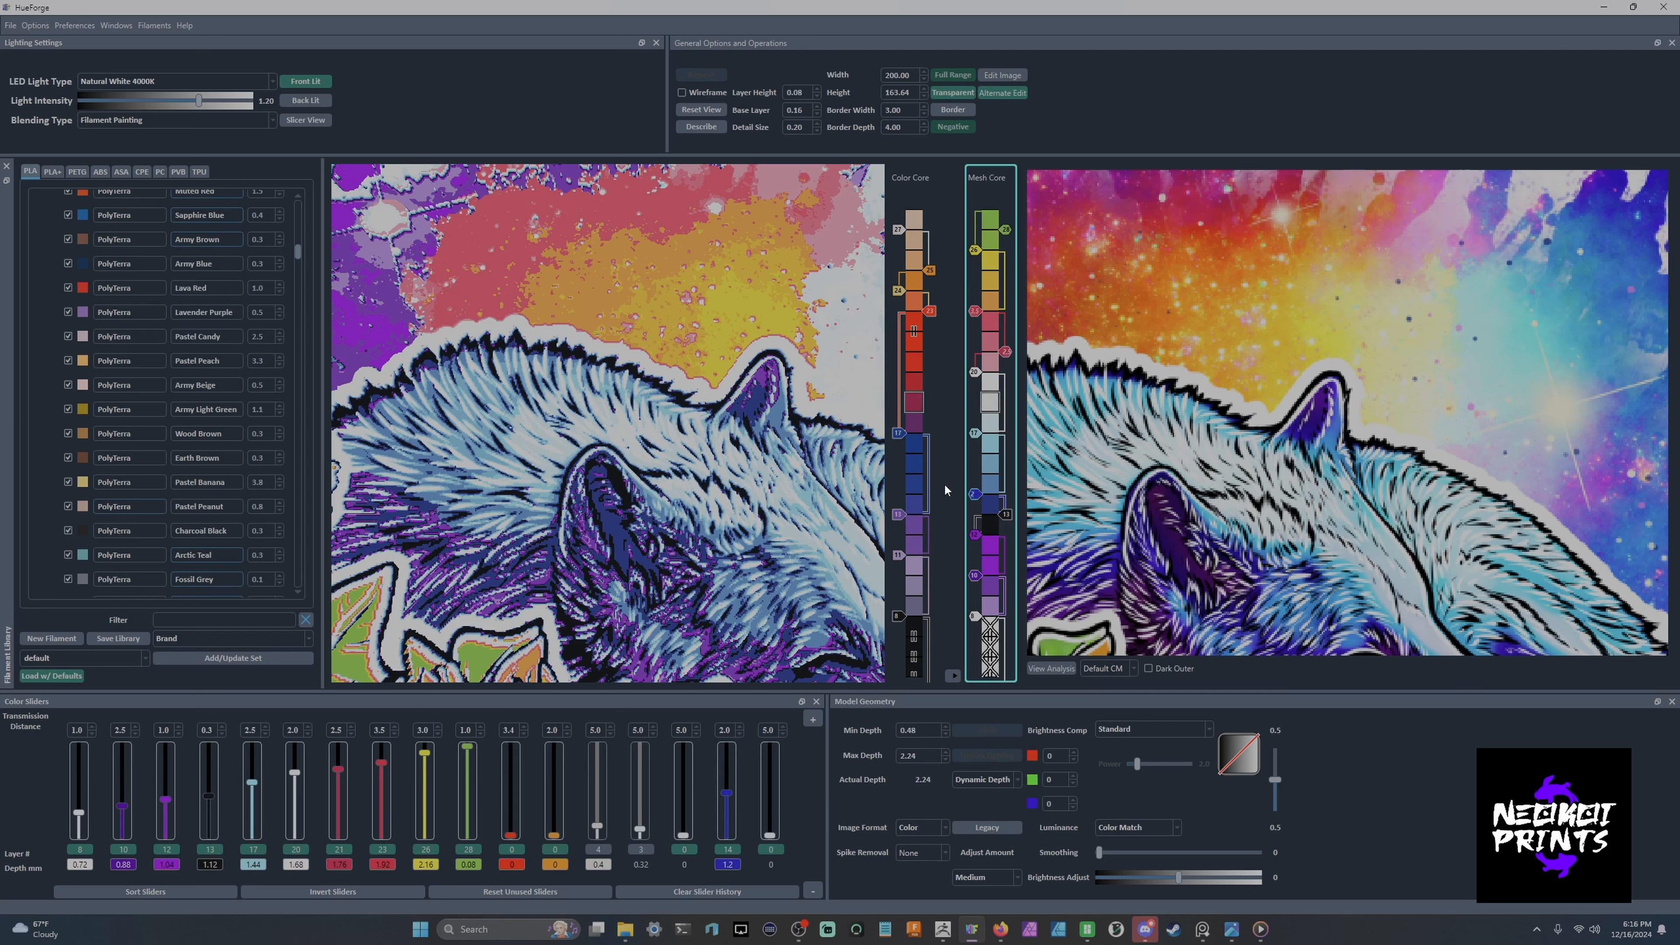
pyautogui.scroll(2, 973, 497)
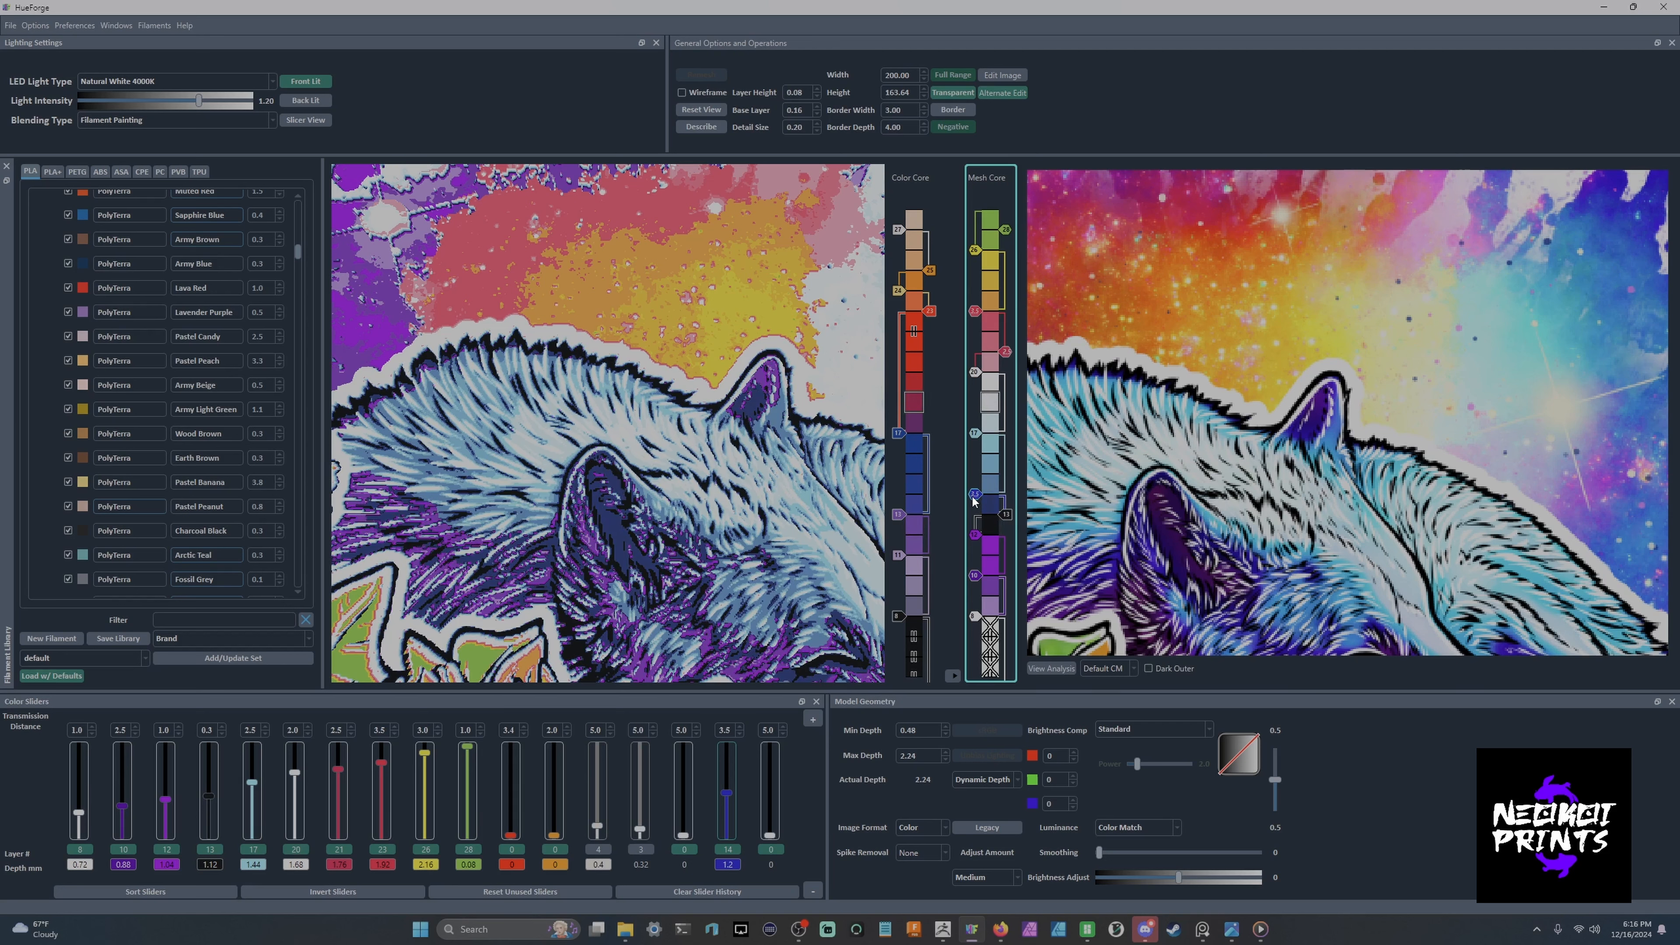
pyautogui.scroll(2, 973, 497)
# Raise the upper purple's transmission distance, and set the lower purple's to 0.5 with its swap at 0.8 mm.
pyautogui.moveTo(1153, 506); pyautogui.dragTo(1390, 473)
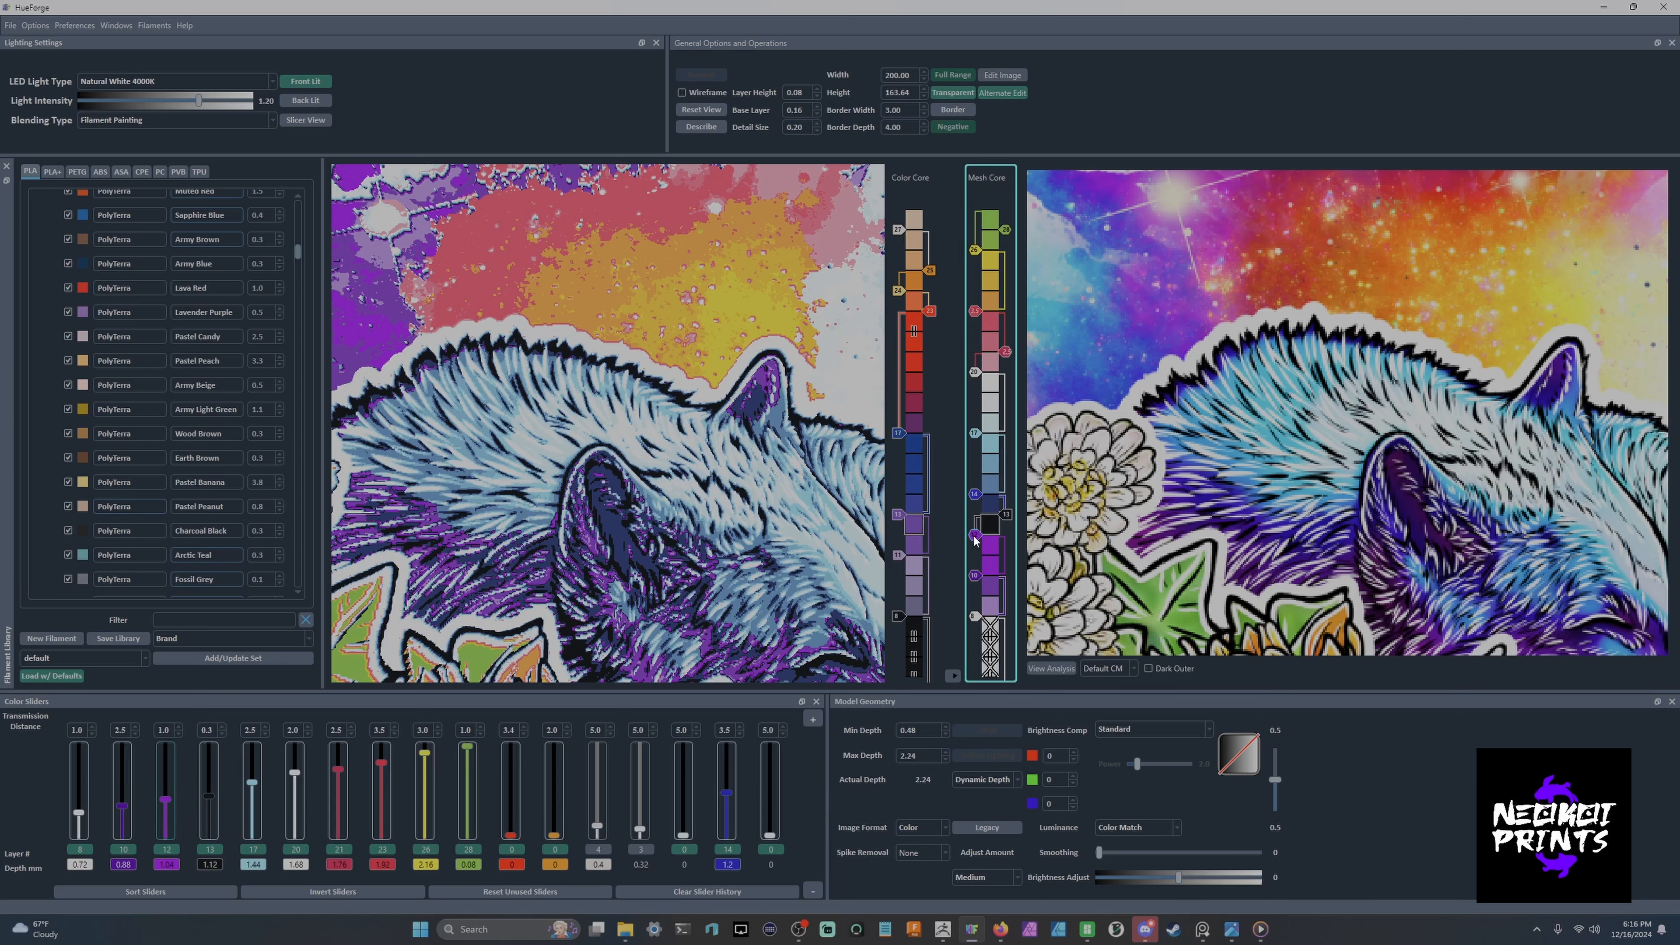
pyautogui.scroll(4, 975, 537)
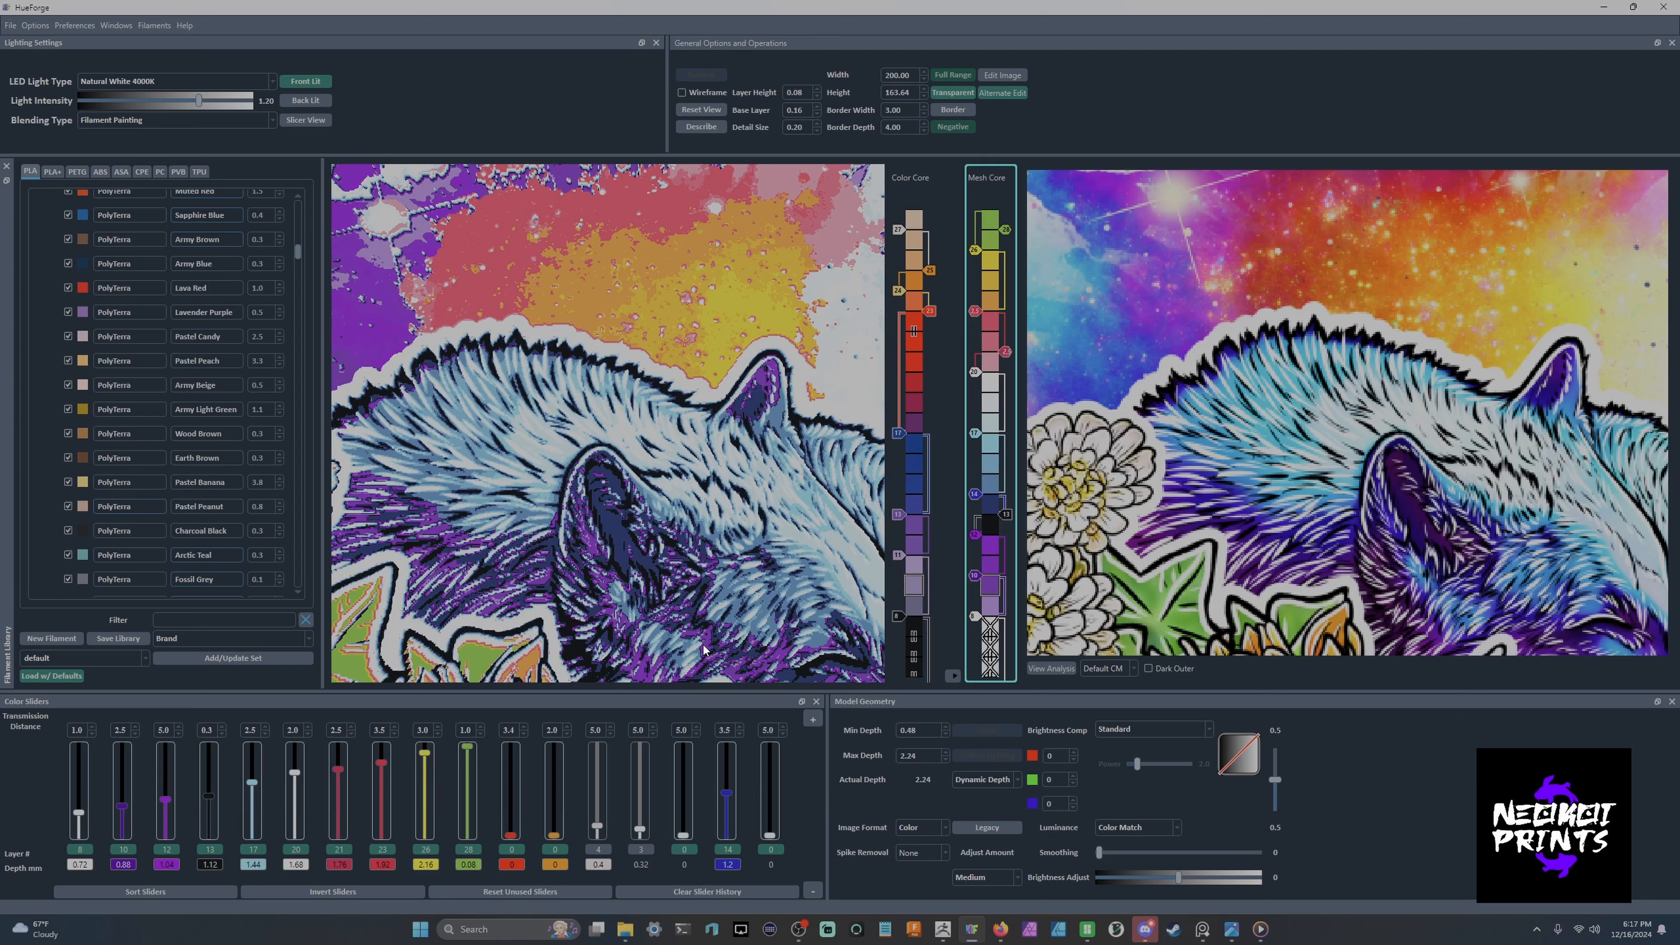
pyautogui.scroll(-3, 973, 579)
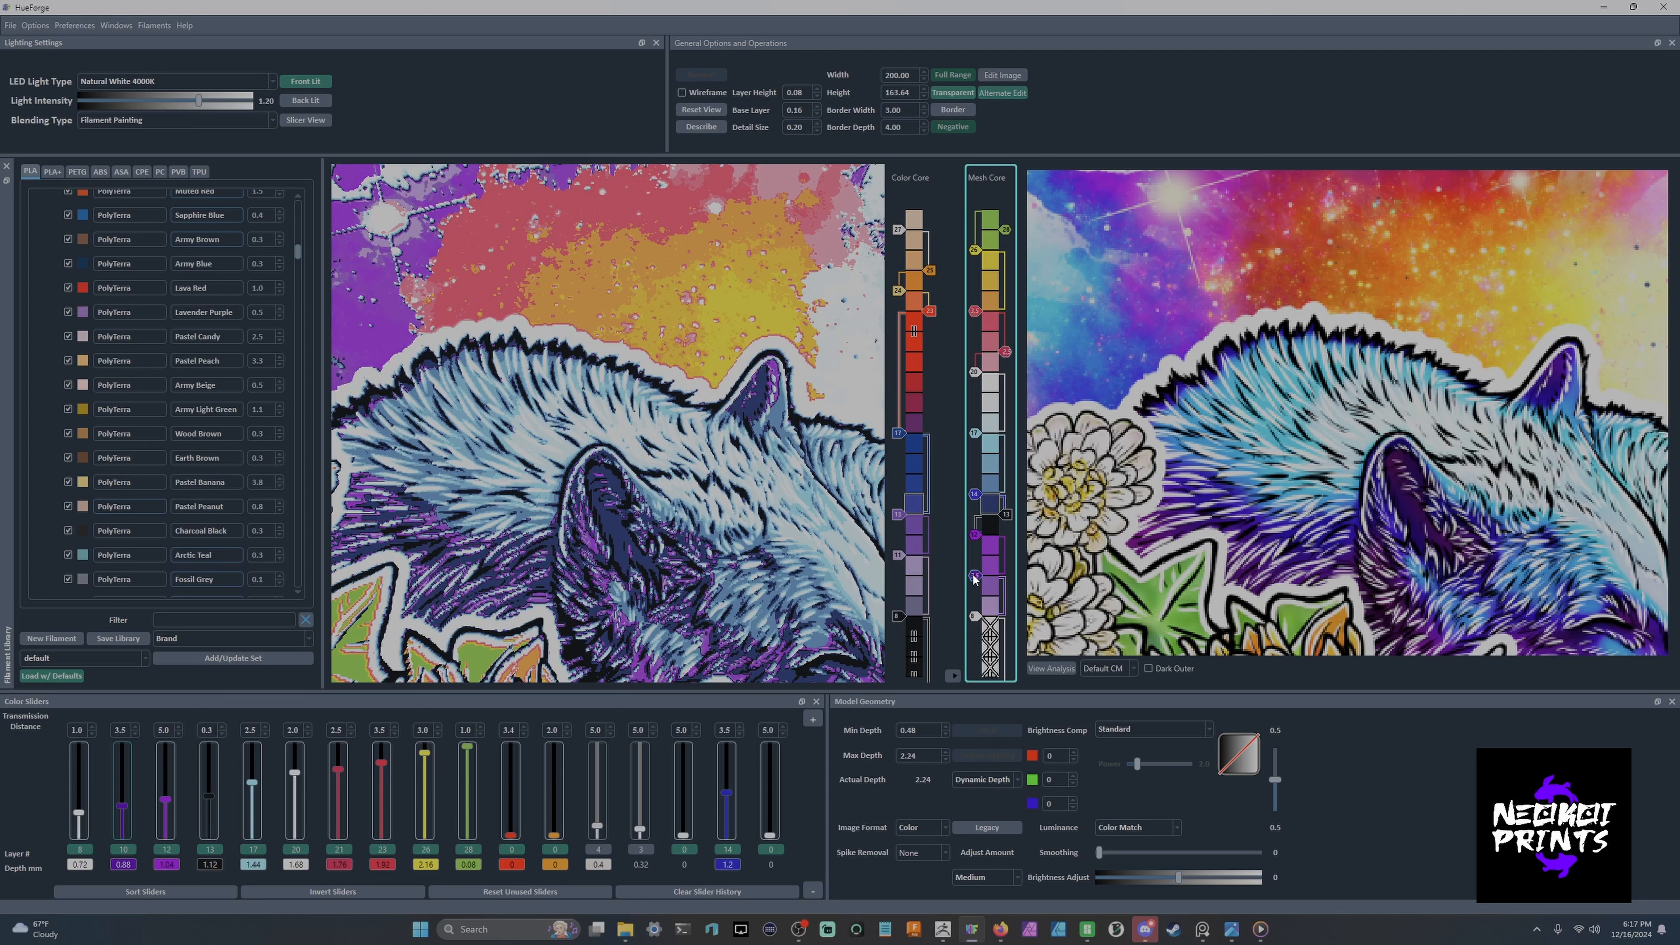
pyautogui.scroll(-1, 973, 578)
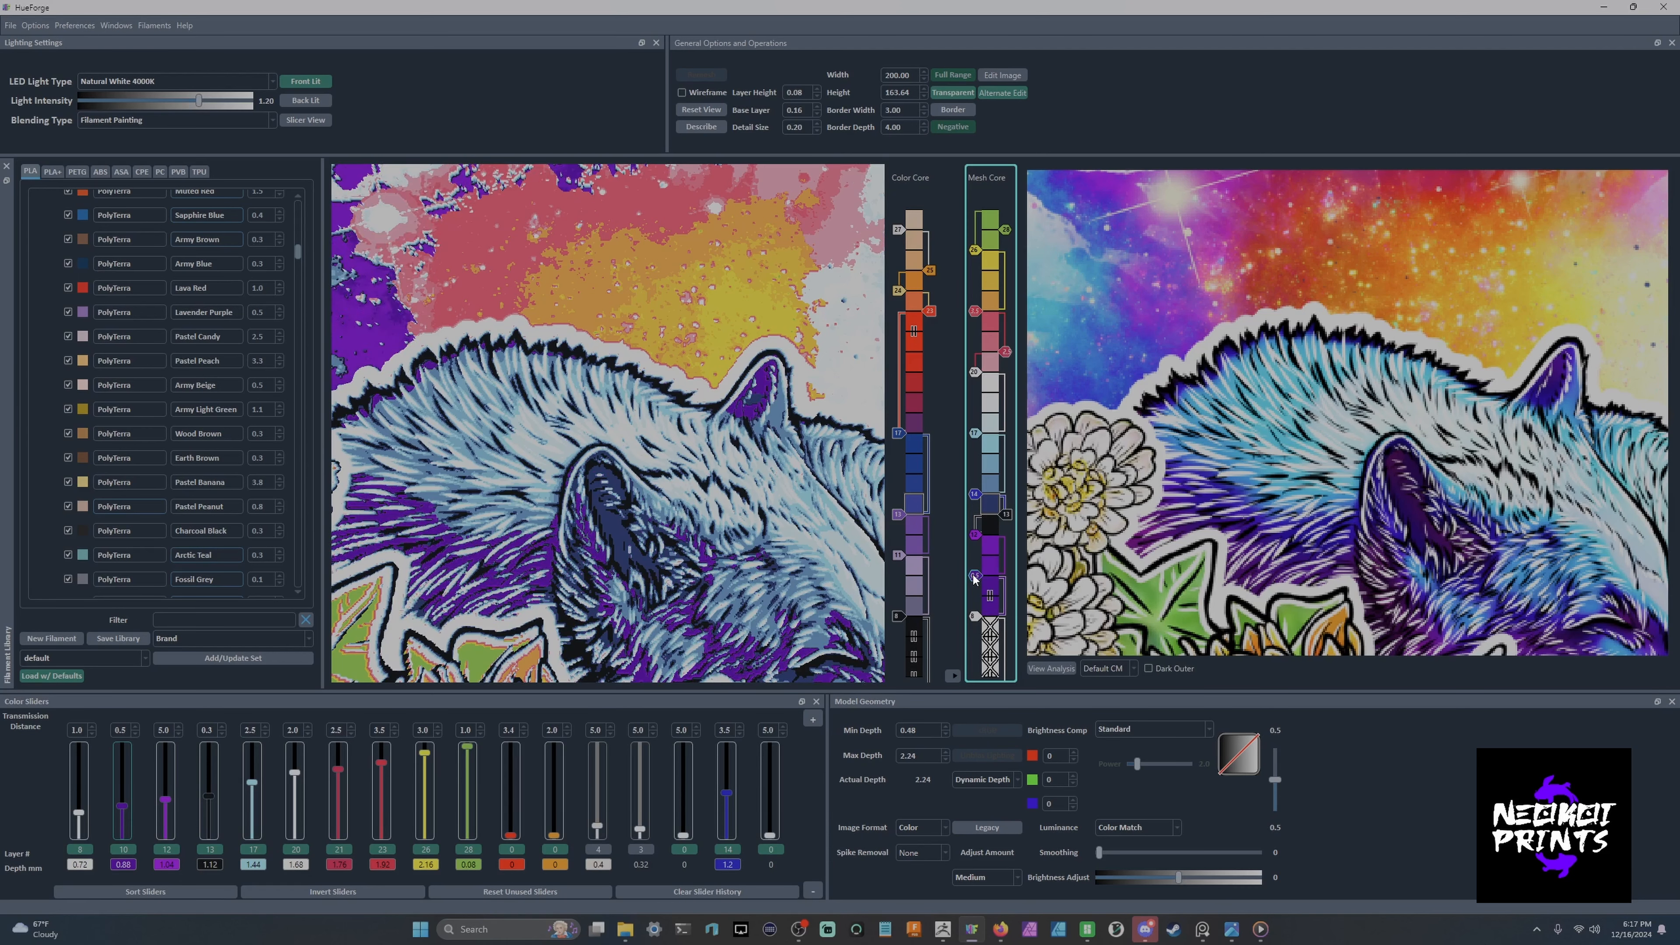
pyautogui.scroll(1, 973, 578)
pyautogui.scroll(-1, 973, 579)
pyautogui.moveTo(976, 577); pyautogui.dragTo(975, 594)
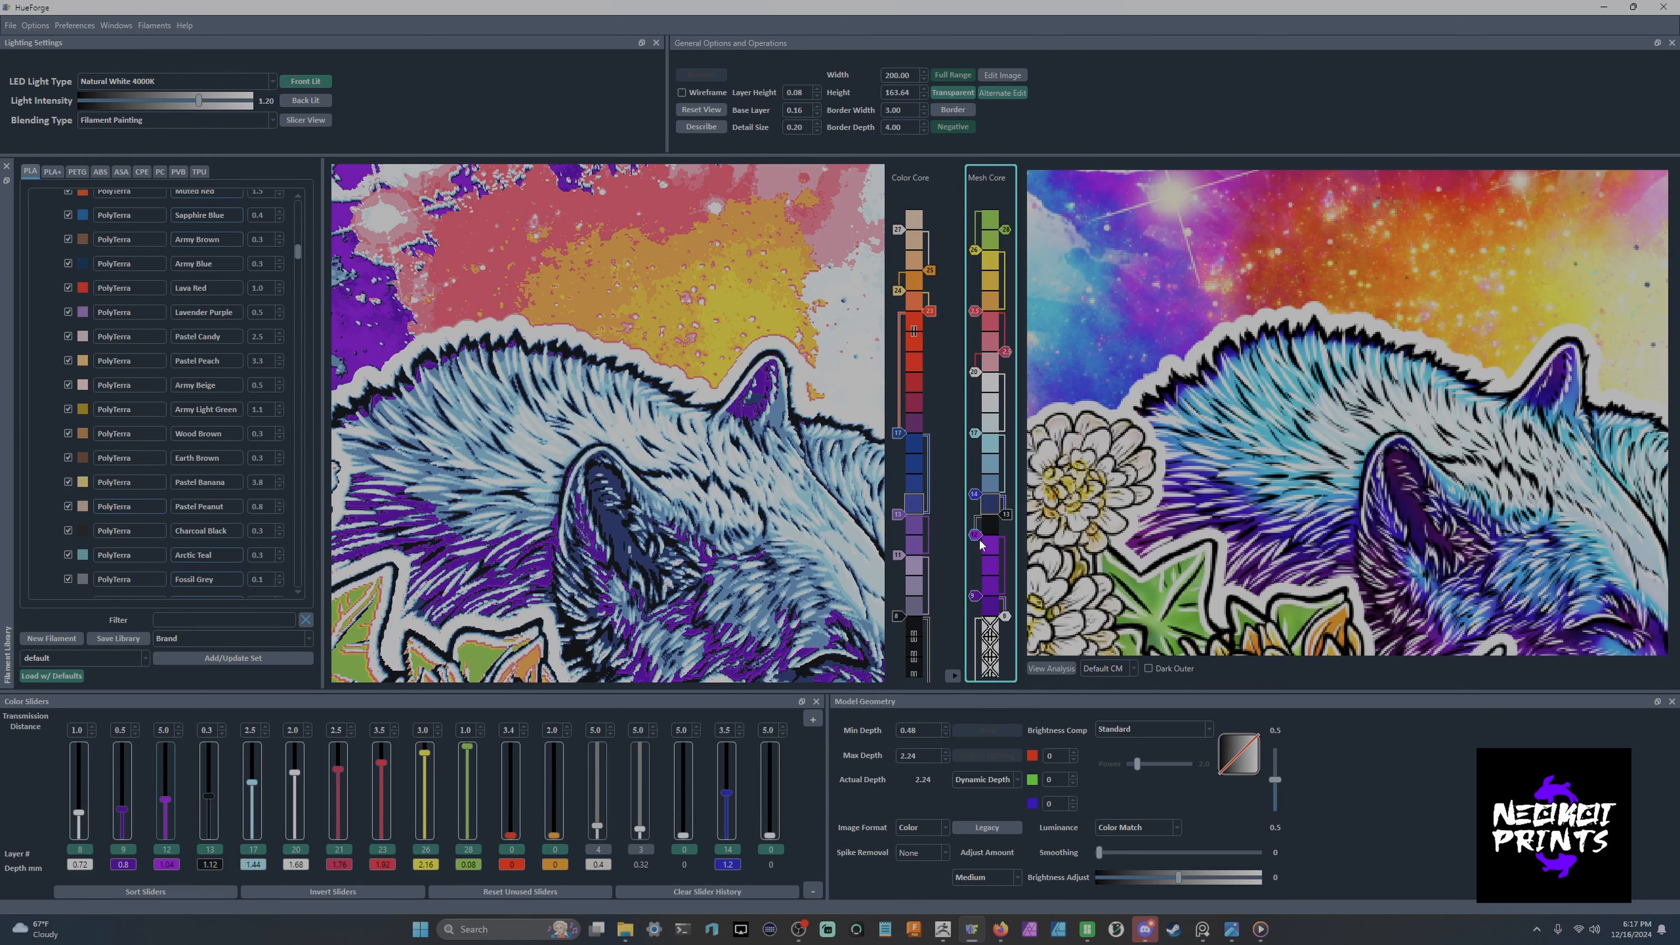
# Lower the upper white's swap to 1.6 mm and add the dark plum sampled from the sunflower's centre at 1.68 mm.
pyautogui.scroll(-2, 1276, 505)
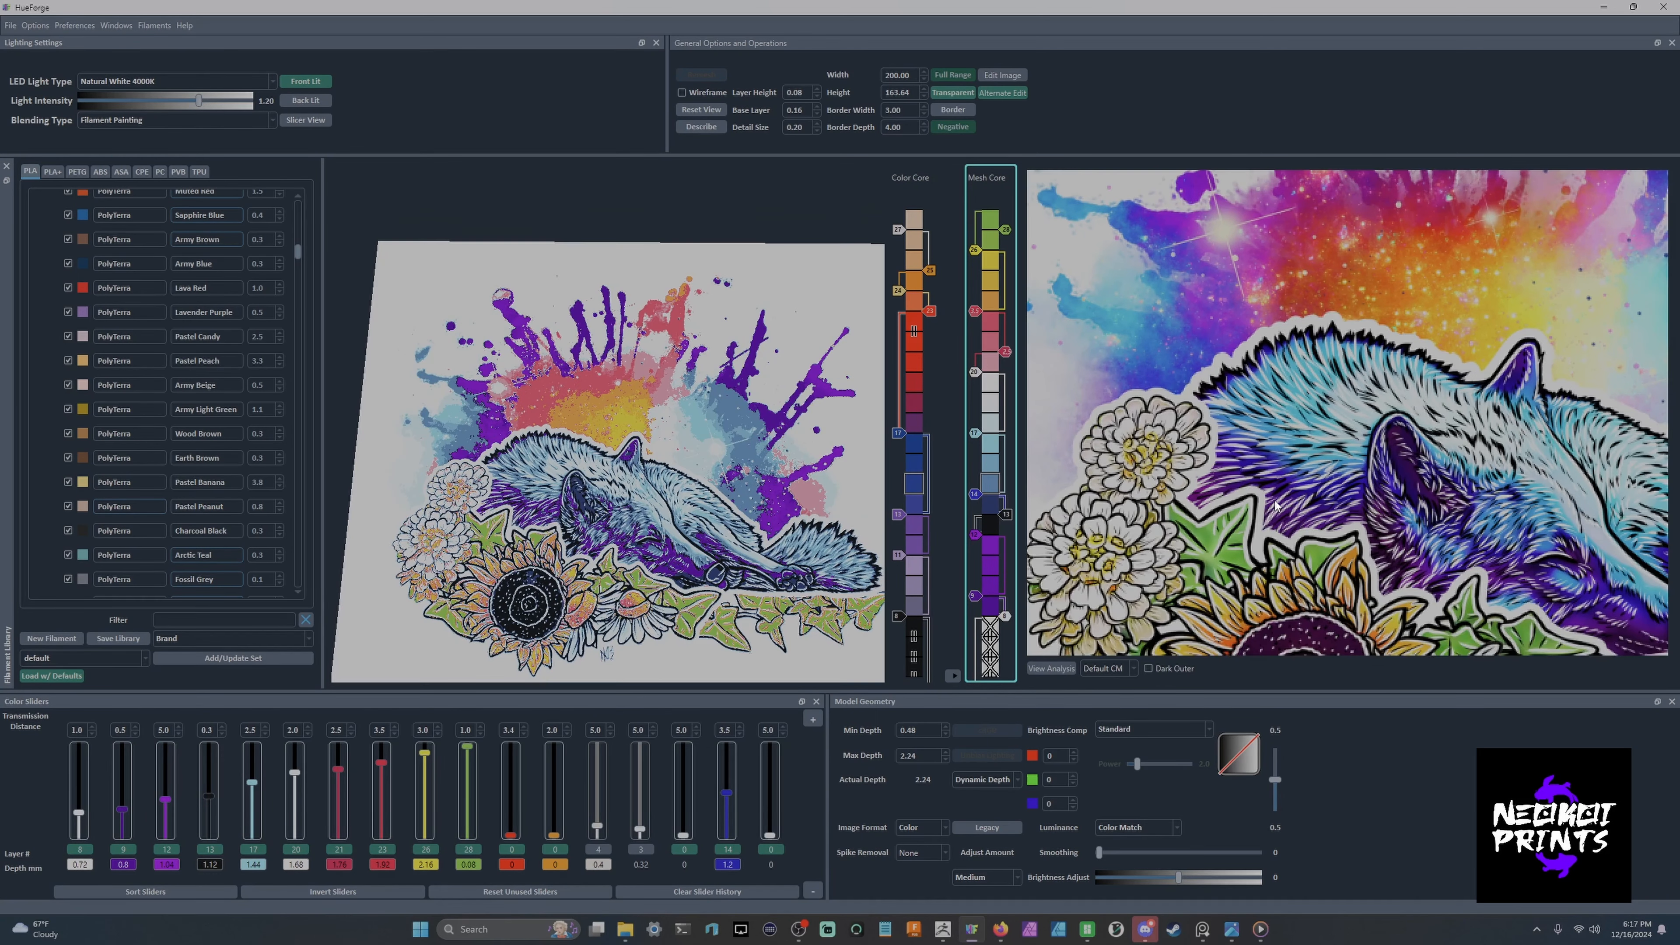
pyautogui.scroll(-3, 1277, 506)
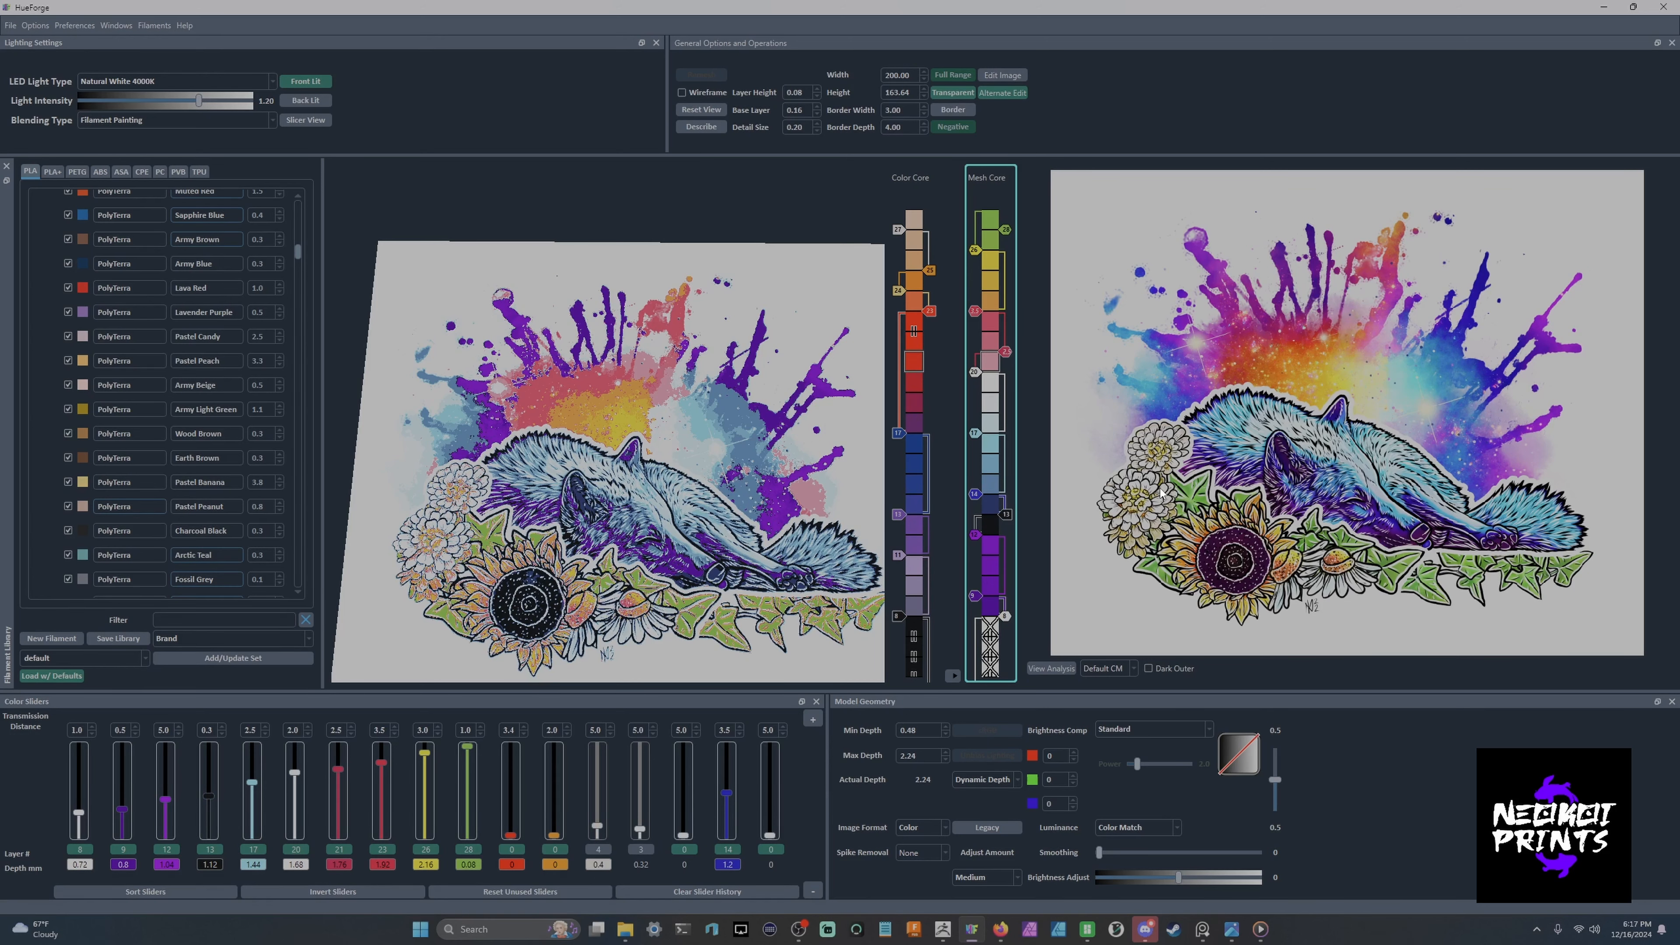
pyautogui.moveTo(1160, 491)
pyautogui.moveTo(1208, 547)
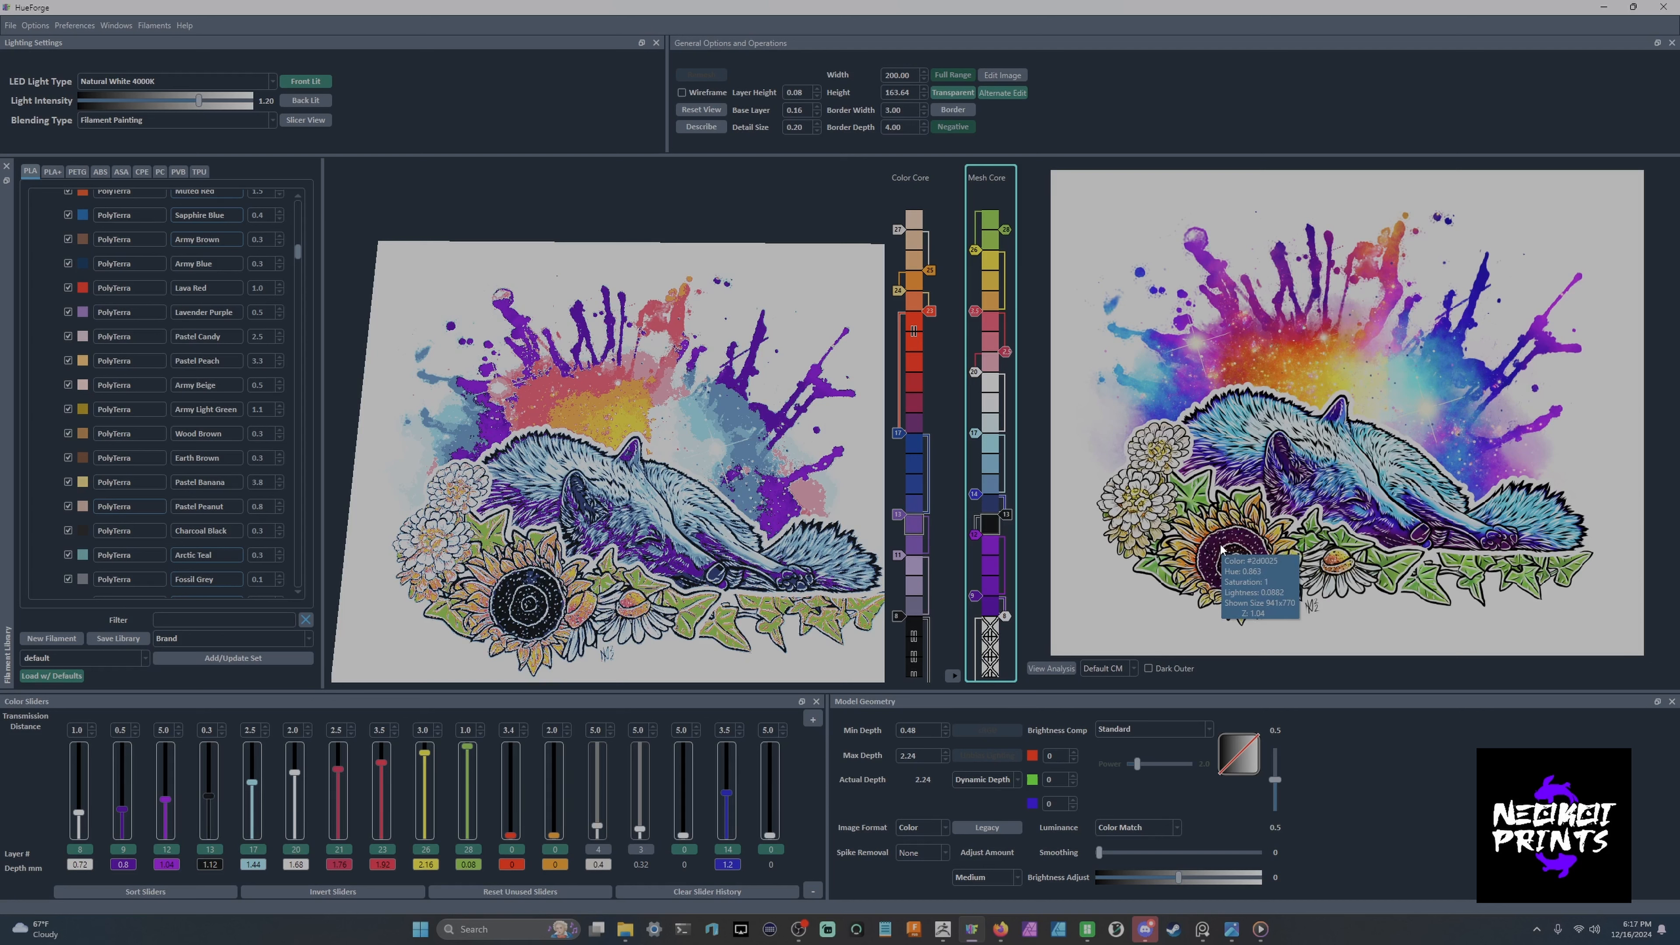
pyautogui.moveTo(975, 371); pyautogui.dragTo(976, 395)
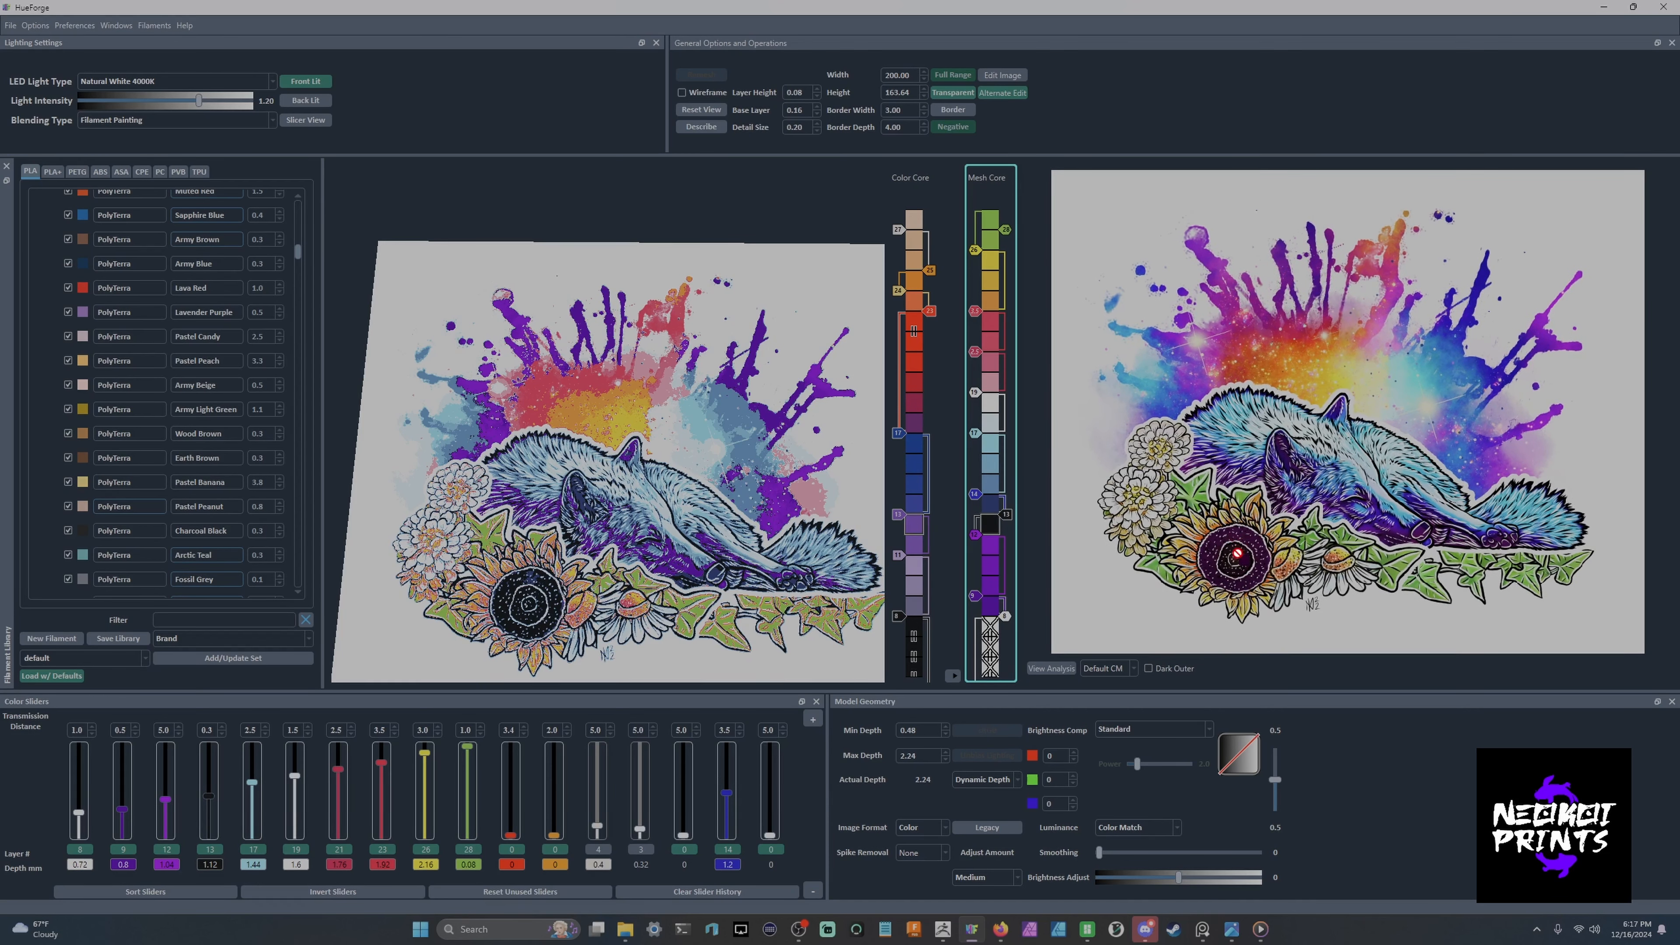
pyautogui.moveTo(1237, 554)
pyautogui.mouseDown()
pyautogui.moveTo(998, 404)
pyautogui.moveTo(1005, 339)
pyautogui.moveTo(1005, 356)
pyautogui.mouseUp()
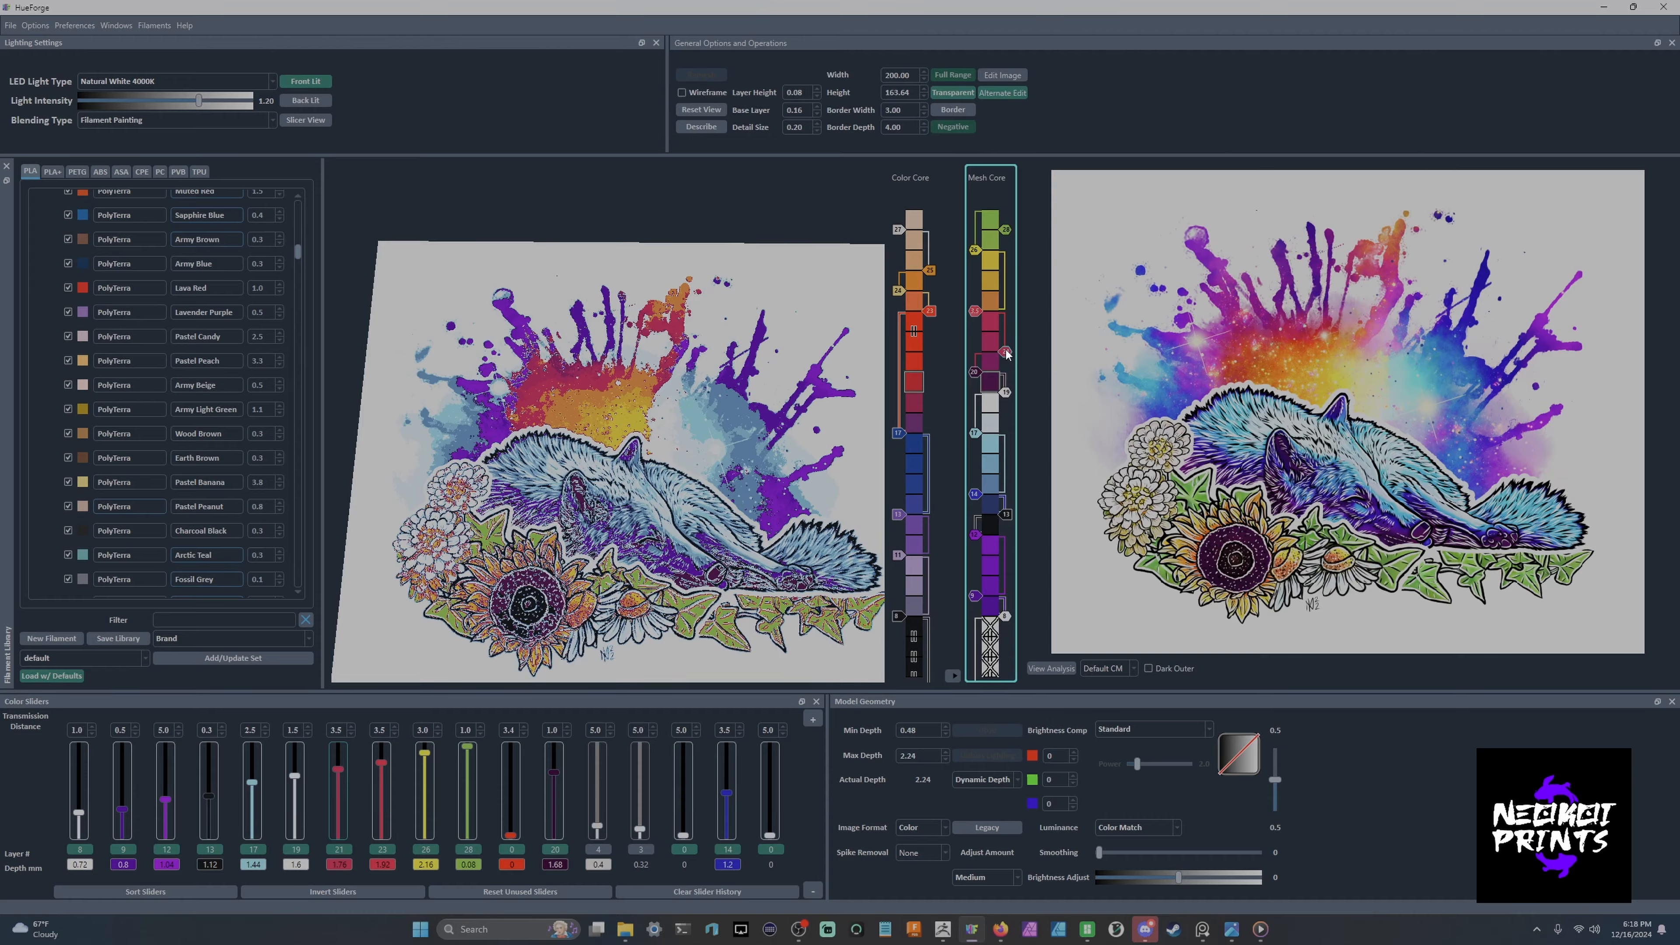
# Lower the upper red's swap to 1.84 mm and set the yellow's transmission distance to 2.5, checking the preview against the source image.
pyautogui.moveTo(649, 424); pyautogui.dragTo(862, 494, button='right')
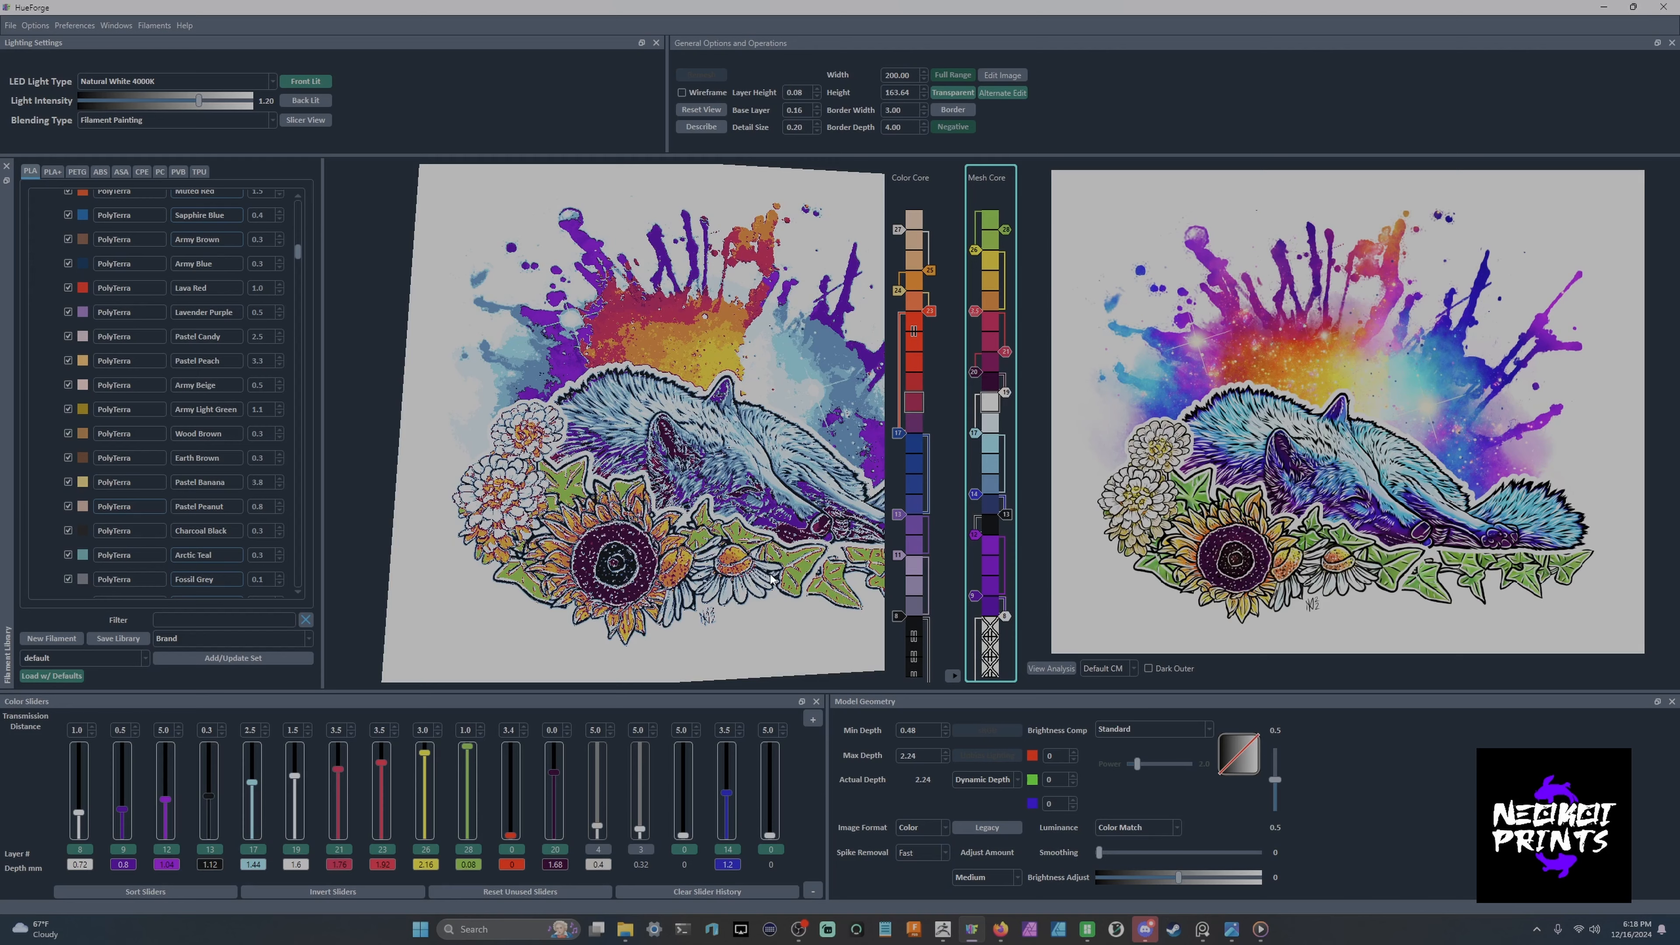
pyautogui.moveTo(773, 543); pyautogui.dragTo(799, 567, button='right')
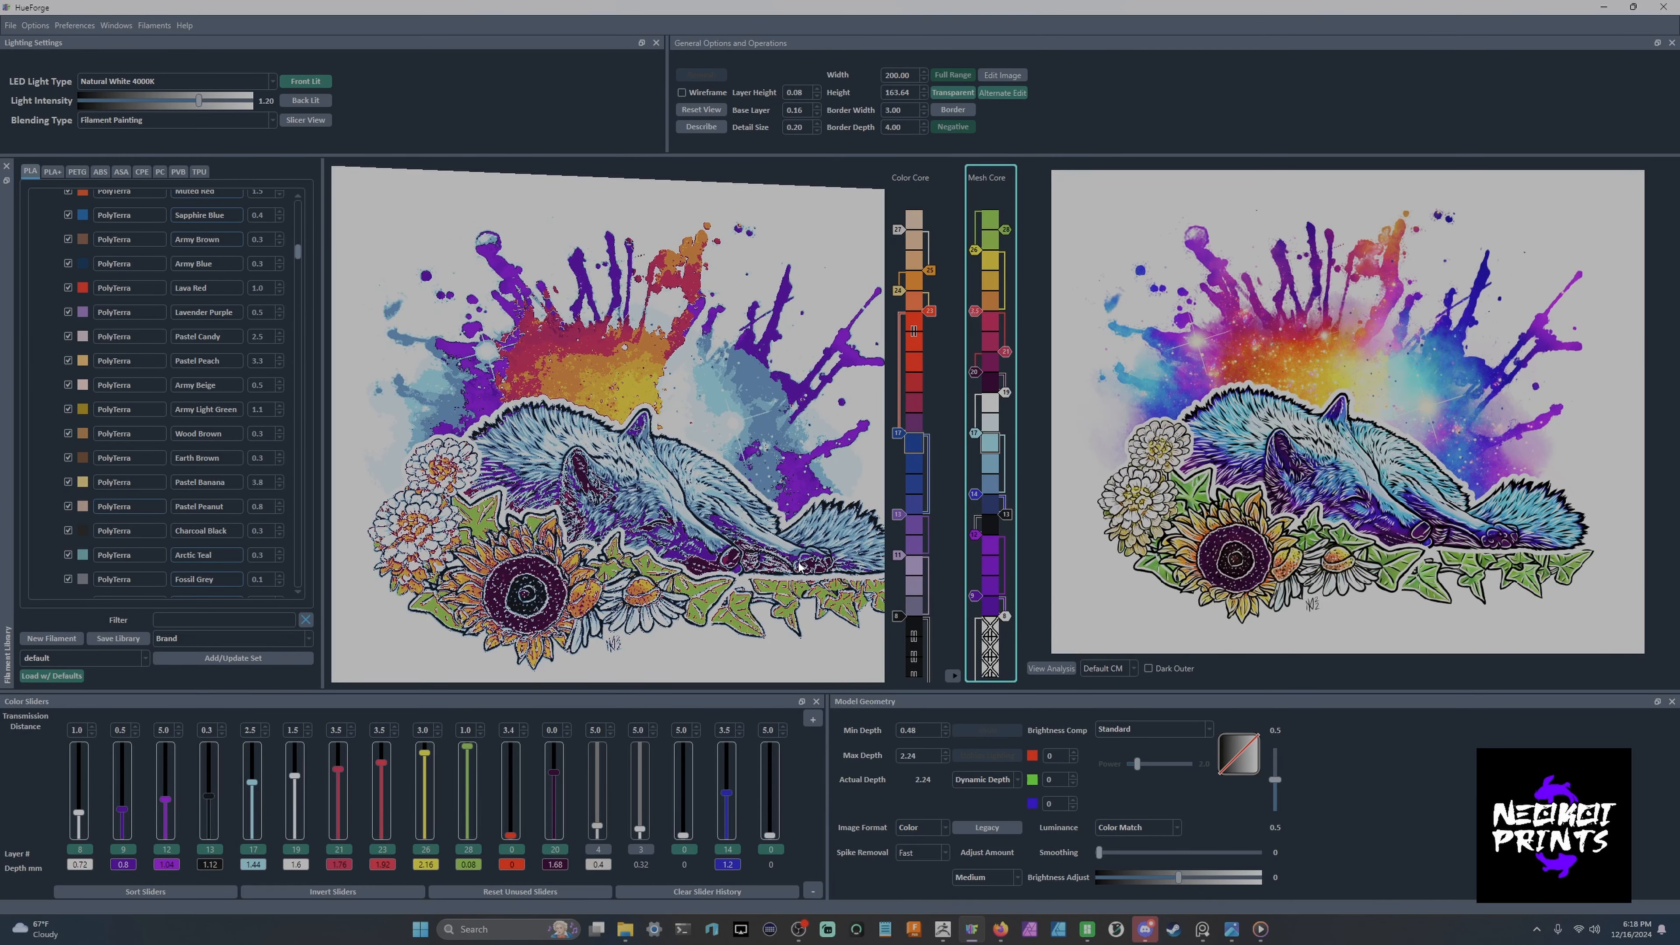
pyautogui.moveTo(974, 311); pyautogui.dragTo(977, 337)
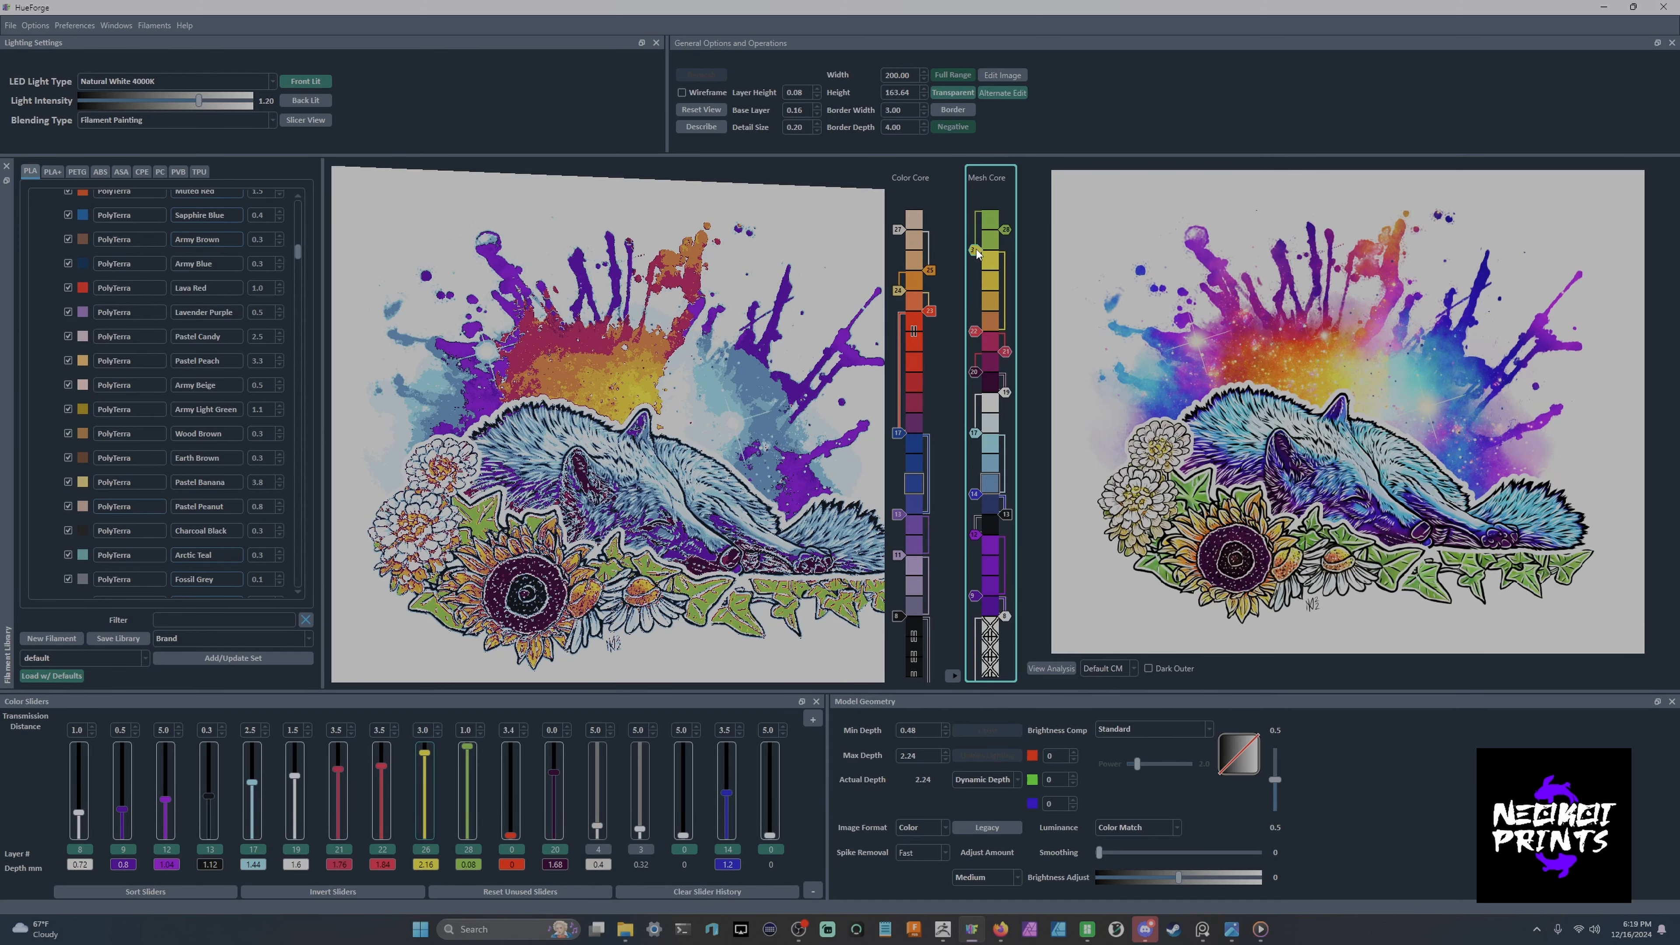
pyautogui.scroll(-15, 975, 249)
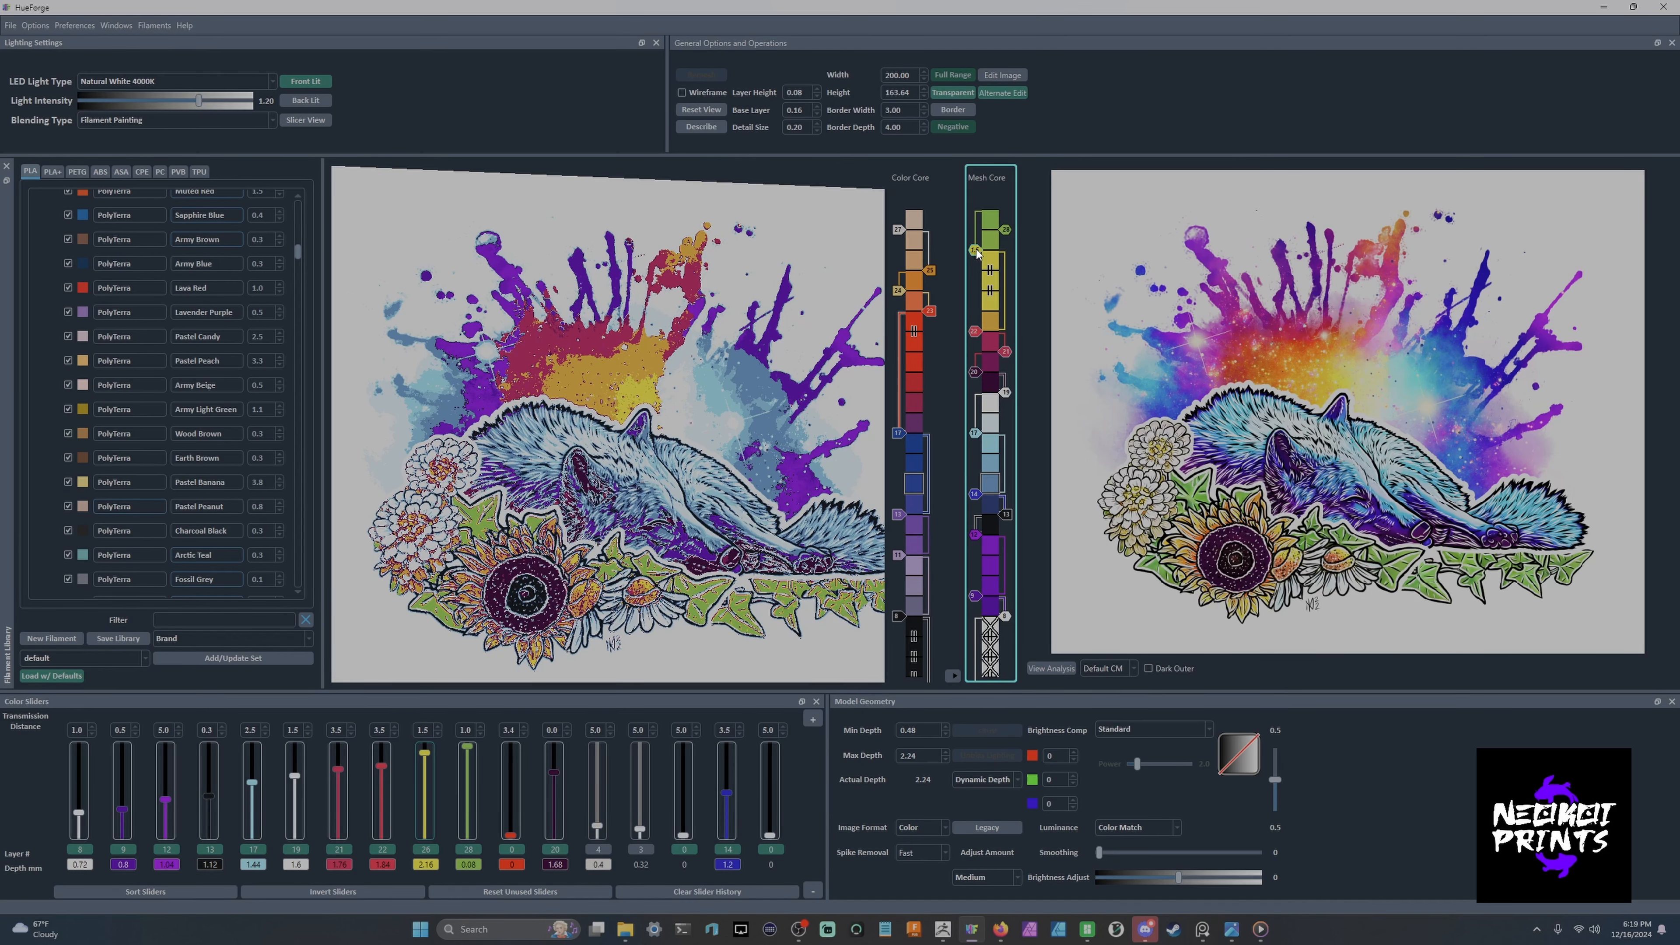
pyautogui.scroll(10, 976, 249)
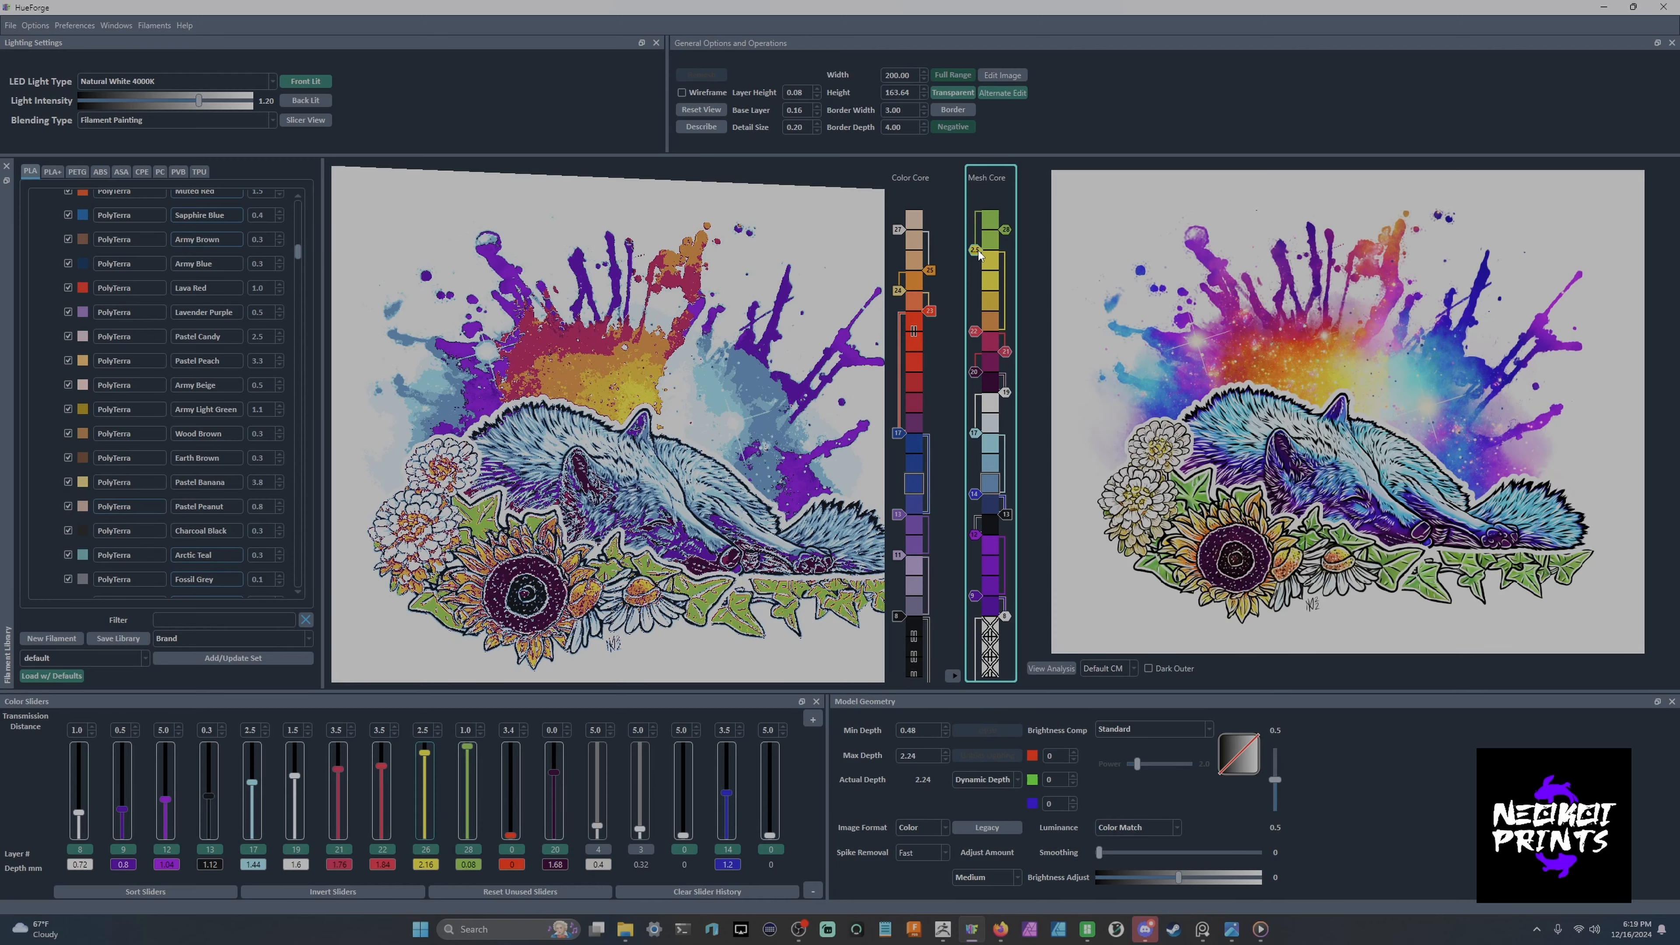
pyautogui.scroll(5, 663, 463)
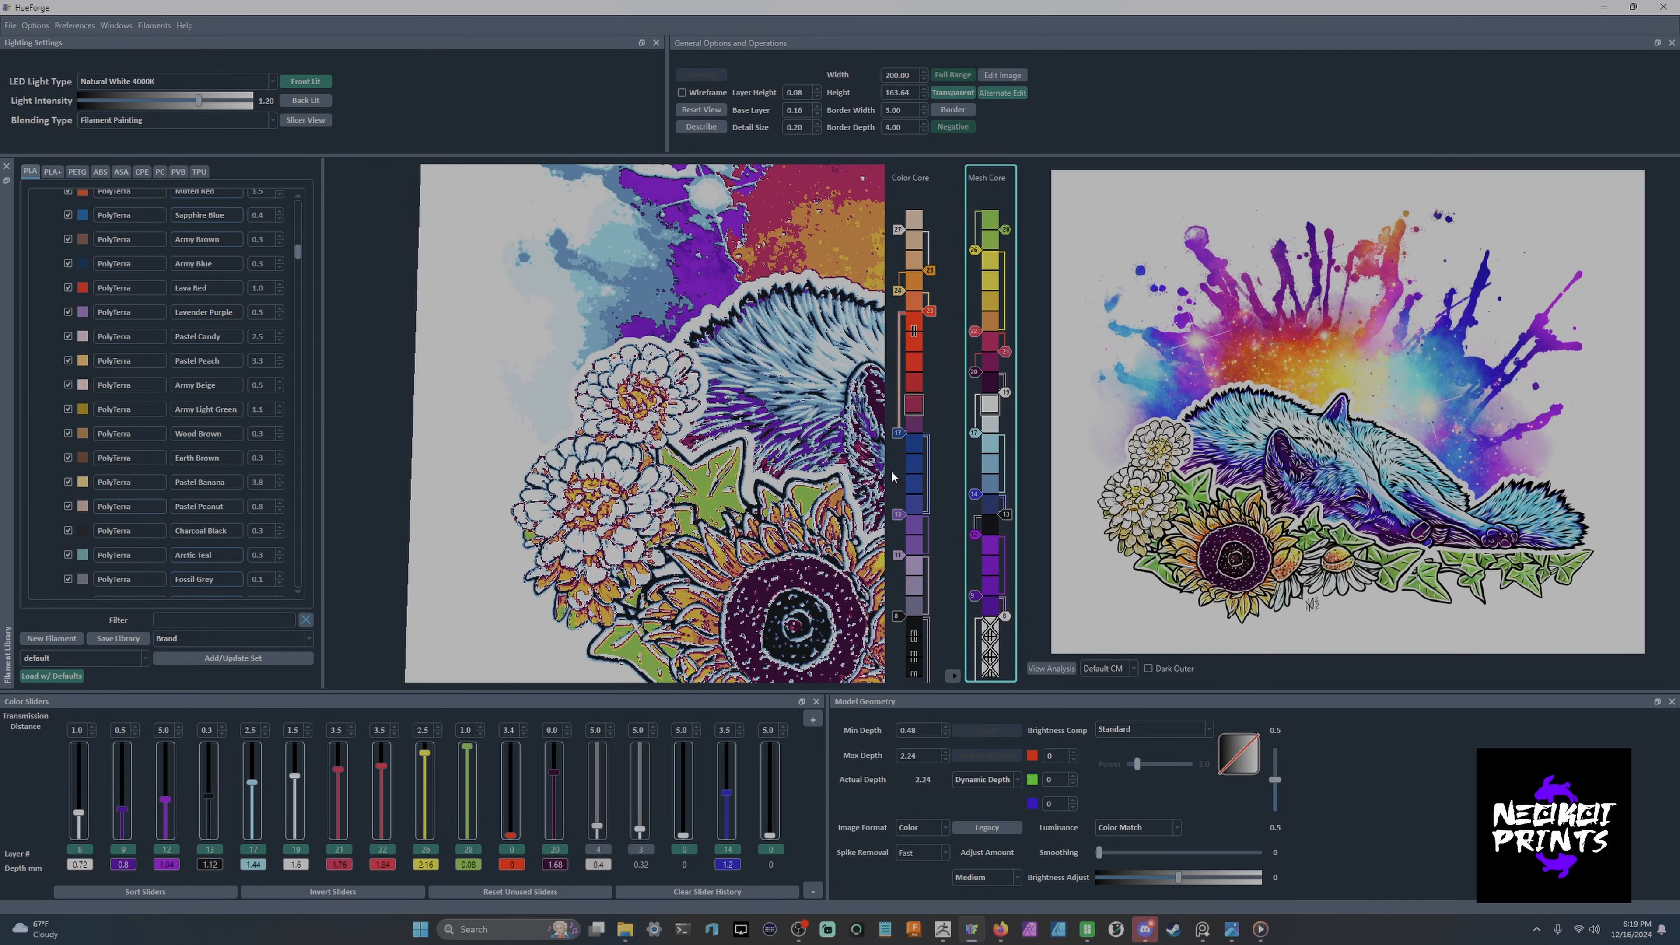
pyautogui.scroll(5, 1126, 487)
pyautogui.scroll(-2, 1126, 487)
pyautogui.scroll(-5, 793, 464)
pyautogui.moveTo(860, 474); pyautogui.dragTo(729, 521)
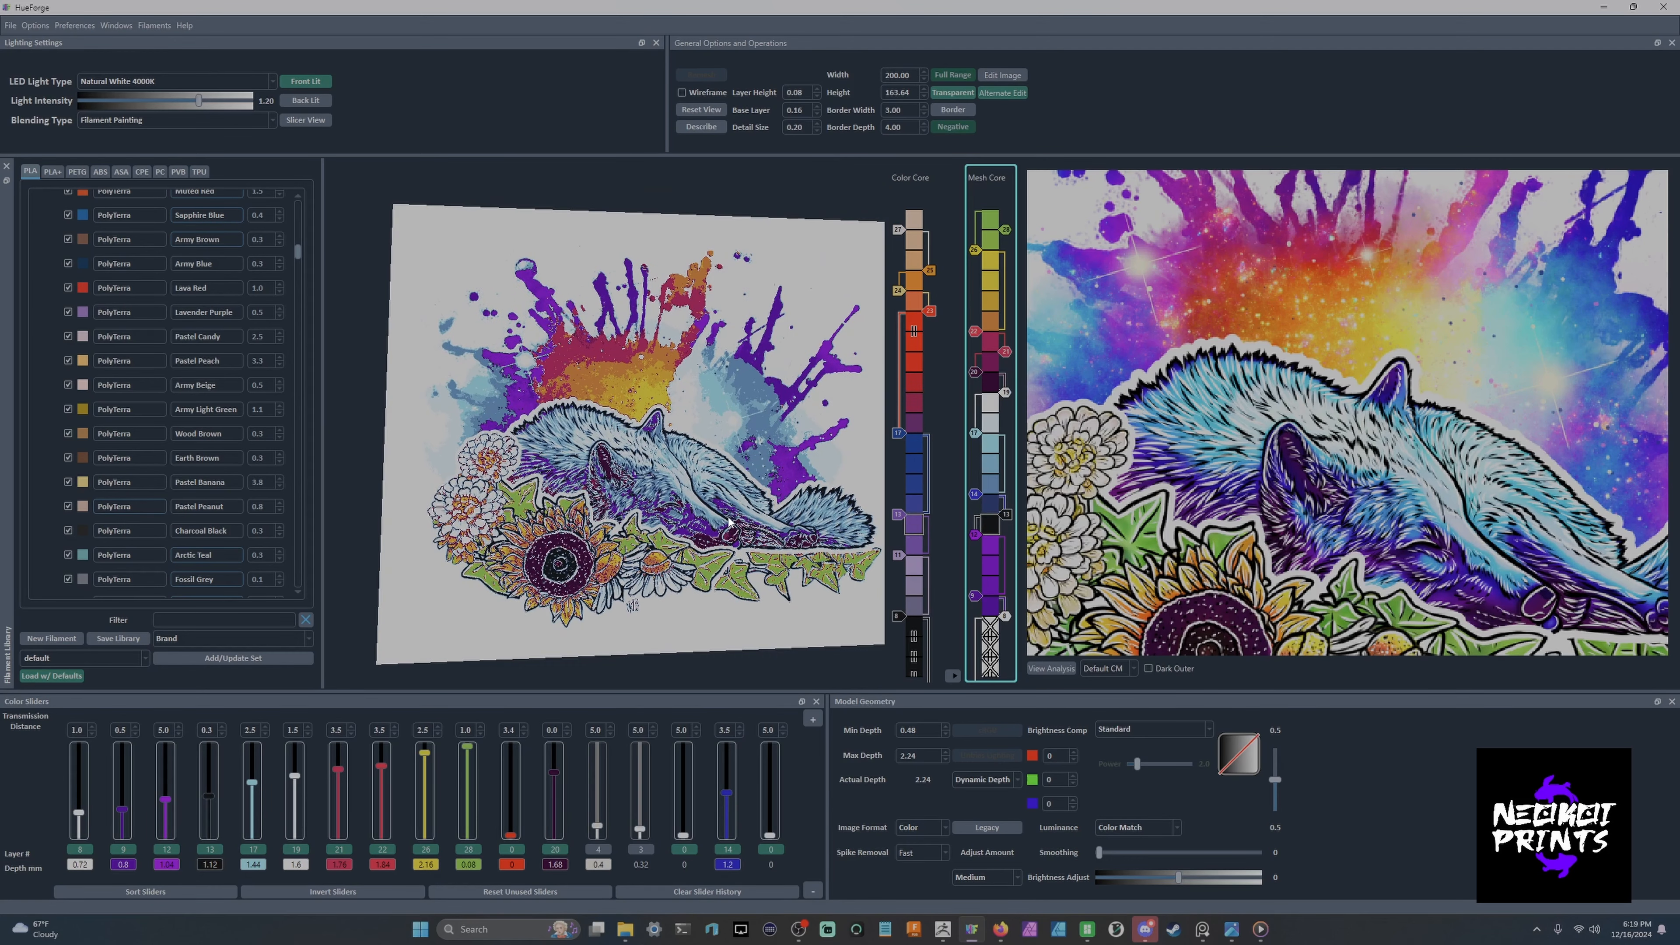
pyautogui.scroll(-3, 1276, 473)
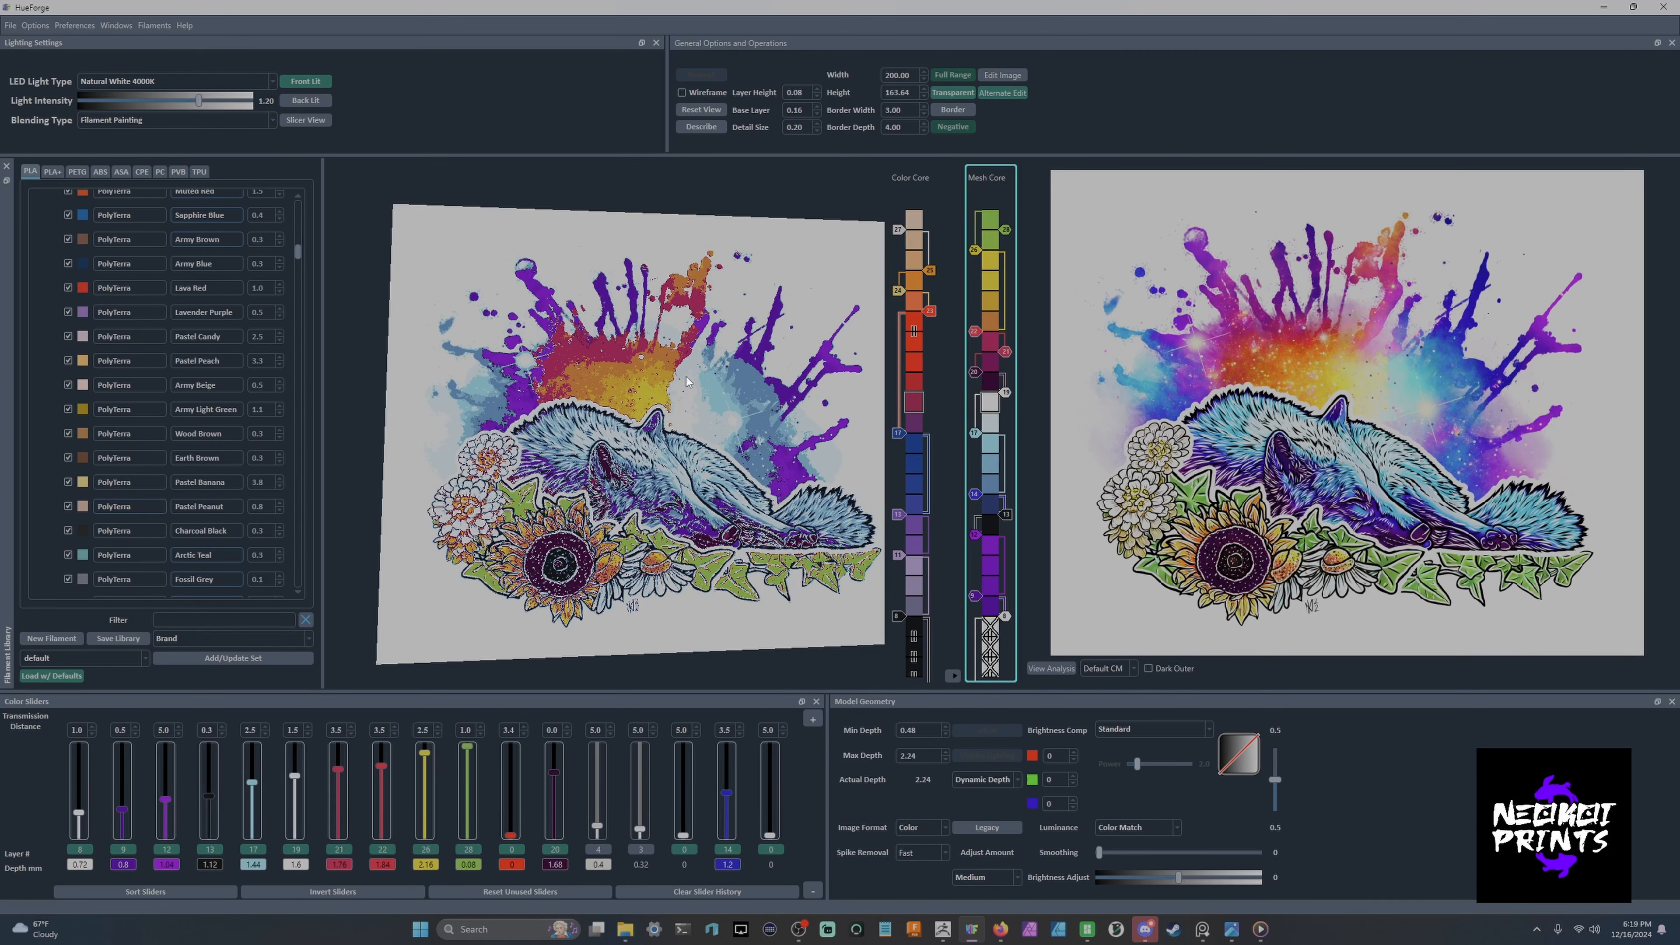
# Switch to the color core and lower its black swap to 0.64 mm.
pyautogui.scroll(5, 708, 357)
pyautogui.moveTo(708, 358); pyautogui.dragTo(744, 375)
pyautogui.scroll(-5, 728, 370)
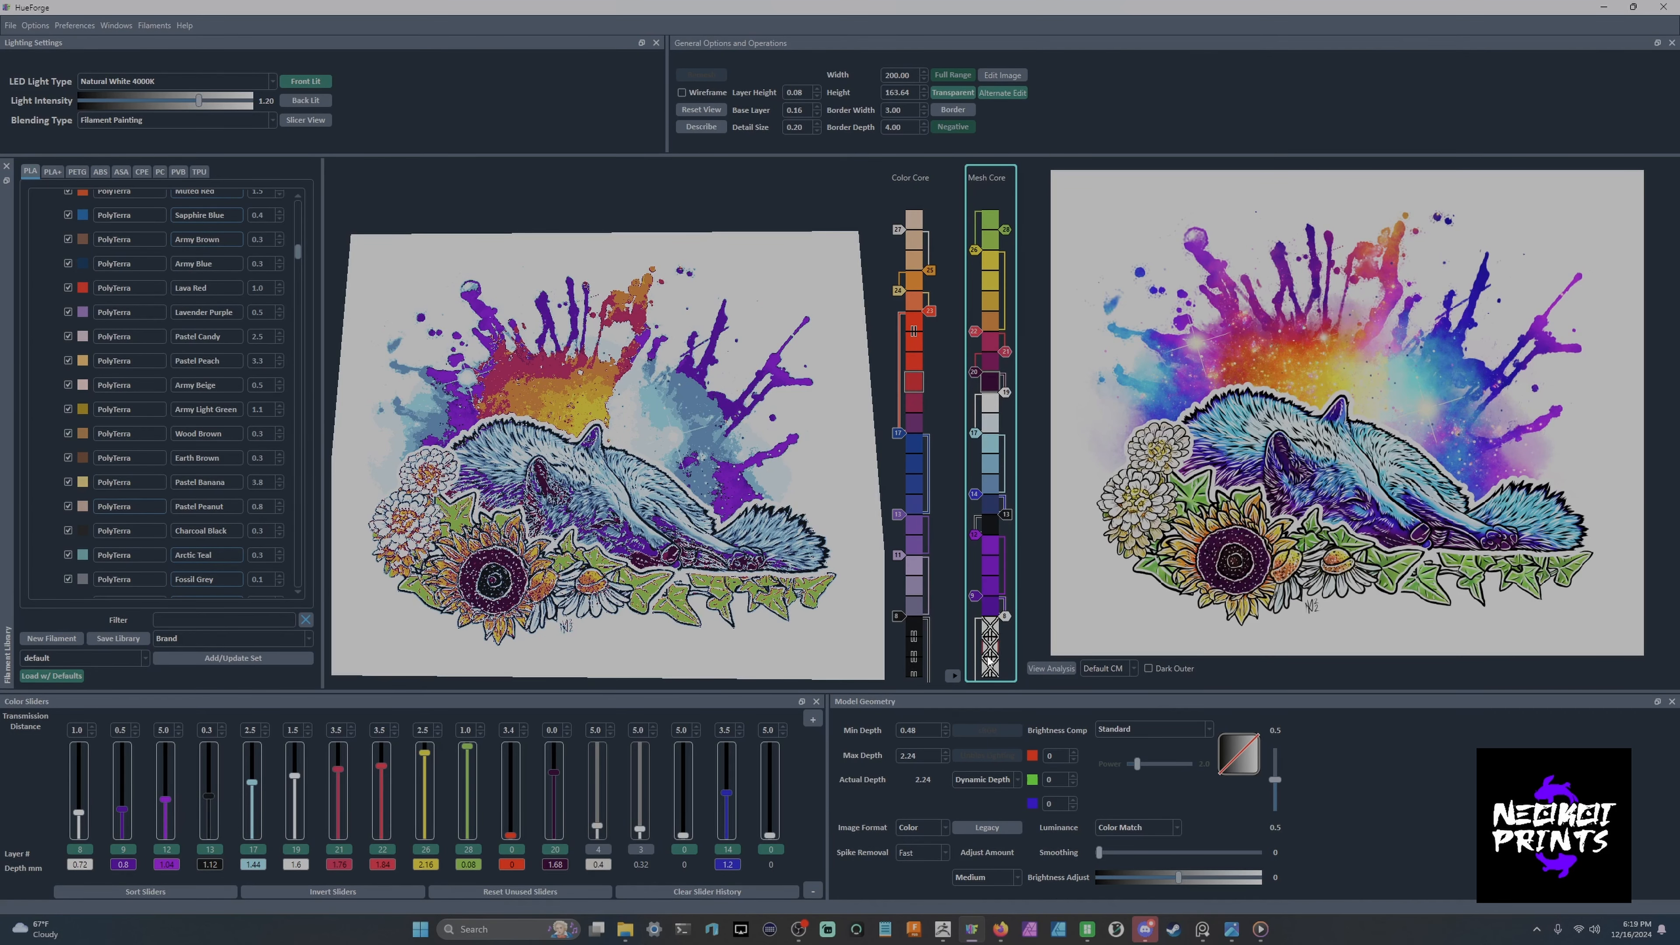
pyautogui.click(952, 675)
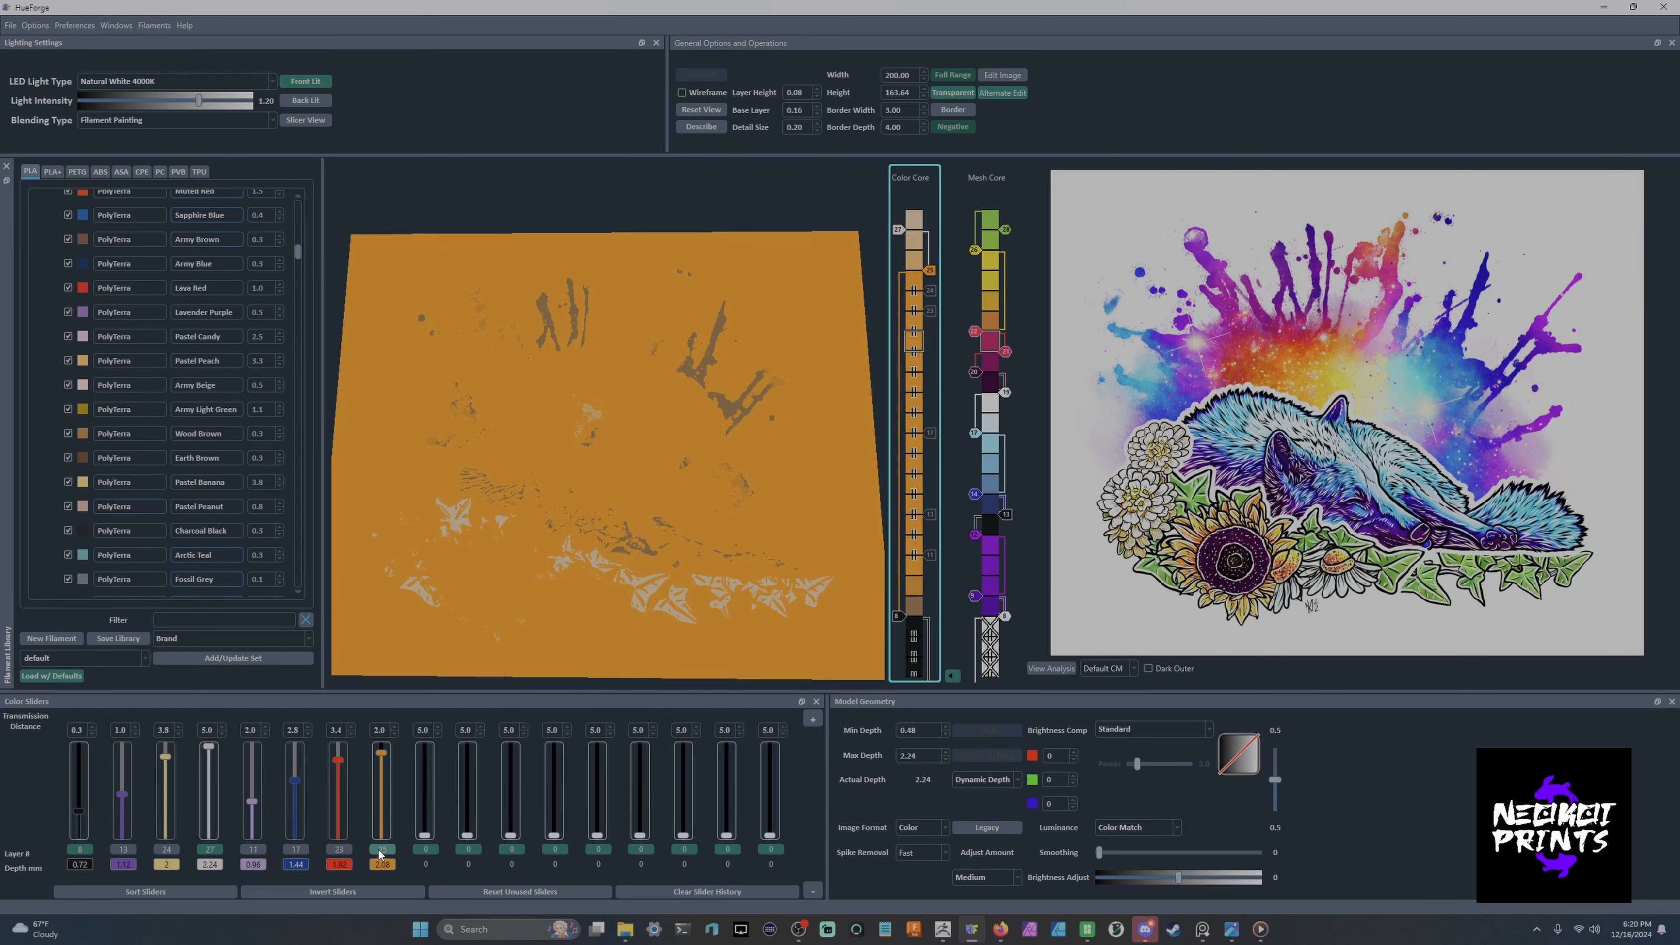
pyautogui.scroll(-2, 80, 780)
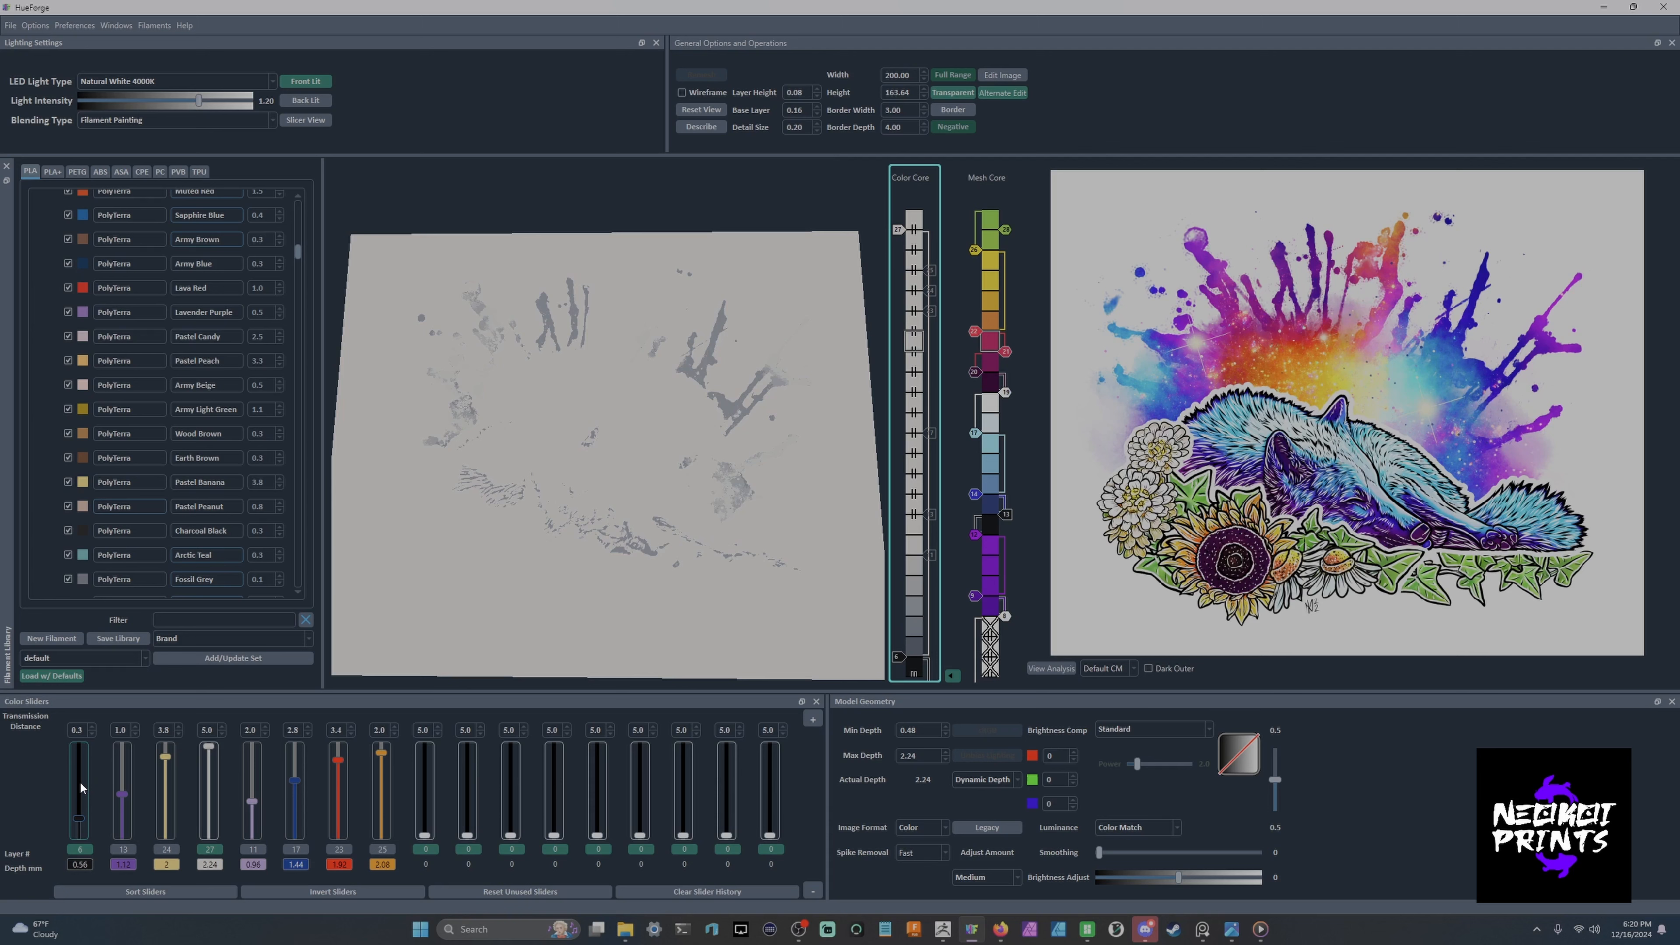
pyautogui.scroll(1, 80, 781)
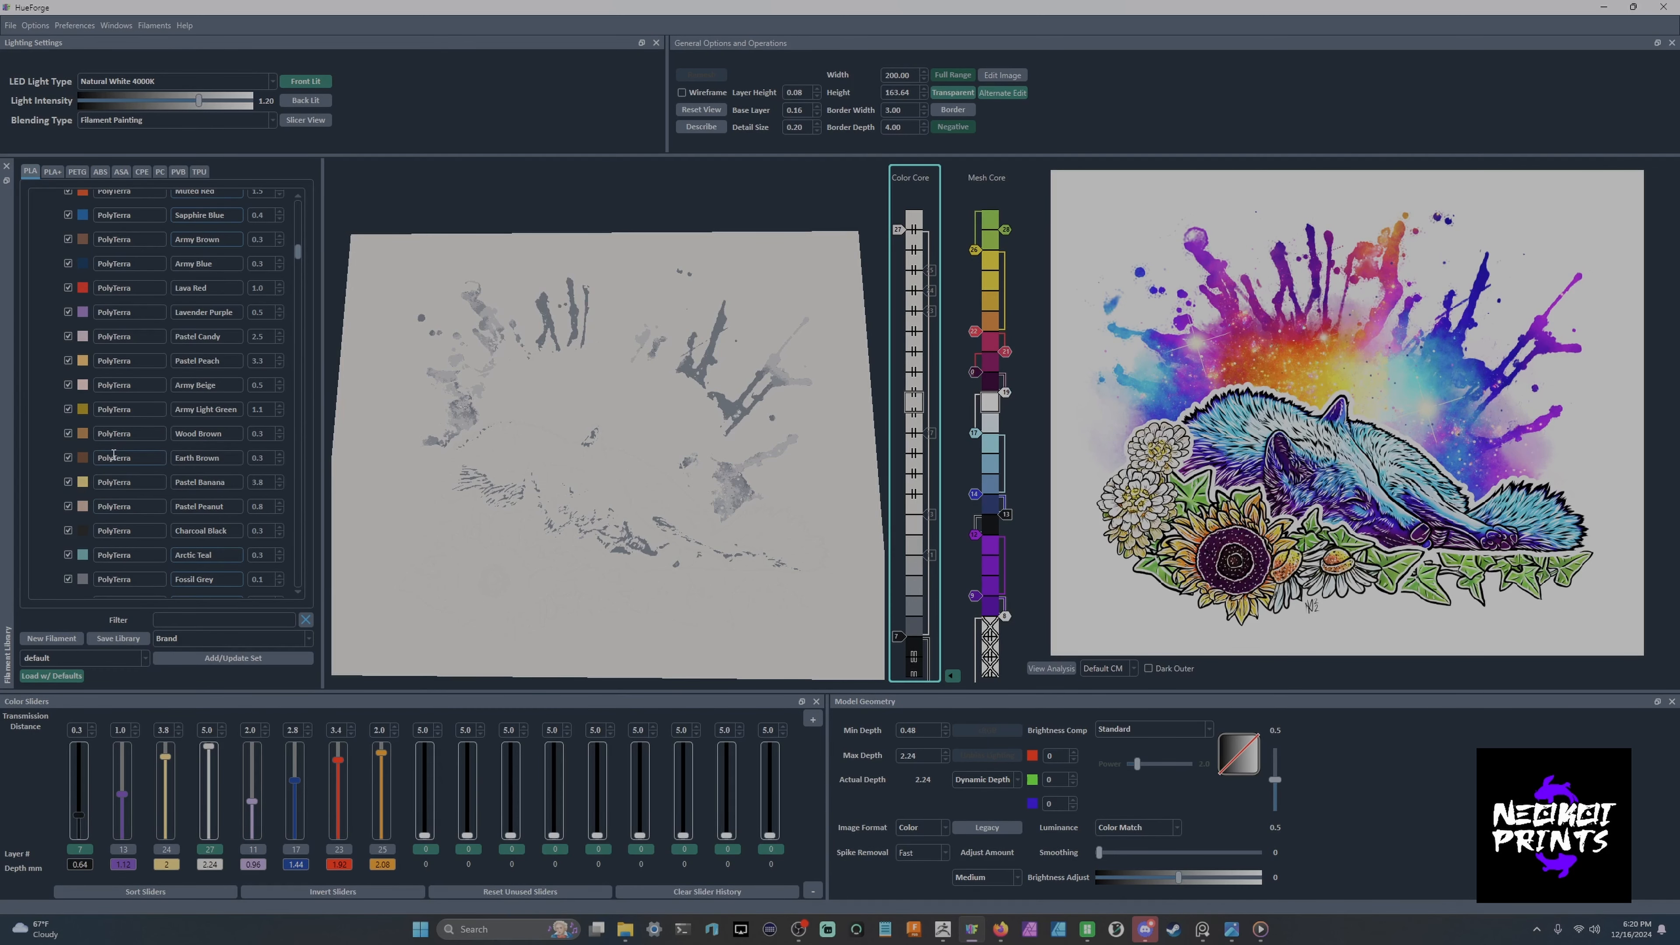
# Switch back to the mesh core, sort its sliders, and lower the lower purple's swap to 0.48 mm.
pyautogui.click(956, 674)
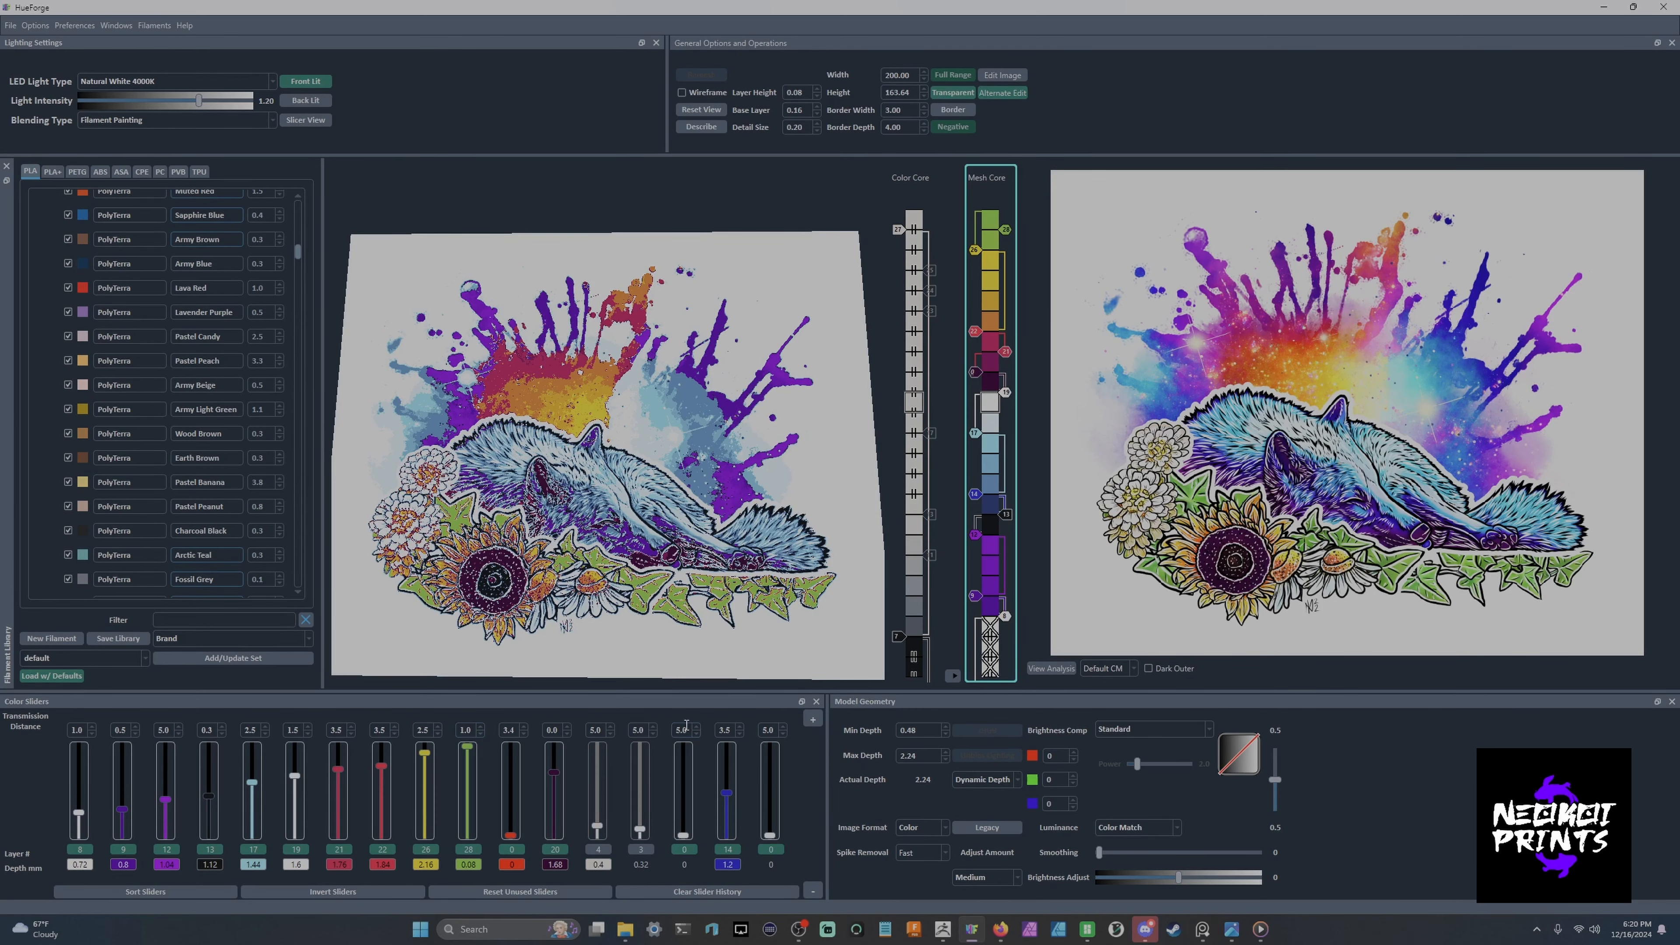
pyautogui.click(172, 887)
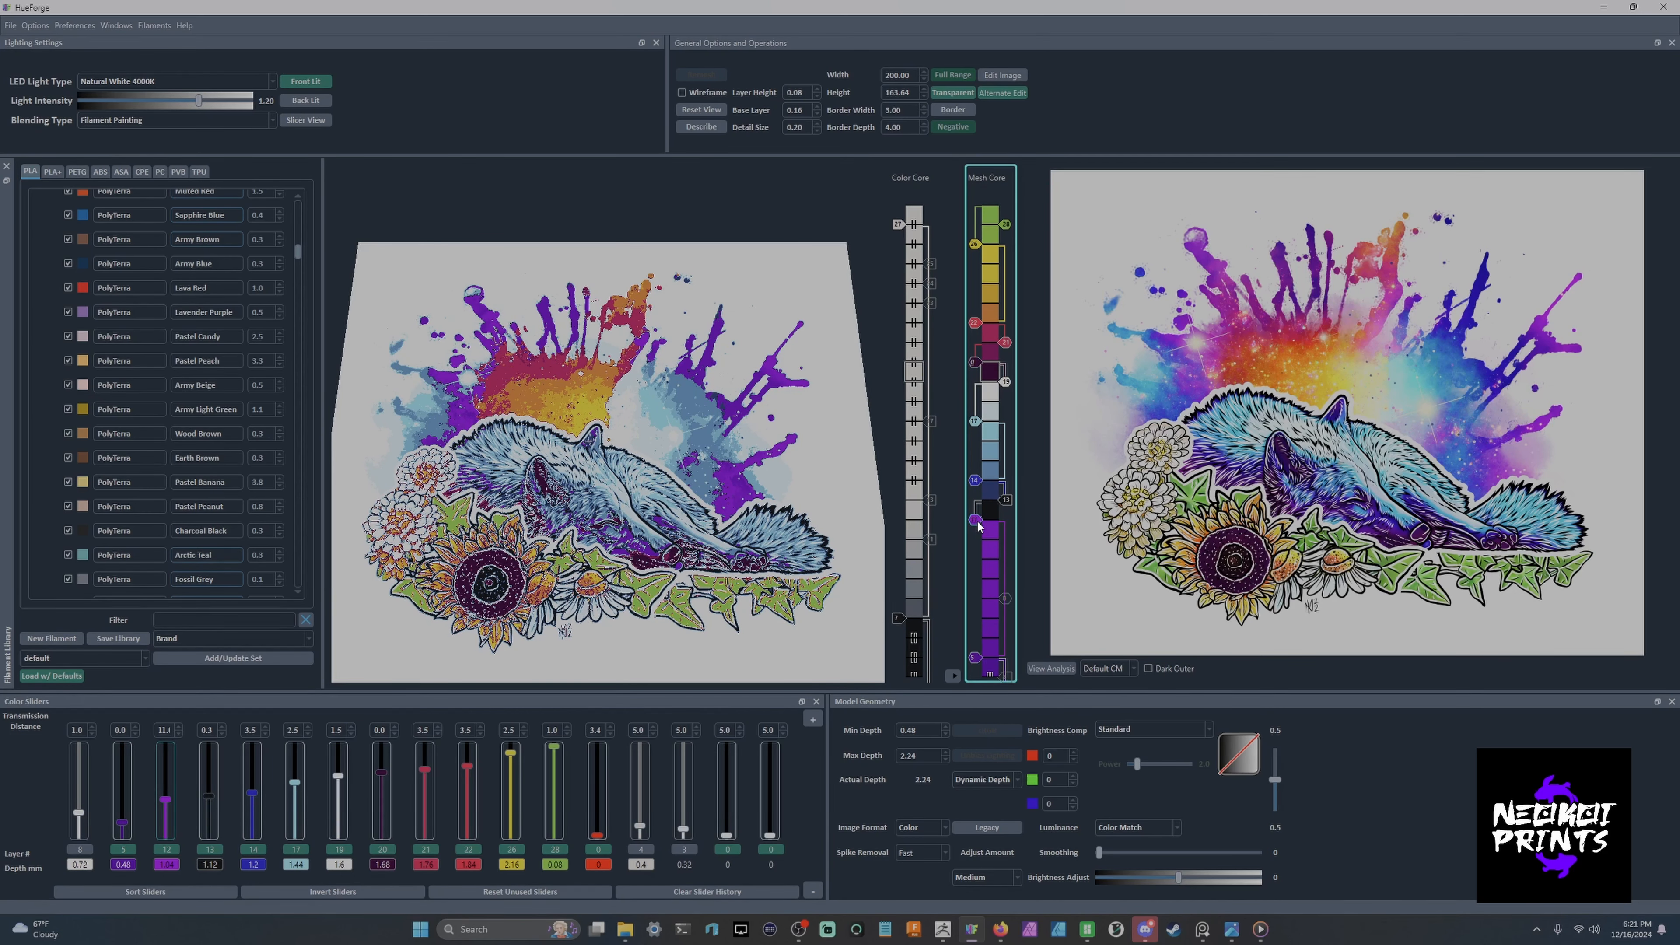
# Try a white at 0.88 mm between the mesh core's two purples with varying transmission distances, comparing the preview with the source image.
pyautogui.moveTo(976, 524)
pyautogui.moveTo(986, 538); pyautogui.dragTo(992, 551)
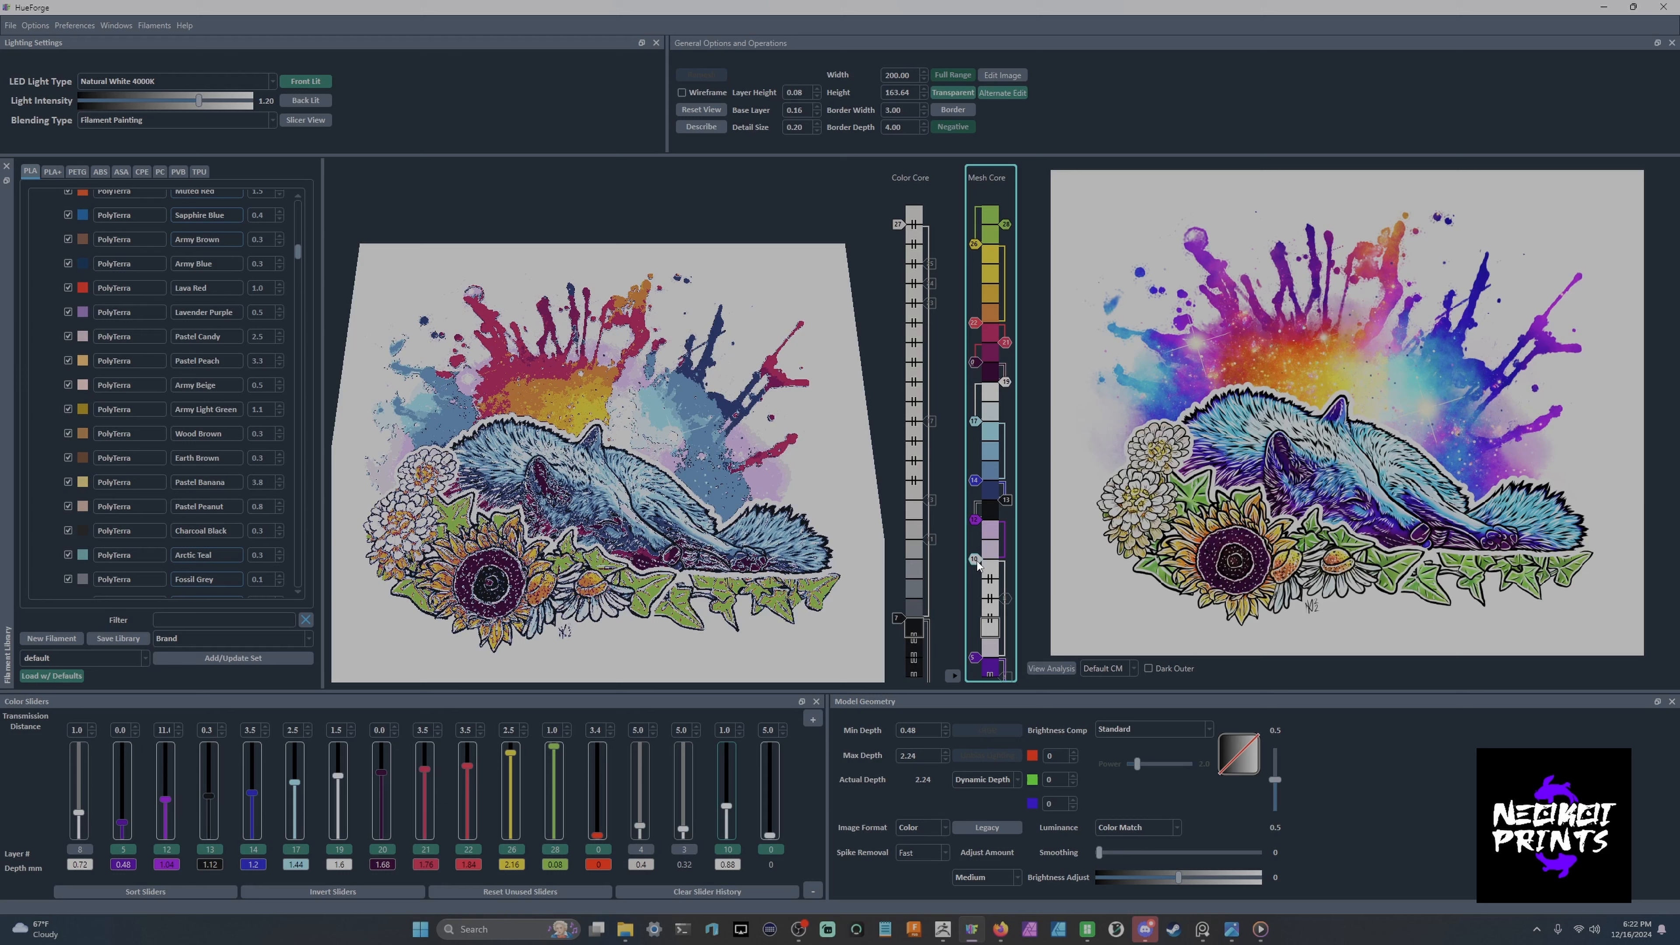
pyautogui.scroll(6, 976, 561)
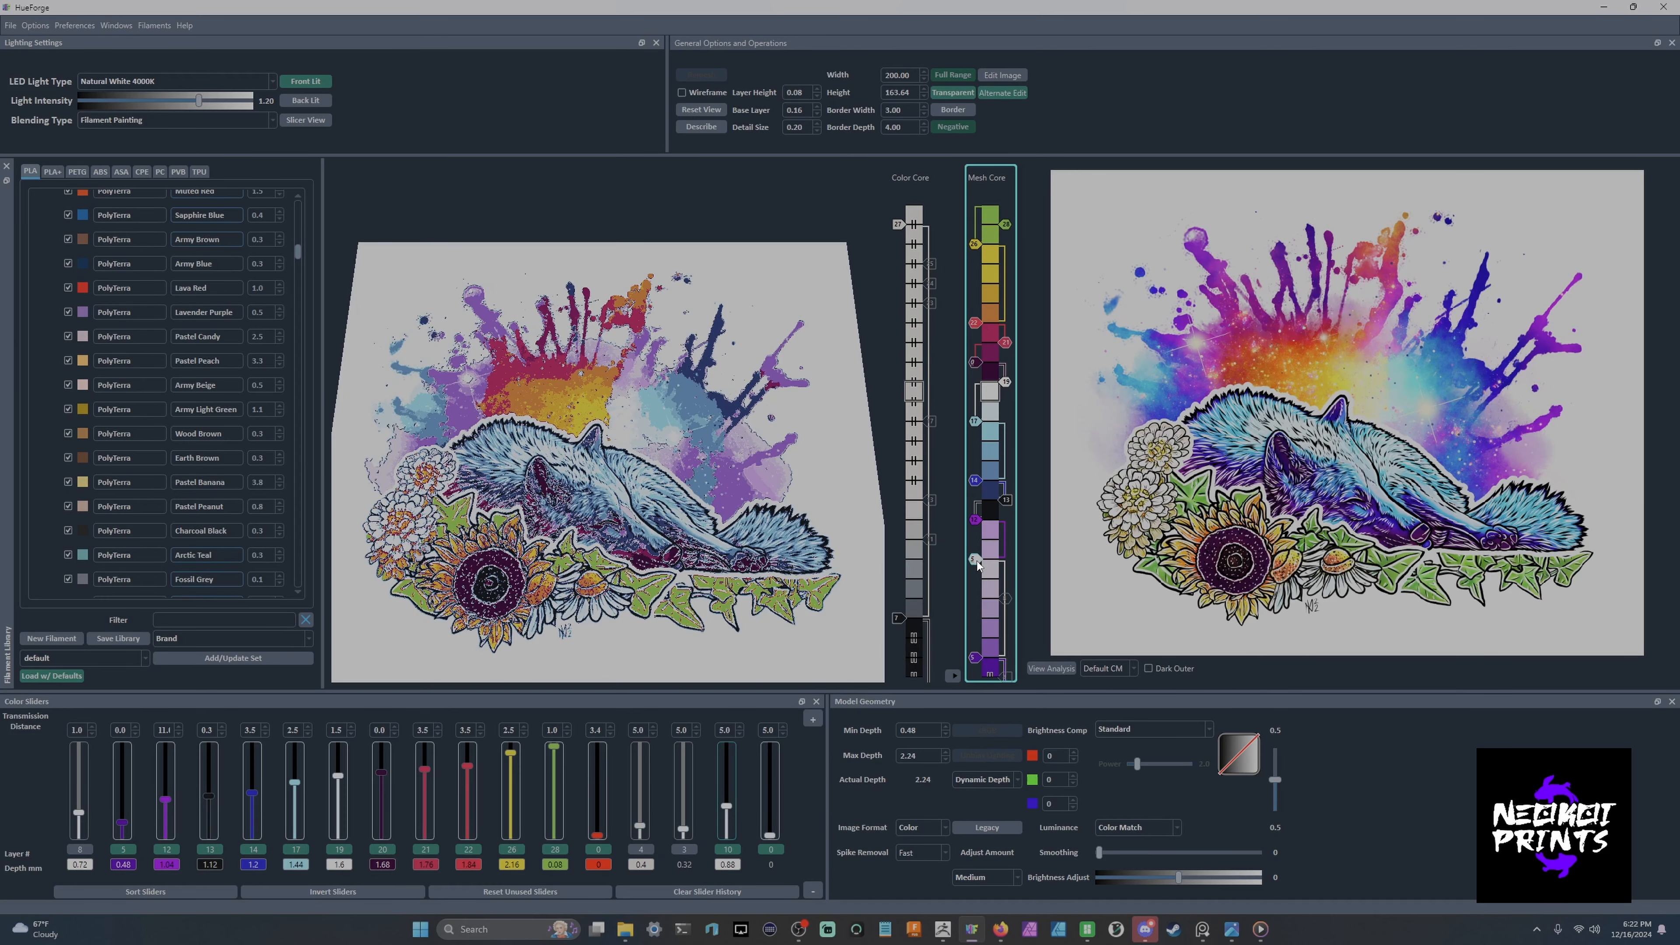
pyautogui.scroll(2, 976, 560)
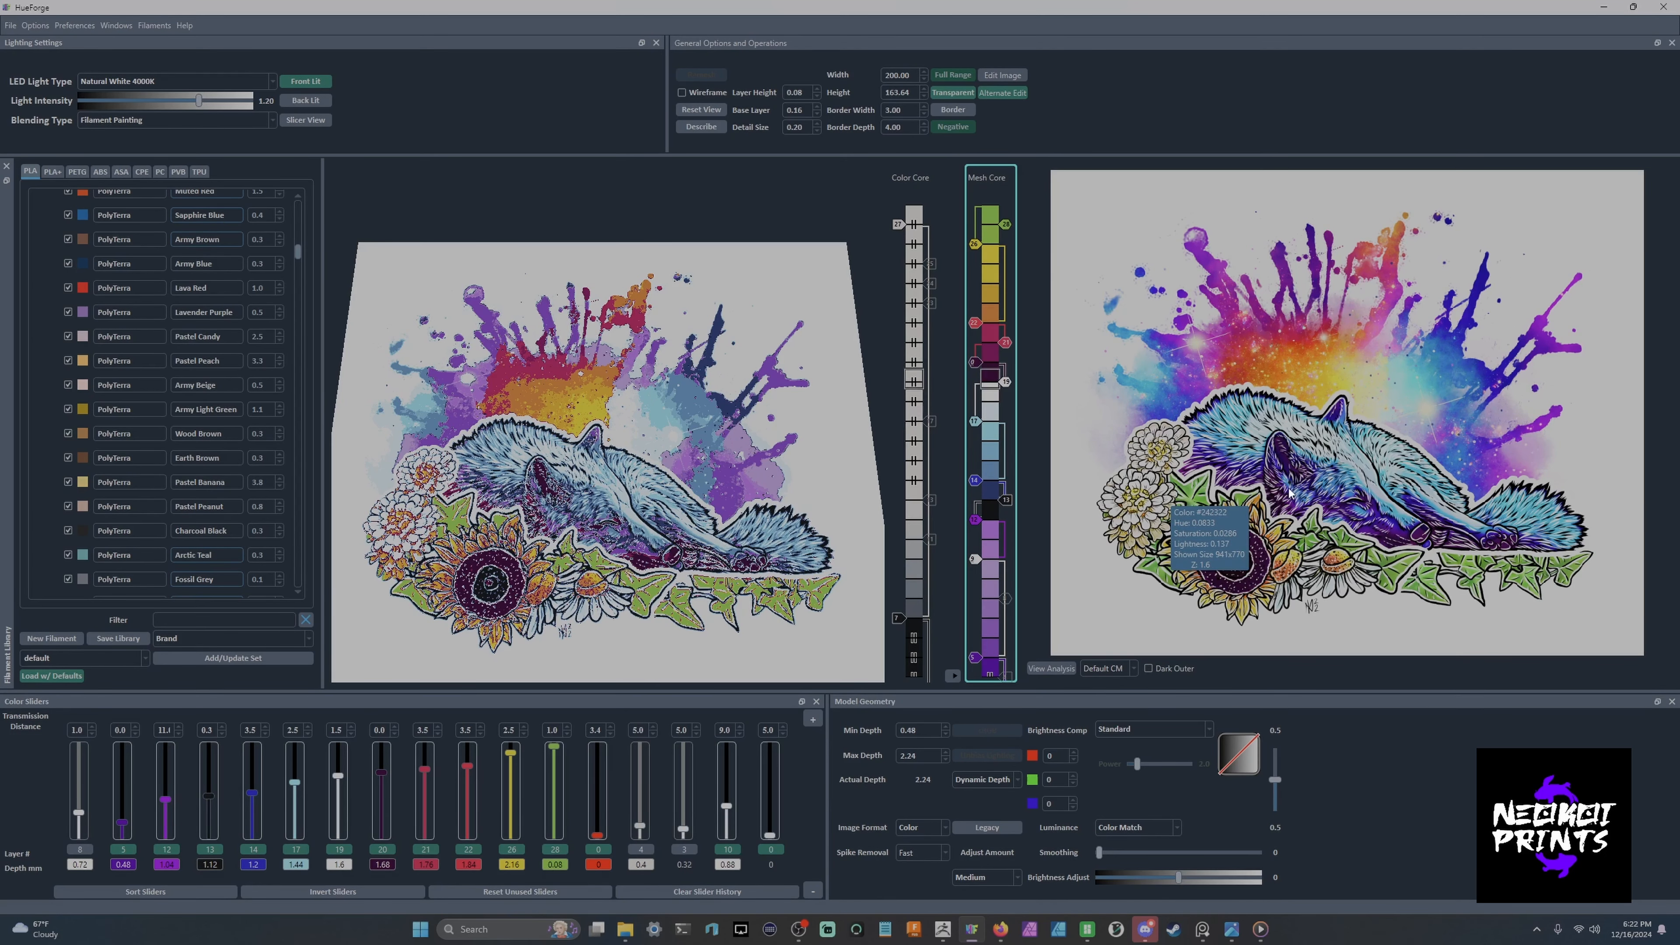
pyautogui.scroll(-7, 974, 562)
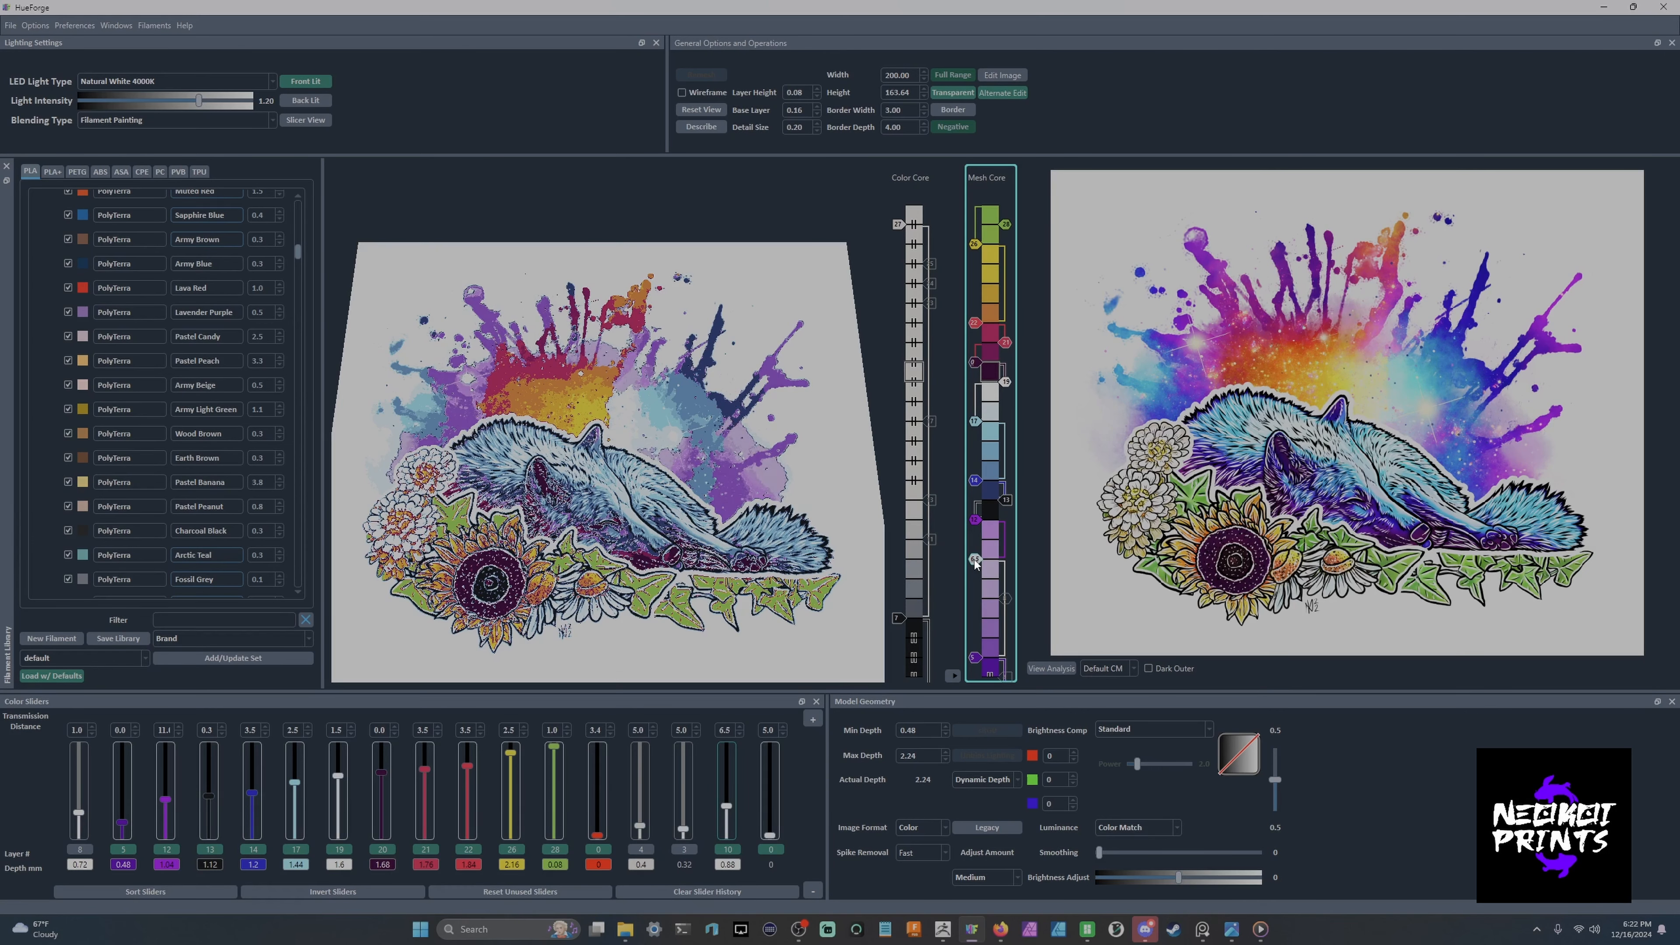
pyautogui.scroll(-1, 974, 563)
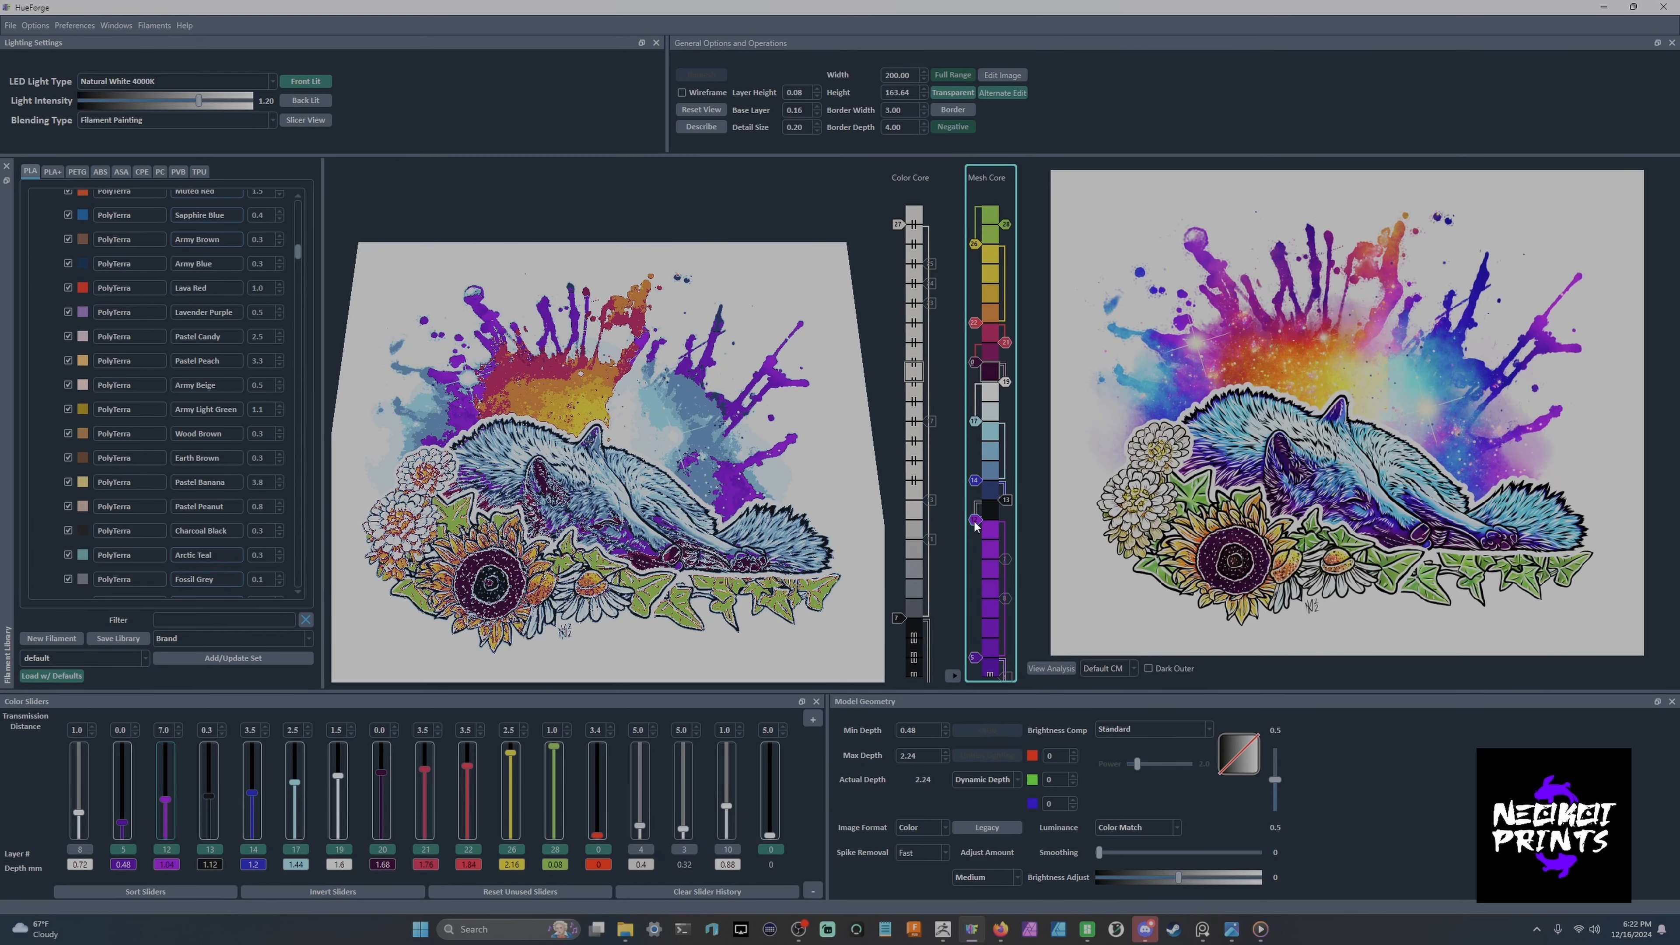
# Switch to the color core, filter the filament library for purple, and assign Polymaker C Purple to the purple slider at 1.04 mm.
pyautogui.moveTo(877, 556); pyautogui.dragTo(785, 576)
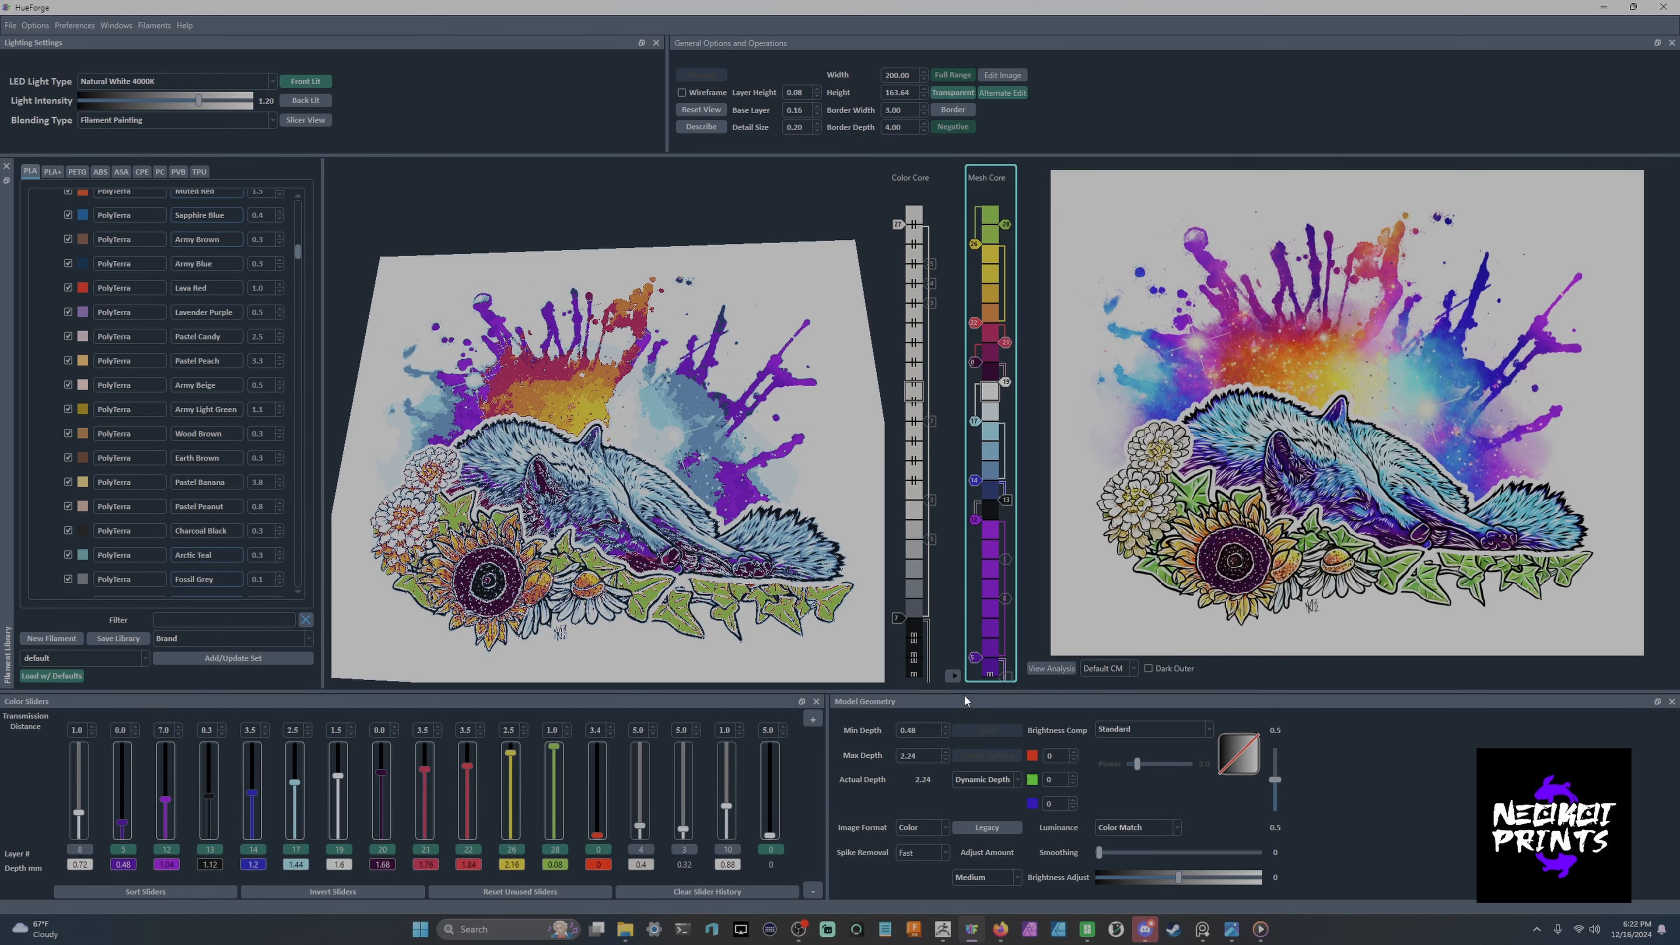
pyautogui.click(952, 676)
pyautogui.moveTo(726, 548); pyautogui.dragTo(751, 571)
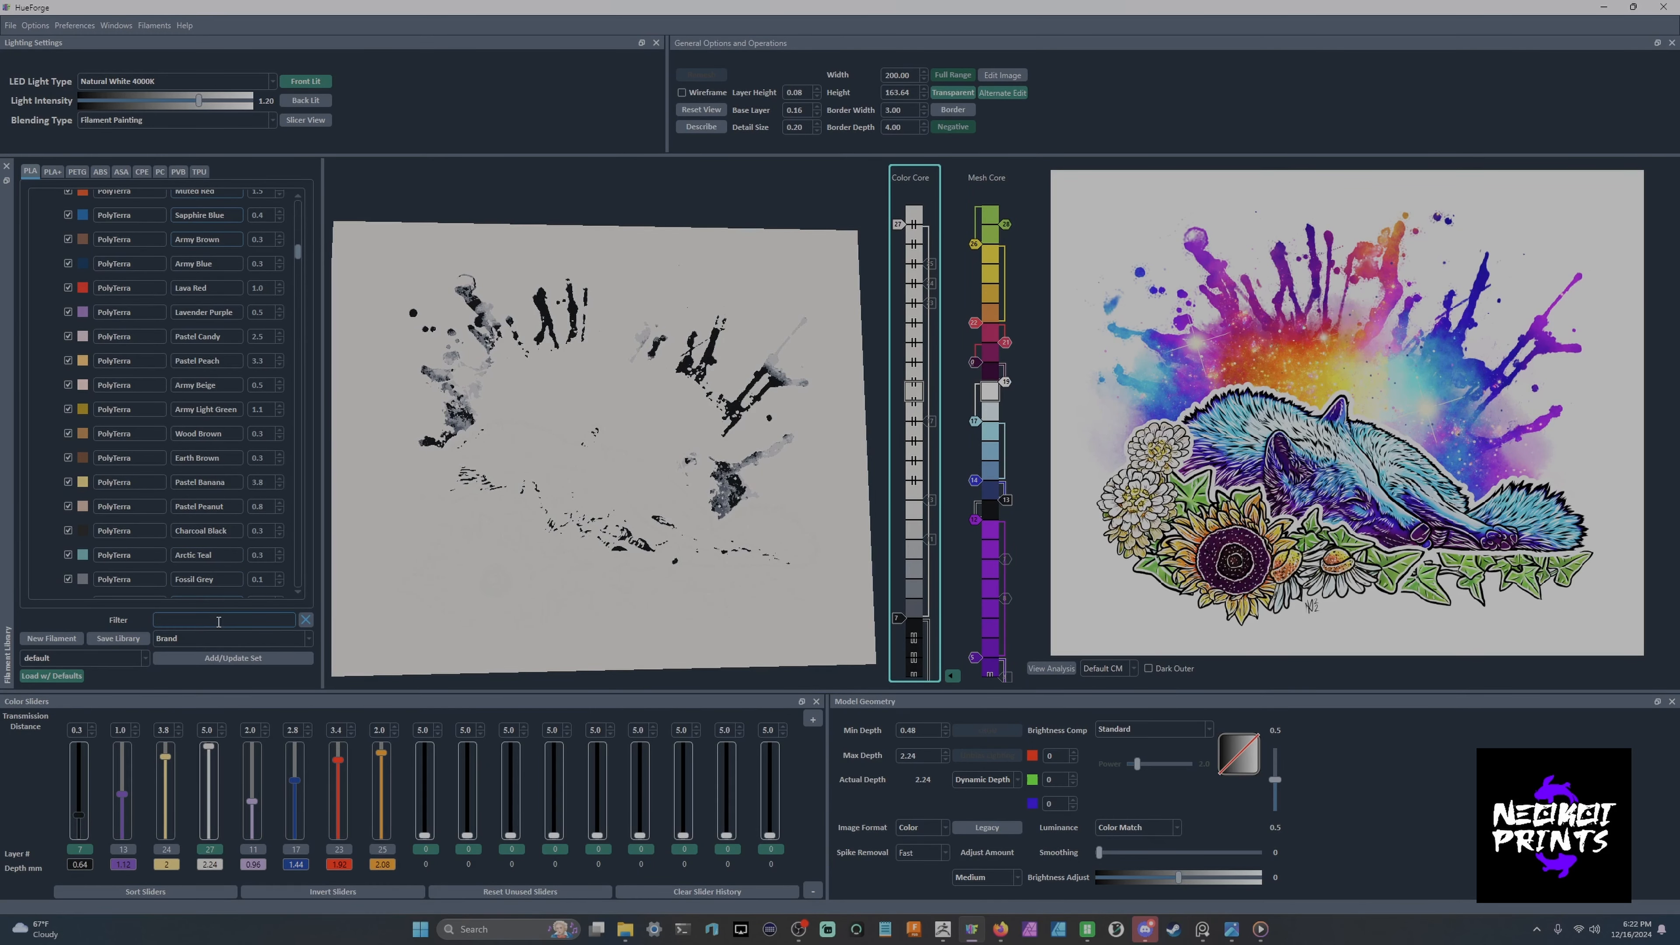
pyautogui.click(218, 620)
pyautogui.write('purple')
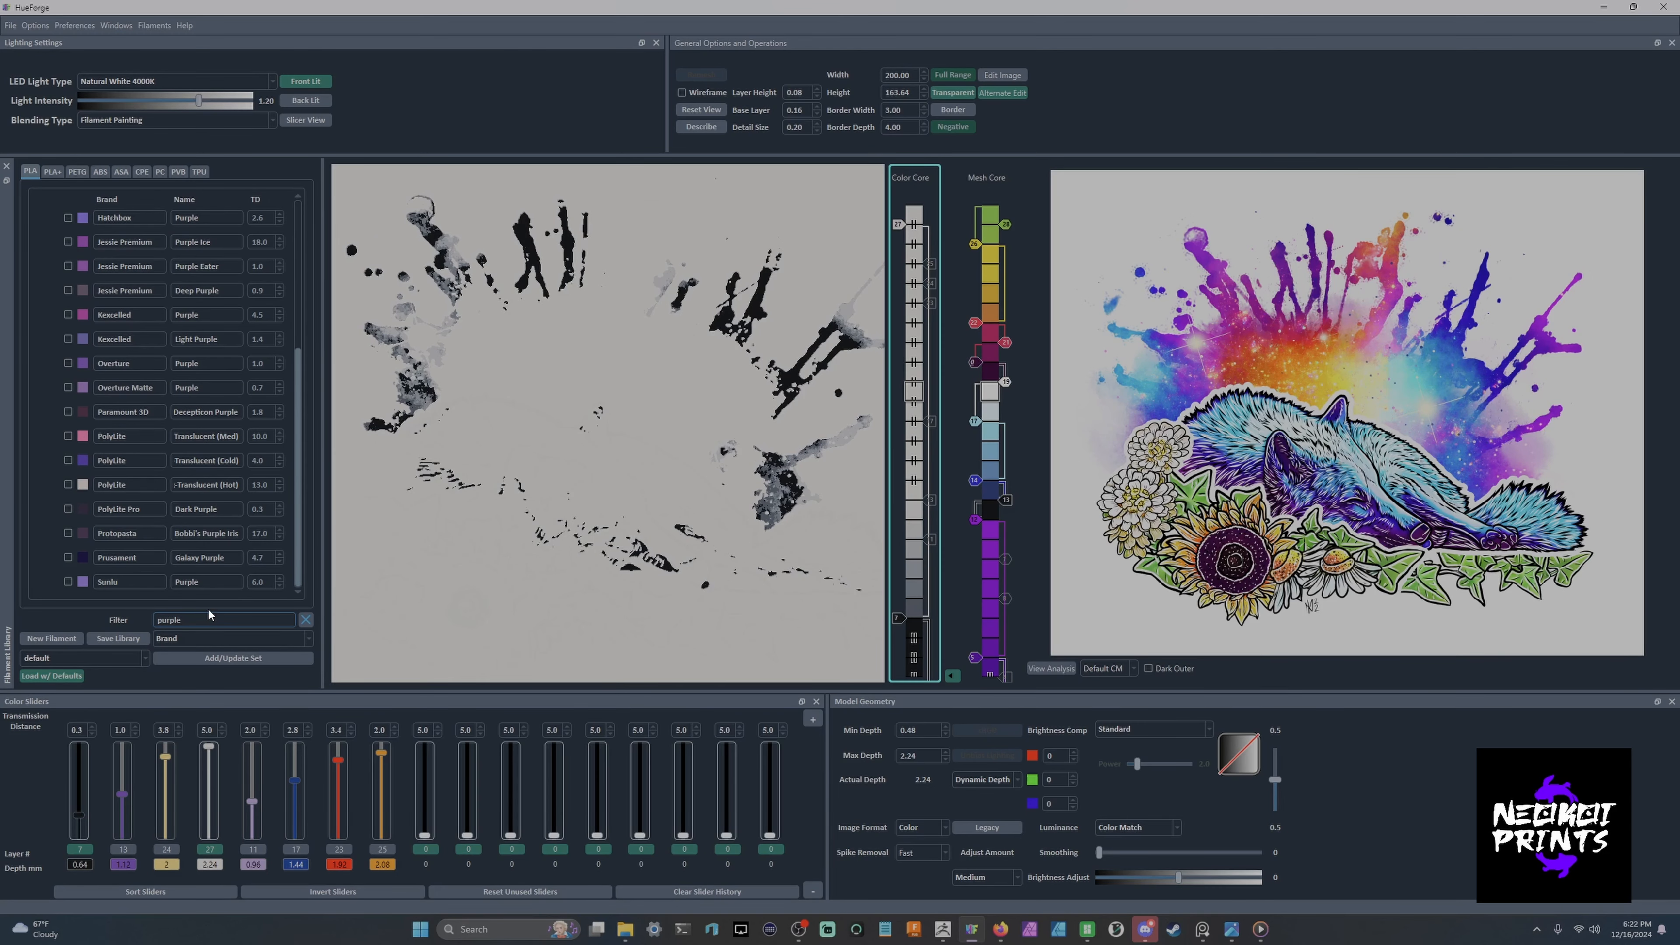
pyautogui.scroll(1, 125, 336)
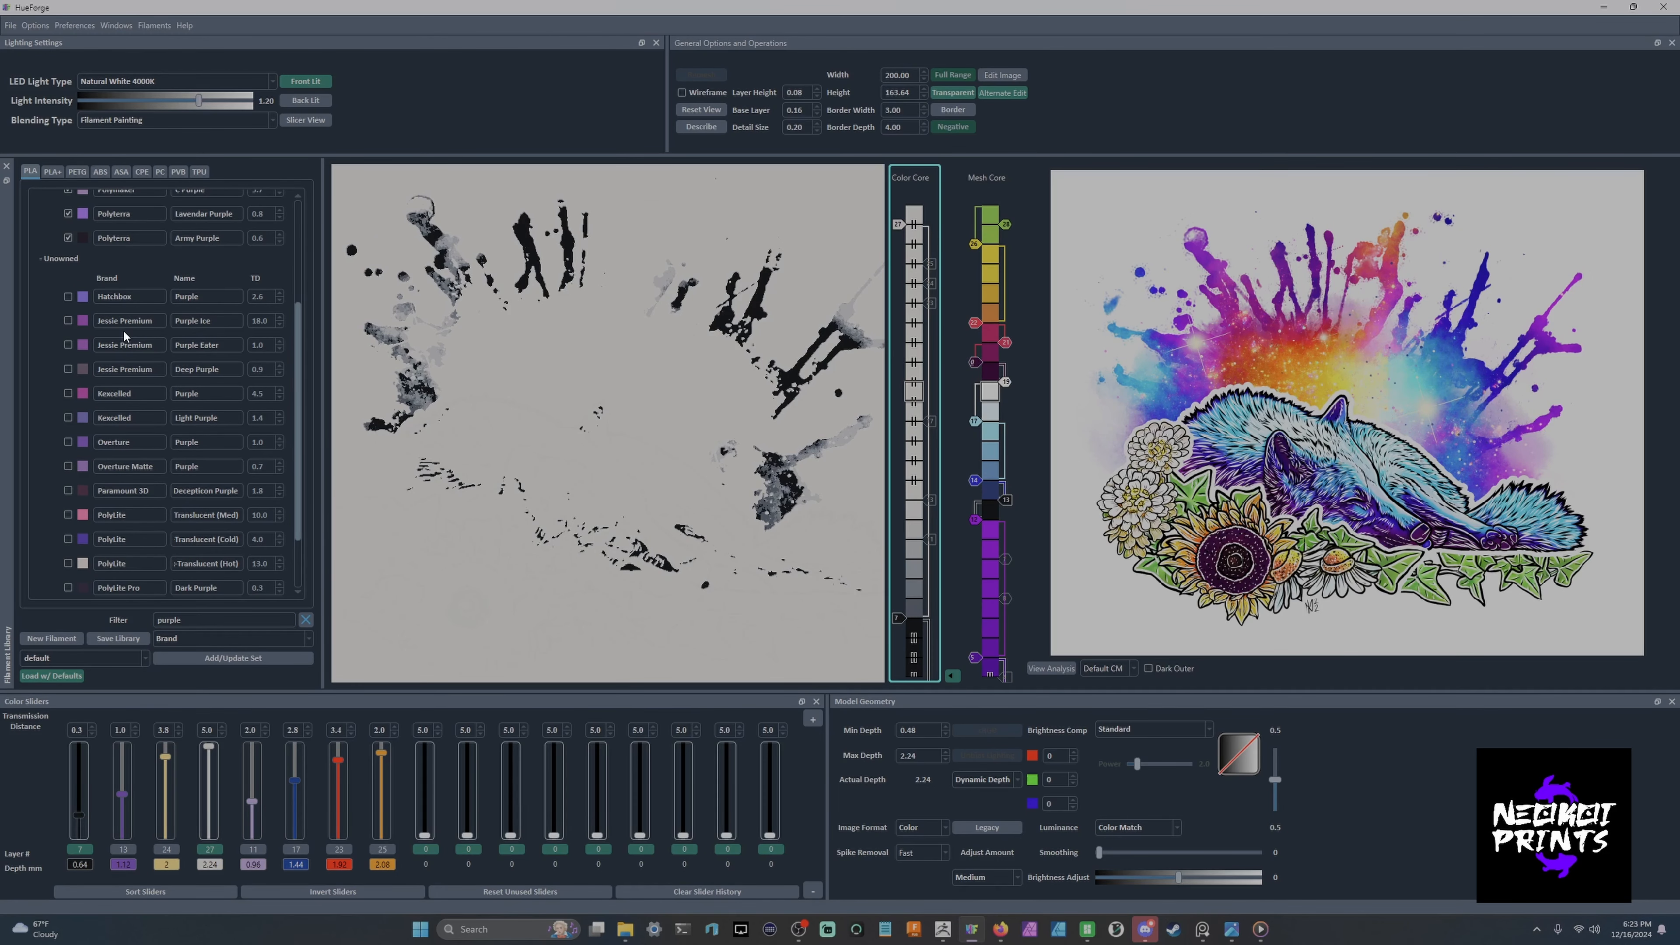
pyautogui.scroll(3, 125, 334)
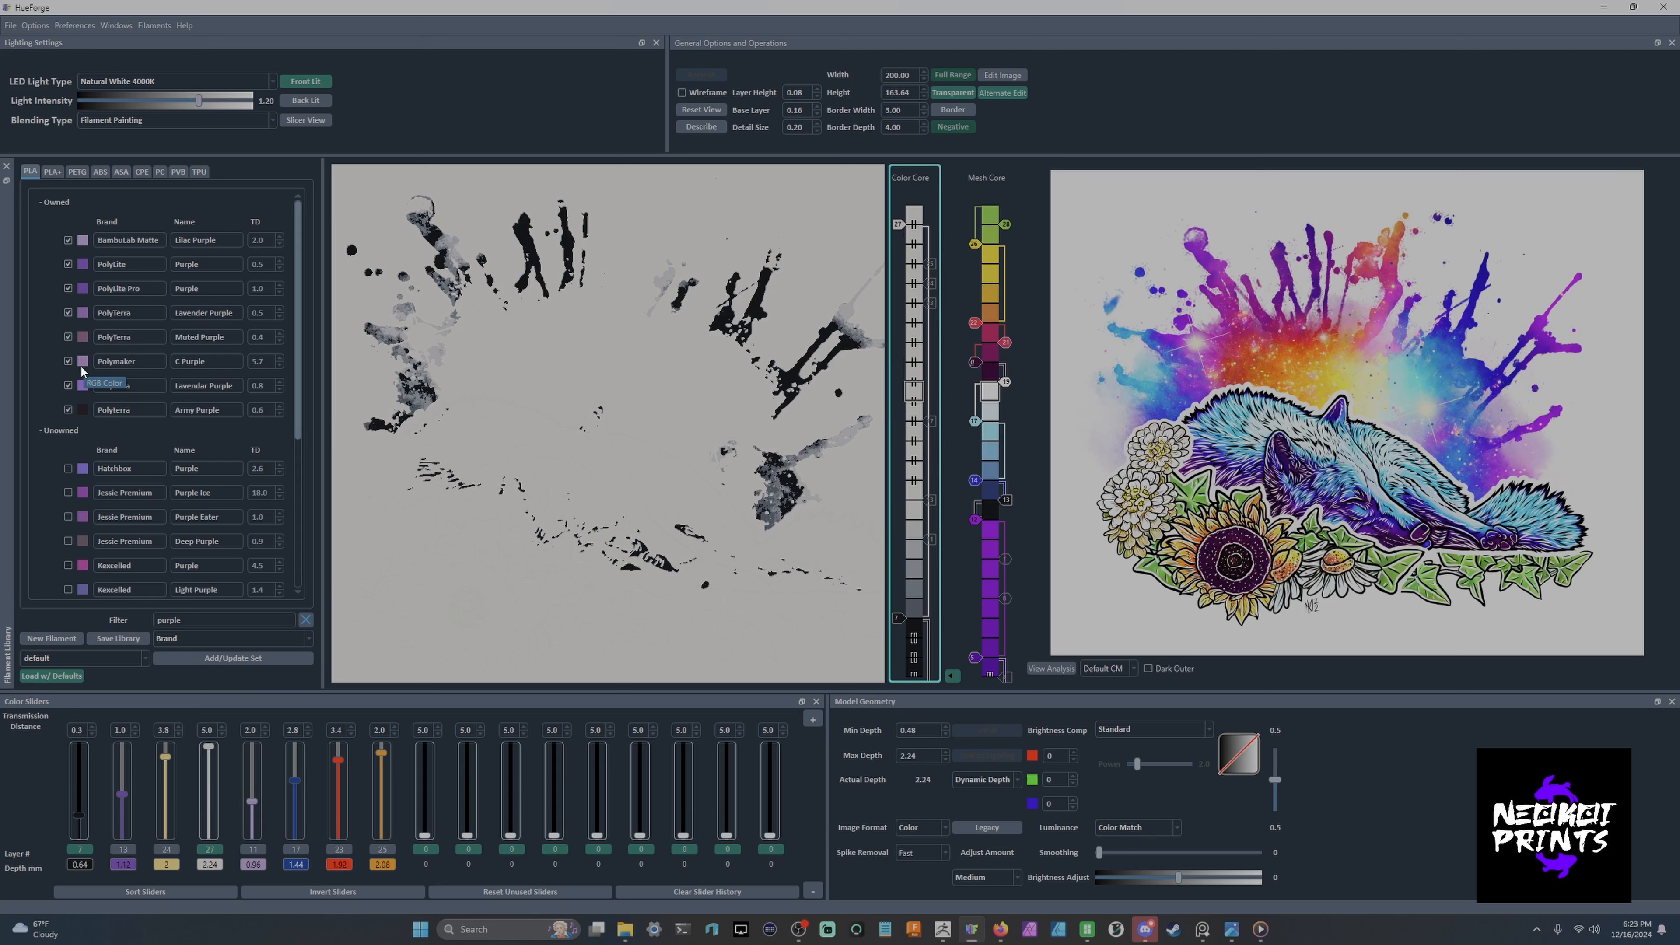
pyautogui.moveTo(84, 382); pyautogui.dragTo(122, 792)
pyautogui.moveTo(120, 791); pyautogui.dragTo(120, 795)
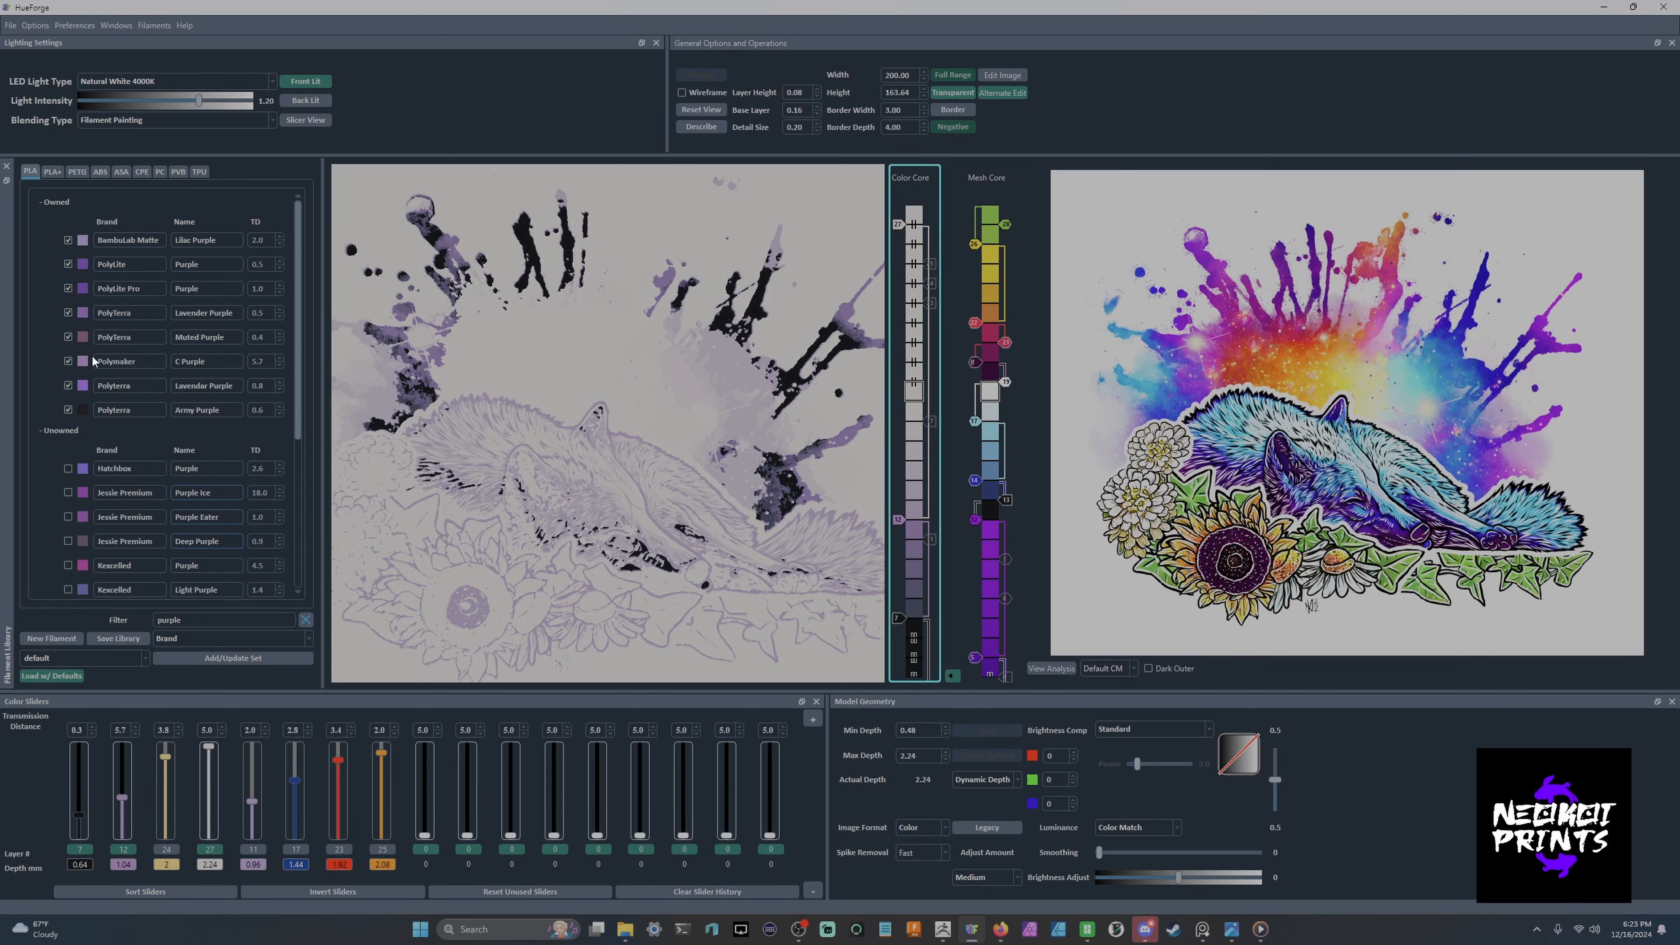
# Replace the purple at 1.04 mm with PolyLite Pro Purple, and replace the lowest black with Polyterra Army Purple at 0.48 mm.
pyautogui.moveTo(89, 294); pyautogui.dragTo(122, 765)
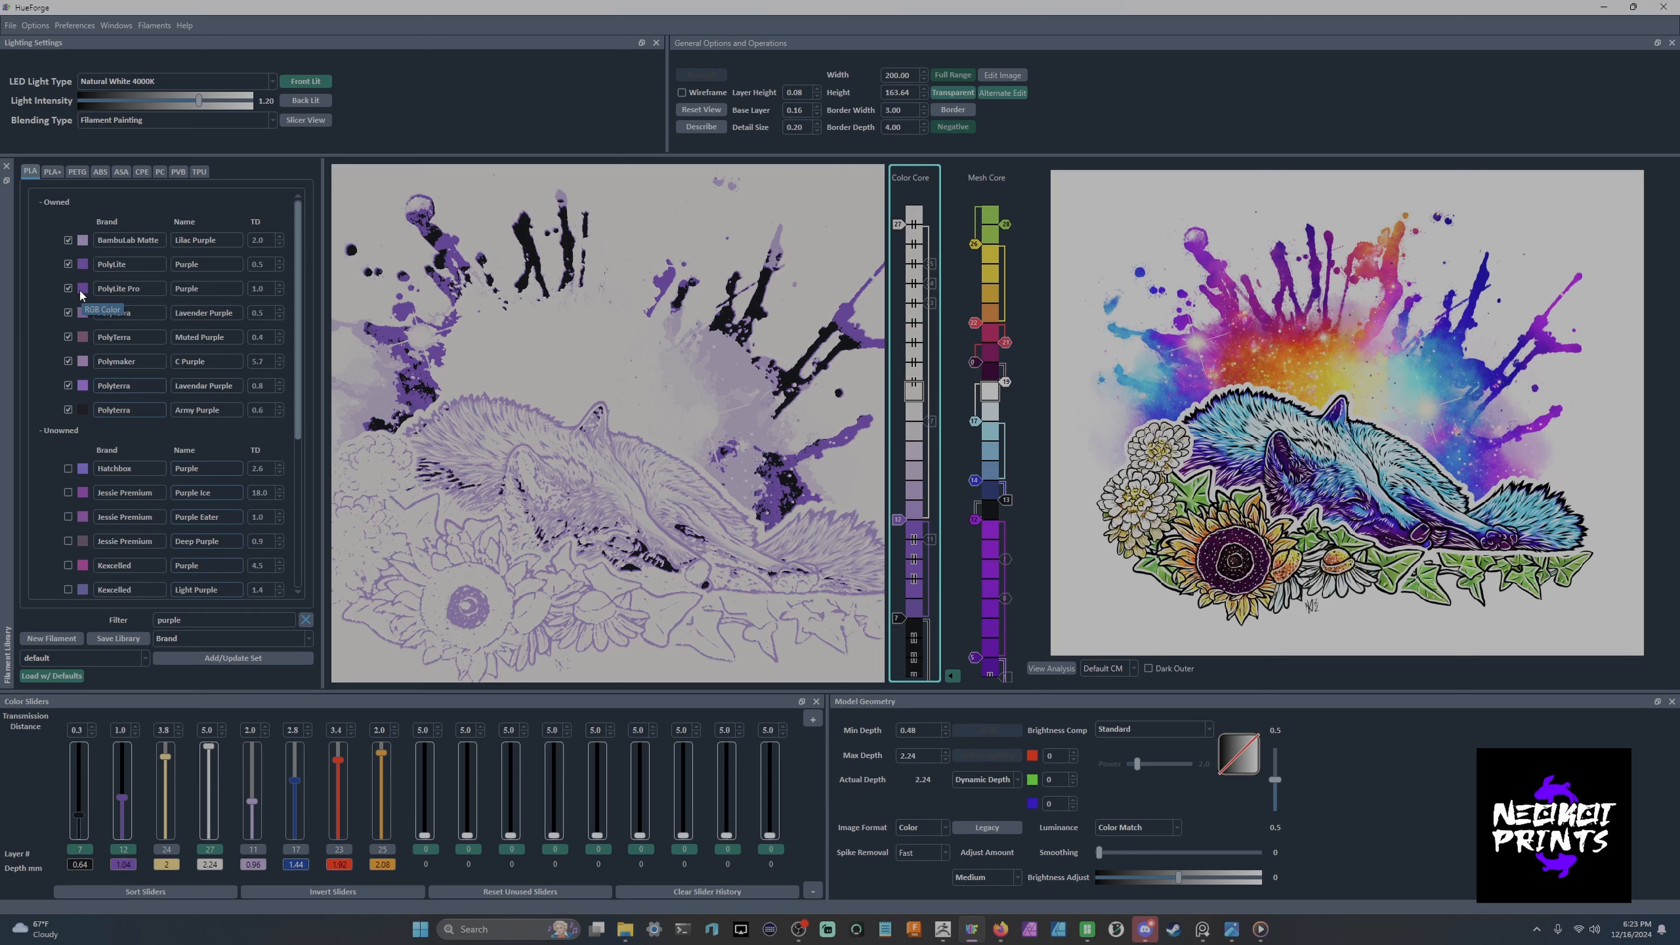
pyautogui.moveTo(83, 404); pyautogui.dragTo(77, 774)
pyautogui.scroll(-2, 77, 773)
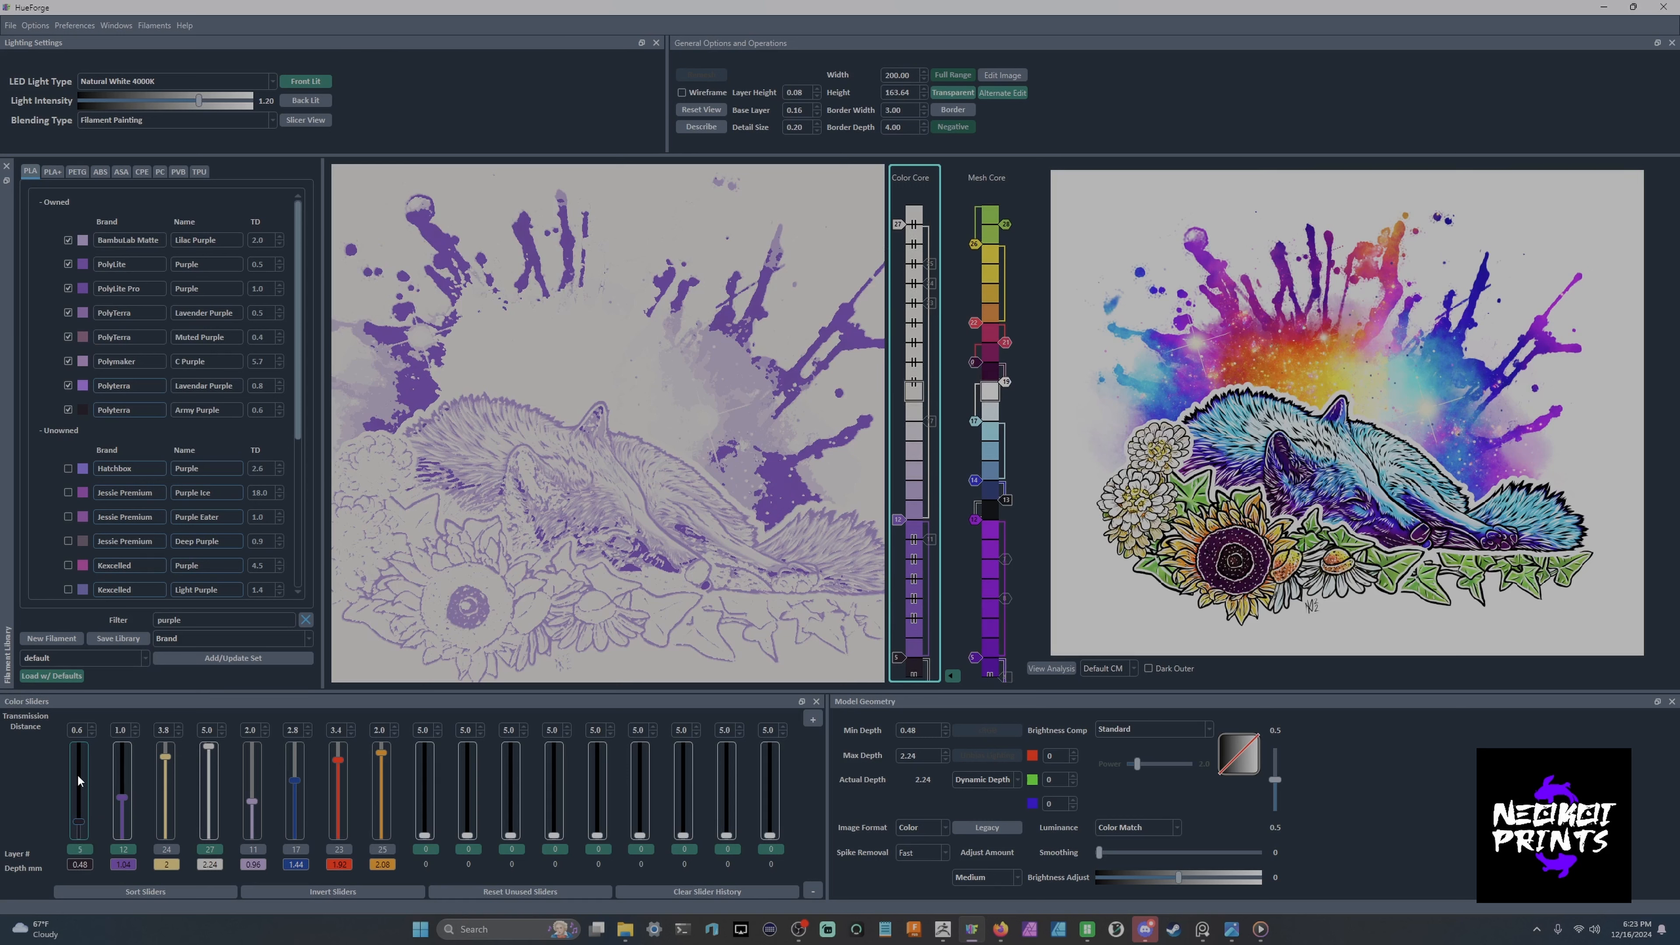
pyautogui.scroll(2, 125, 764)
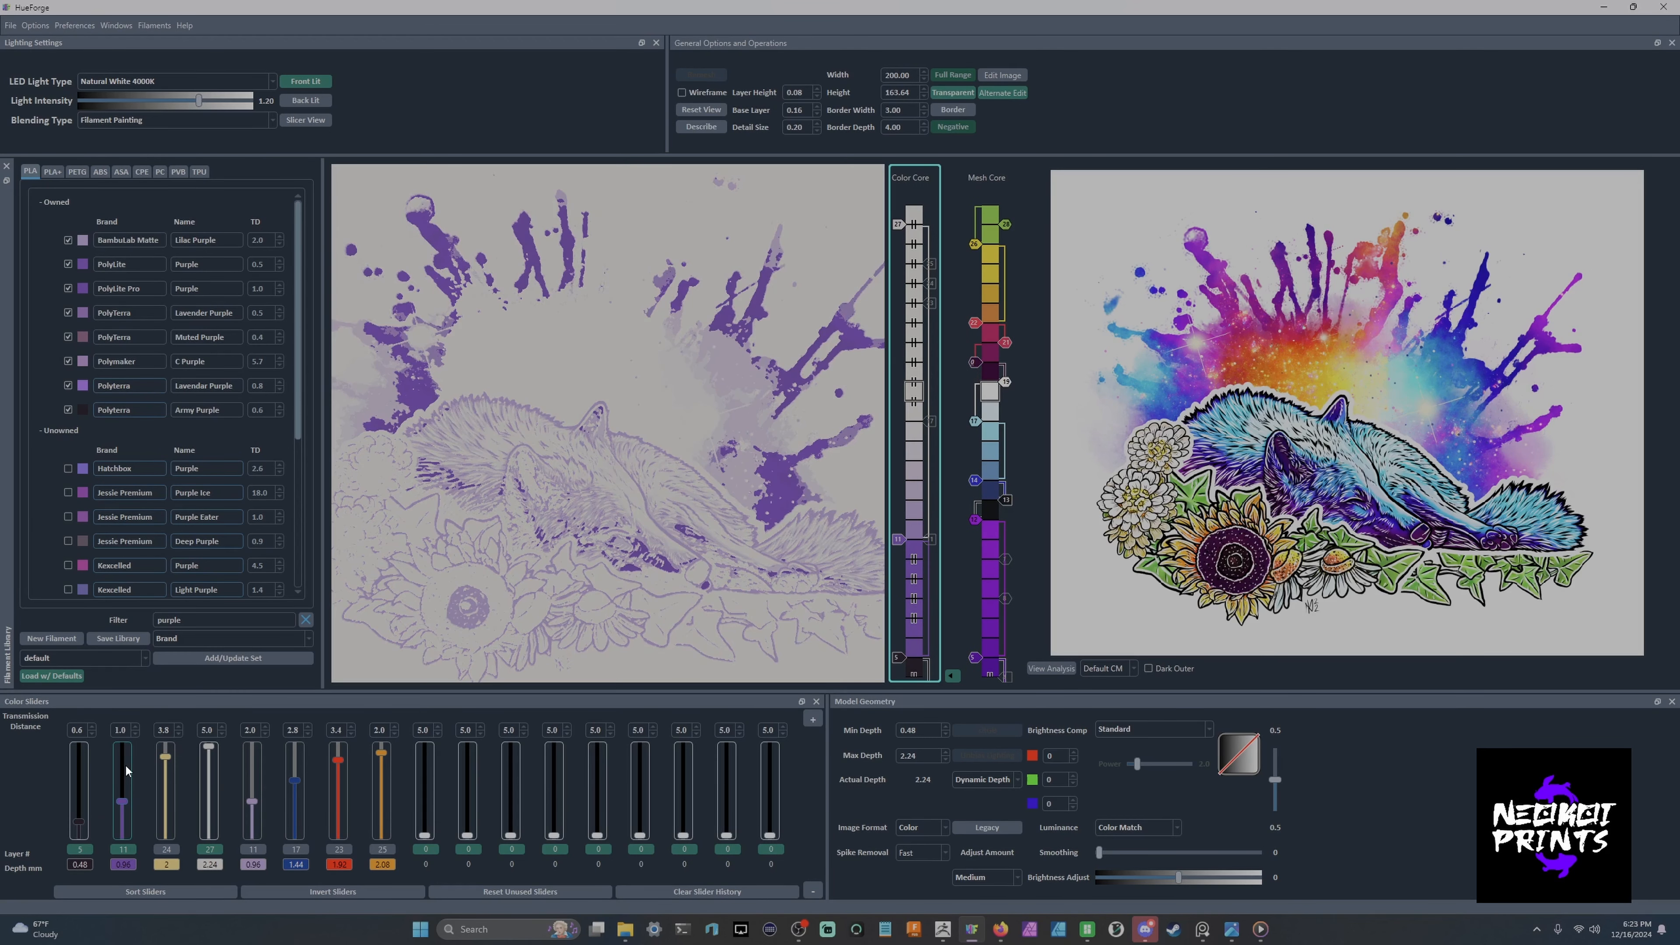
pyautogui.scroll(-2, 125, 764)
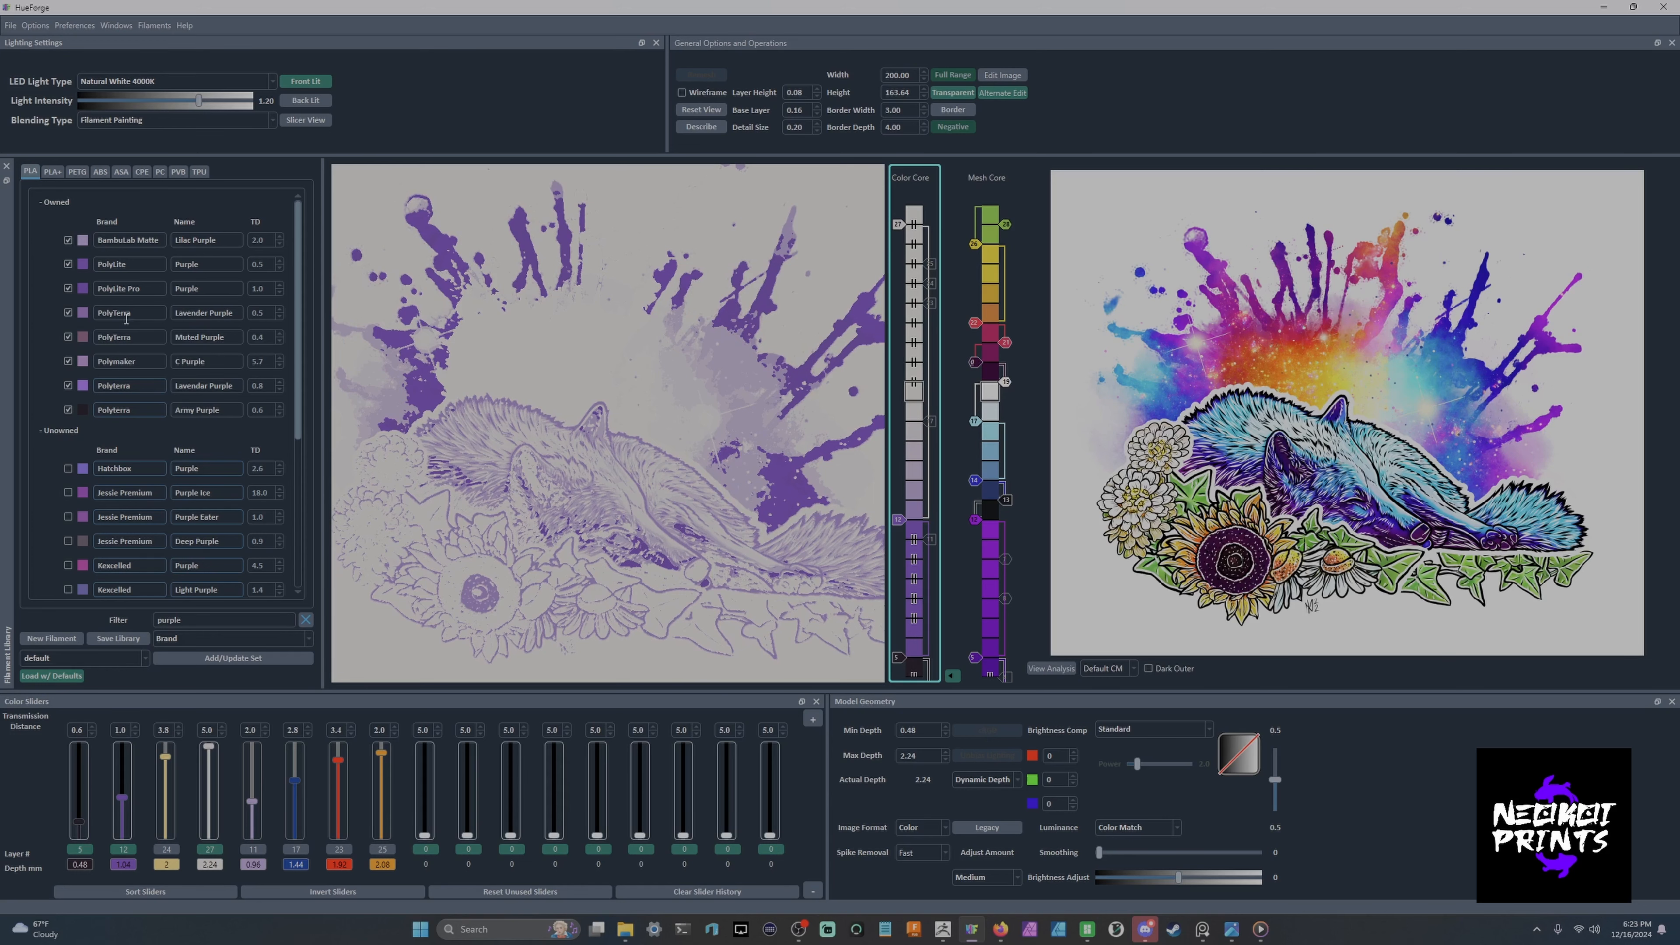
# Filter the filament library for "bla" and replace the color core's yellow with PolyTerra Charcoal Black at 1.12 mm.
pyautogui.click(305, 619)
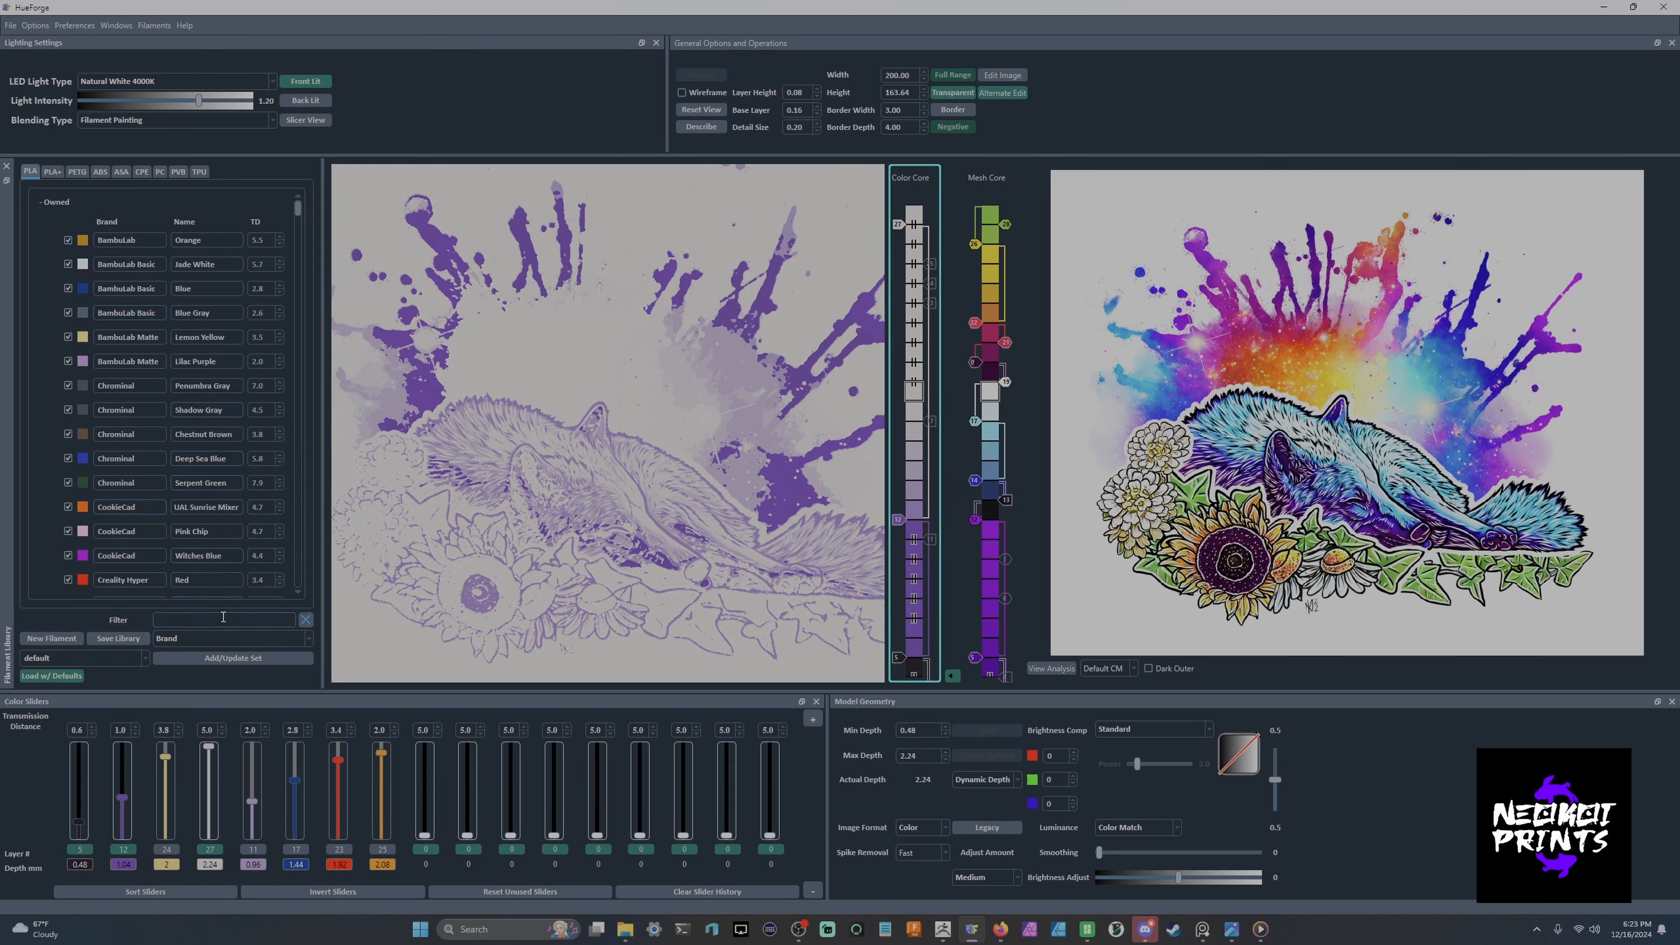
pyautogui.write('bla')
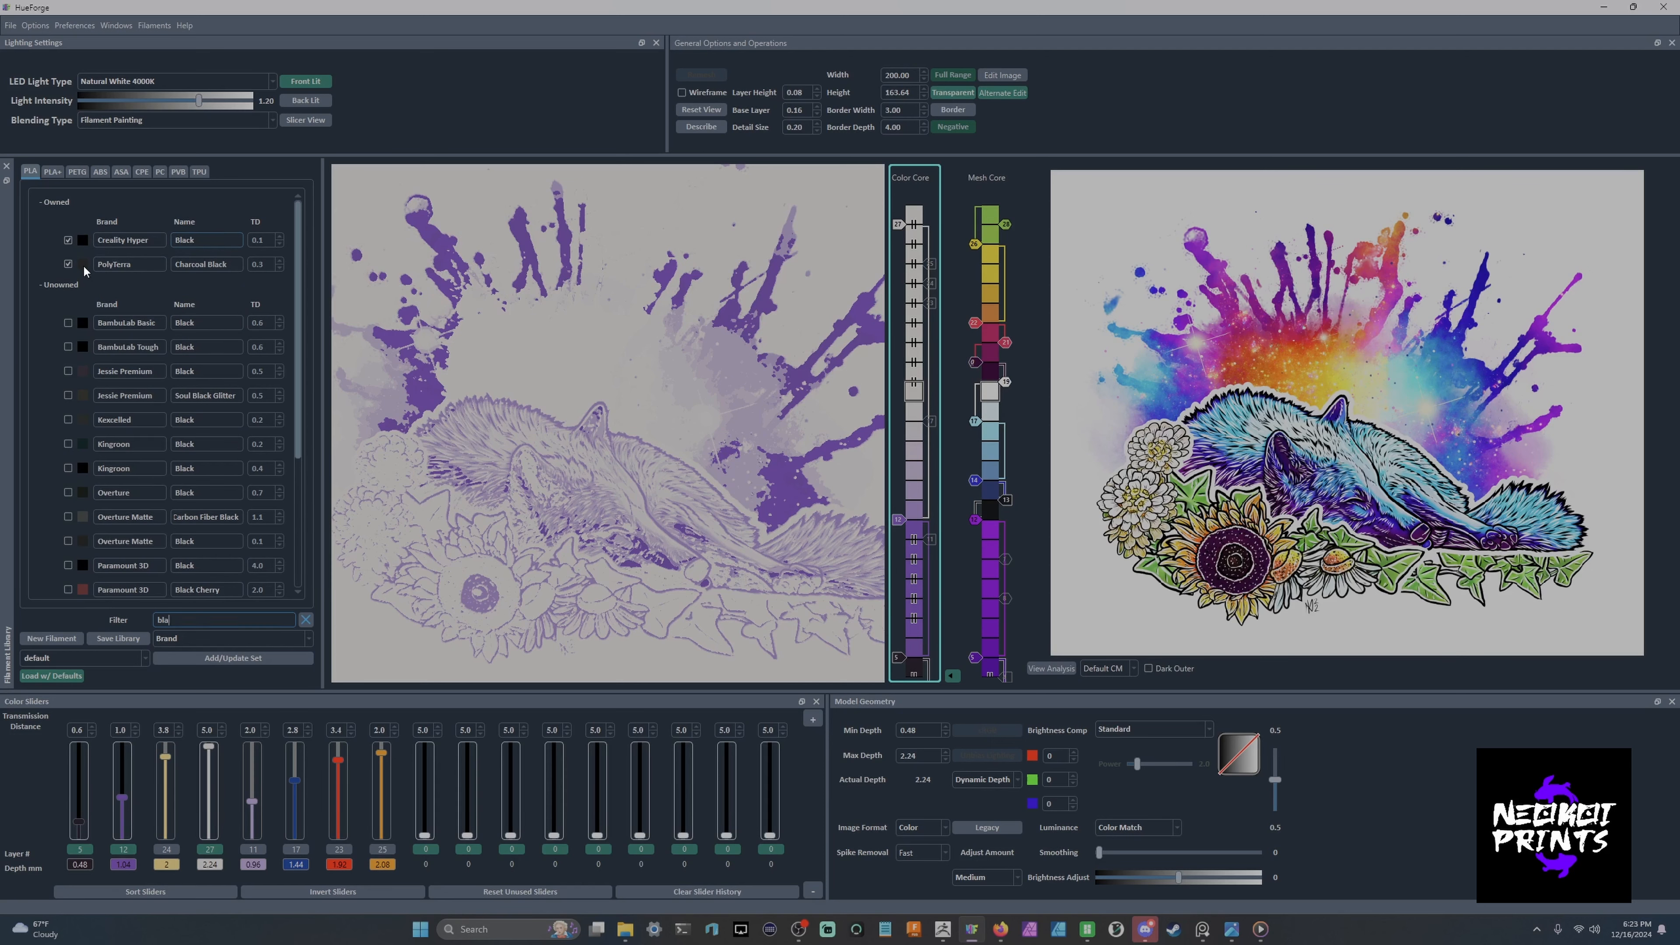
pyautogui.moveTo(83, 264); pyautogui.dragTo(162, 794)
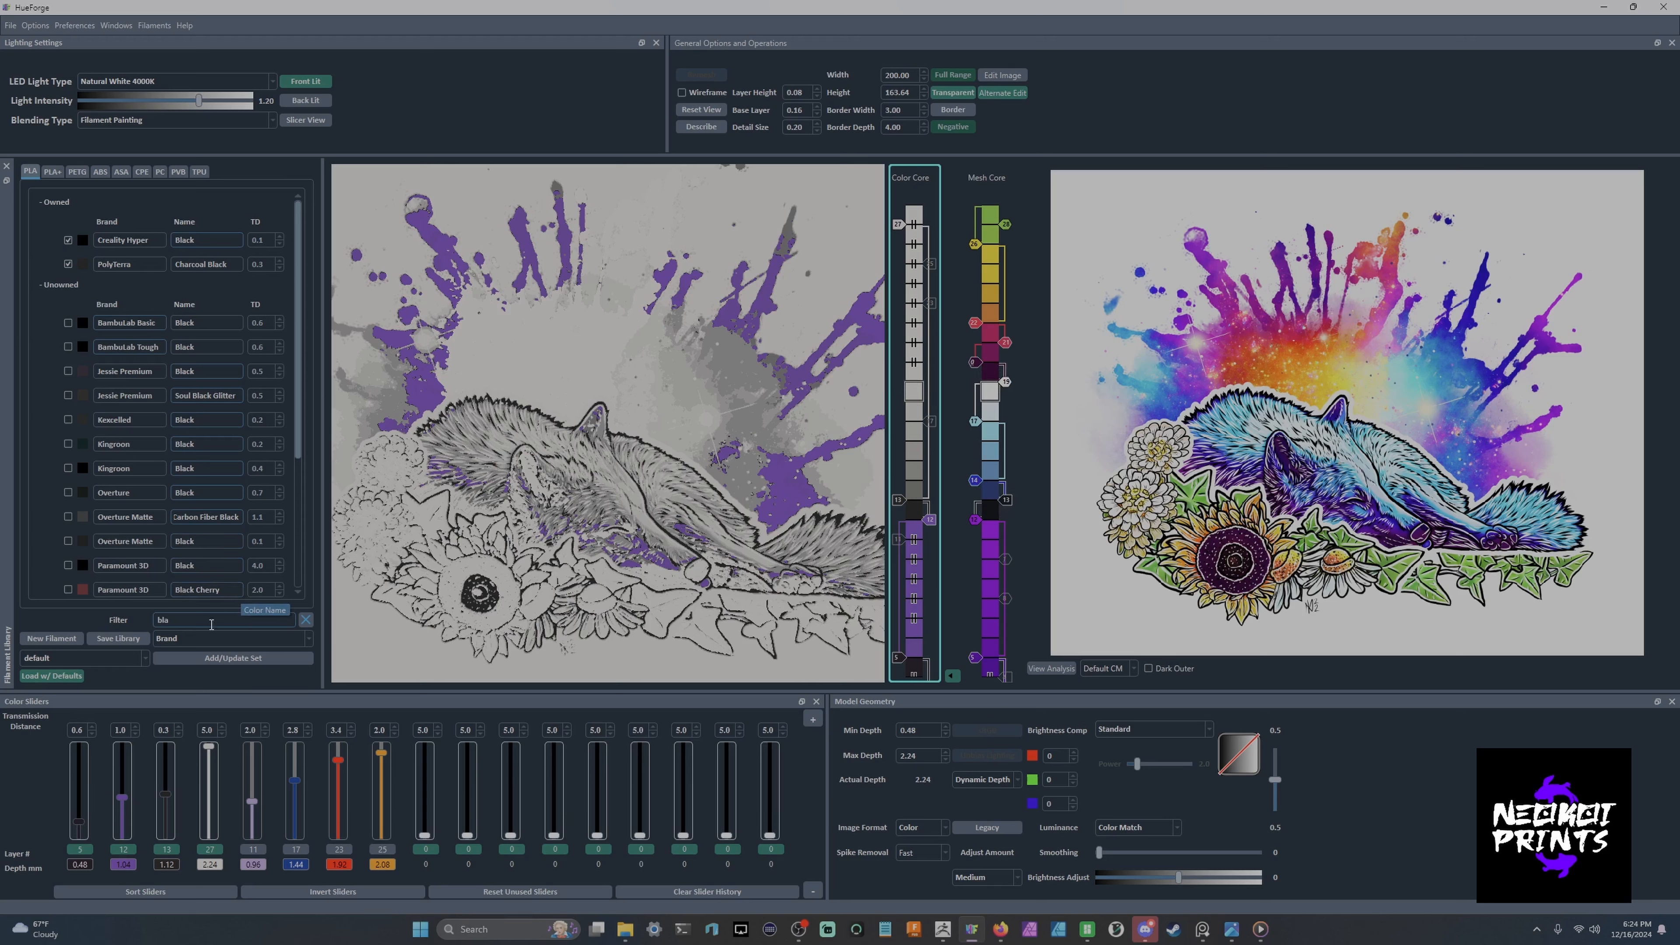
# Filter the filament library for "bl" and replace the color core's white with PolyLite Azure Blue at 1.2 mm.
pyautogui.click(180, 621)
pyautogui.press('BackSpace')
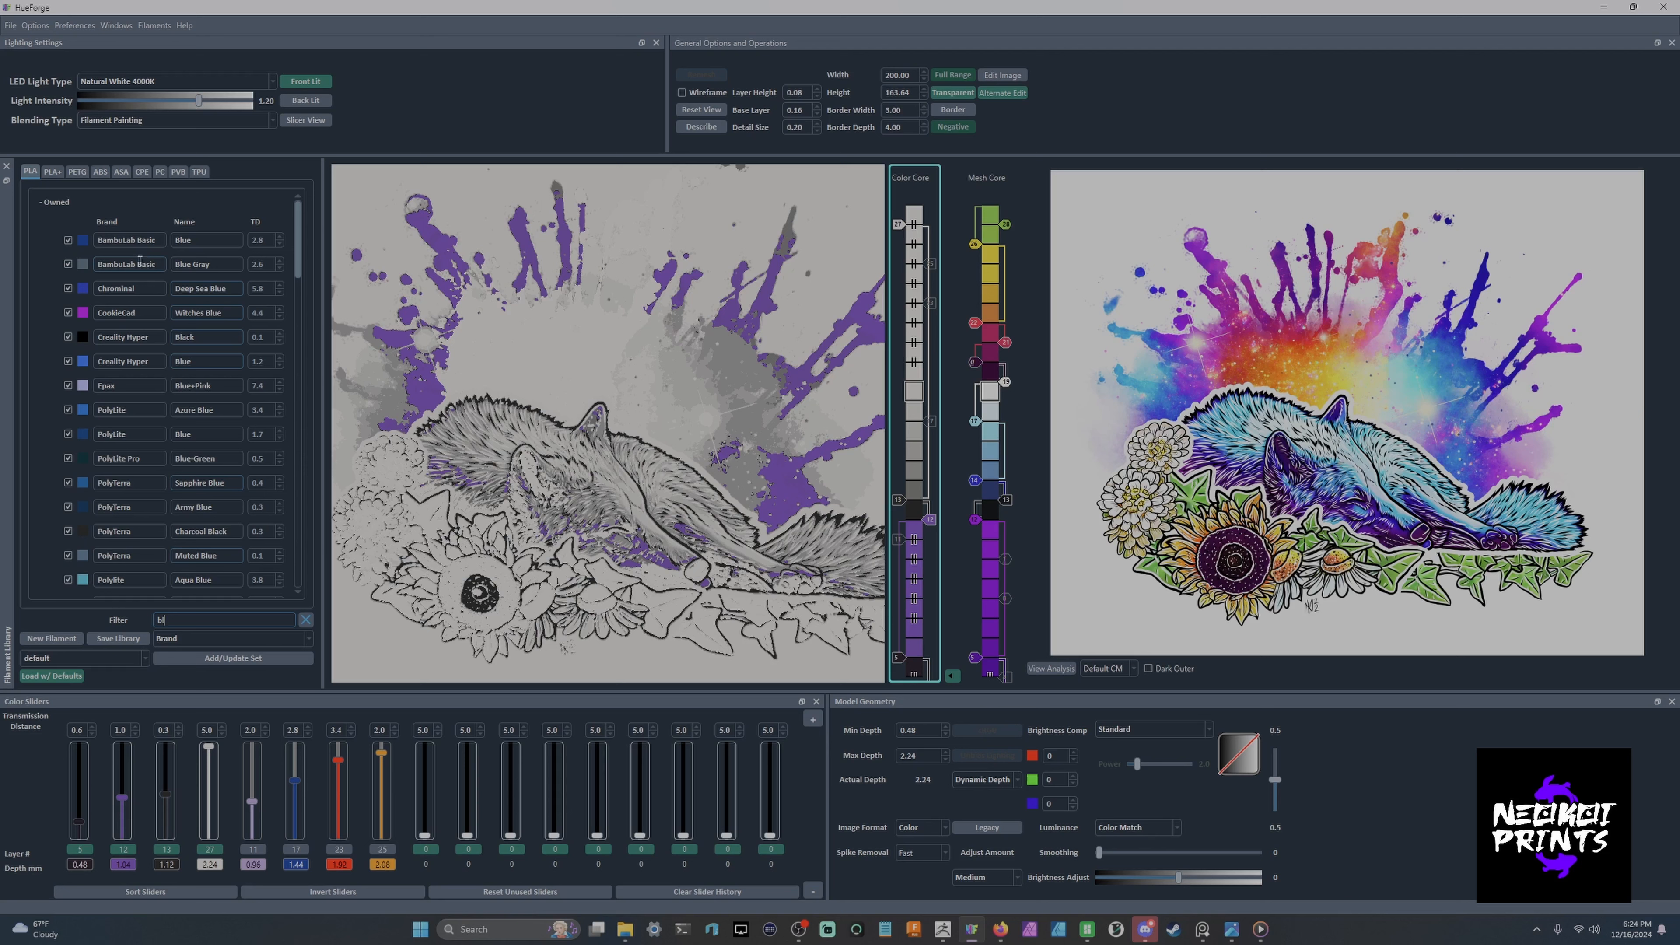
pyautogui.scroll(-1, 165, 288)
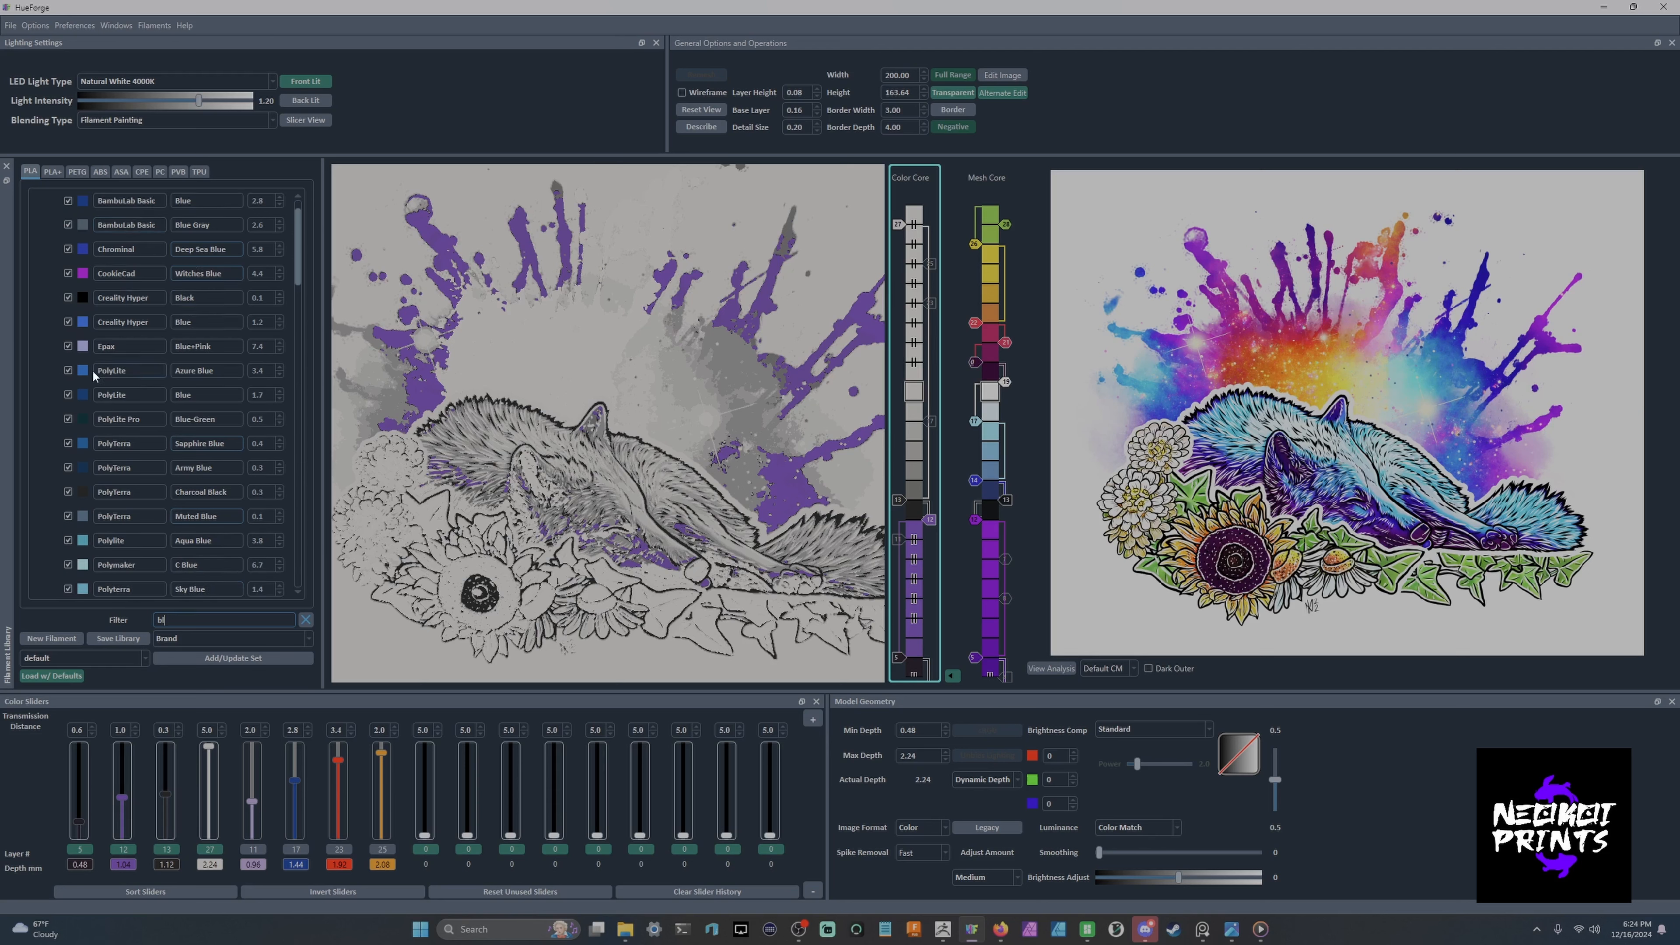
pyautogui.moveTo(93, 372); pyautogui.dragTo(210, 791)
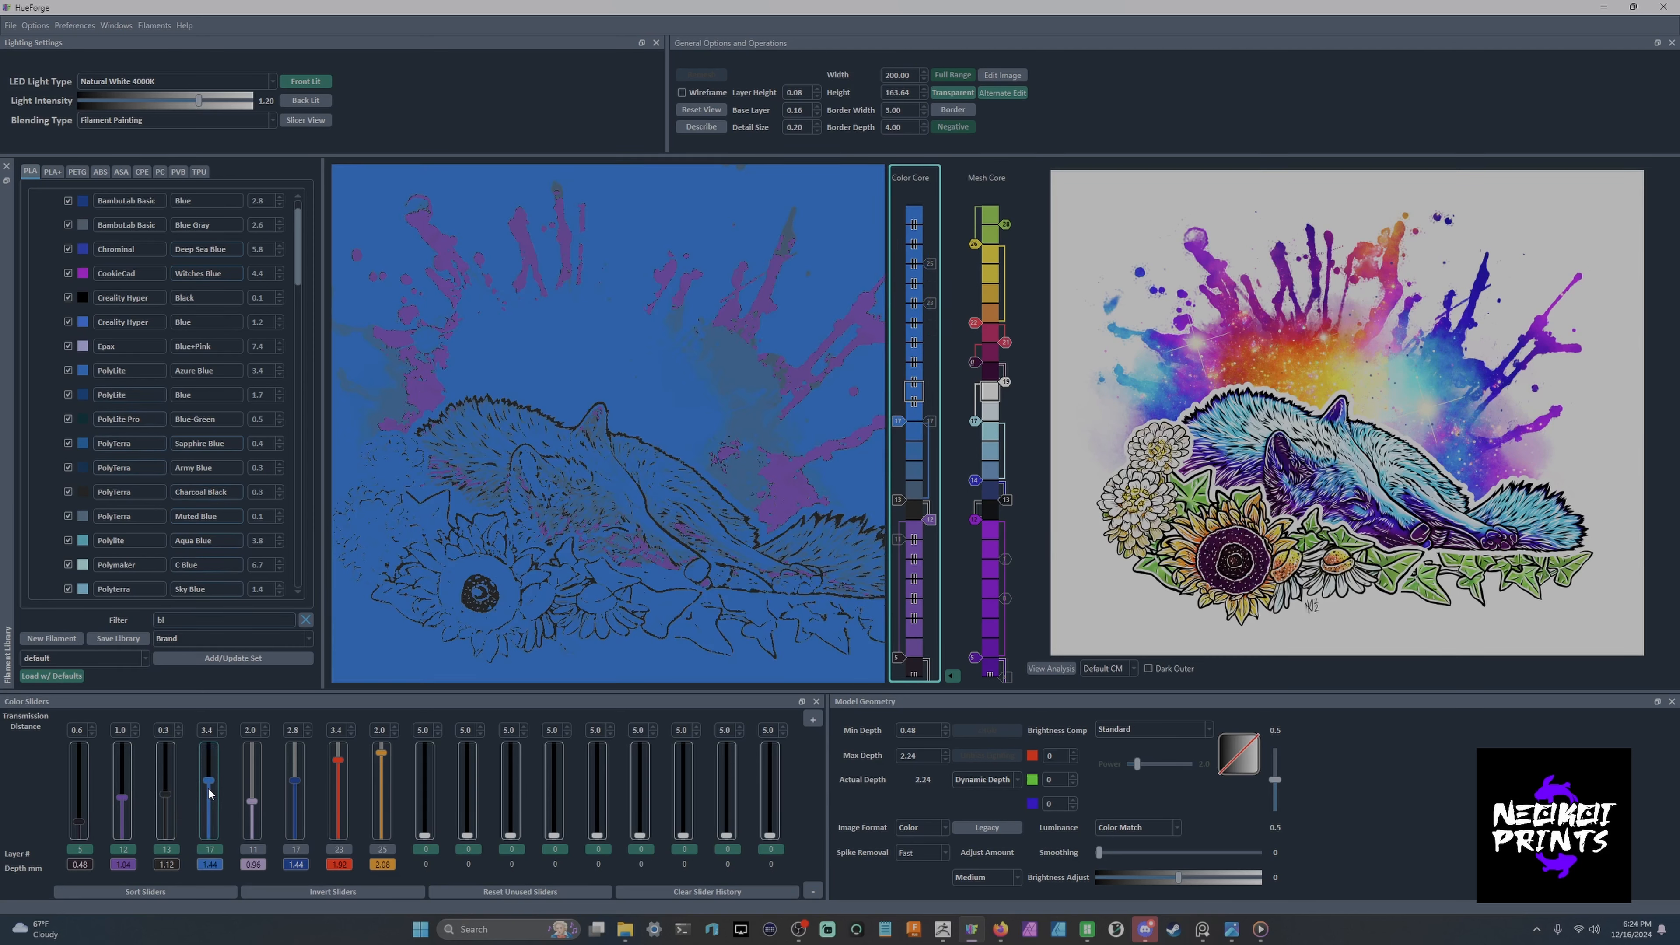
pyautogui.click(209, 790)
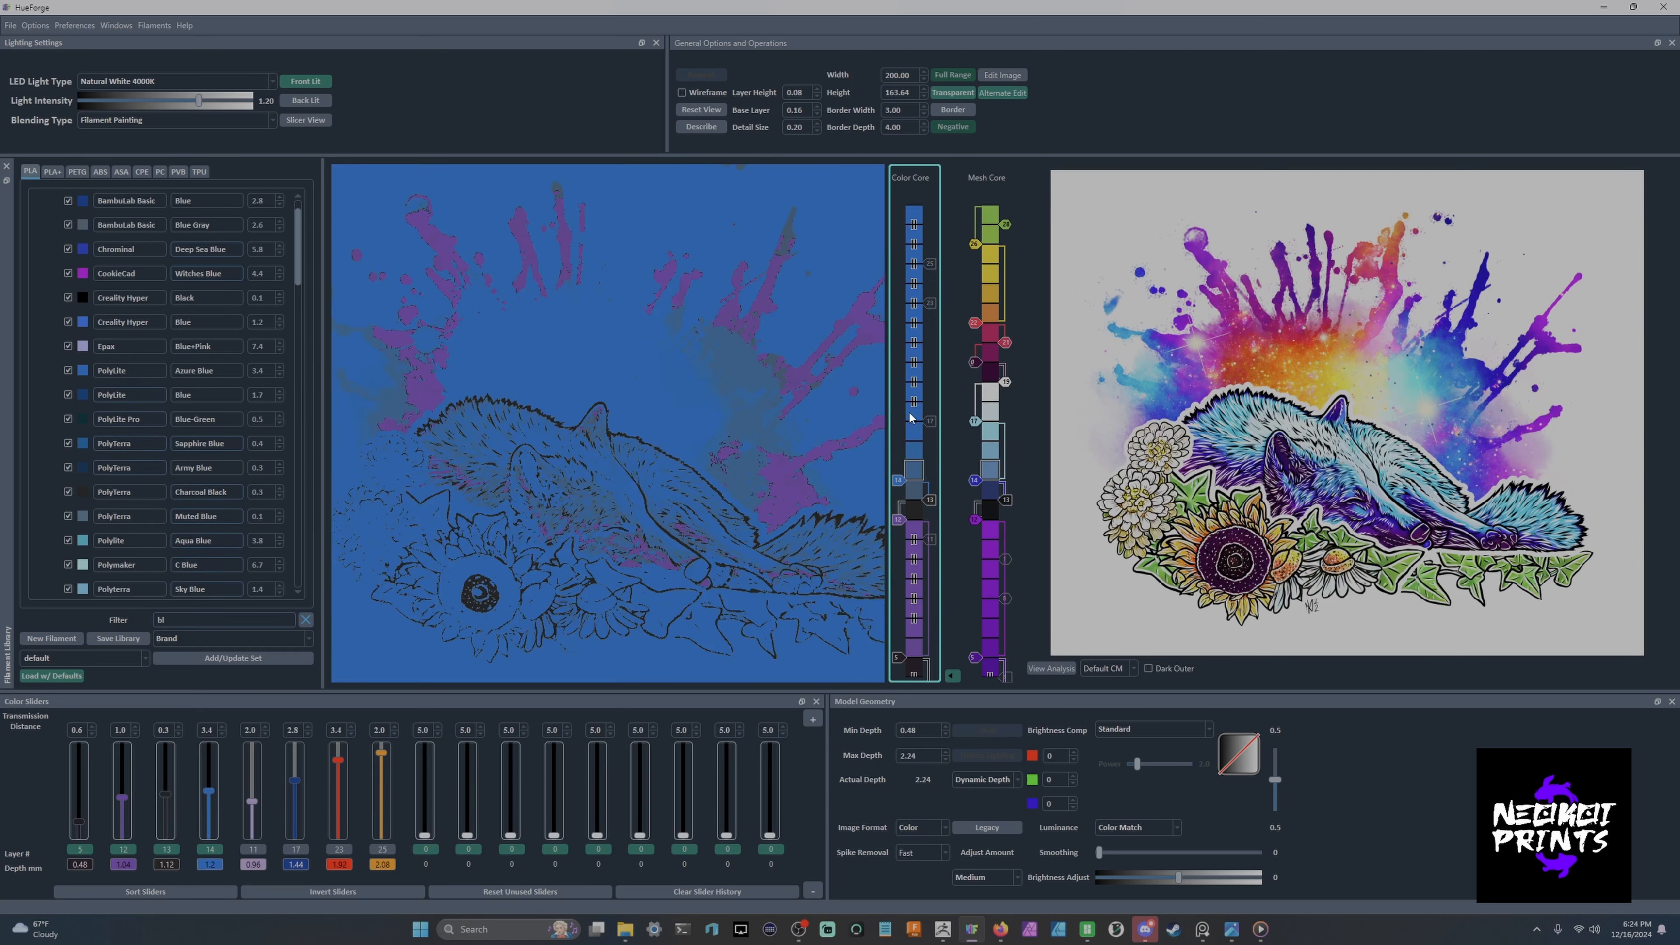
# Replace the color core's light purple with Polylite Aqua Blue at 1.44 mm, matching the mesh core's light blue swap.
pyautogui.moveTo(979, 429)
pyautogui.moveTo(89, 535); pyautogui.dragTo(255, 767)
pyautogui.scroll(6, 257, 768)
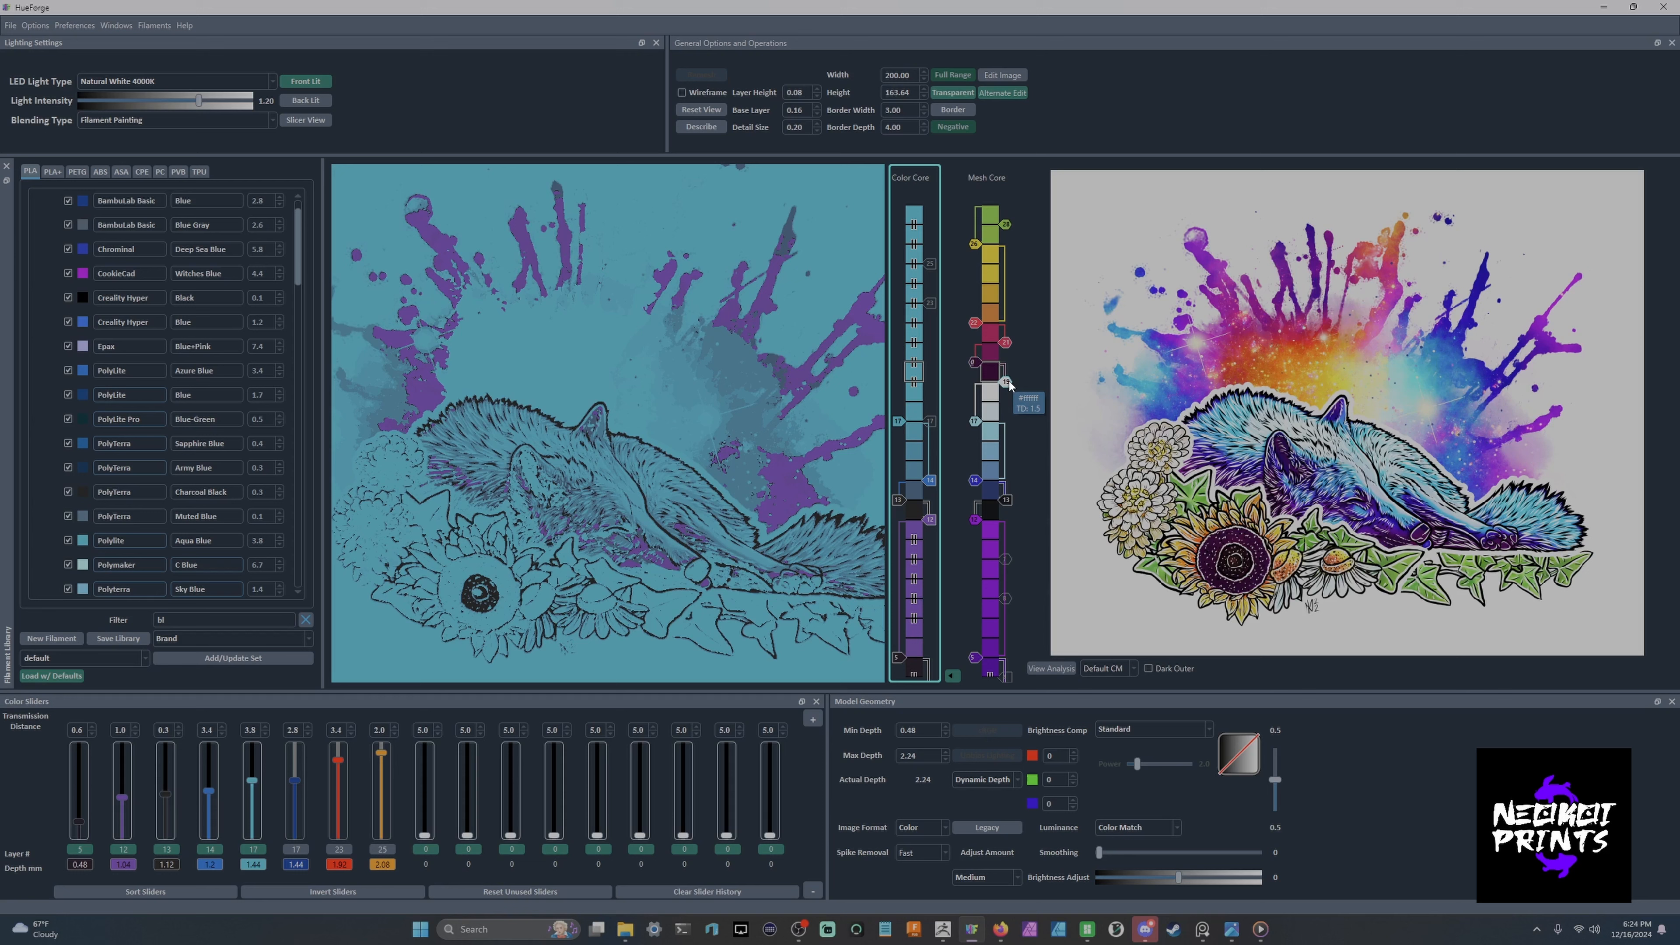
# Filter the filament library for "cot" and replace the color core's dark blue with PolyTerra Cotton White at 1.6 mm.
pyautogui.moveTo(183, 621); pyautogui.dragTo(139, 621)
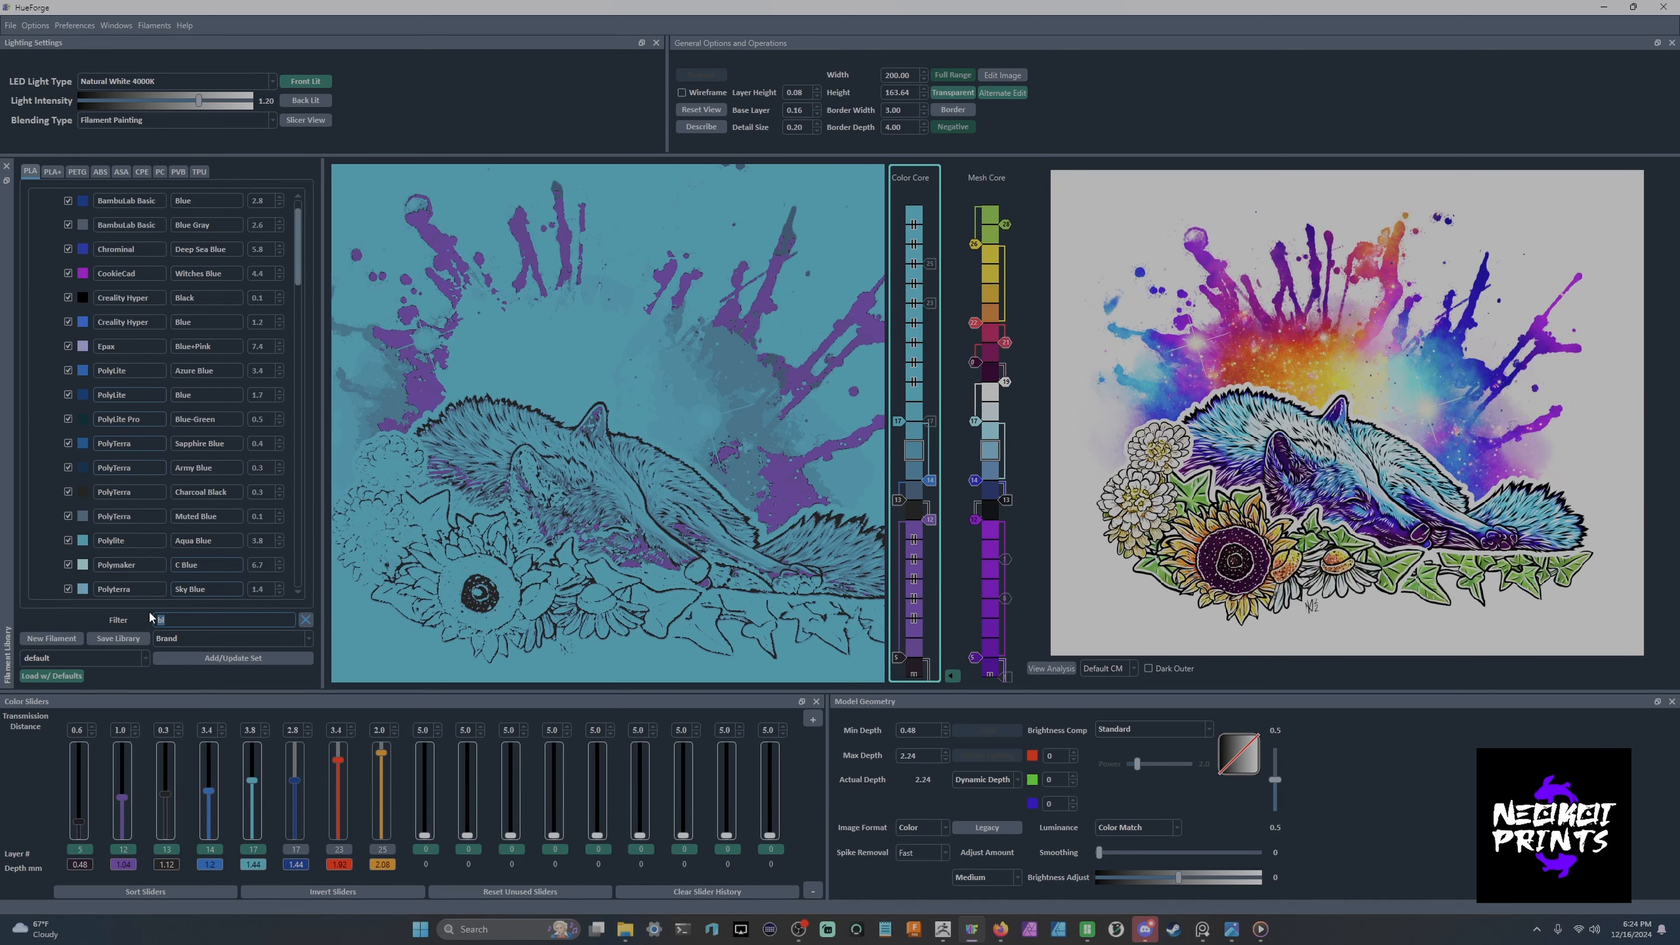
pyautogui.write('cot')
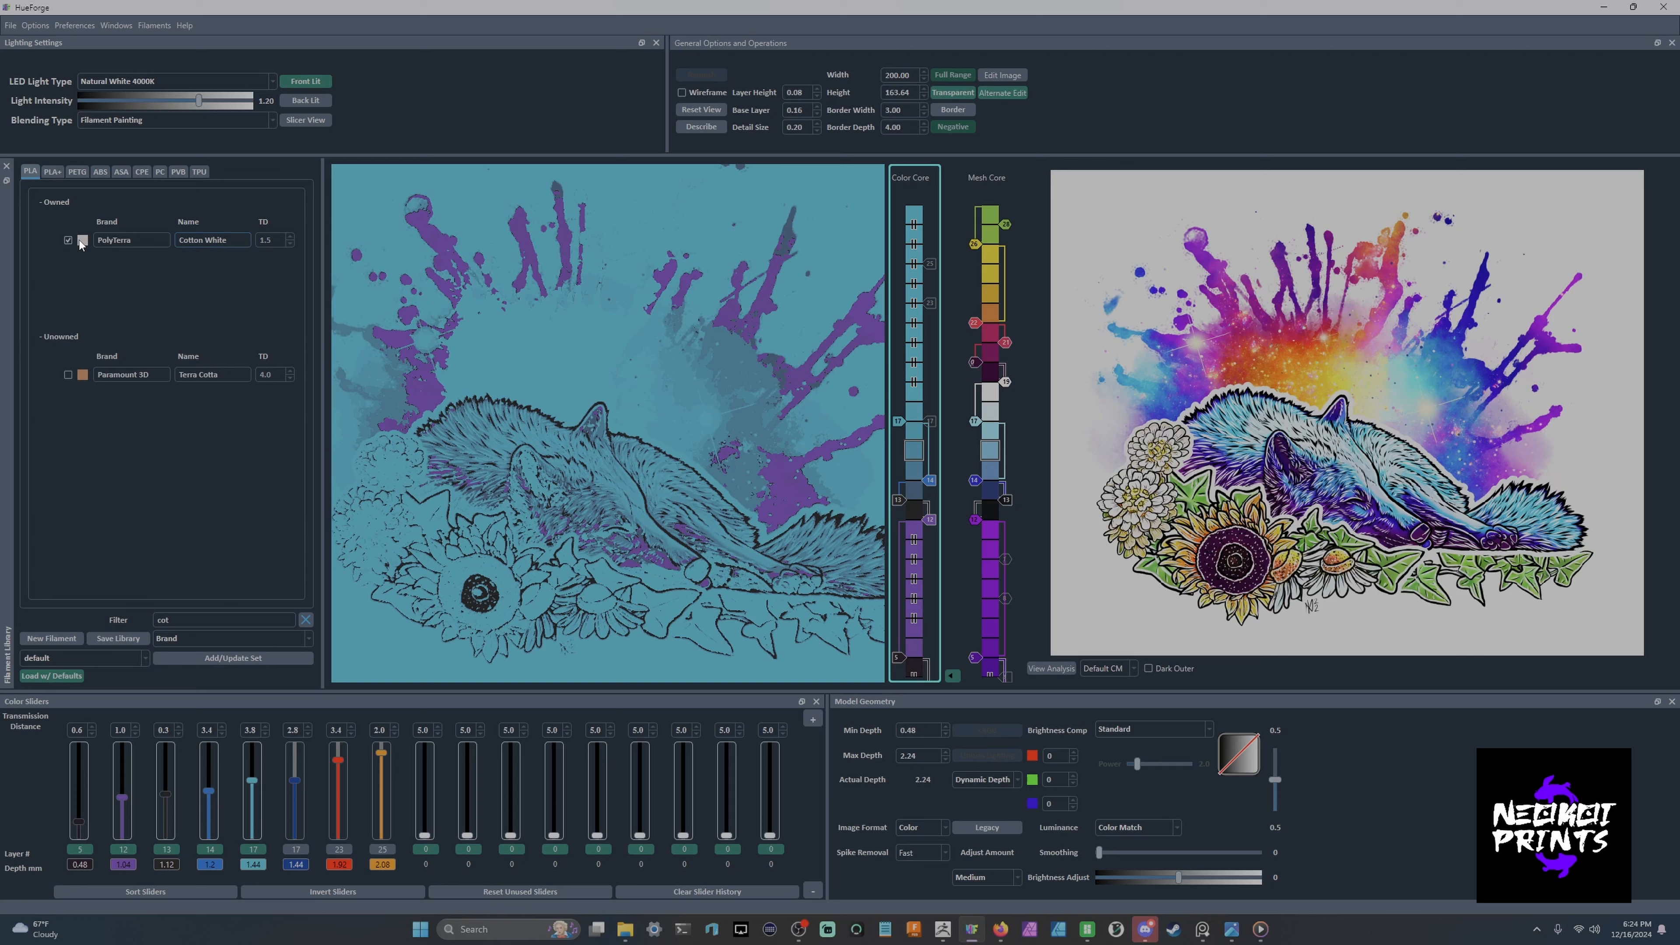
pyautogui.moveTo(81, 241); pyautogui.dragTo(296, 773)
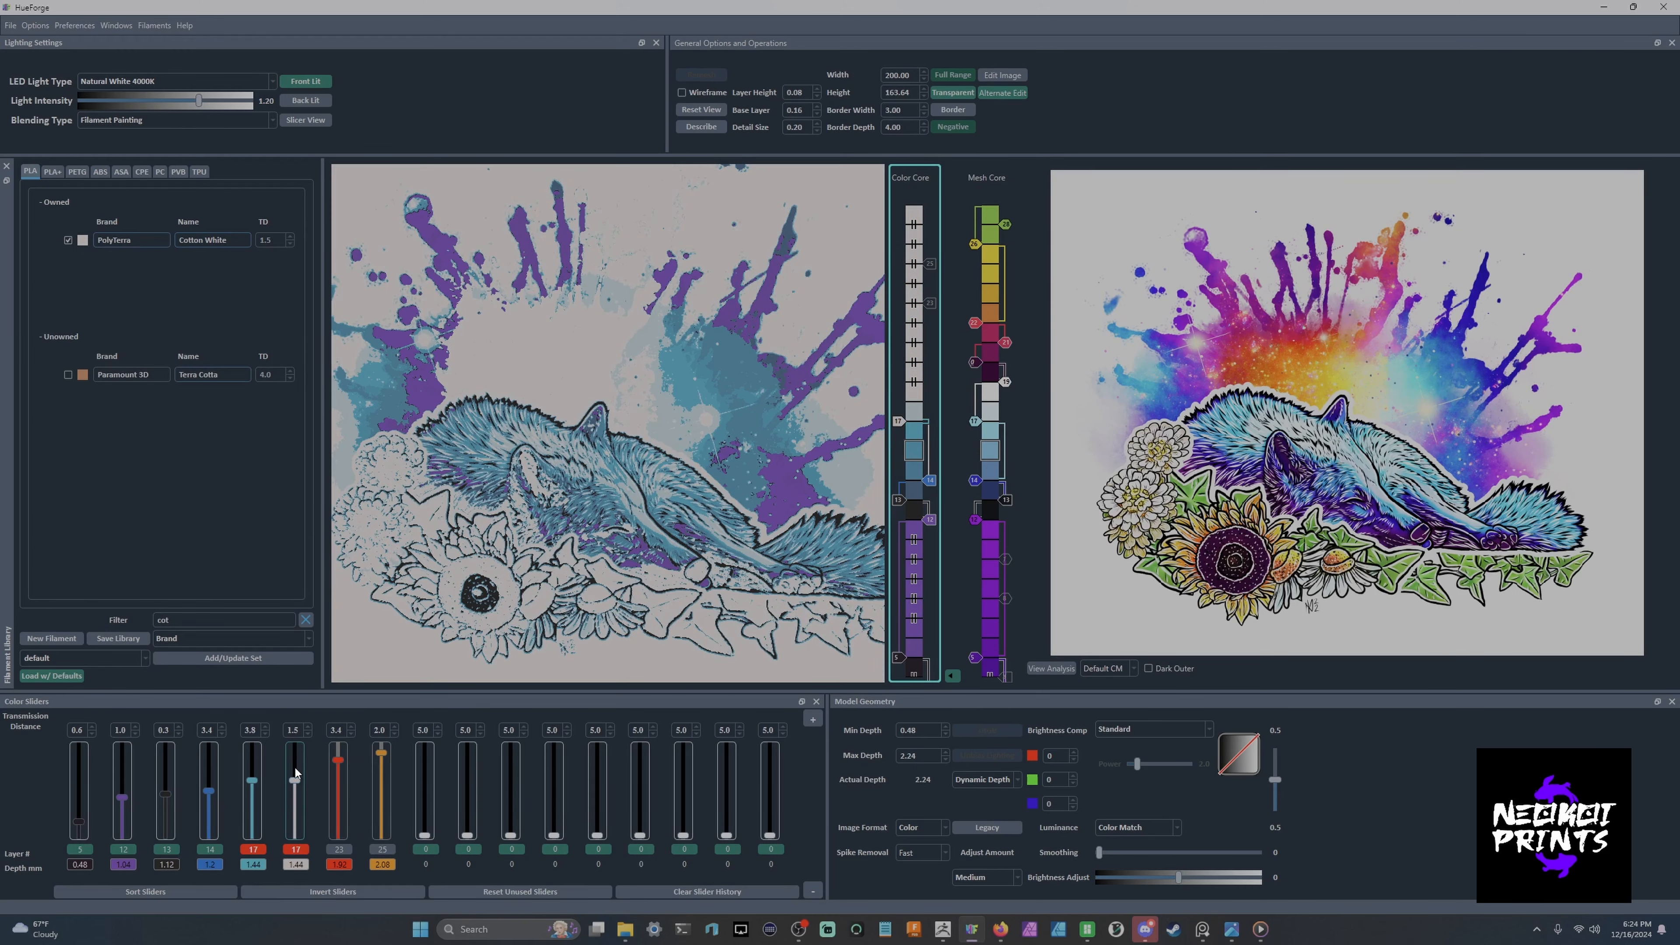
pyautogui.click(295, 771)
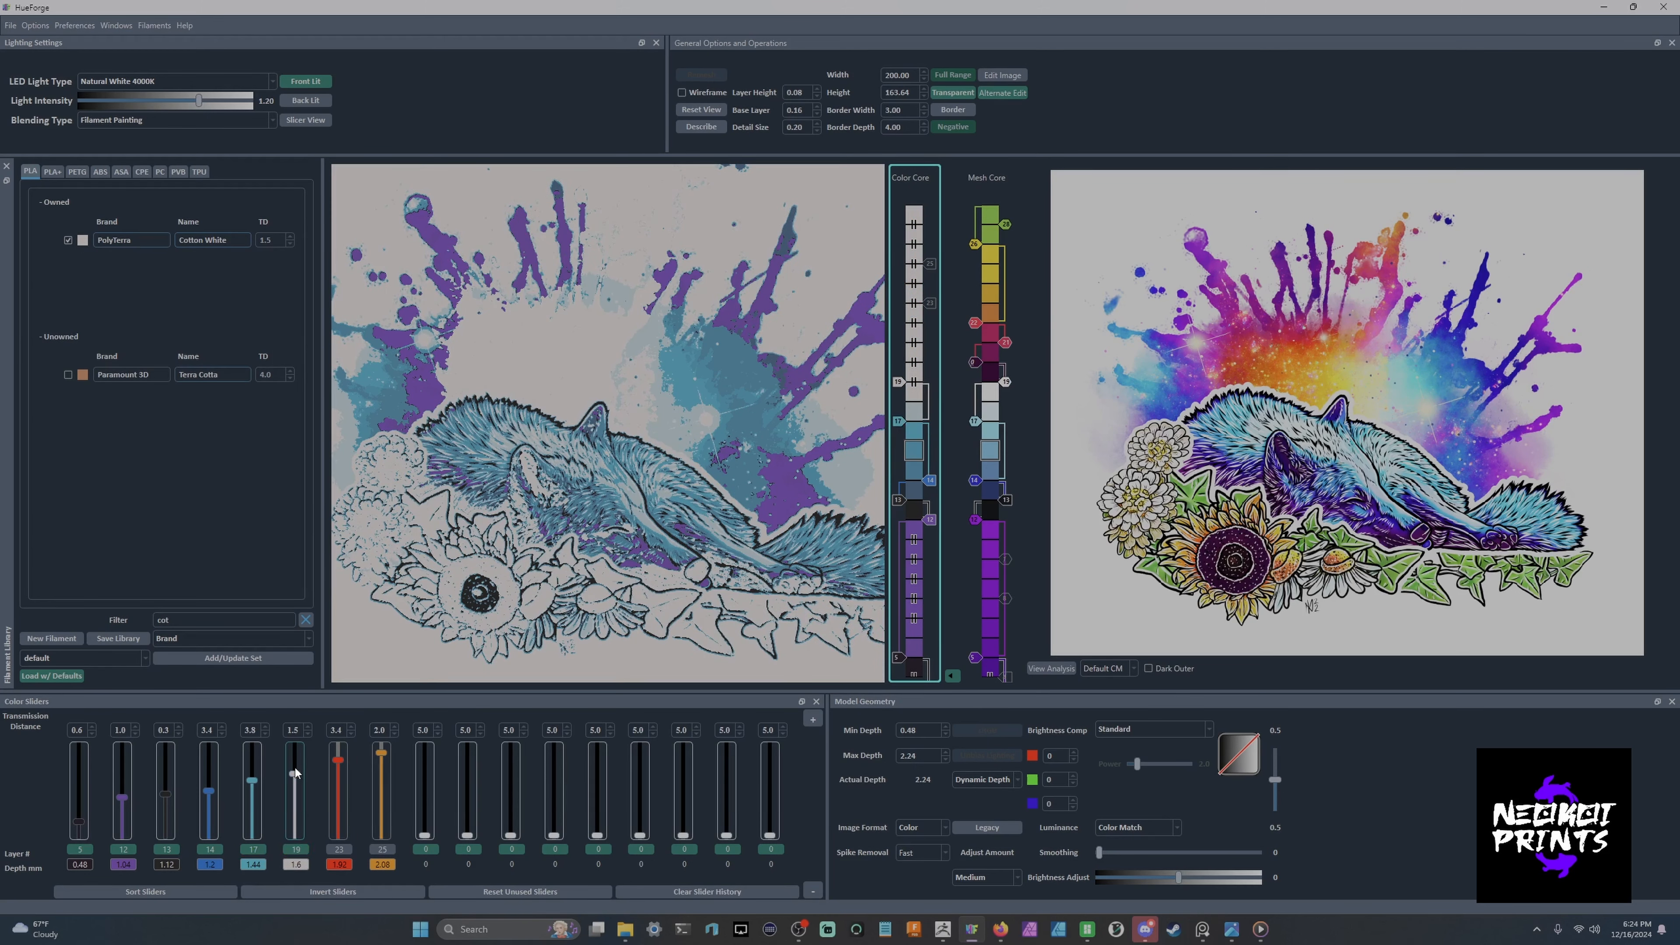
# Find the library filaments closest to the dark purple of the sunflower's centre in the source image.
pyautogui.rightClick(979, 362)
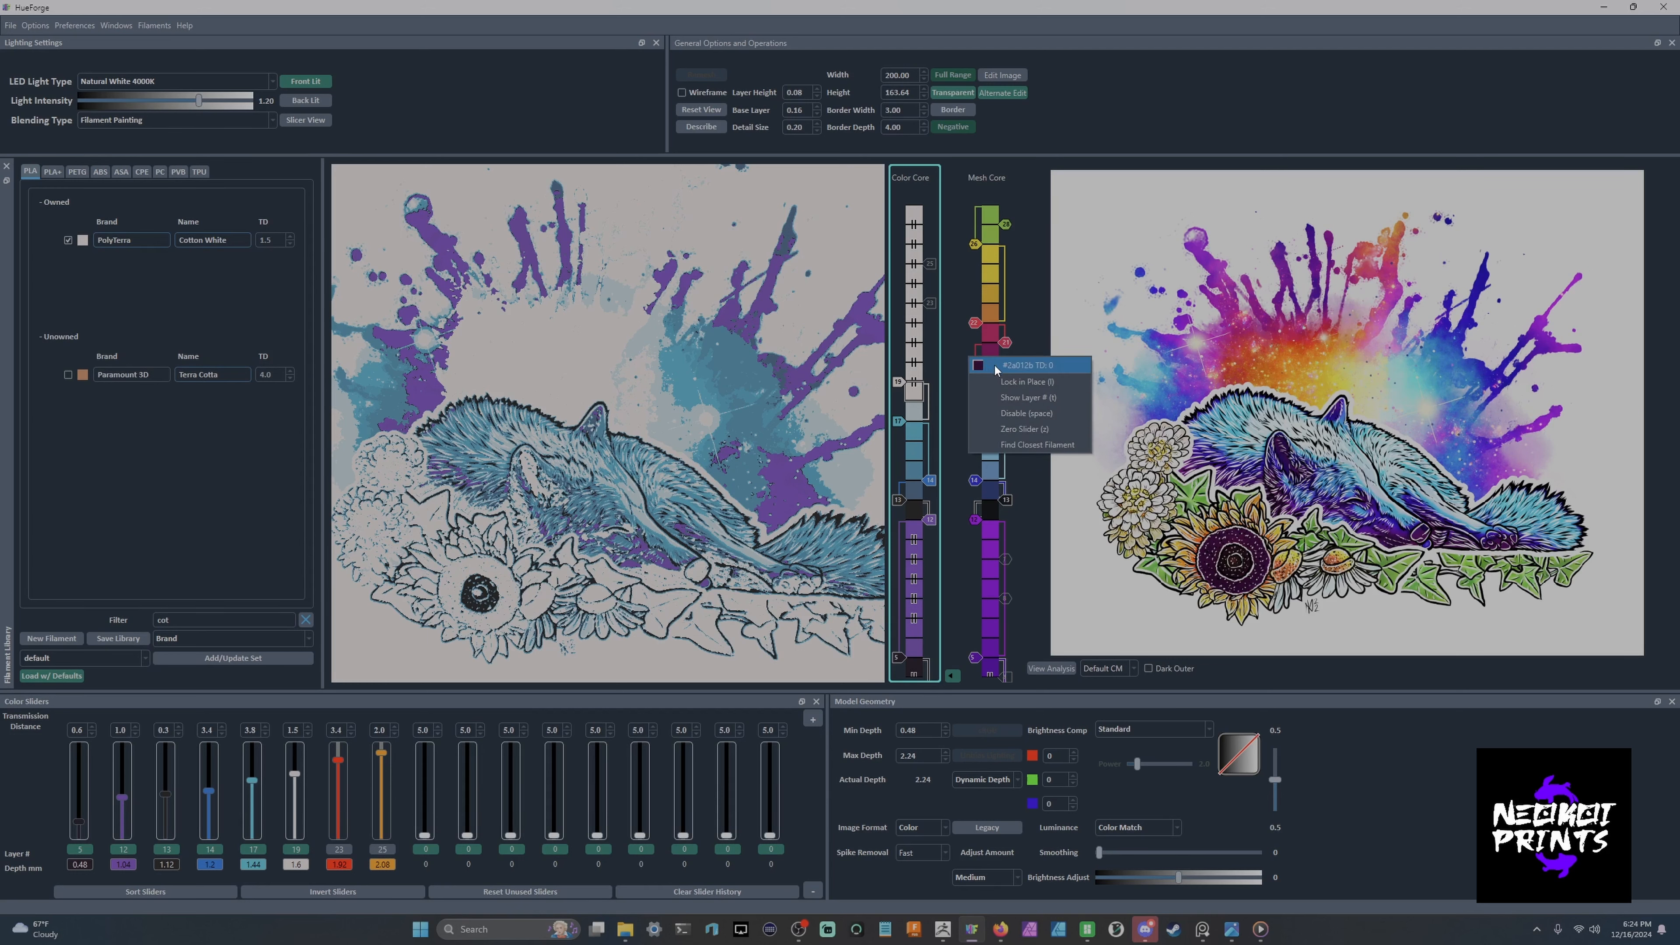
pyautogui.rightClick(1247, 543)
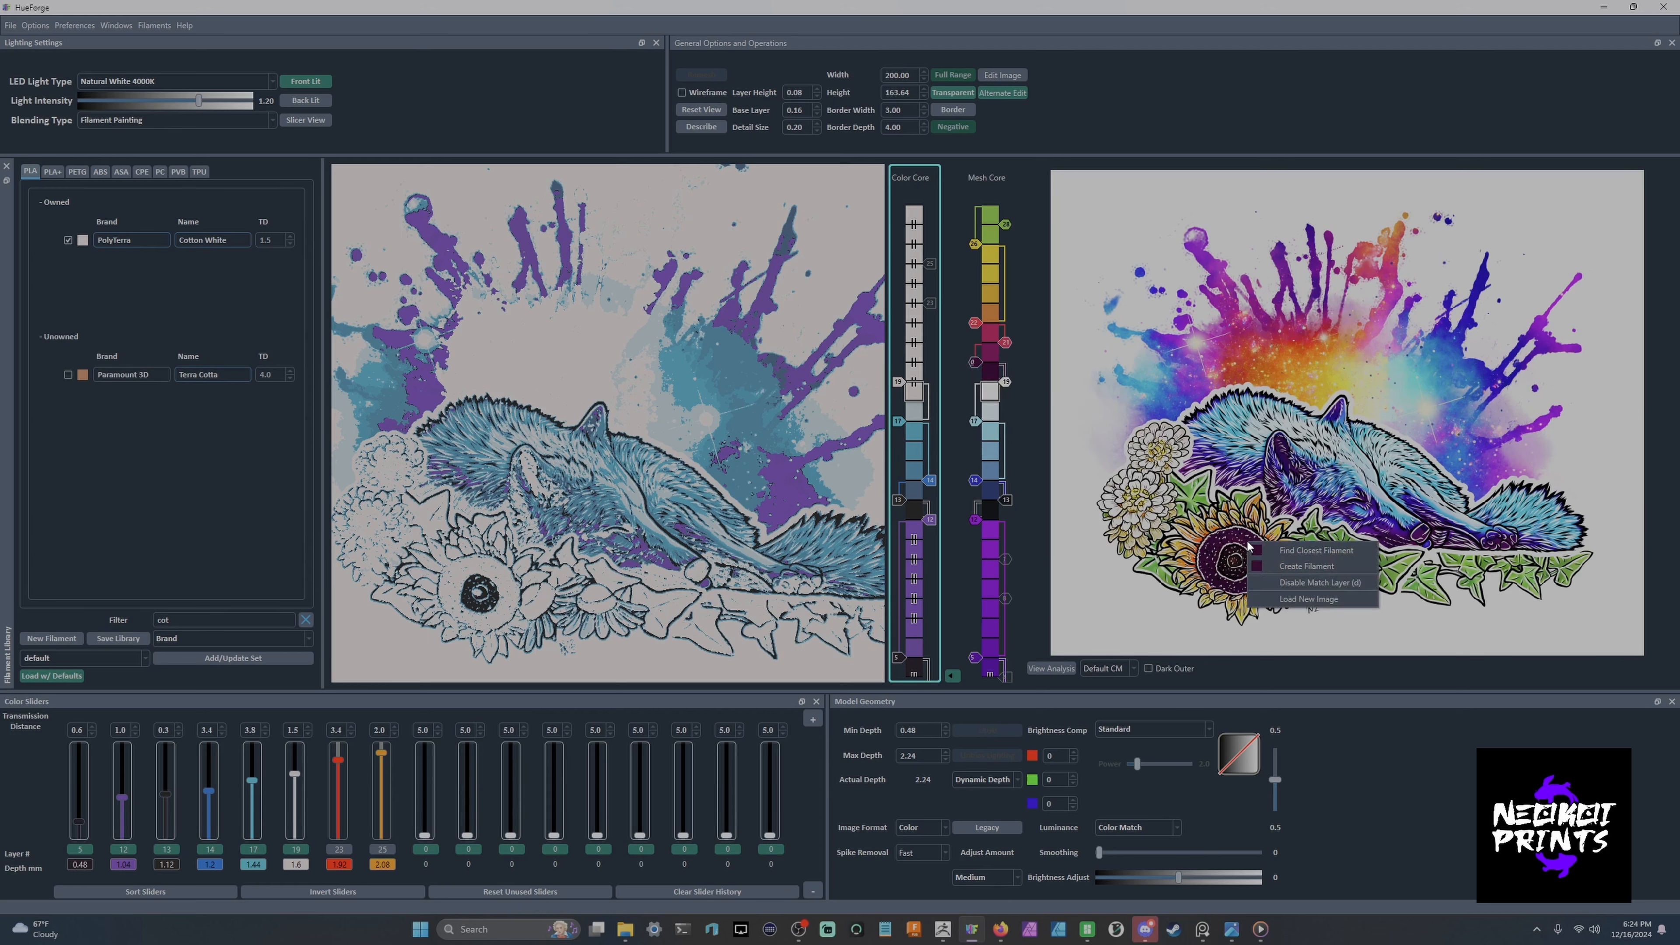
pyautogui.click(1289, 550)
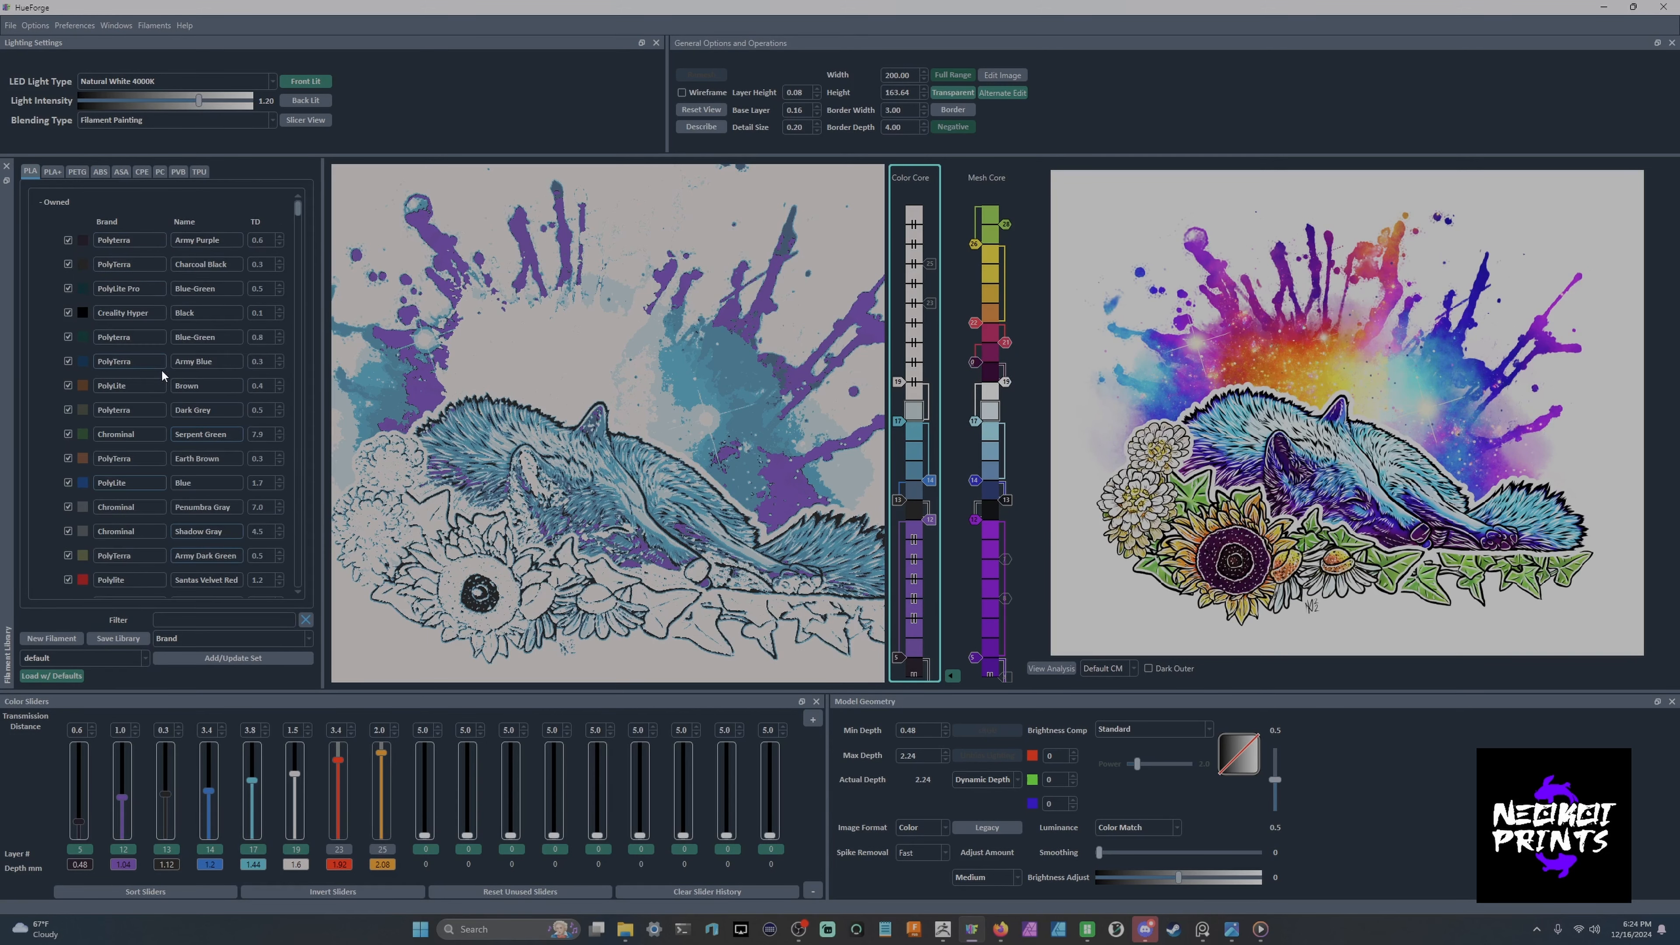
# Replace the color core's lower red swap with Prusament Galaxy Purple at 1.68 mm.
pyautogui.scroll(-8, 161, 371)
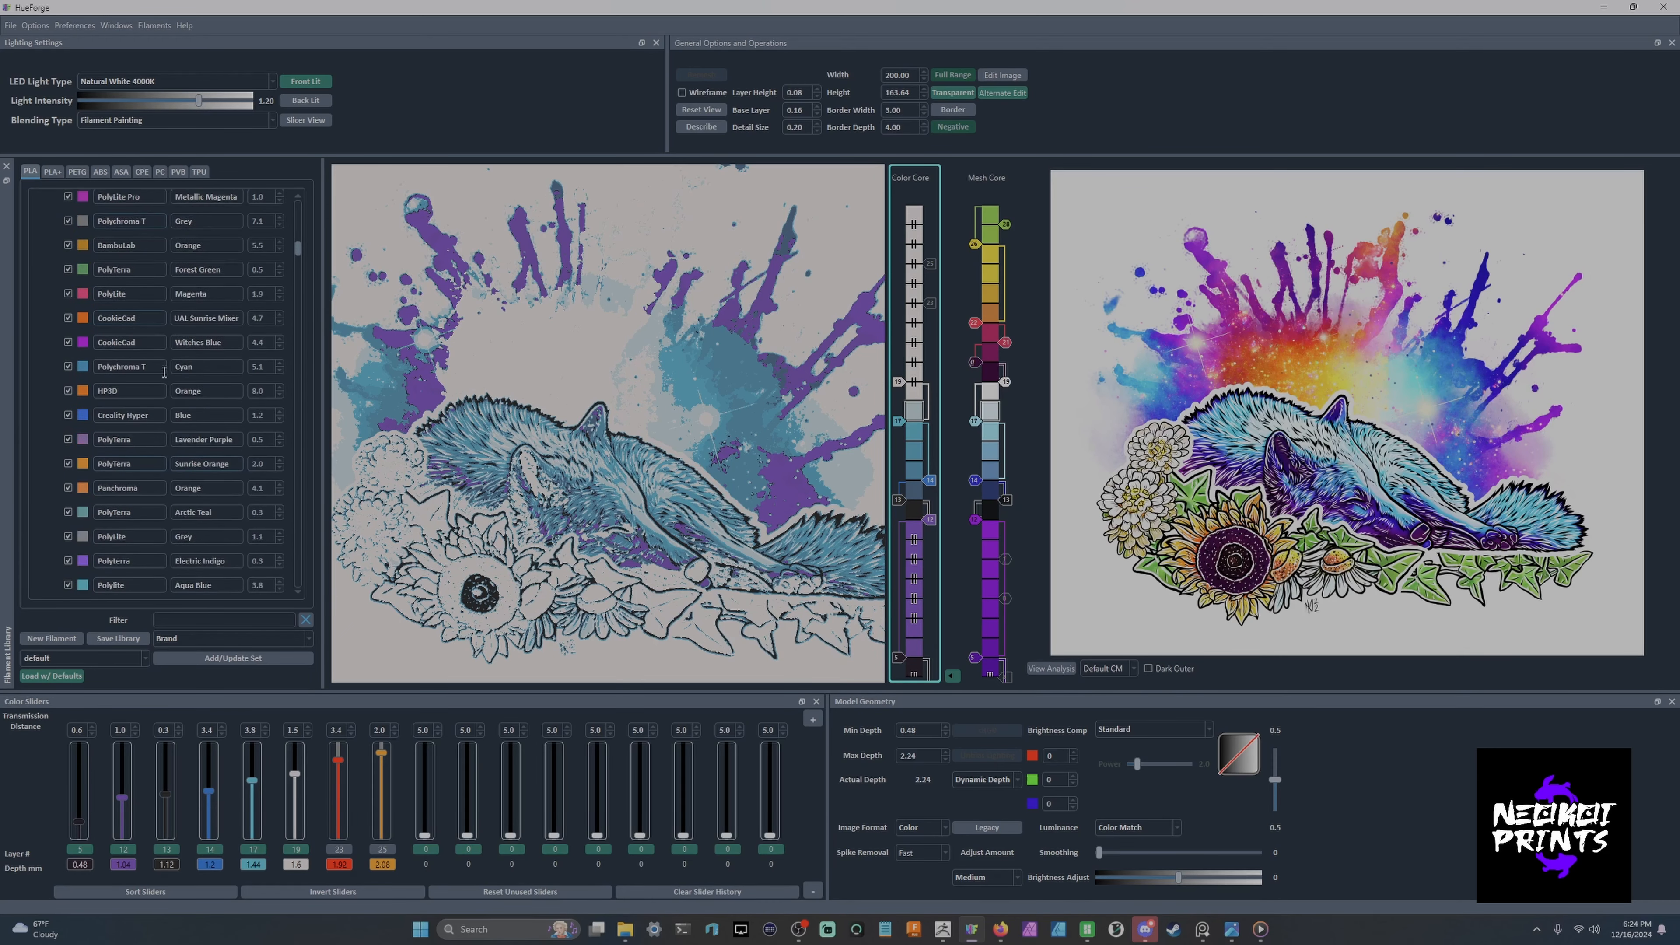
pyautogui.scroll(-5, 162, 372)
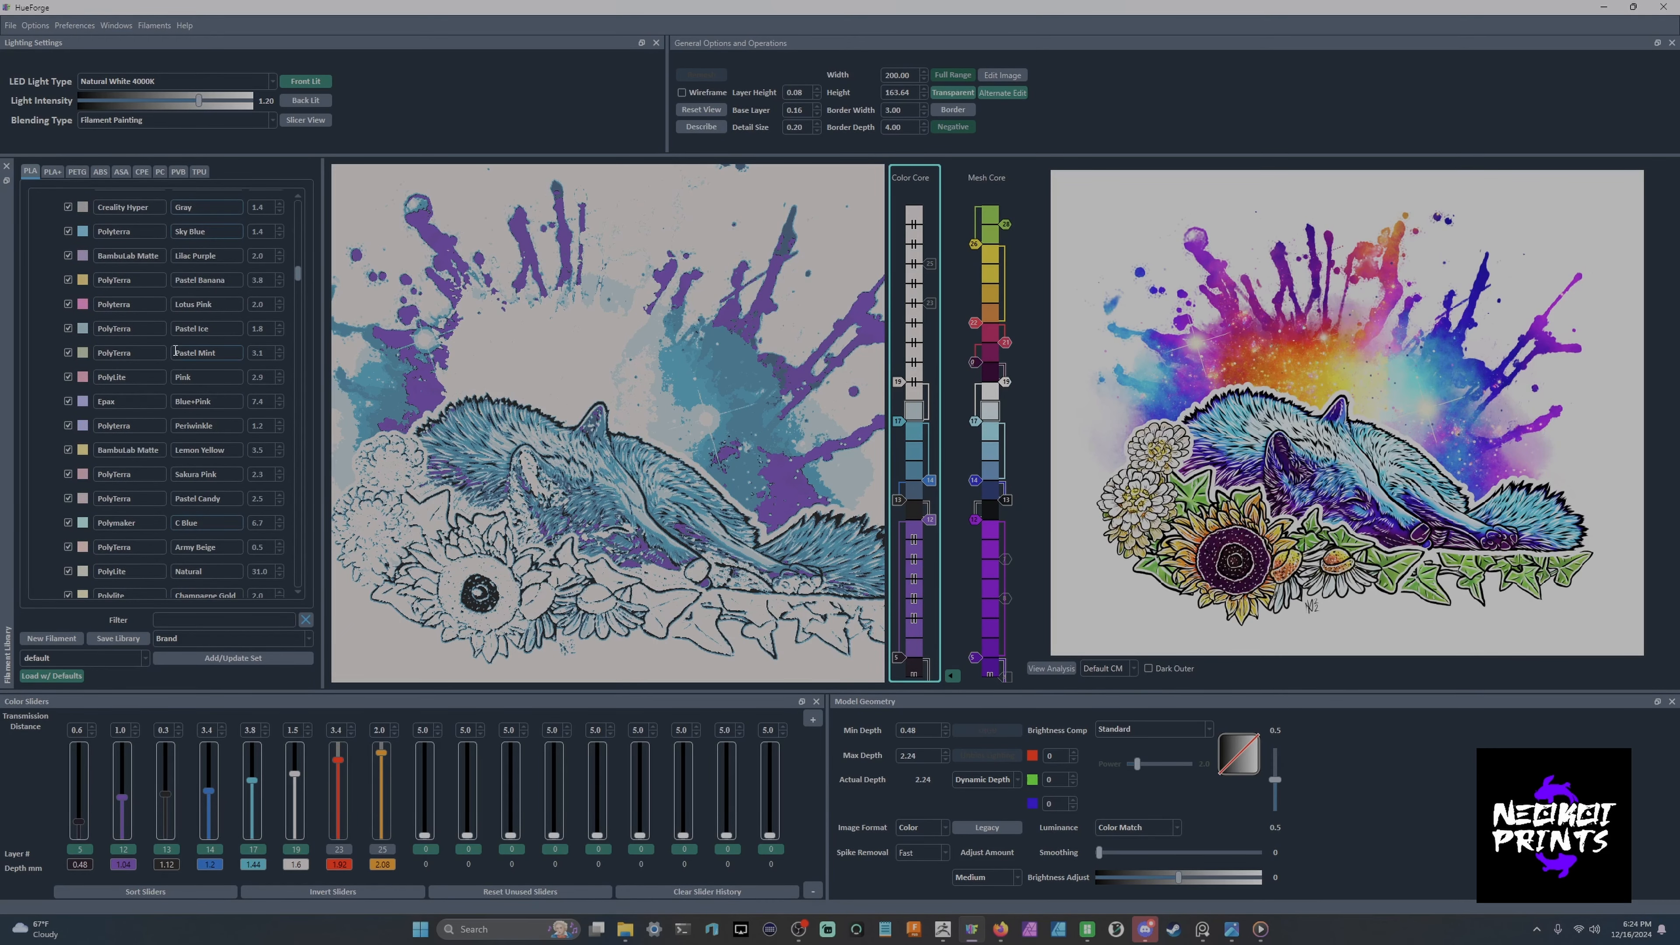
pyautogui.scroll(-5, 172, 384)
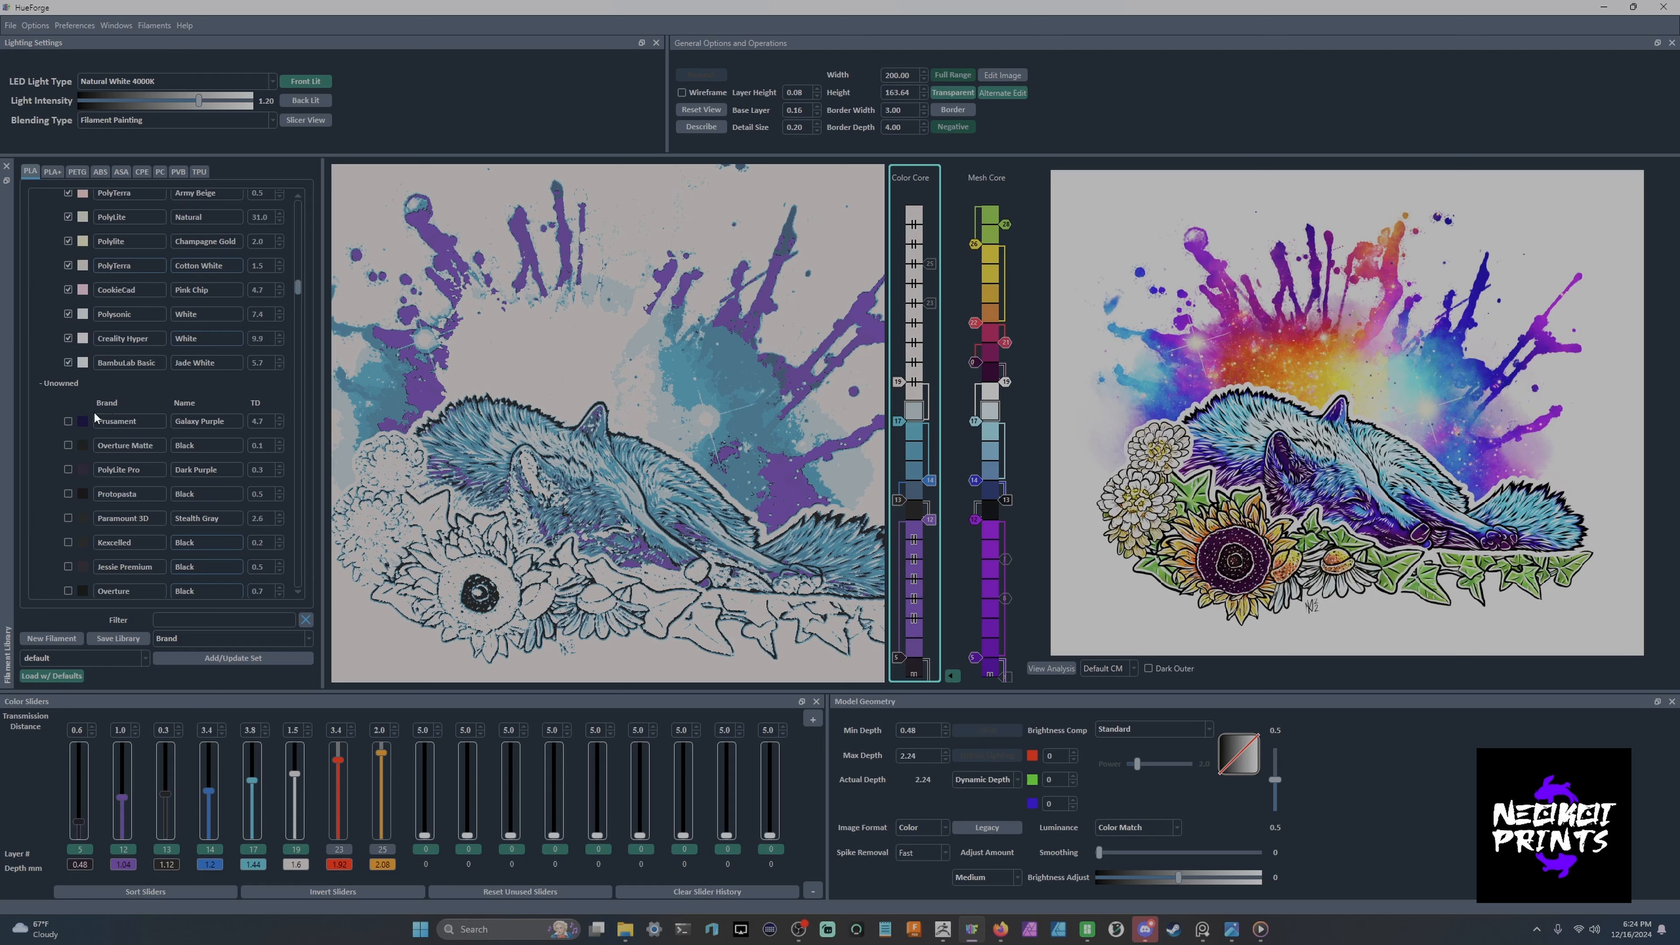
pyautogui.scroll(-4, 81, 426)
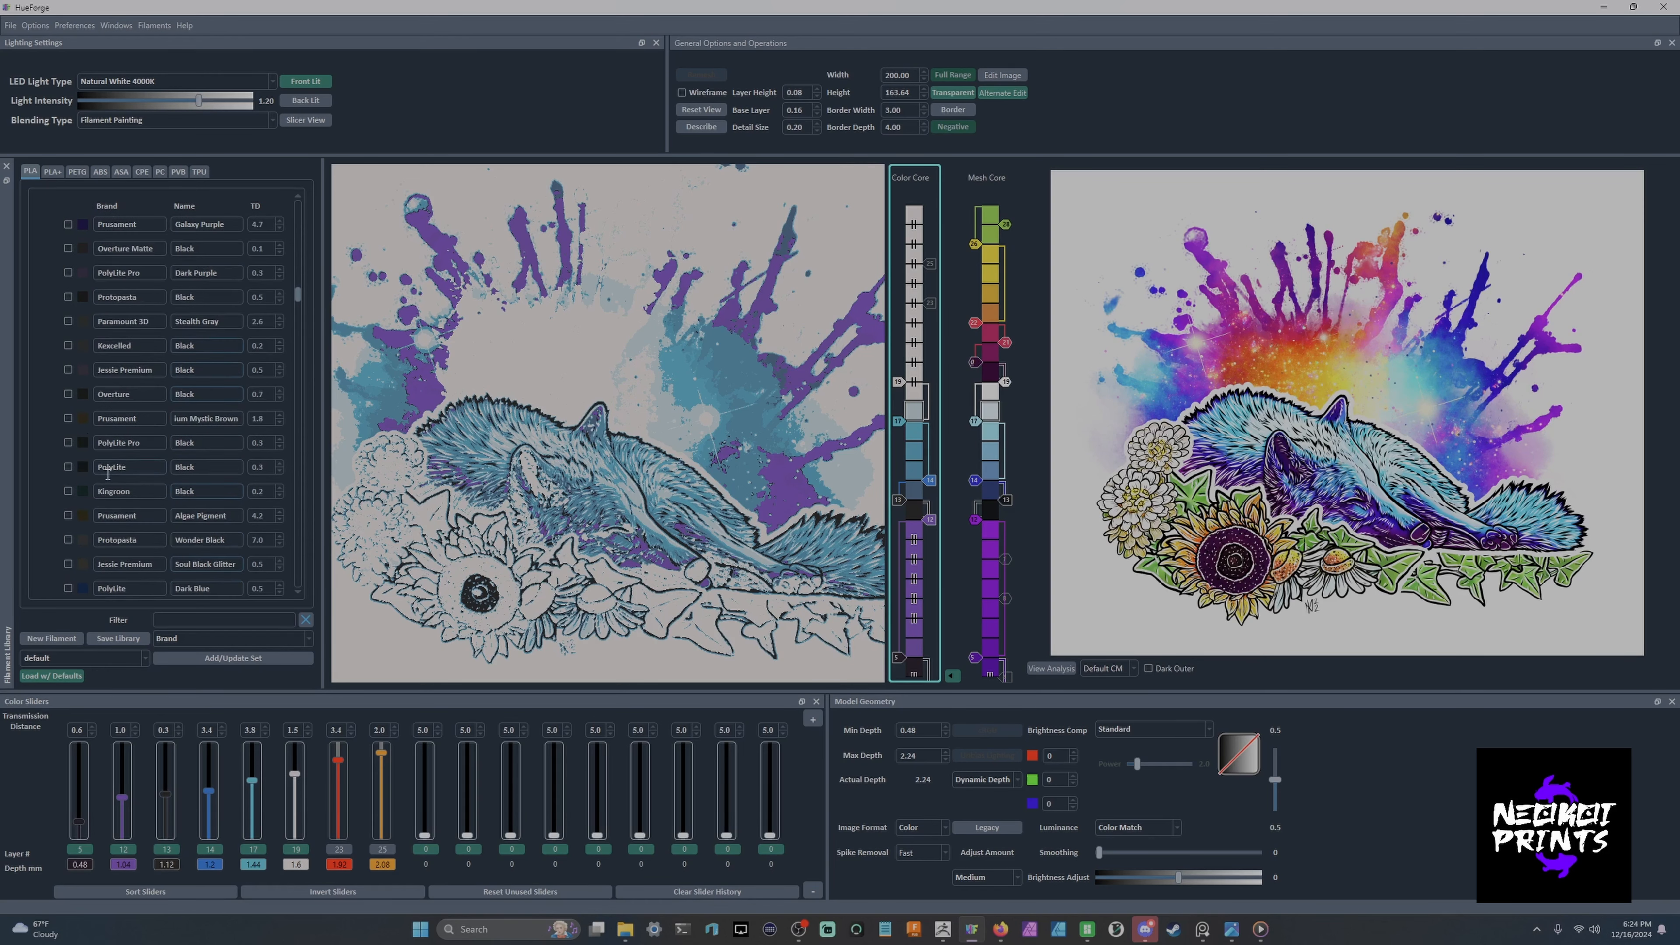
pyautogui.scroll(-3, 79, 474)
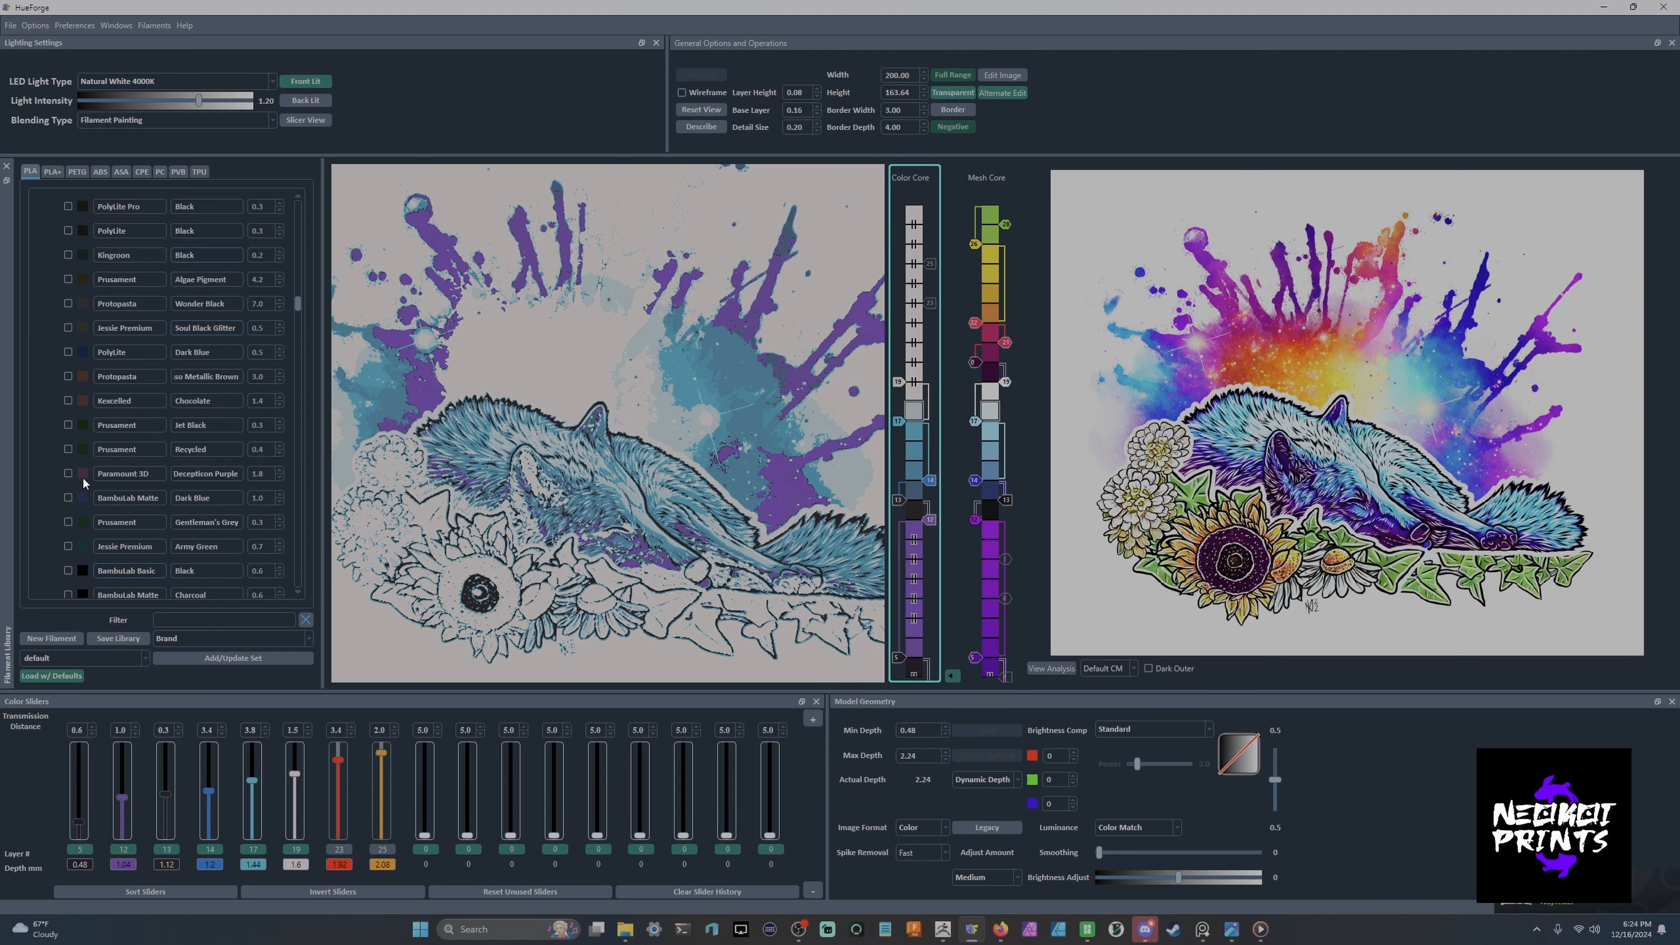
pyautogui.scroll(3, 84, 475)
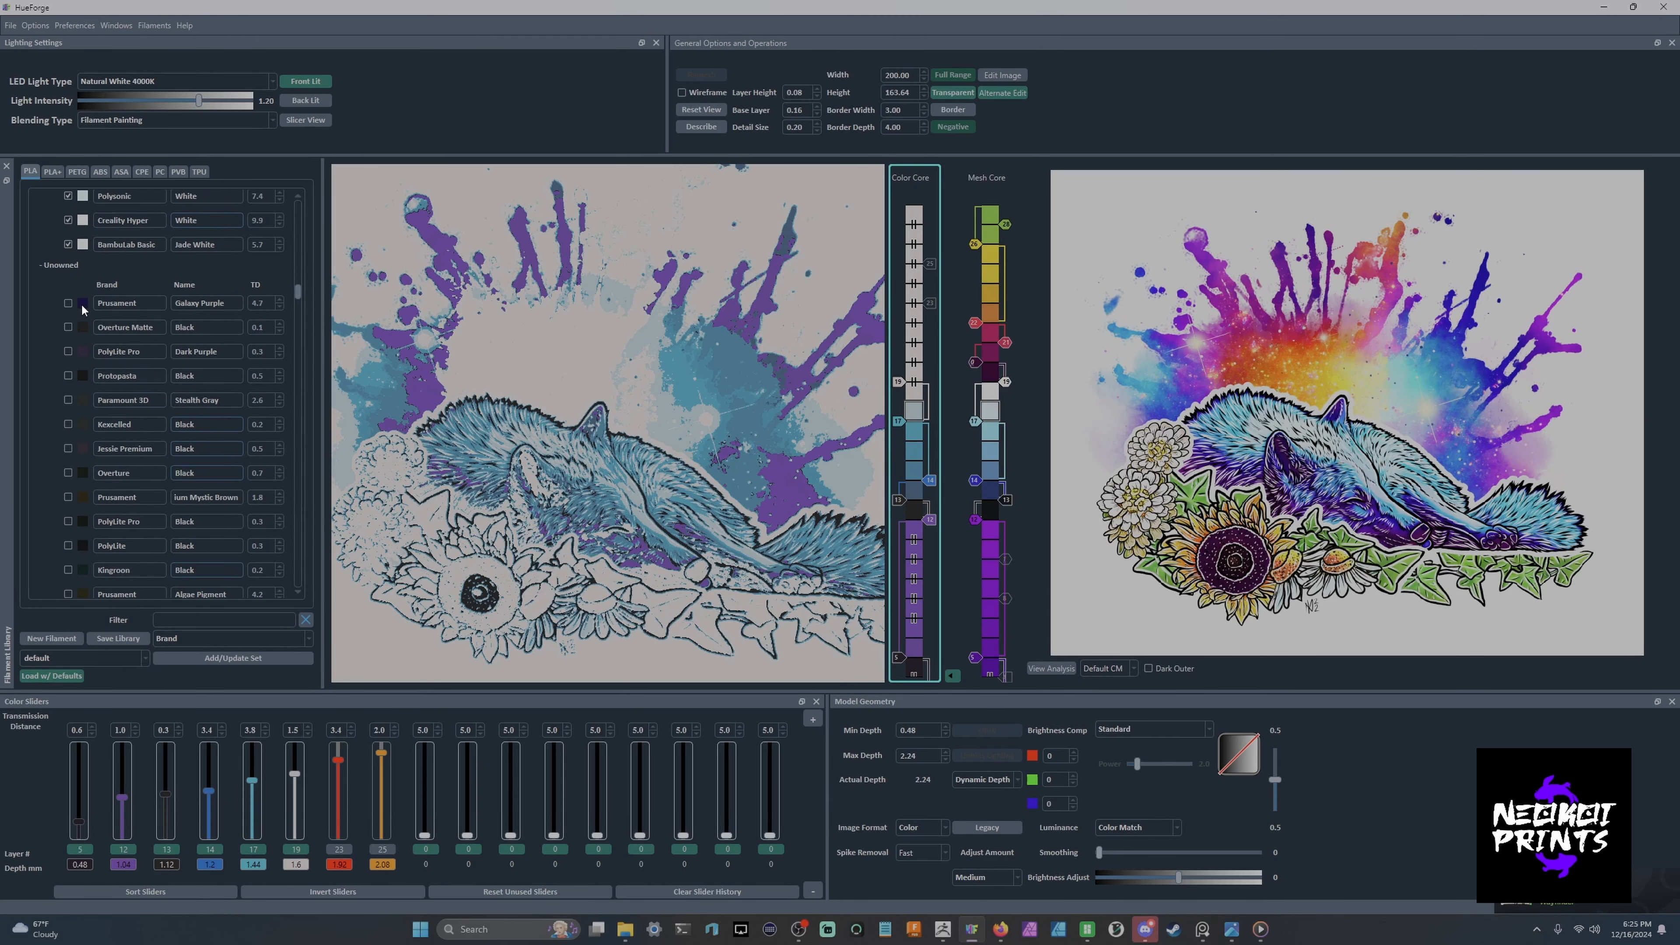
pyautogui.moveTo(81, 303); pyautogui.dragTo(332, 782)
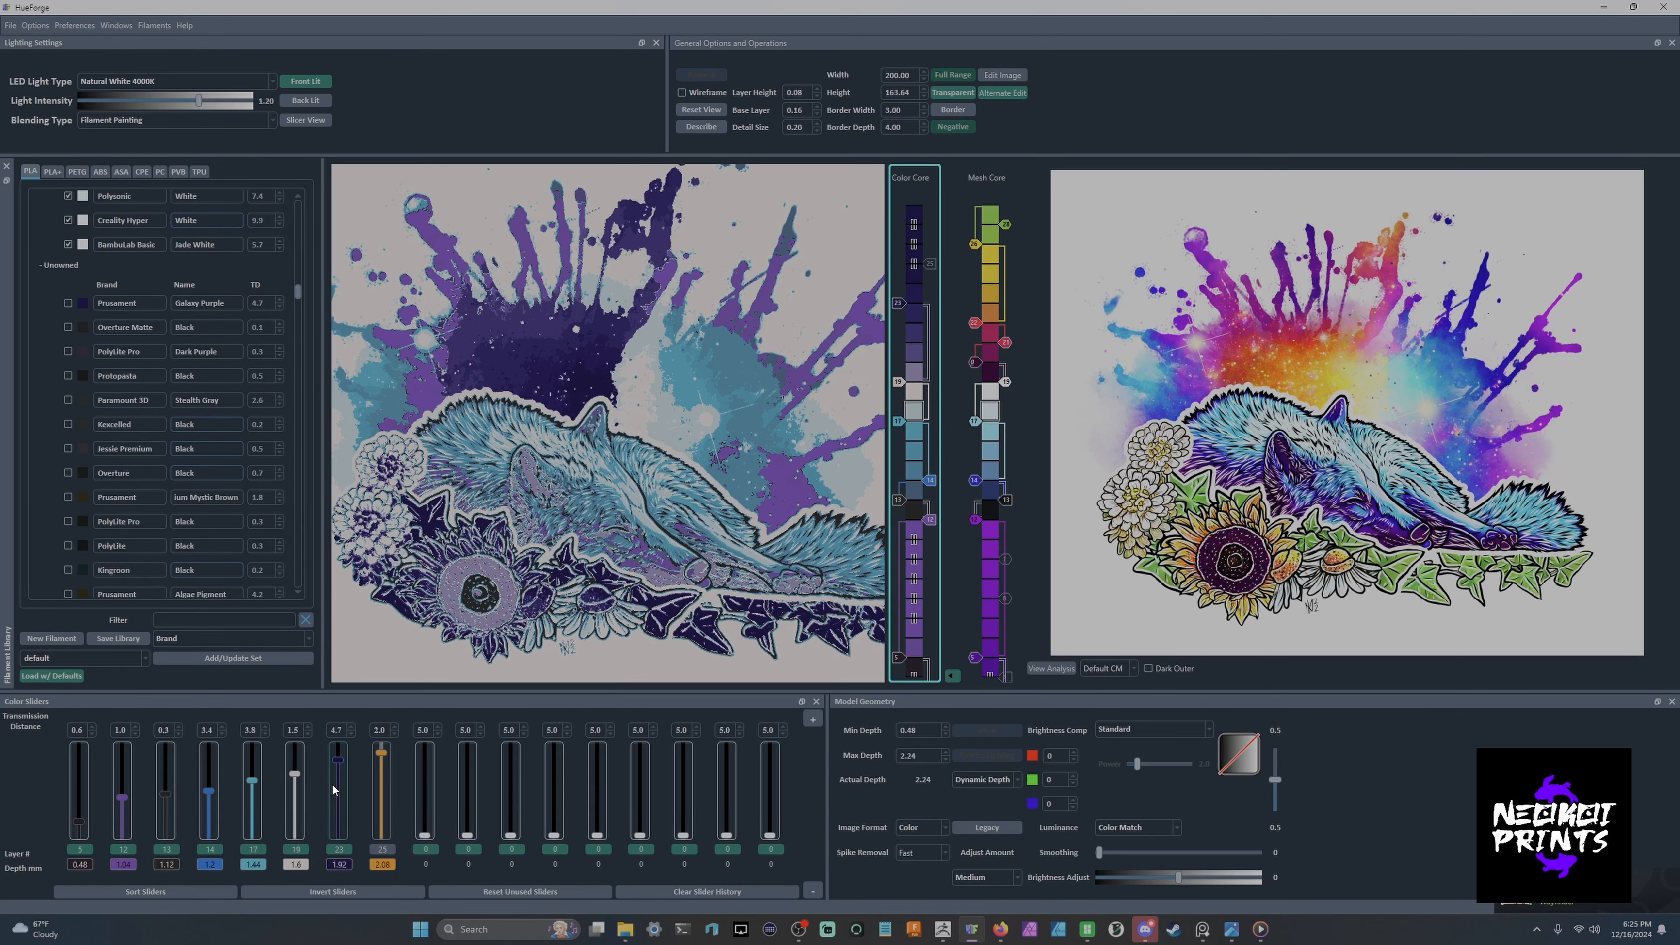
pyautogui.scroll(-3, 332, 782)
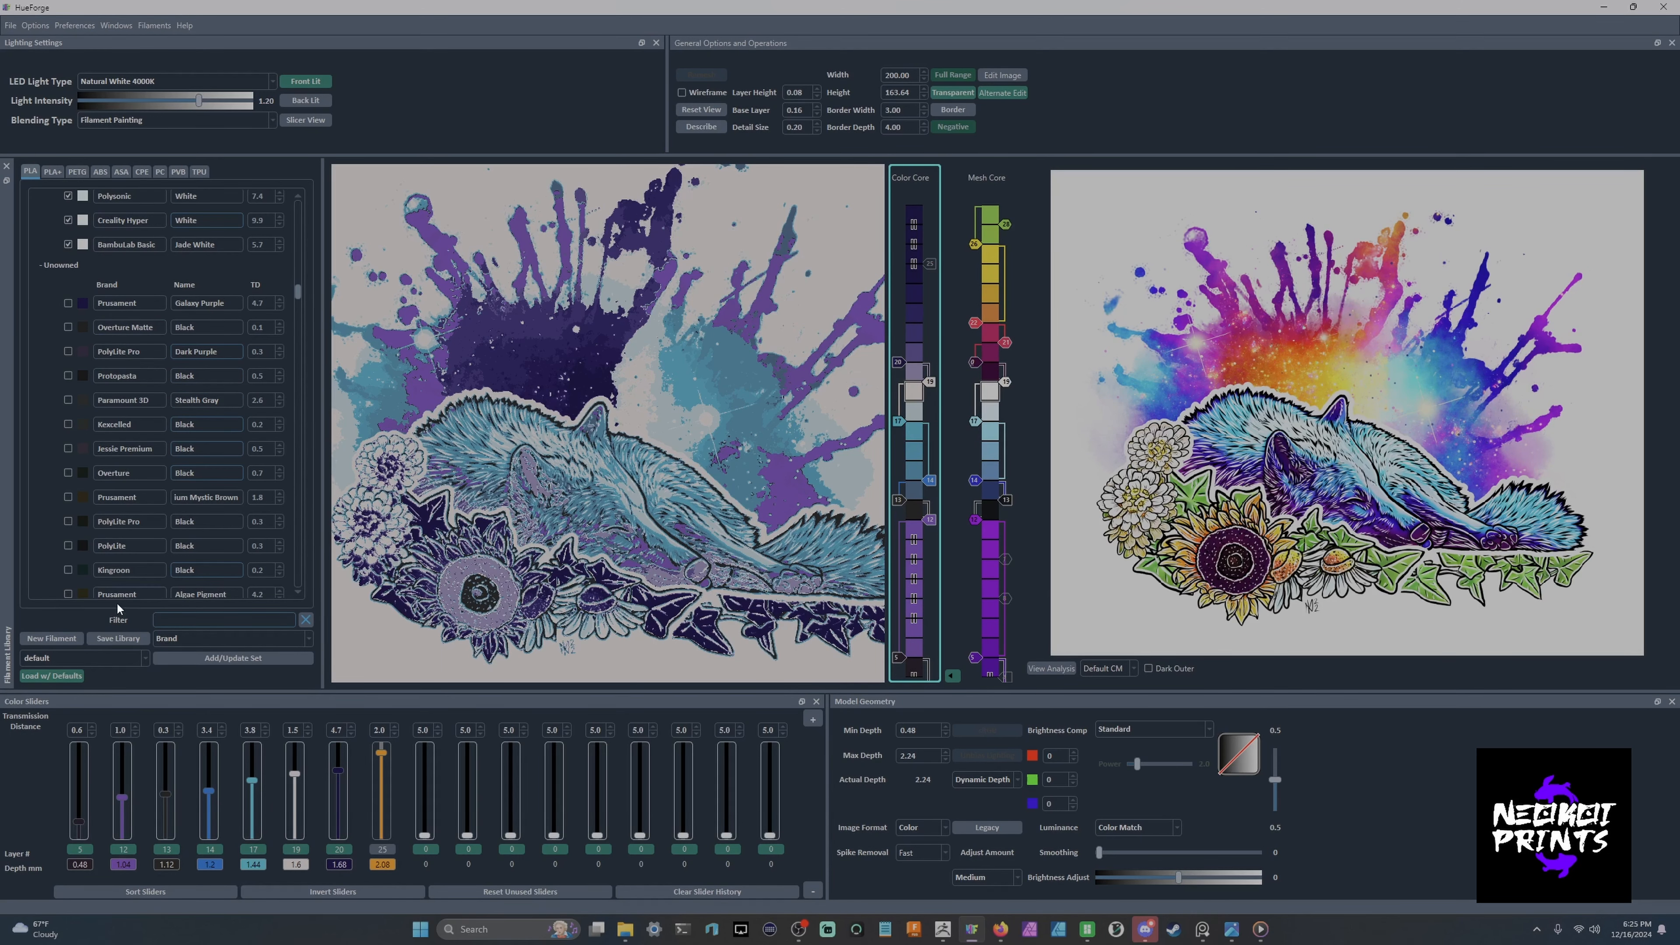
# Filter the filament library for "red" and replace the color core's orange with Creality Hyper Red at 1.84 mm.
pyautogui.write('red')
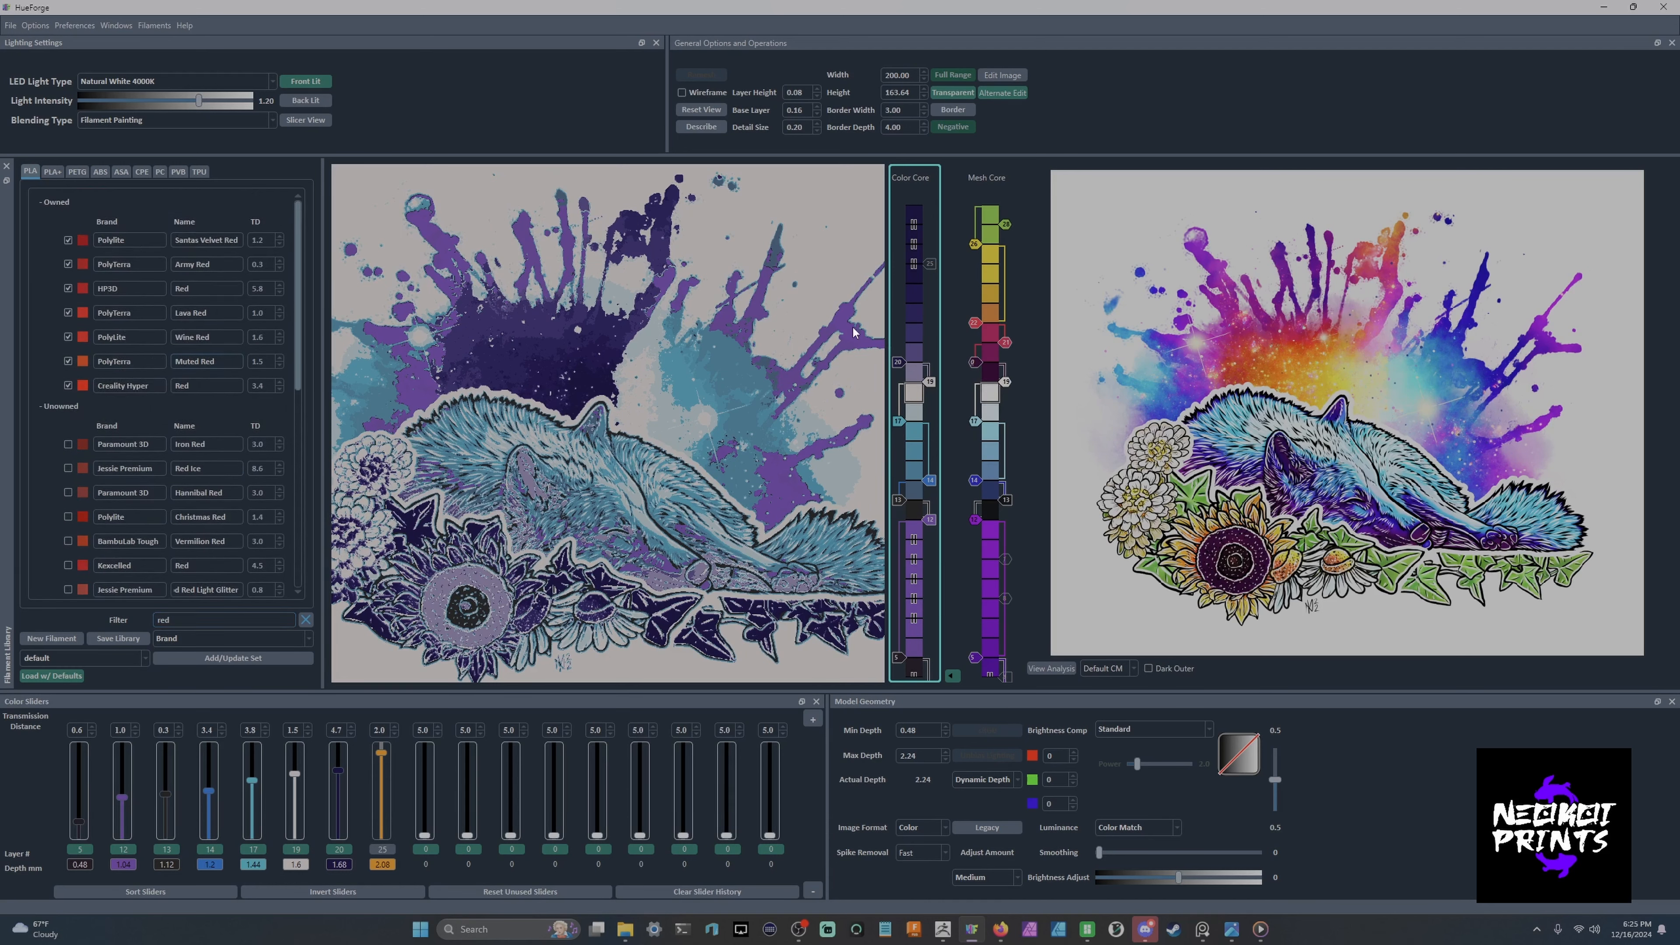
pyautogui.moveTo(1006, 348)
pyautogui.moveTo(83, 385); pyautogui.dragTo(378, 776)
pyautogui.scroll(-3, 378, 776)
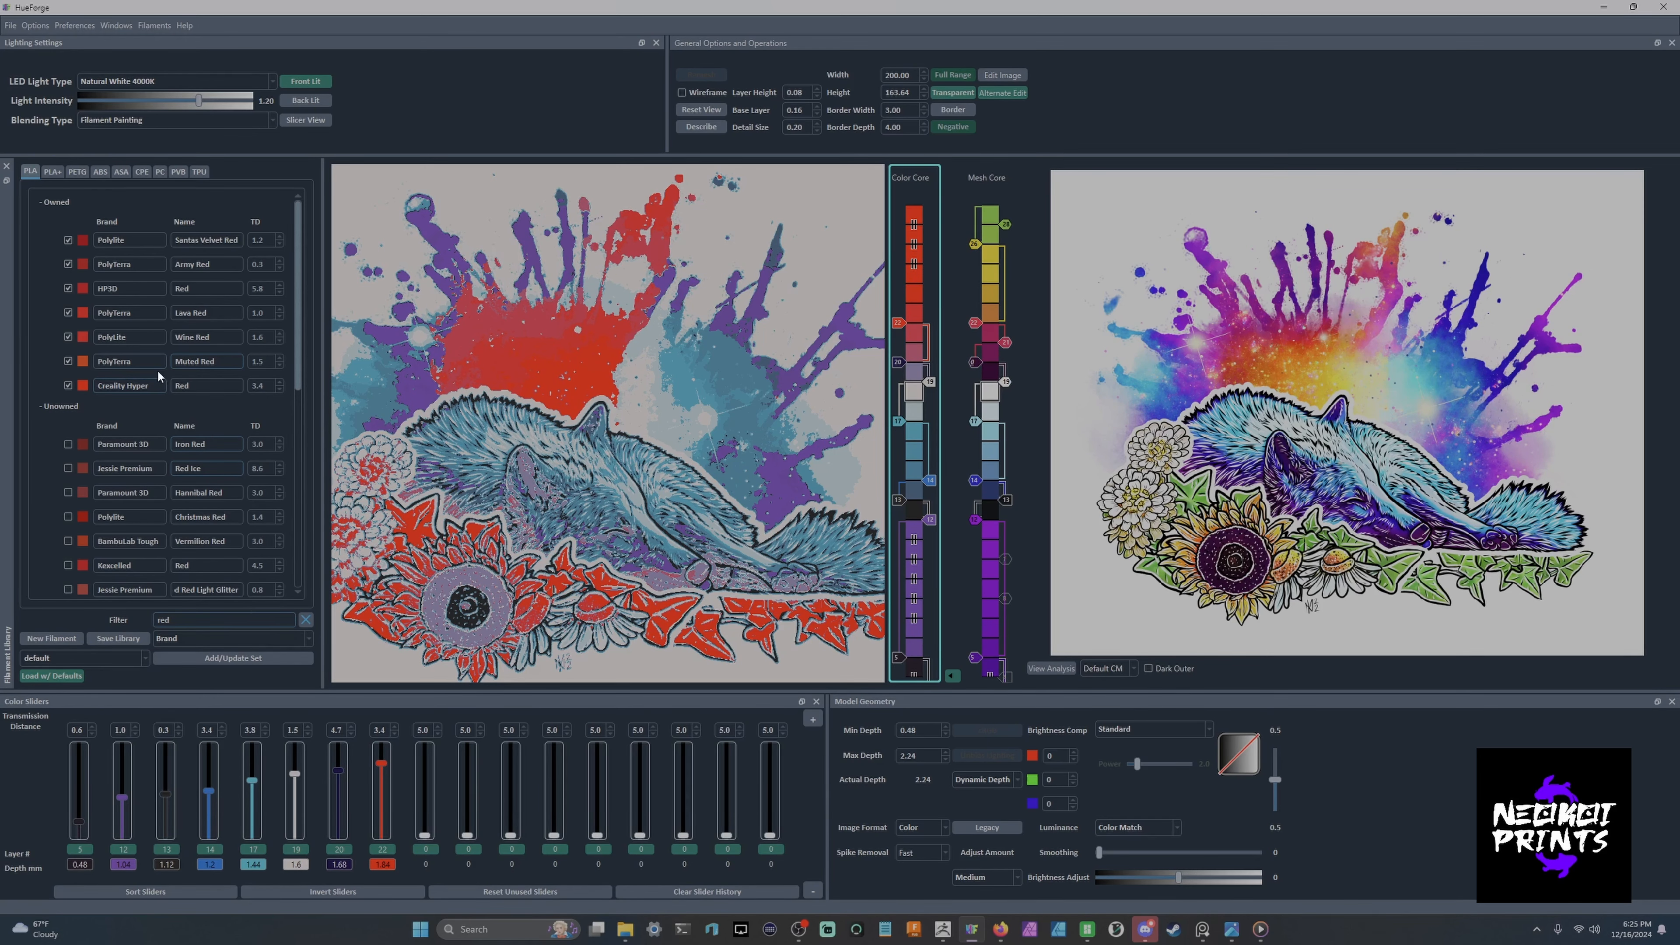
# Filter the filament library for "yello" and add Polychroma T Yellow to the color core at 2.16 mm.
pyautogui.click(305, 622)
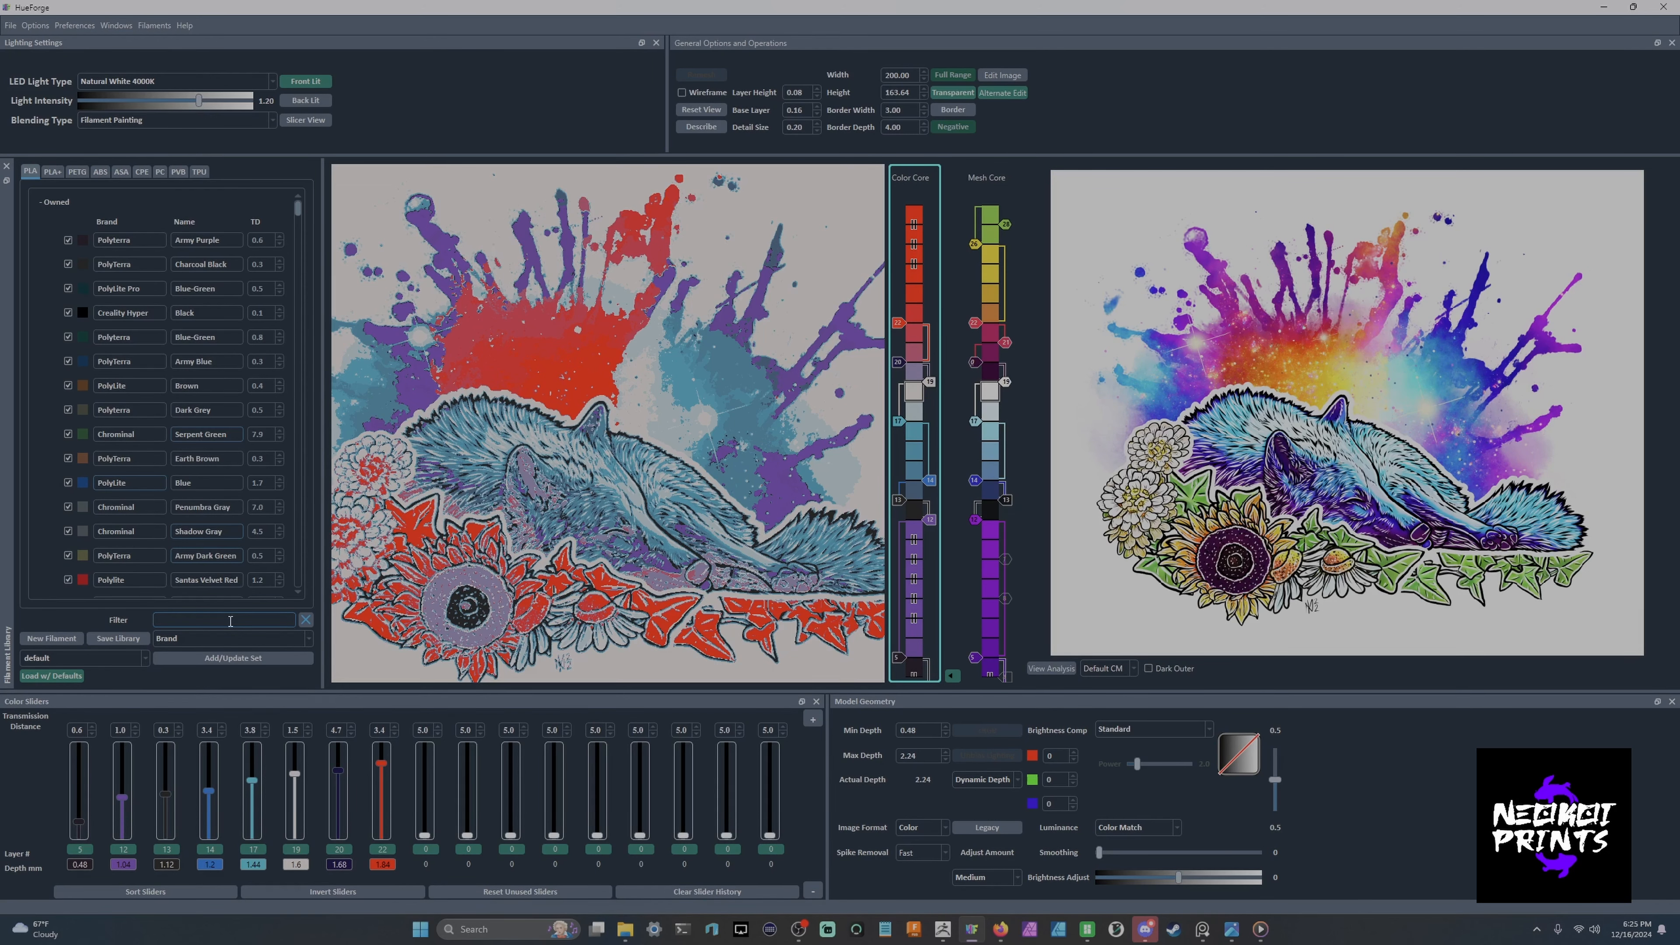
pyautogui.write('yello')
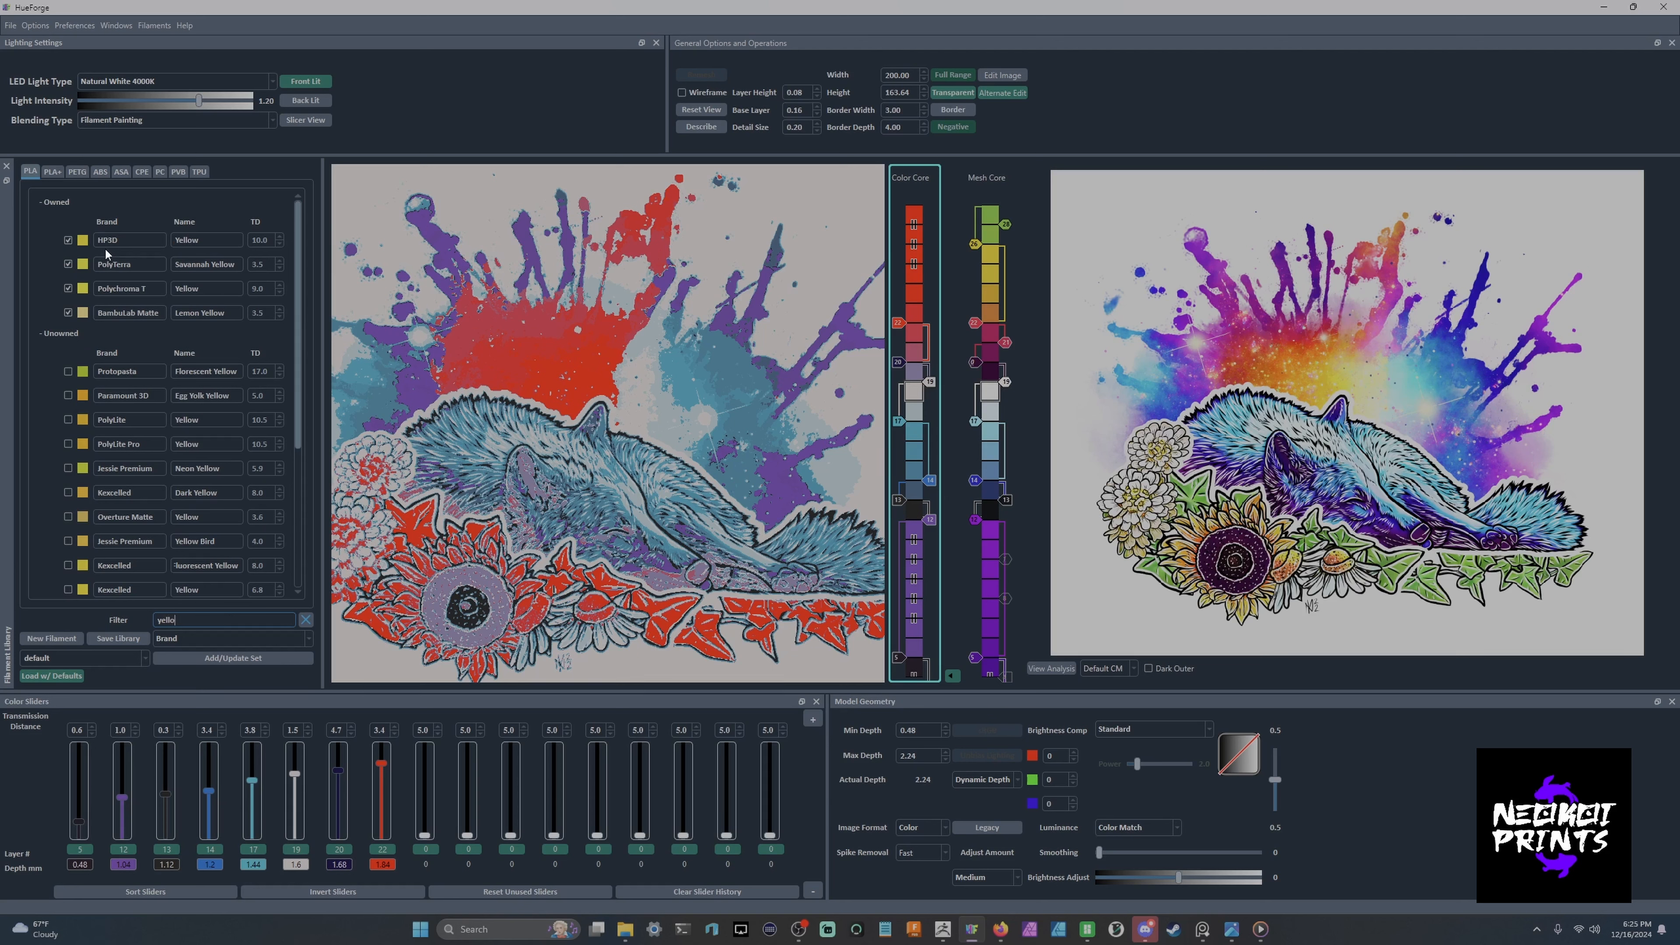
pyautogui.moveTo(83, 291); pyautogui.dragTo(429, 778)
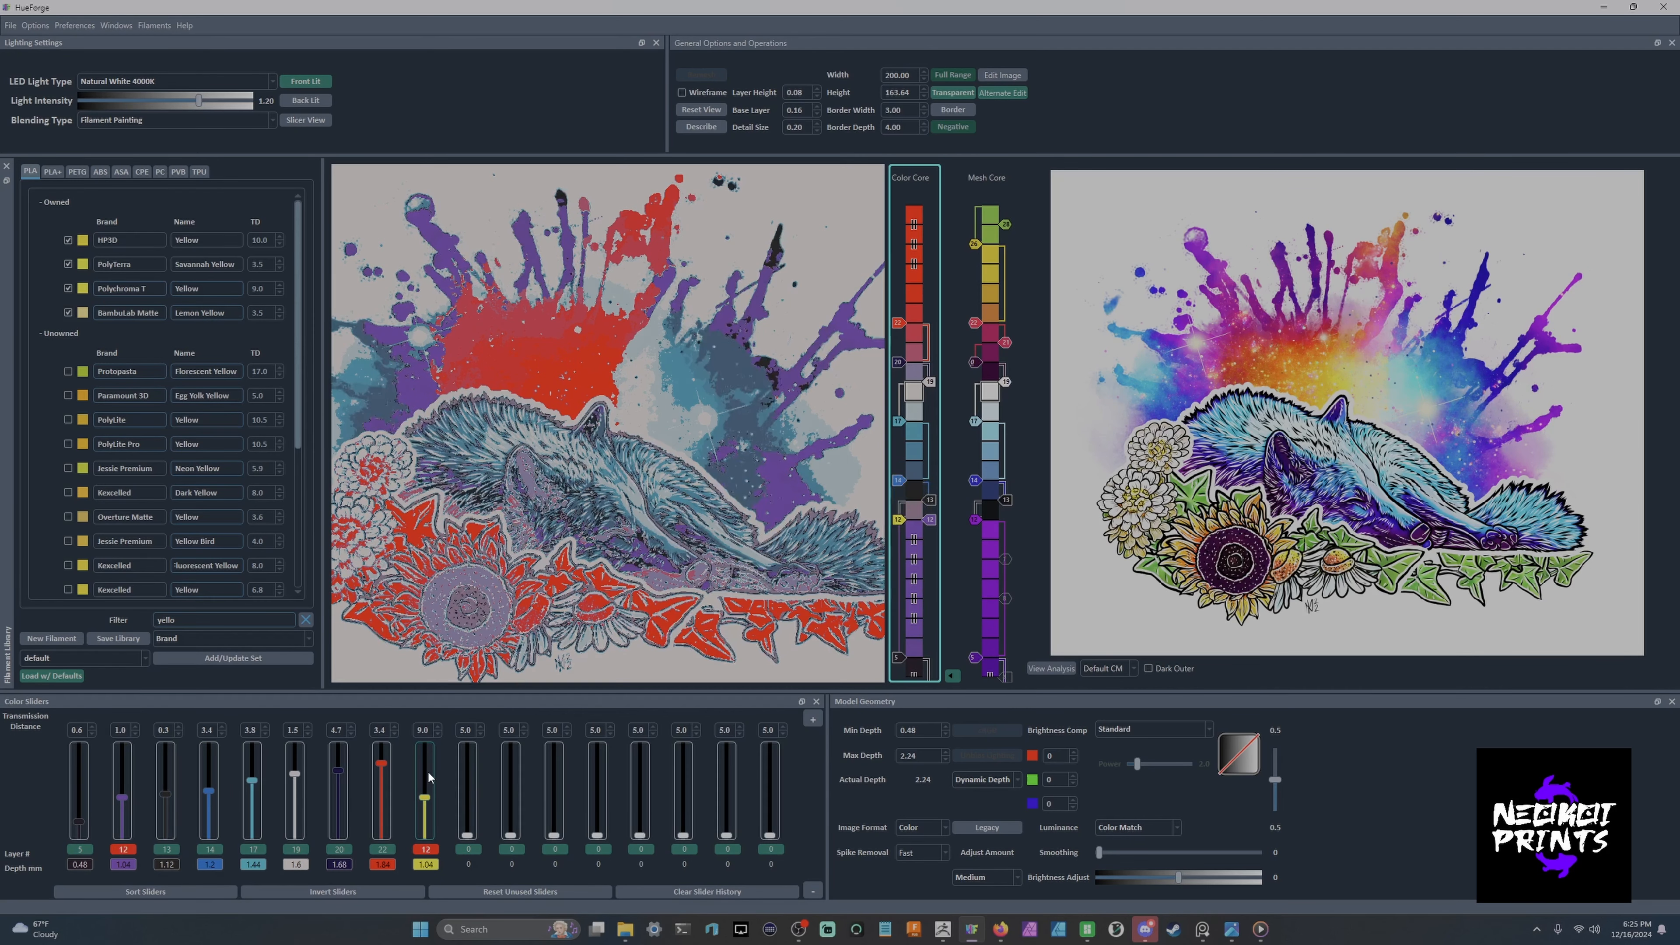
pyautogui.scroll(10, 429, 777)
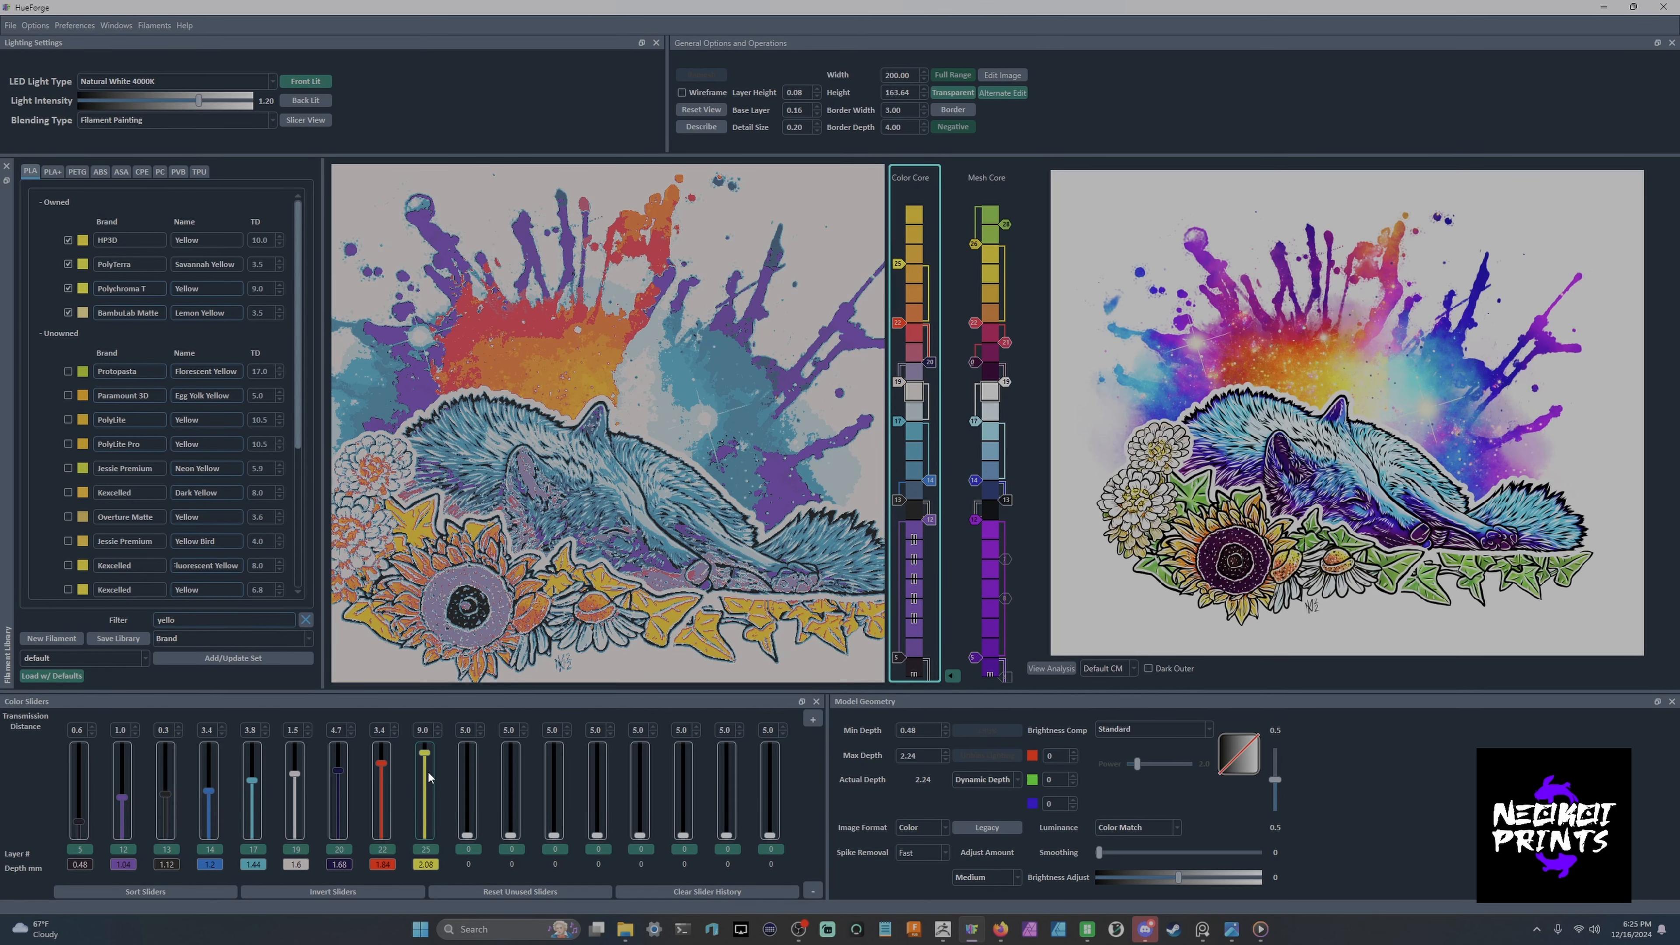
pyautogui.scroll(-2, 568, 476)
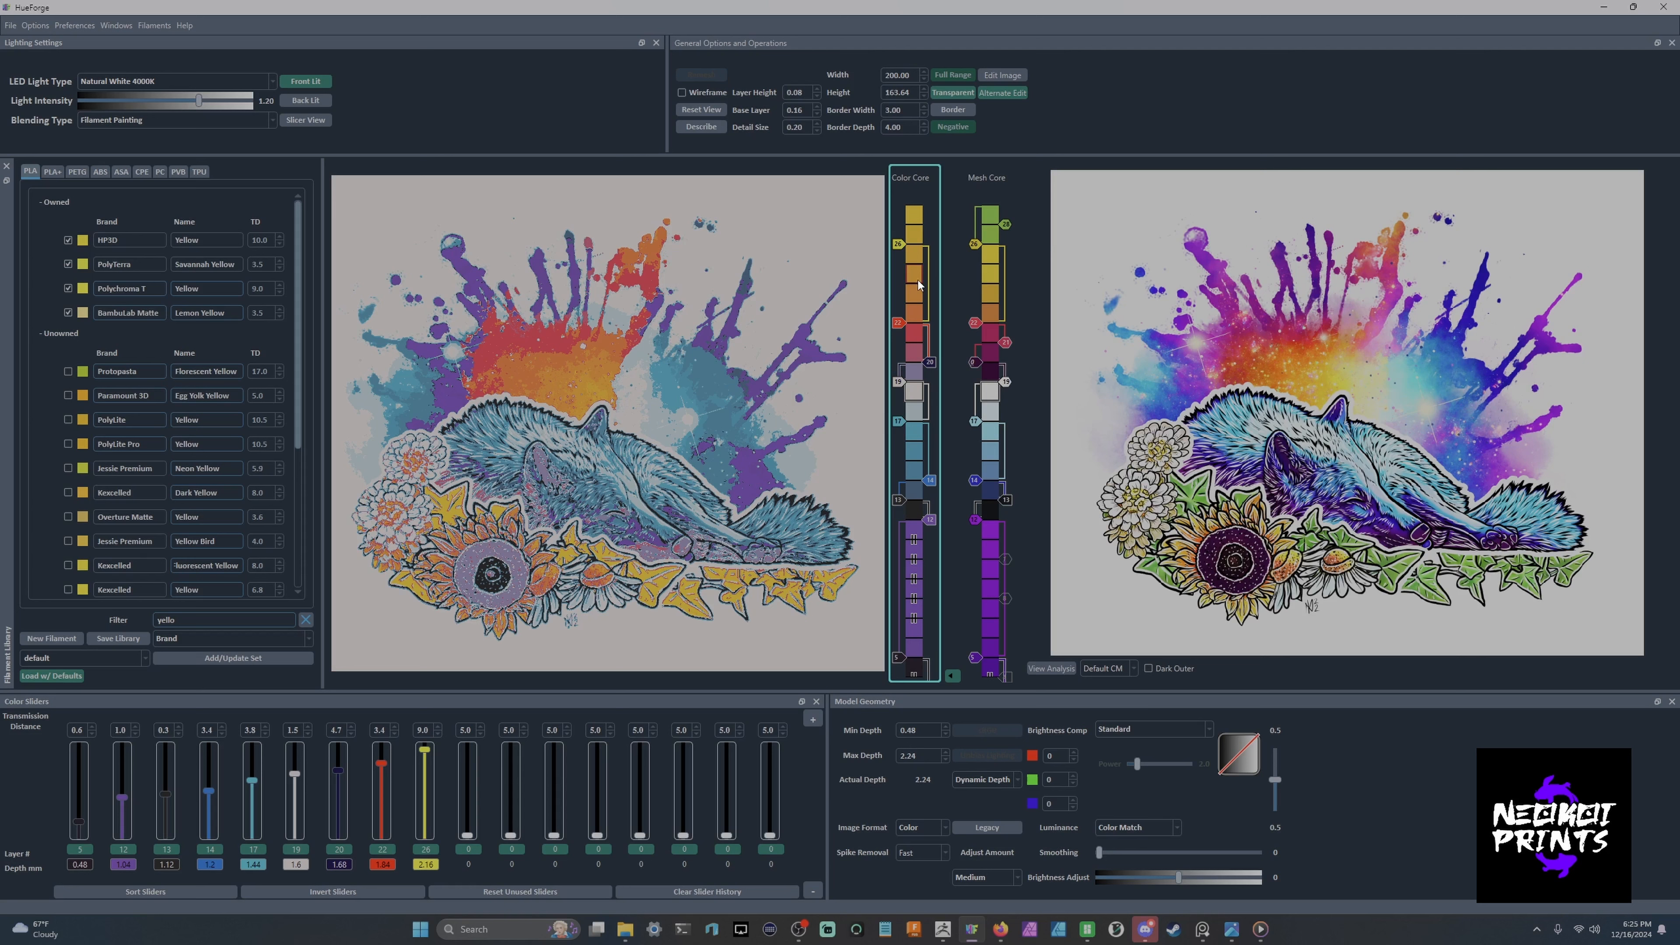
# Filter the filament library for "gree" and add PolyTerra Forest Green to the color core at 2.24 mm.
pyautogui.click(305, 619)
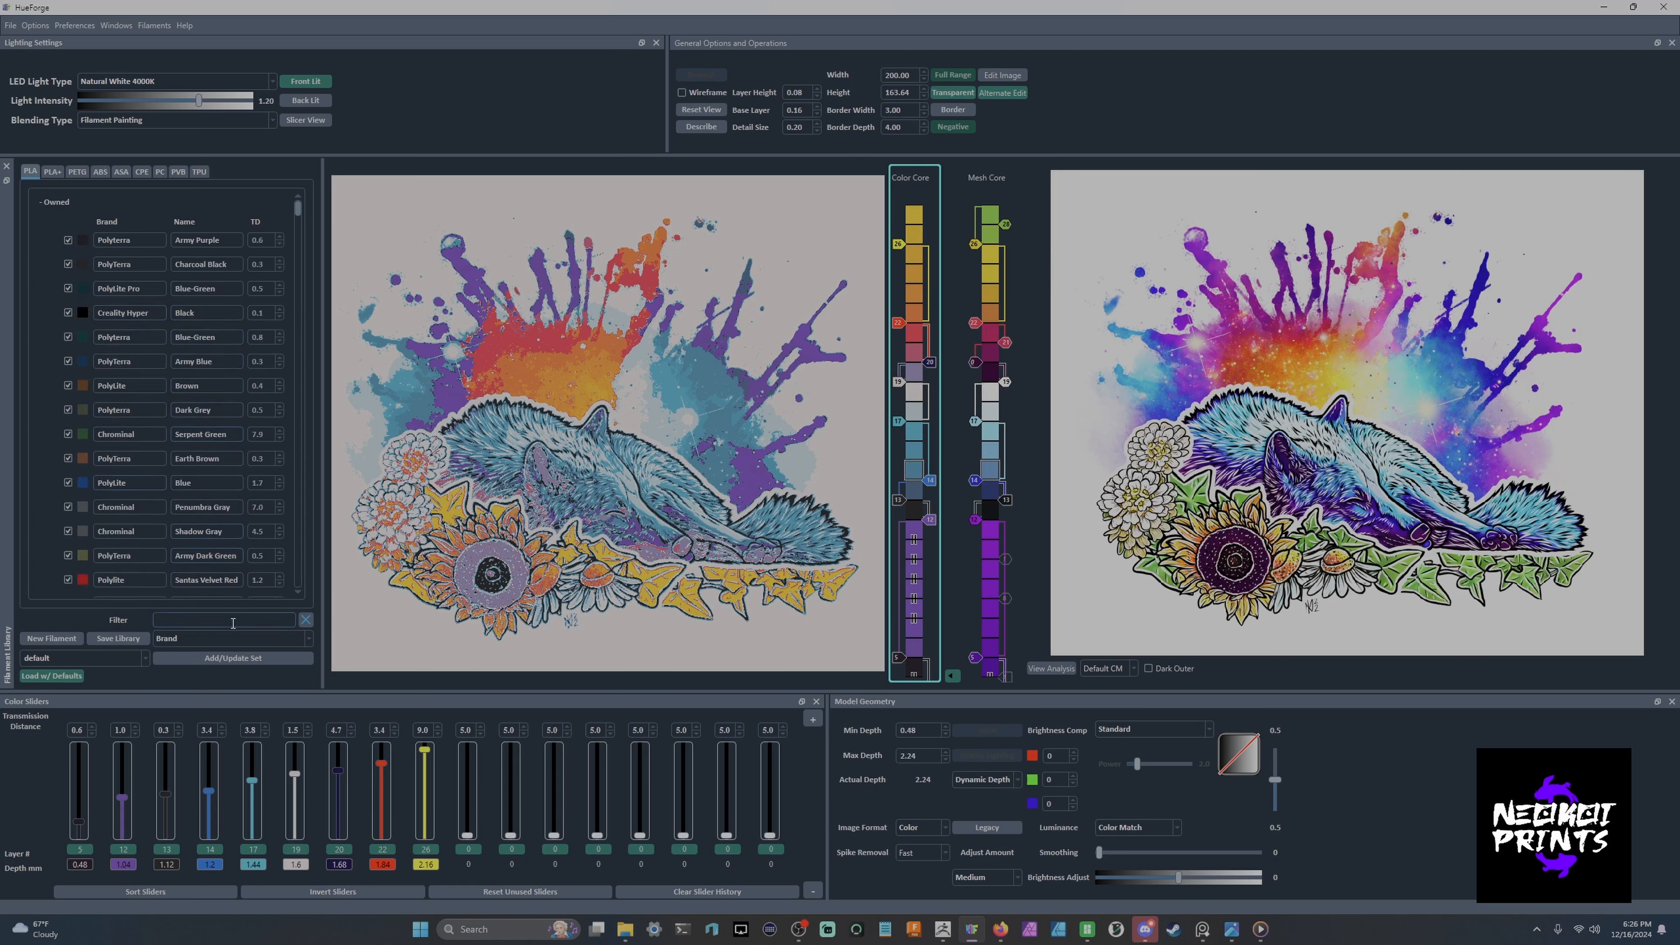
pyautogui.write('gree')
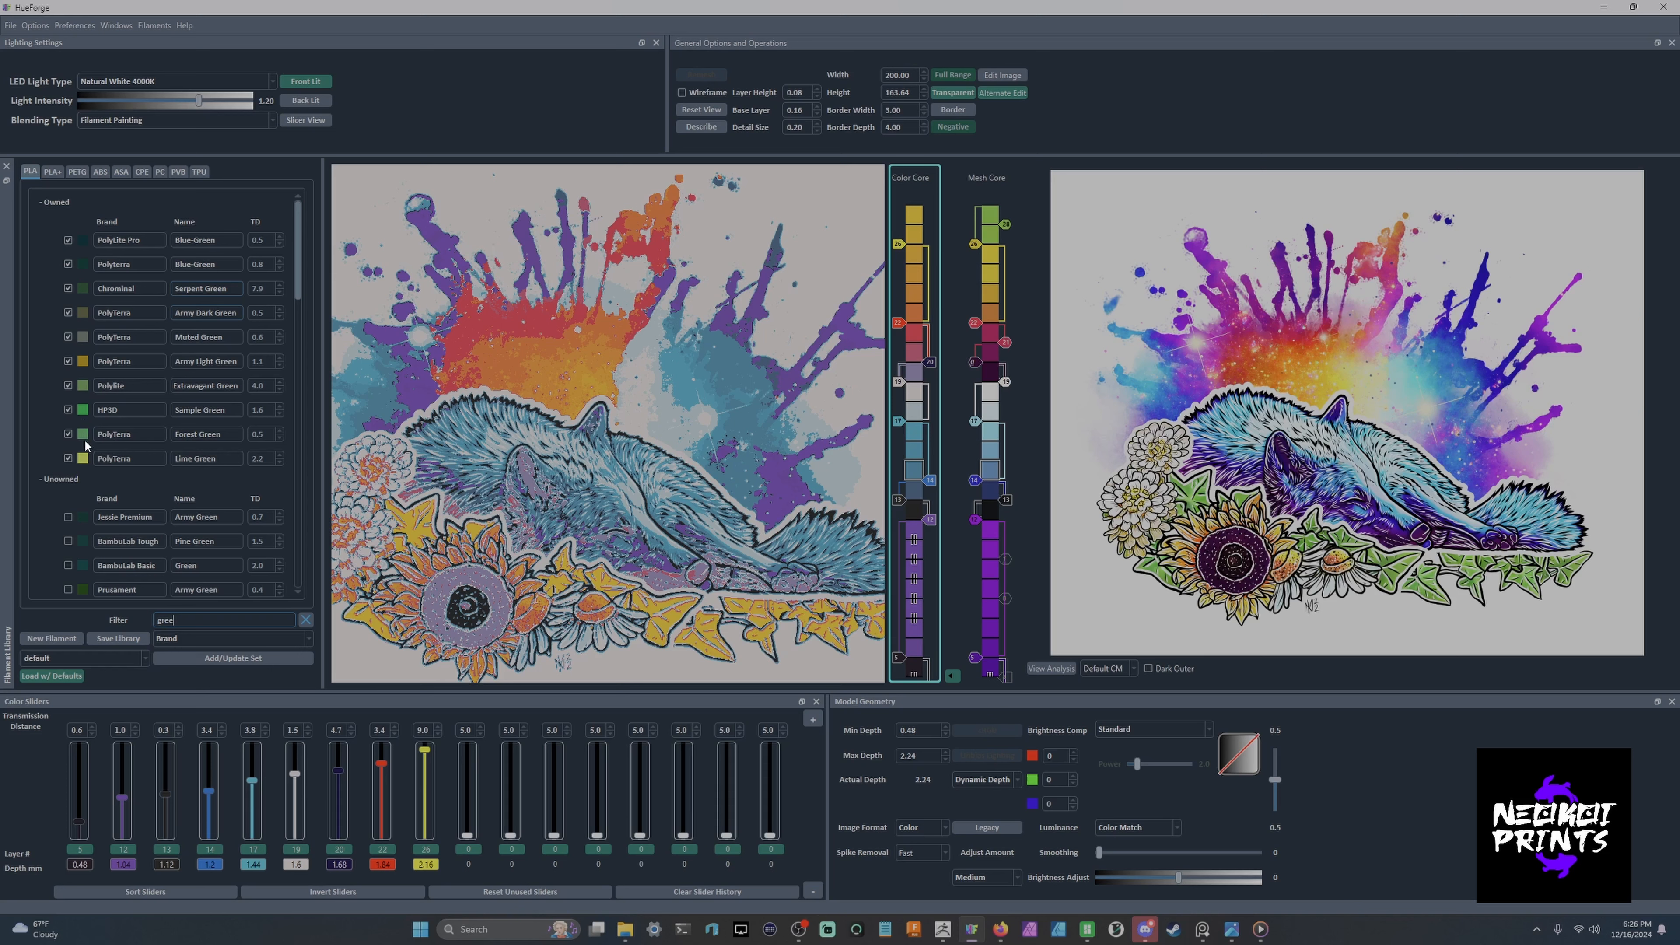
pyautogui.moveTo(84, 437); pyautogui.dragTo(462, 758)
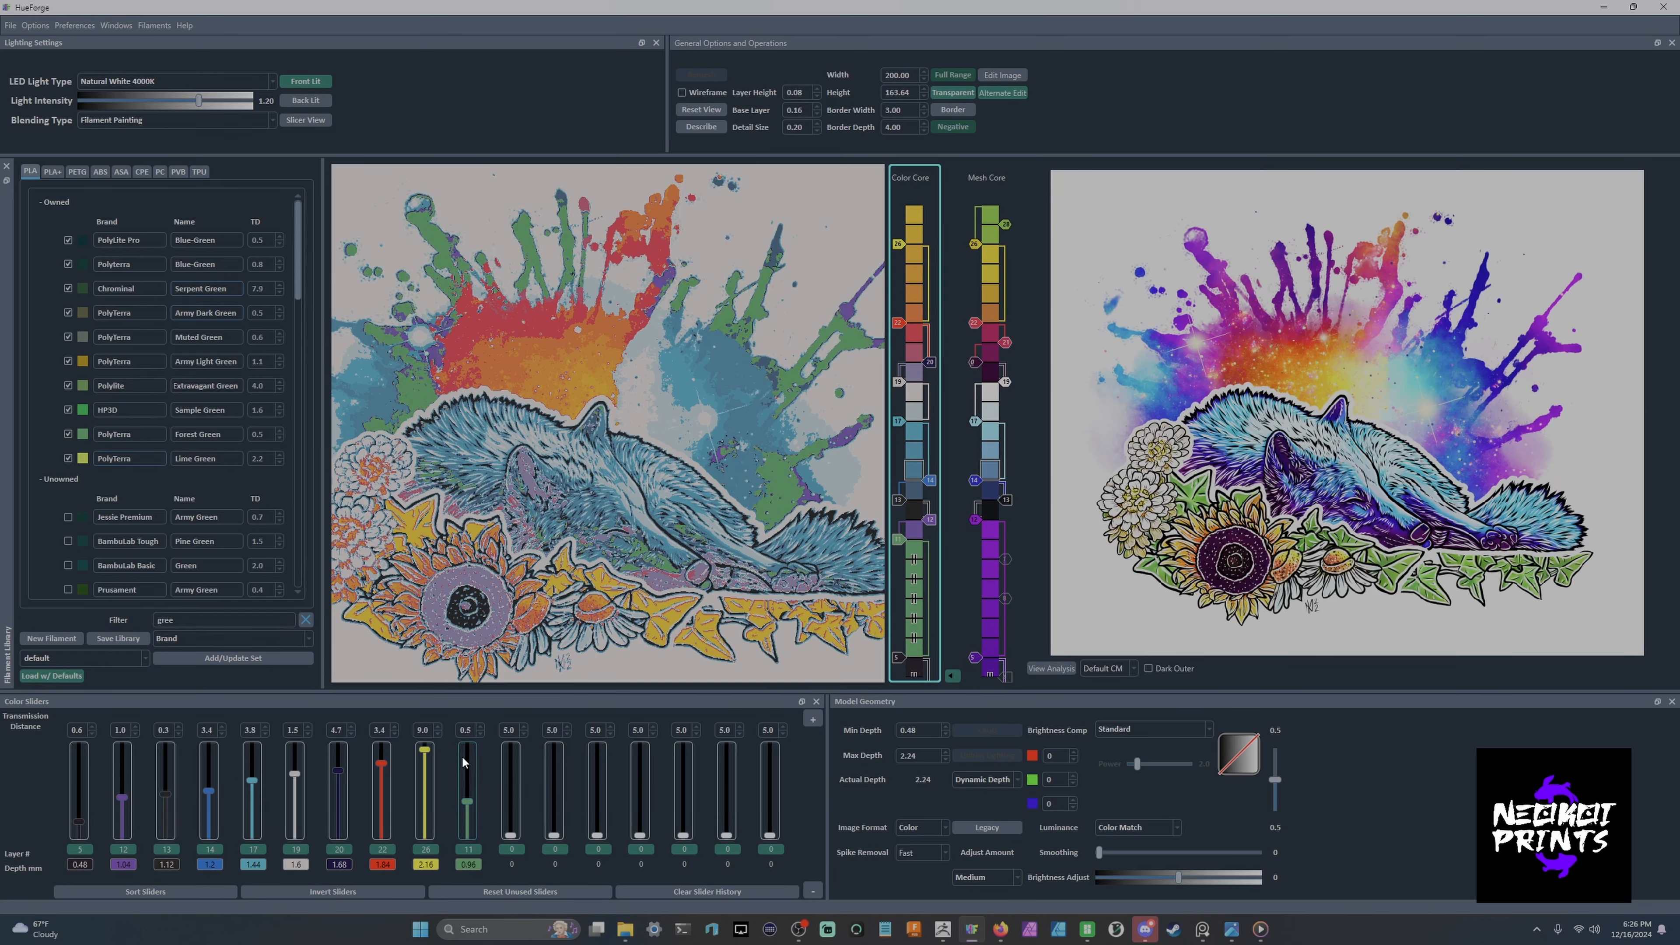
pyautogui.click(462, 755)
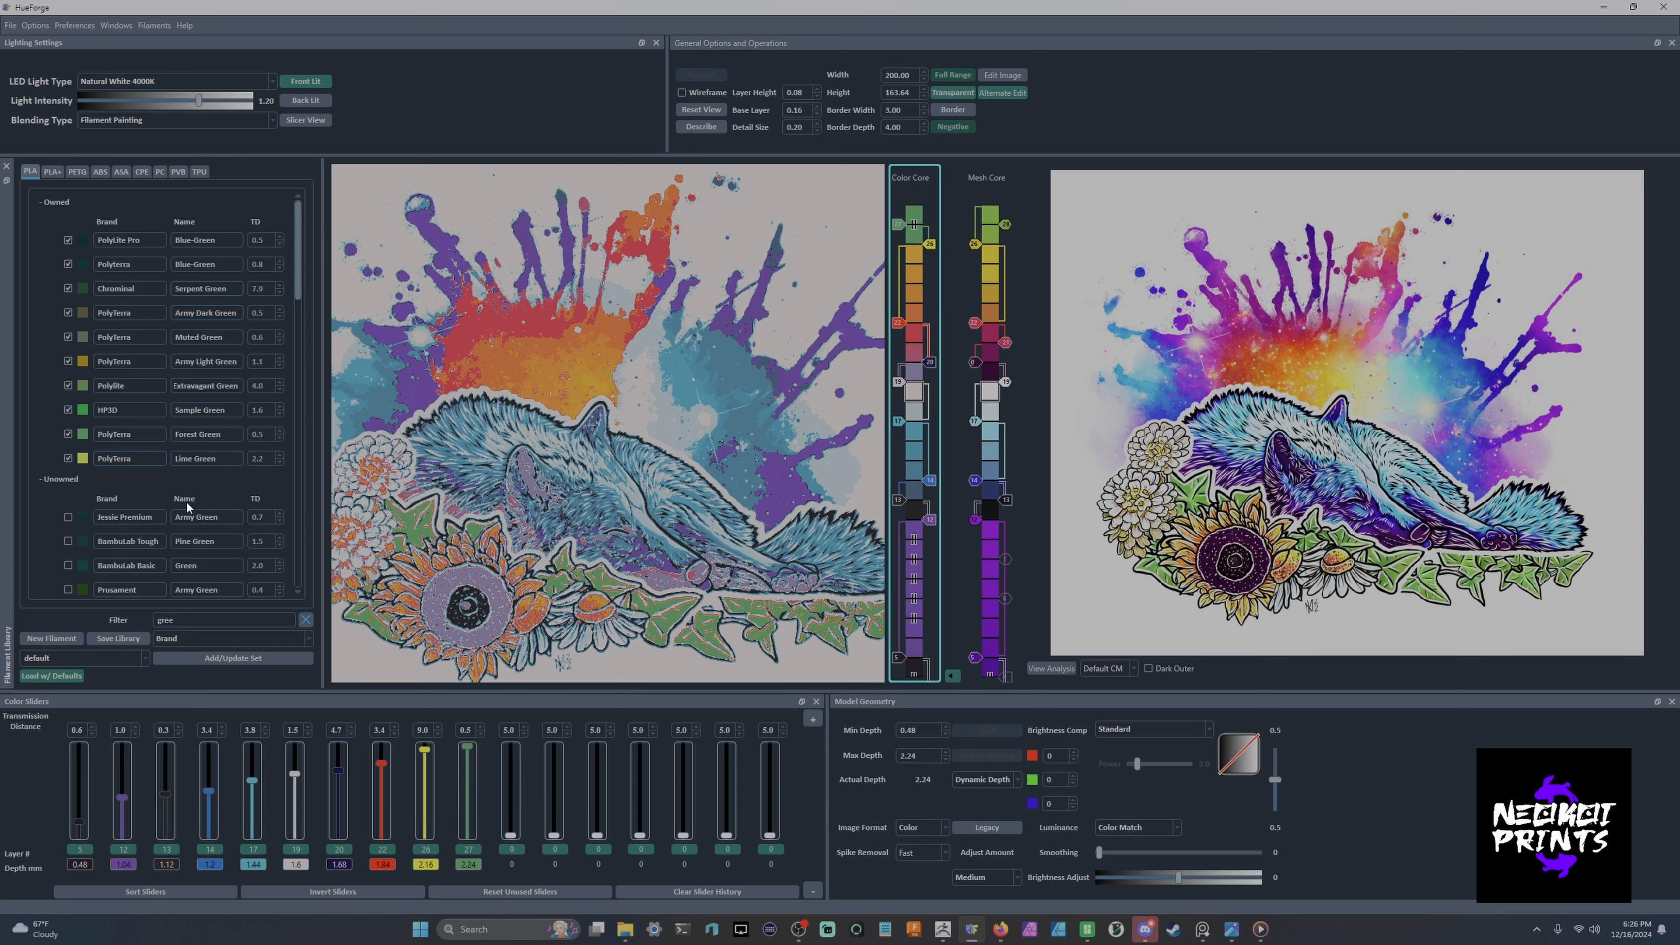
# Filter the filament library for "yello" again and replace the color core's yellow with PolyTerra Savannah Yellow.
pyautogui.click(305, 619)
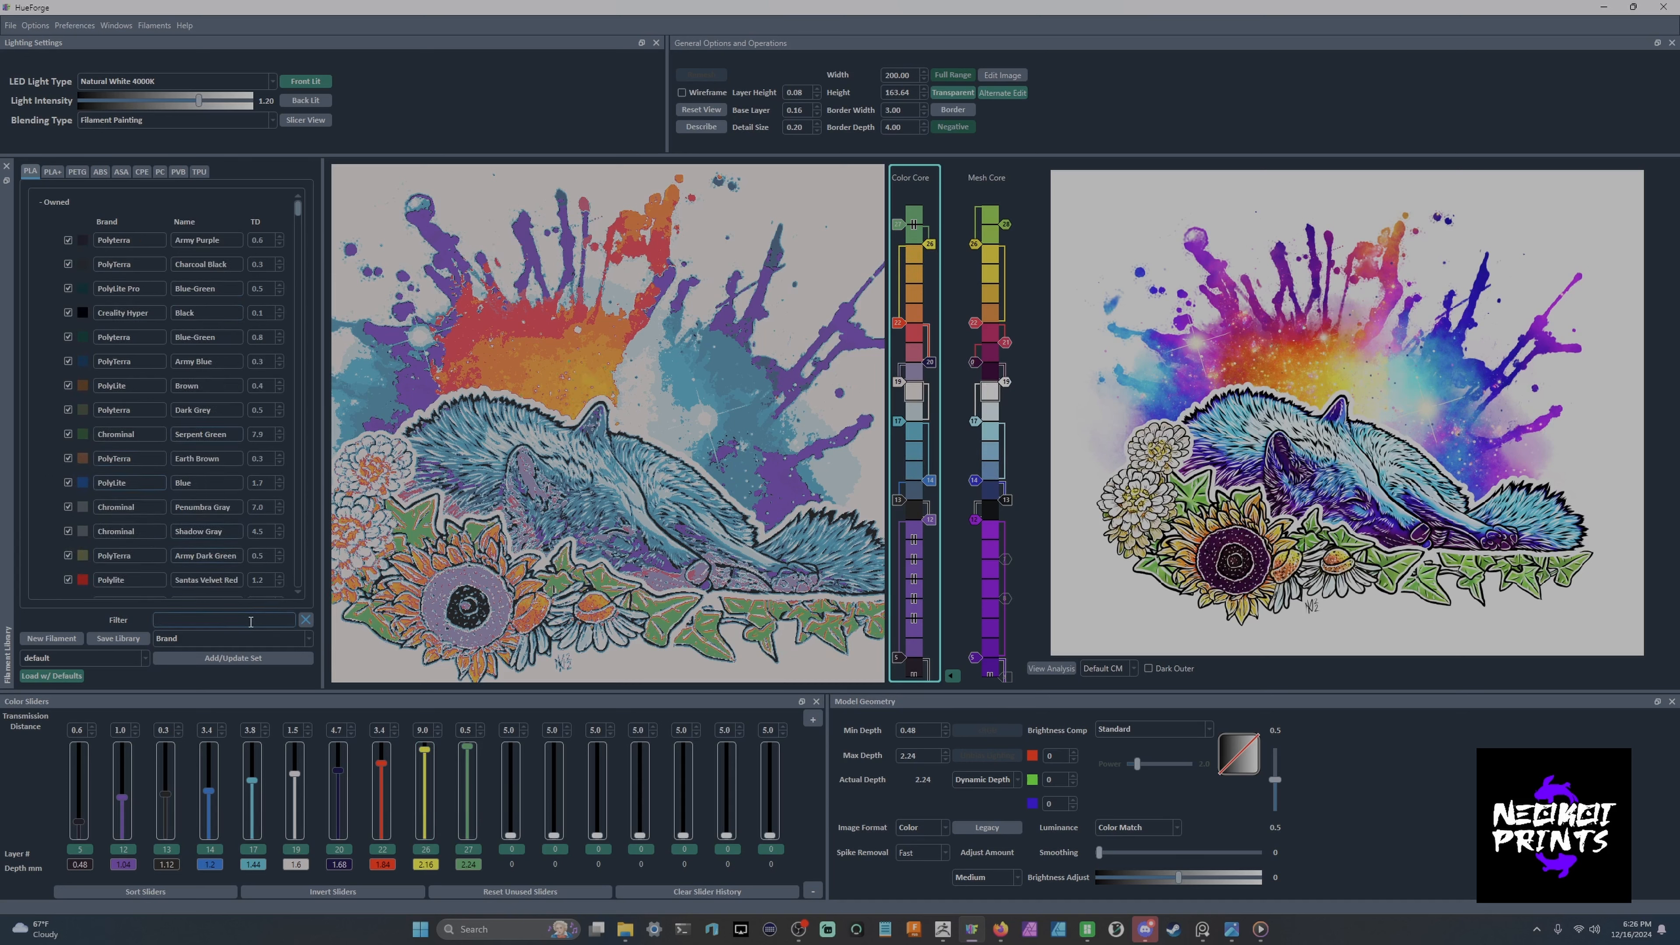
pyautogui.click(251, 622)
pyautogui.write('yello')
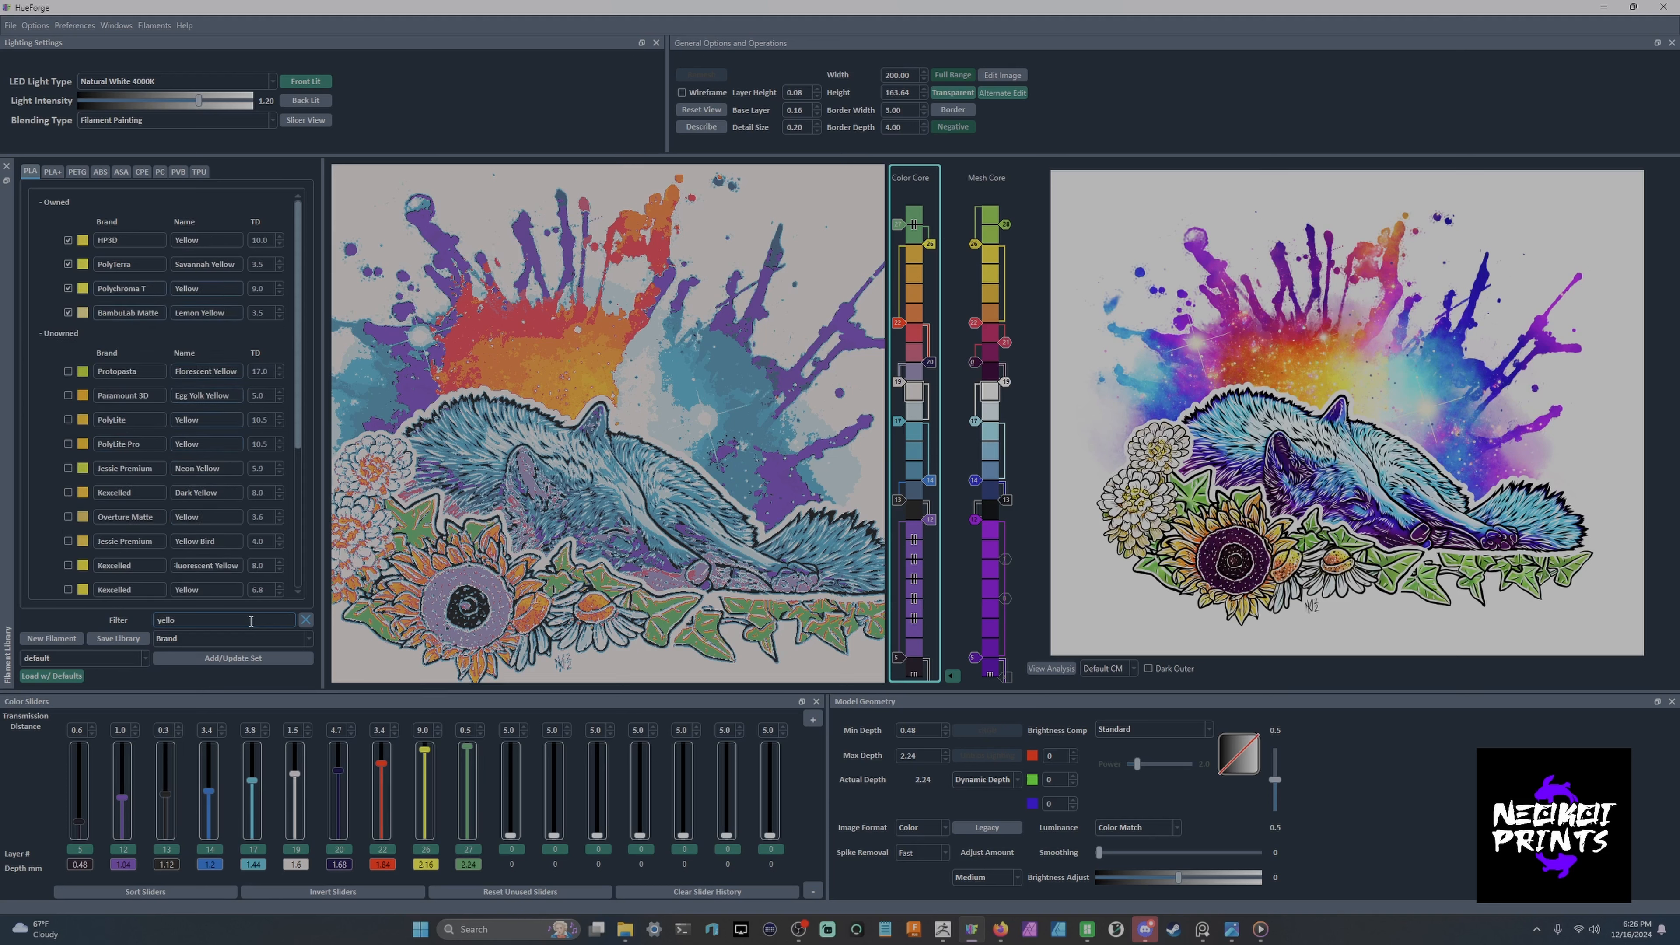
pyautogui.moveTo(83, 264); pyautogui.dragTo(423, 754)
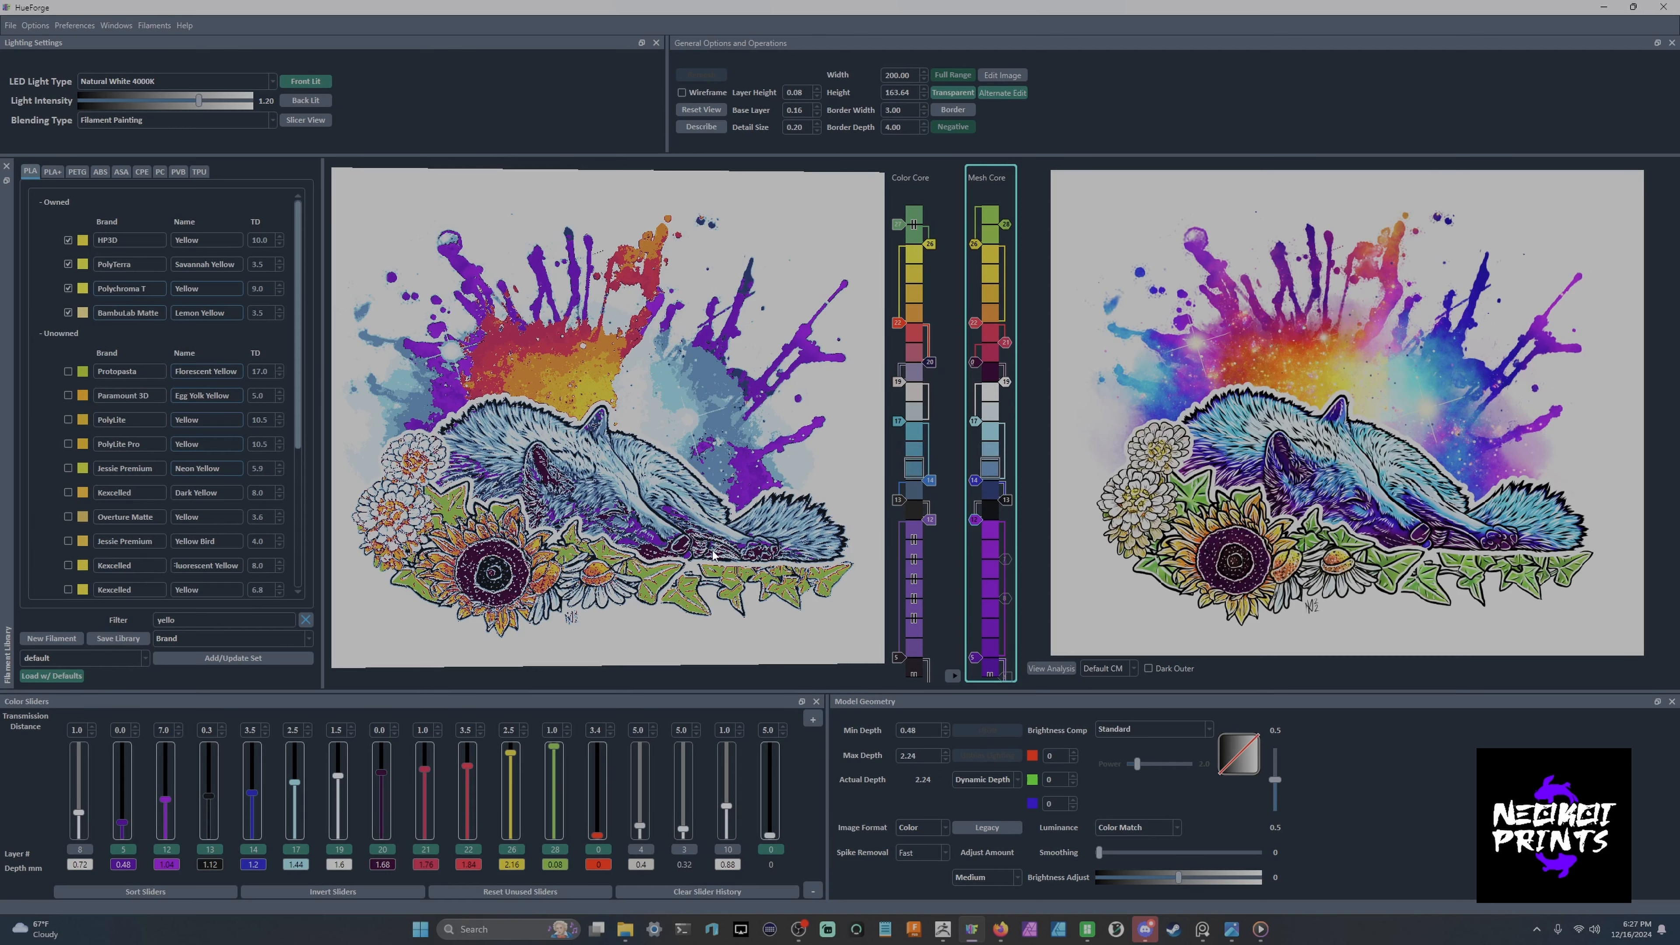
# Disable the mesh core's dark purple swap at 1.68 mm and inspect its effect on the wolf and sunflower preview.
pyautogui.scroll(3, 572, 485)
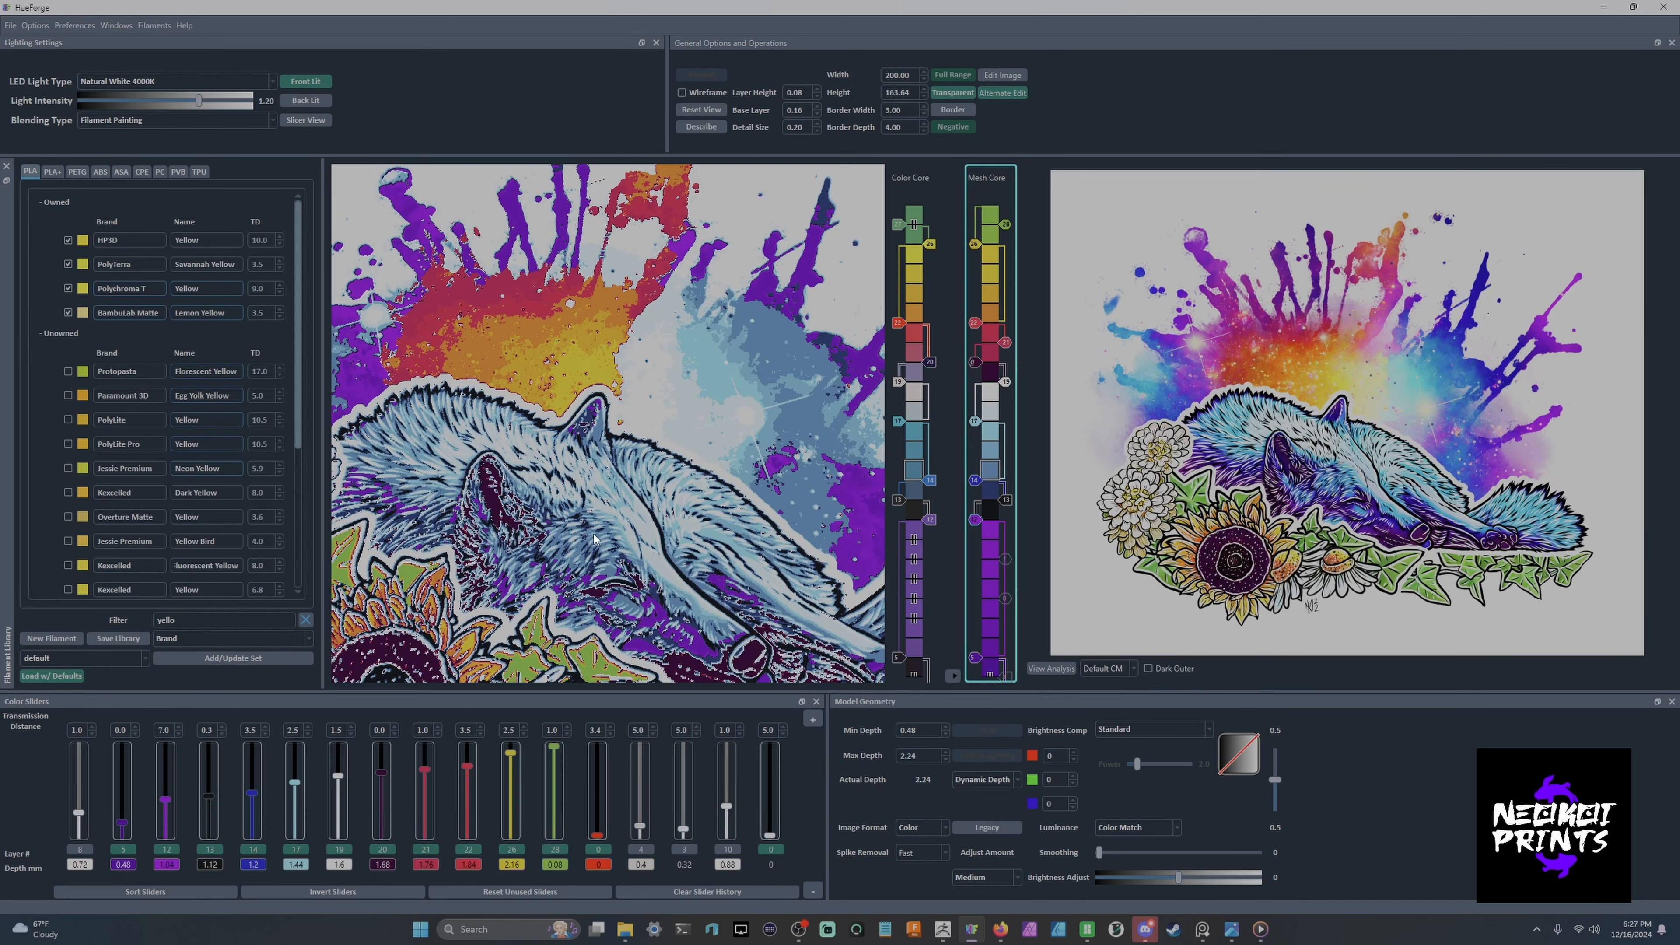
pyautogui.click(382, 849)
pyautogui.scroll(3, 662, 530)
pyautogui.moveTo(662, 529); pyautogui.dragTo(761, 560)
pyautogui.scroll(-4, 825, 581)
pyautogui.scroll(1, 824, 580)
pyautogui.moveTo(632, 619); pyautogui.dragTo(716, 520, button='right')
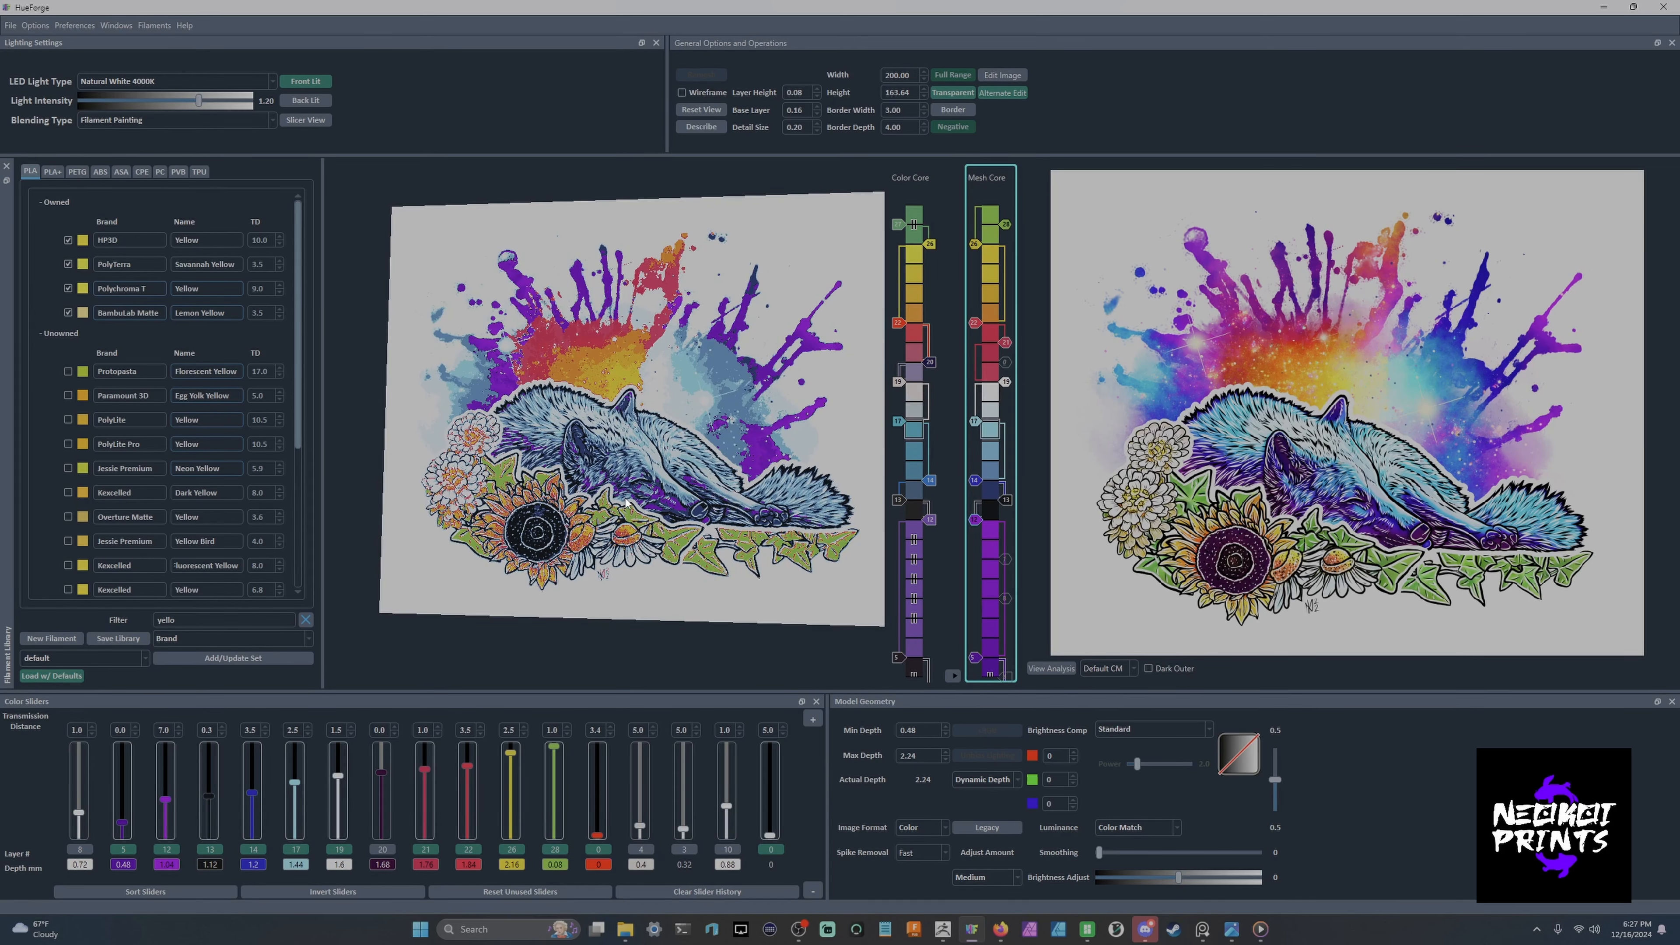
# Switch to the color core and examine the wolf and sunflower preview up close and from different angles.
pyautogui.click(952, 675)
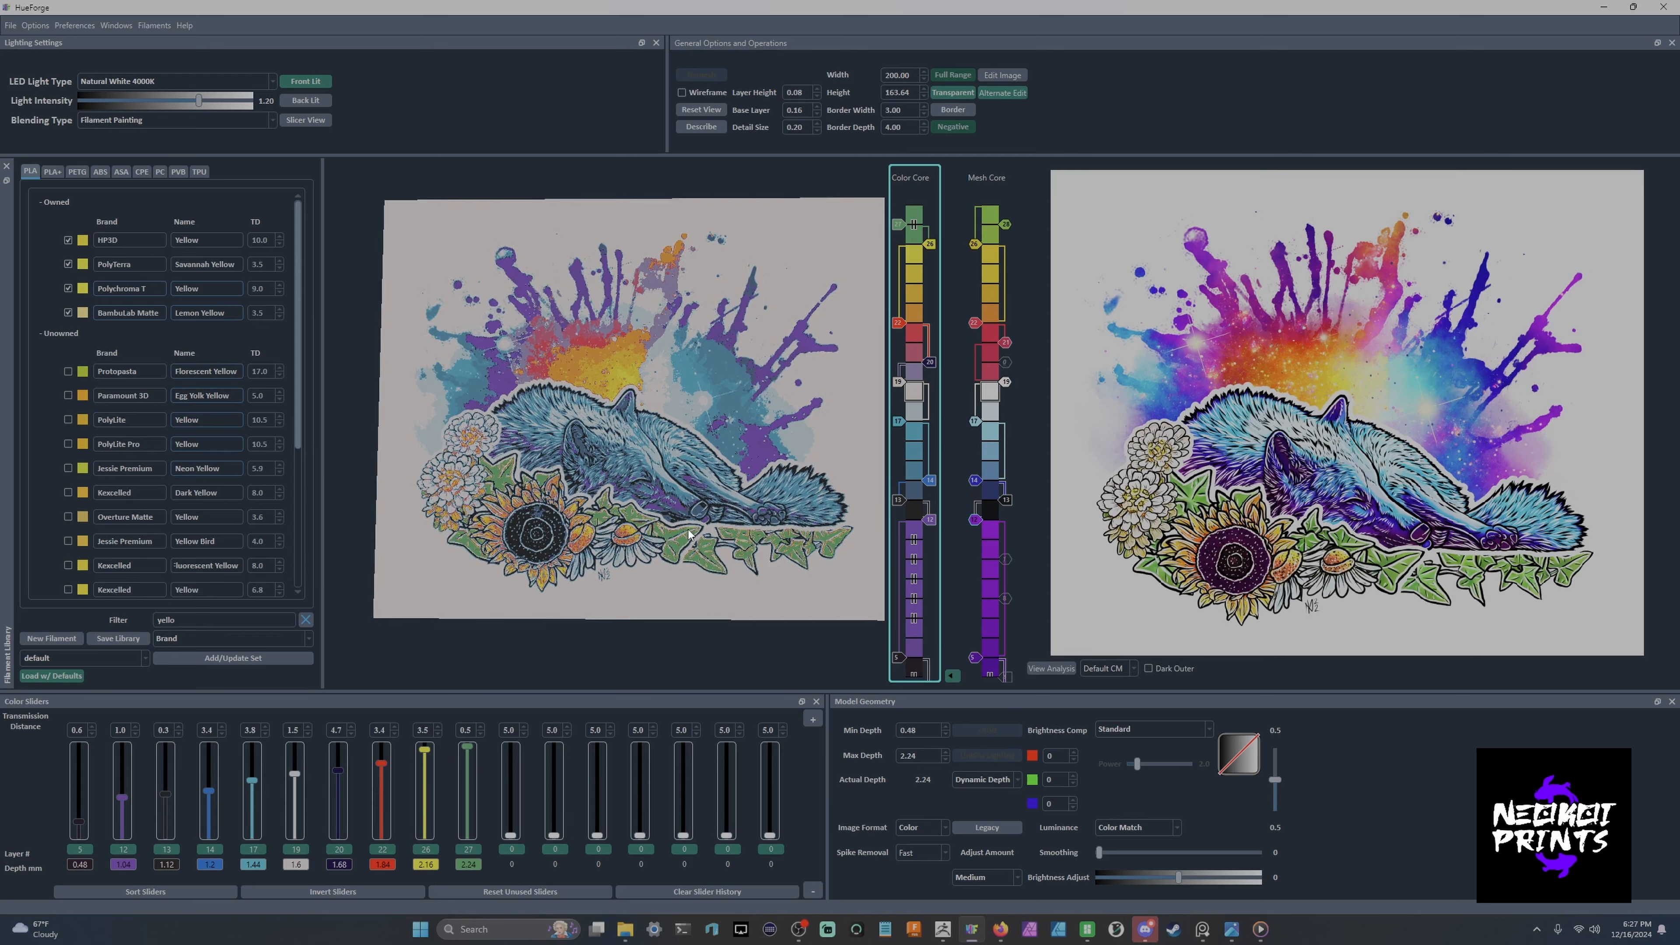
pyautogui.moveTo(654, 523); pyautogui.dragTo(703, 535)
pyautogui.scroll(2, 703, 535)
pyautogui.scroll(-2, 771, 557)
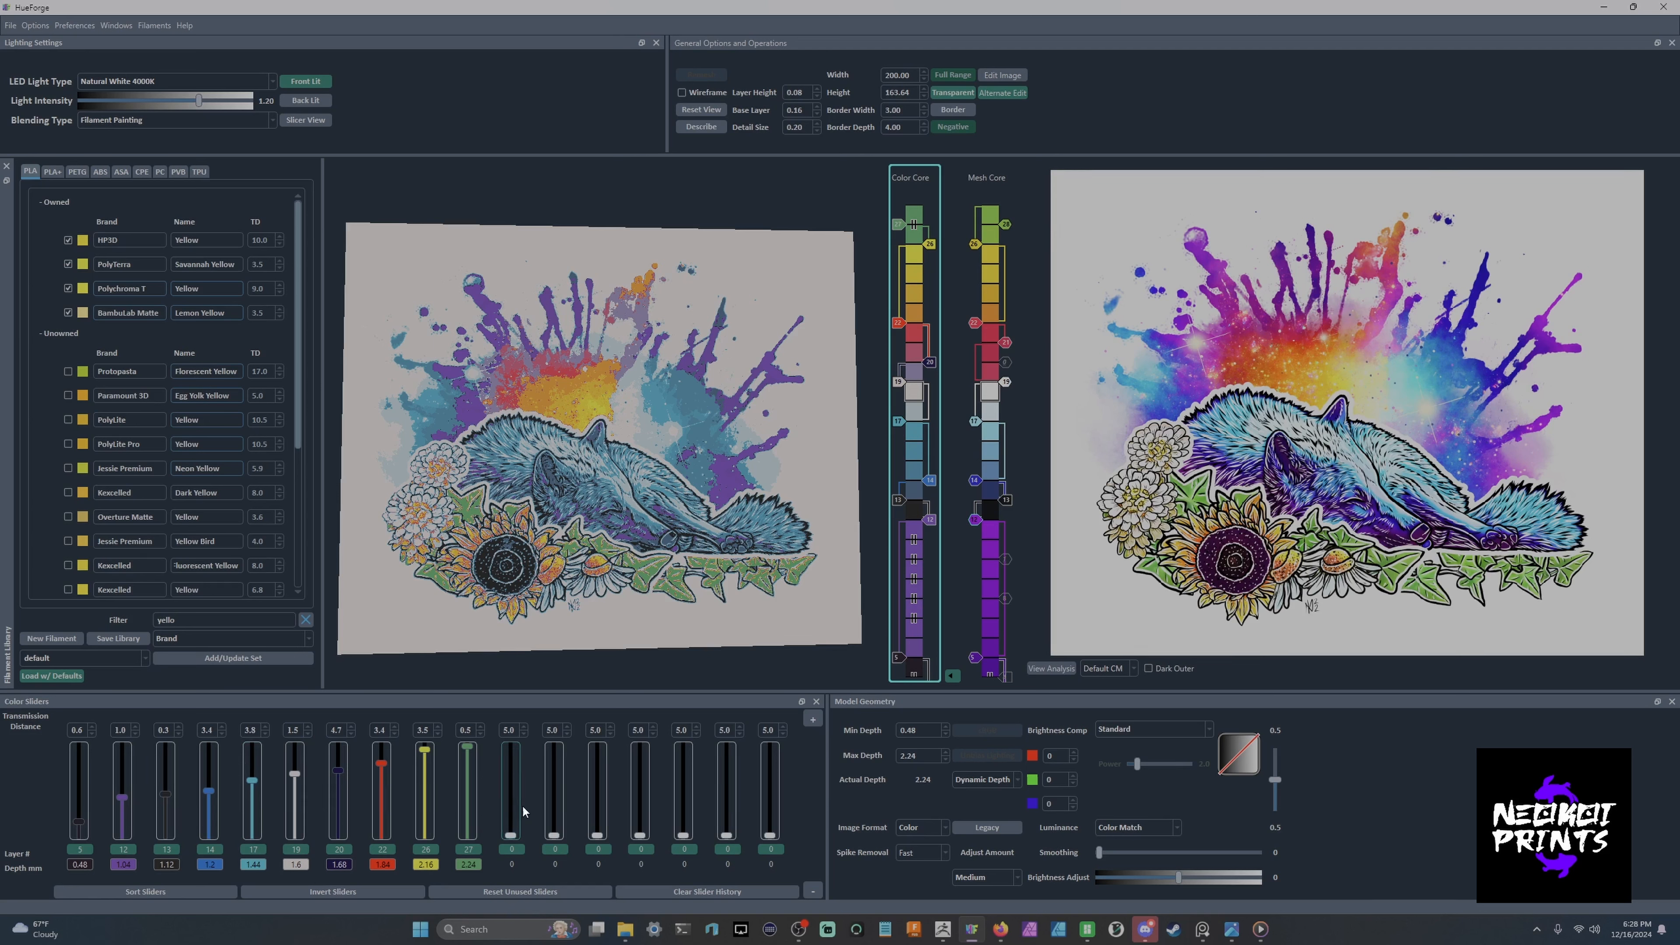
pyautogui.moveTo(629, 625)
pyautogui.mouseDown()
pyautogui.moveTo(607, 626)
pyautogui.moveTo(627, 633)
pyautogui.mouseUp()
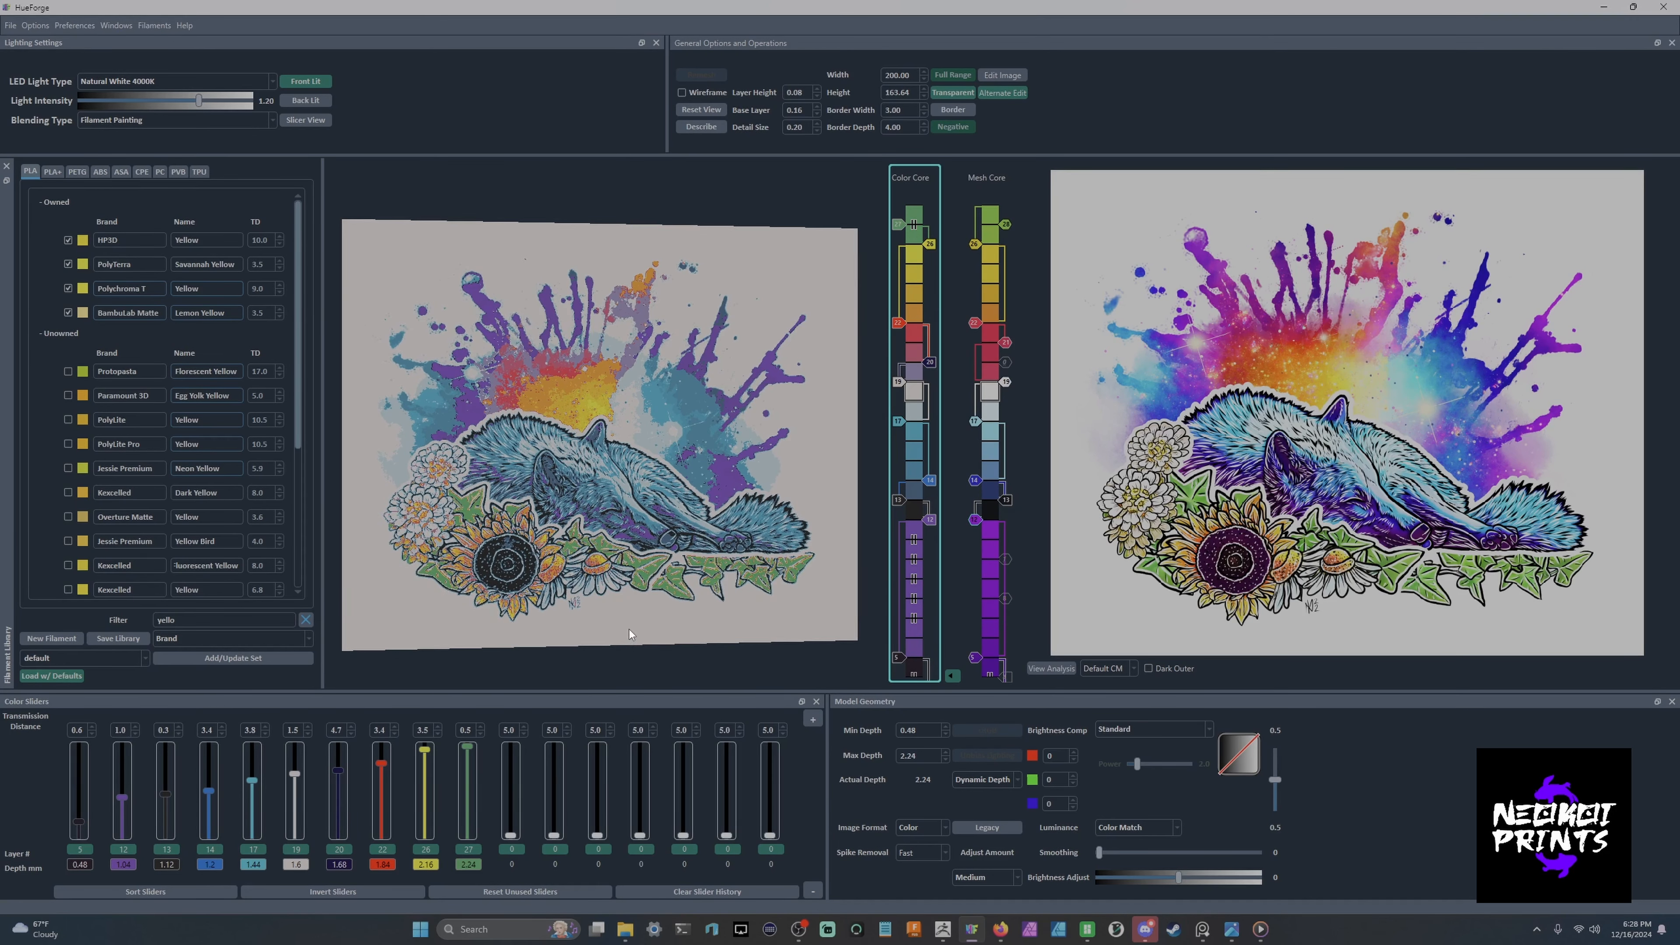
pyautogui.moveTo(628, 542); pyautogui.dragTo(636, 471)
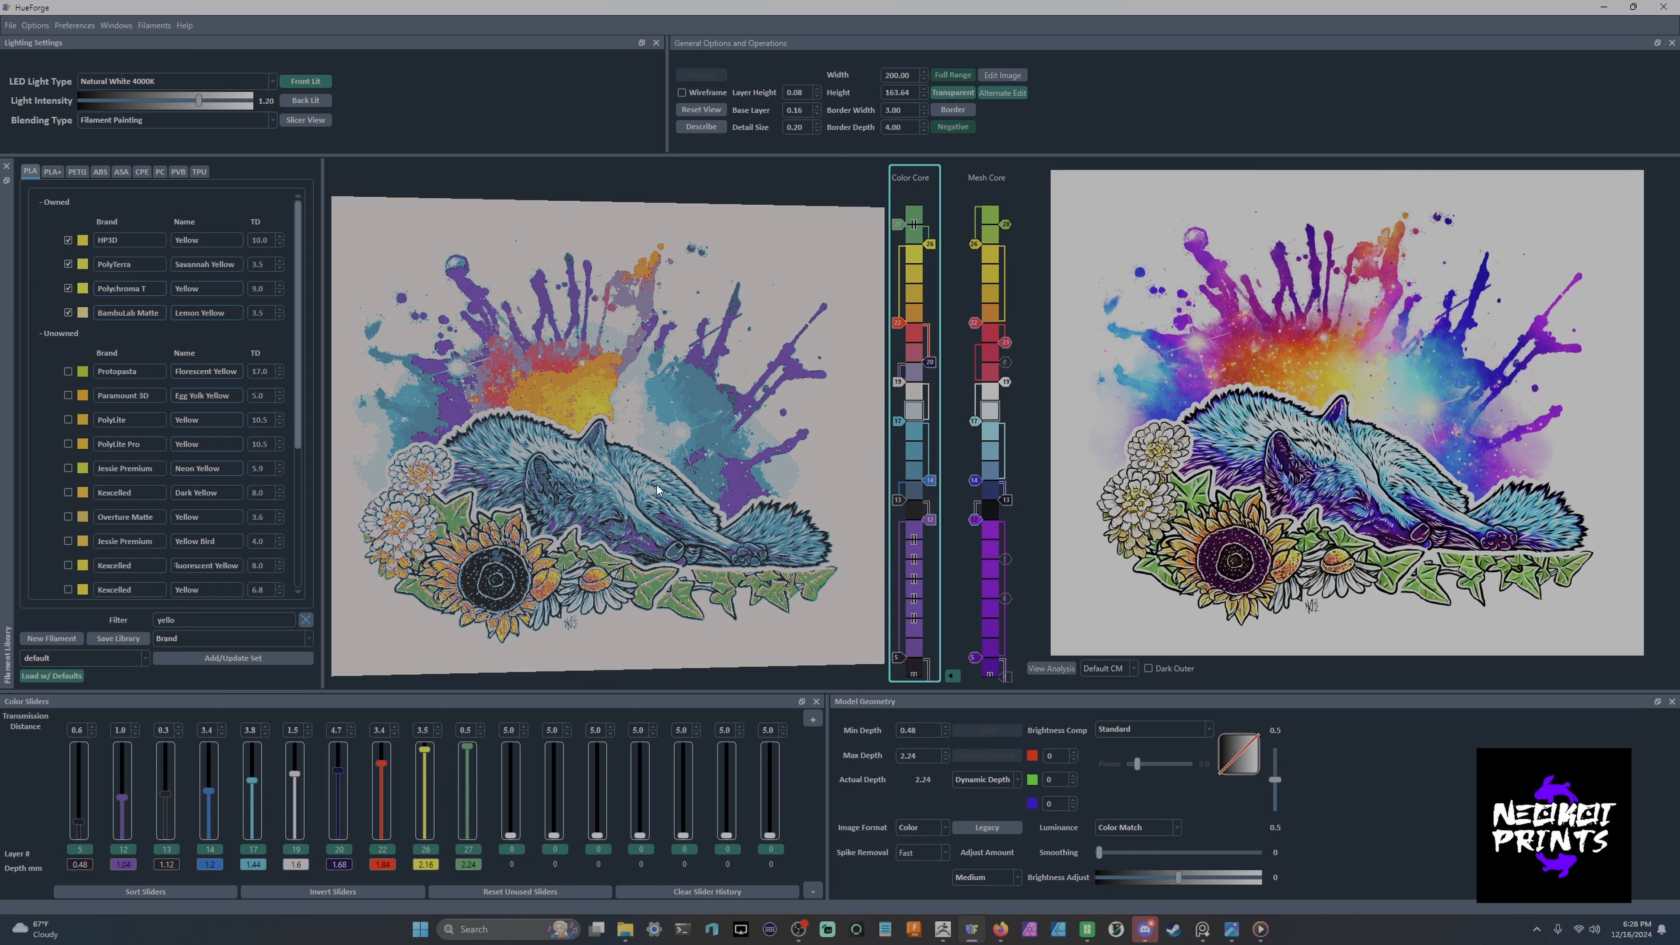
pyautogui.moveTo(742, 378); pyautogui.dragTo(710, 372)
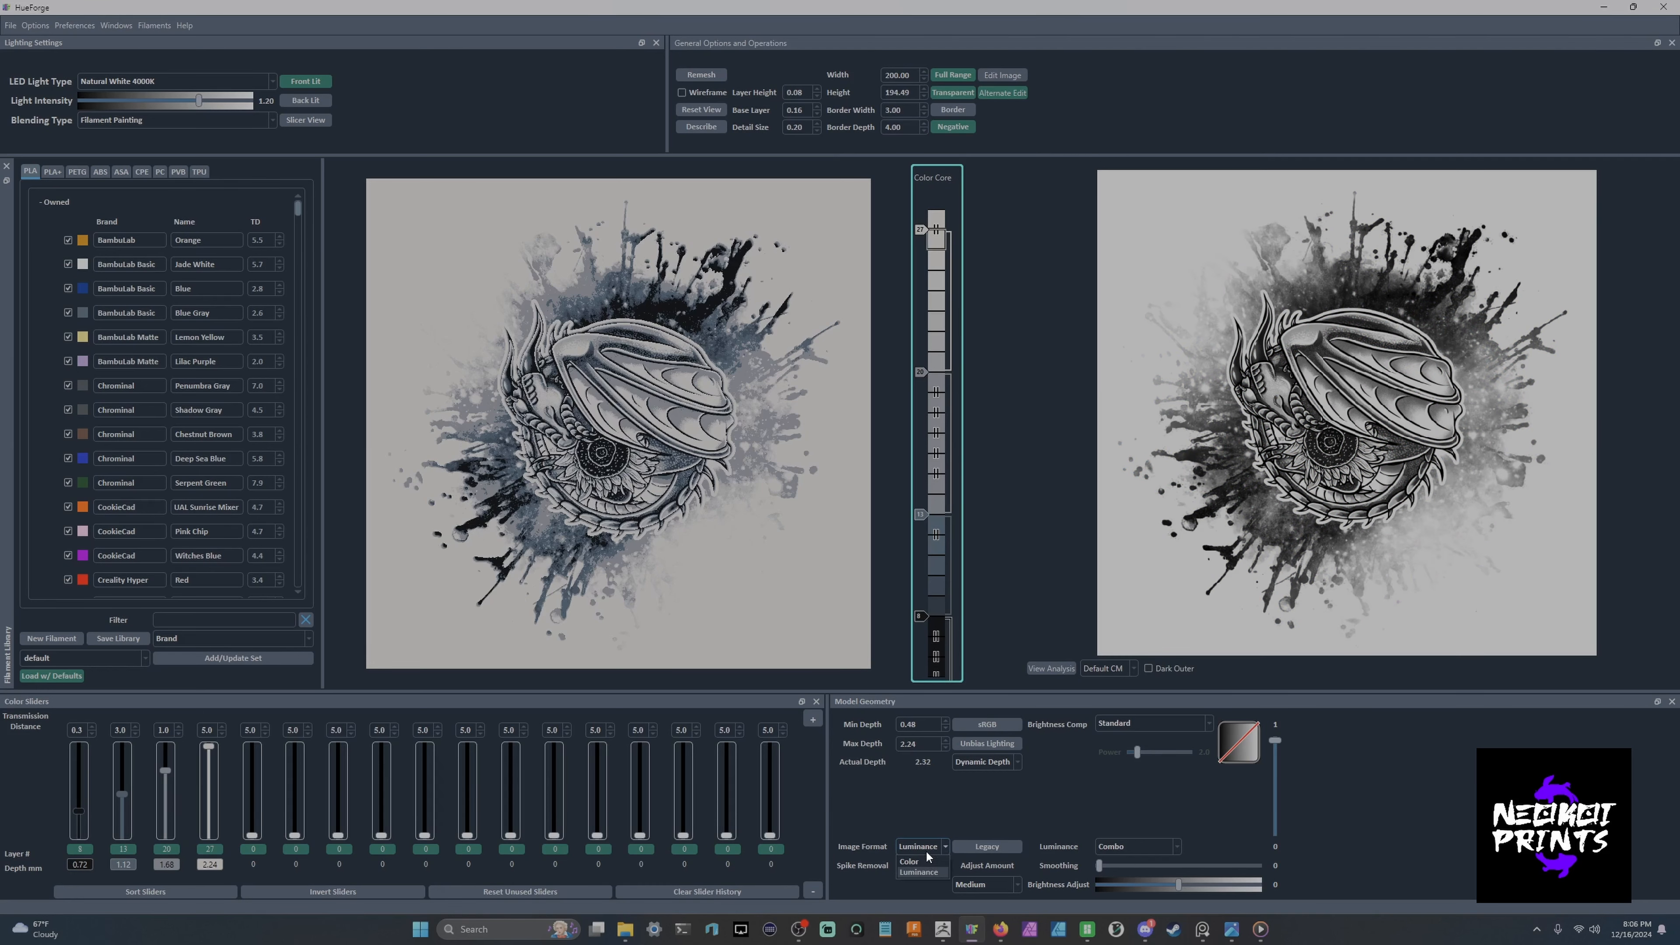
# Set the dragon eye model's image format to Color and its luminance method to Color Match.
pyautogui.click(929, 859)
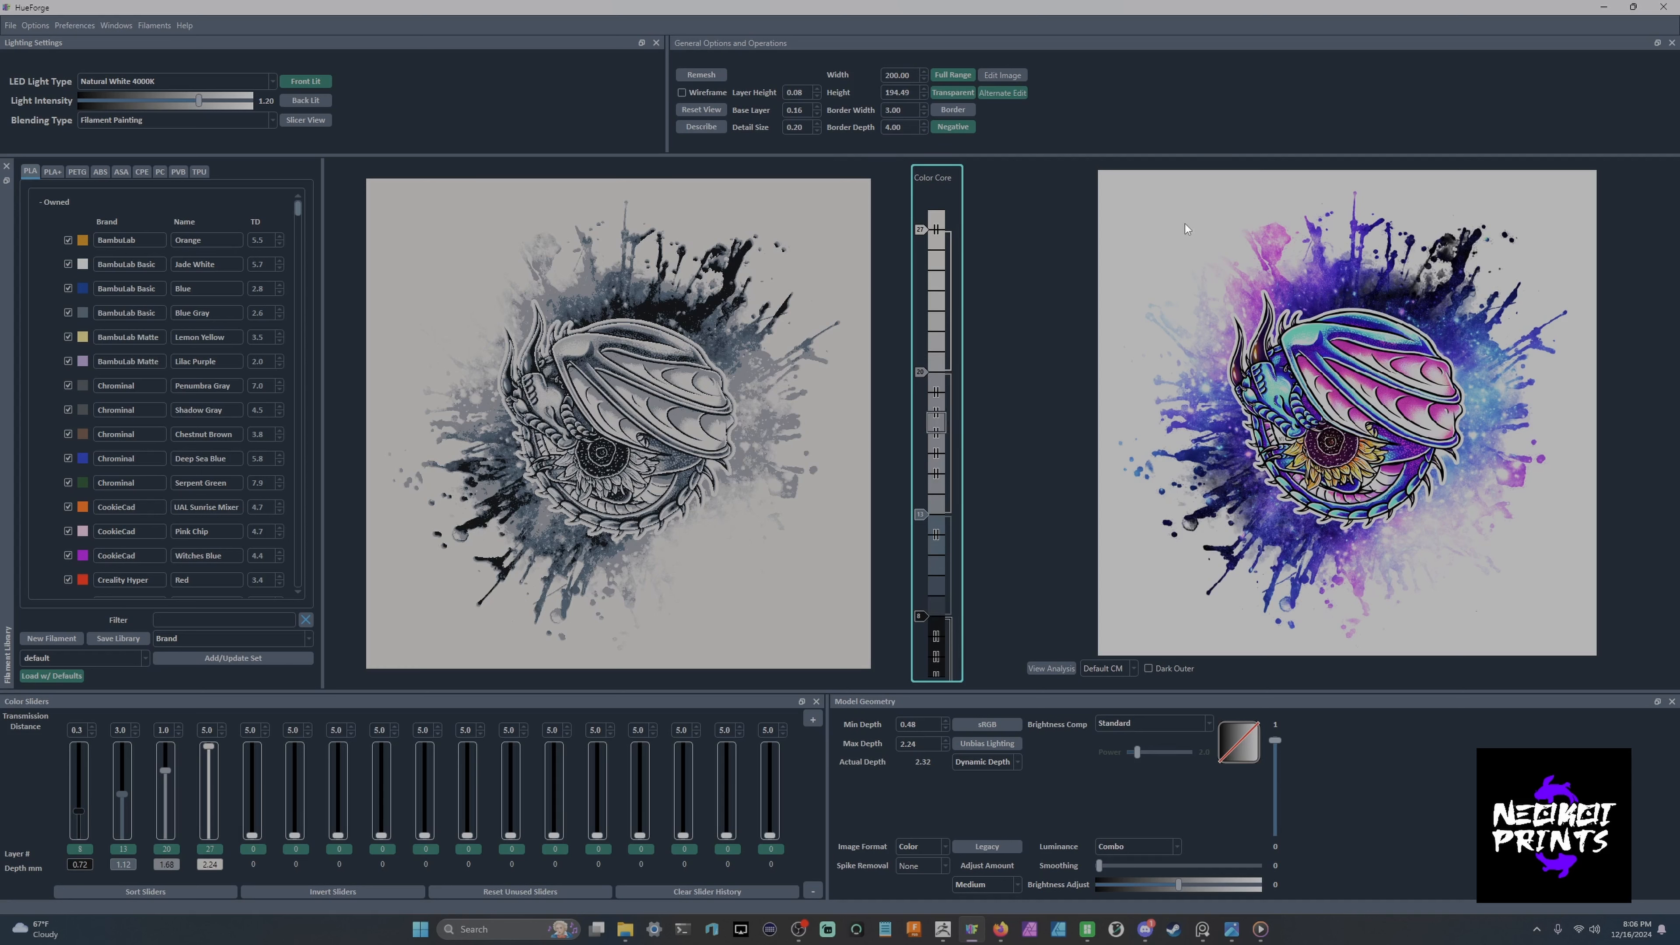
pyautogui.click(1146, 847)
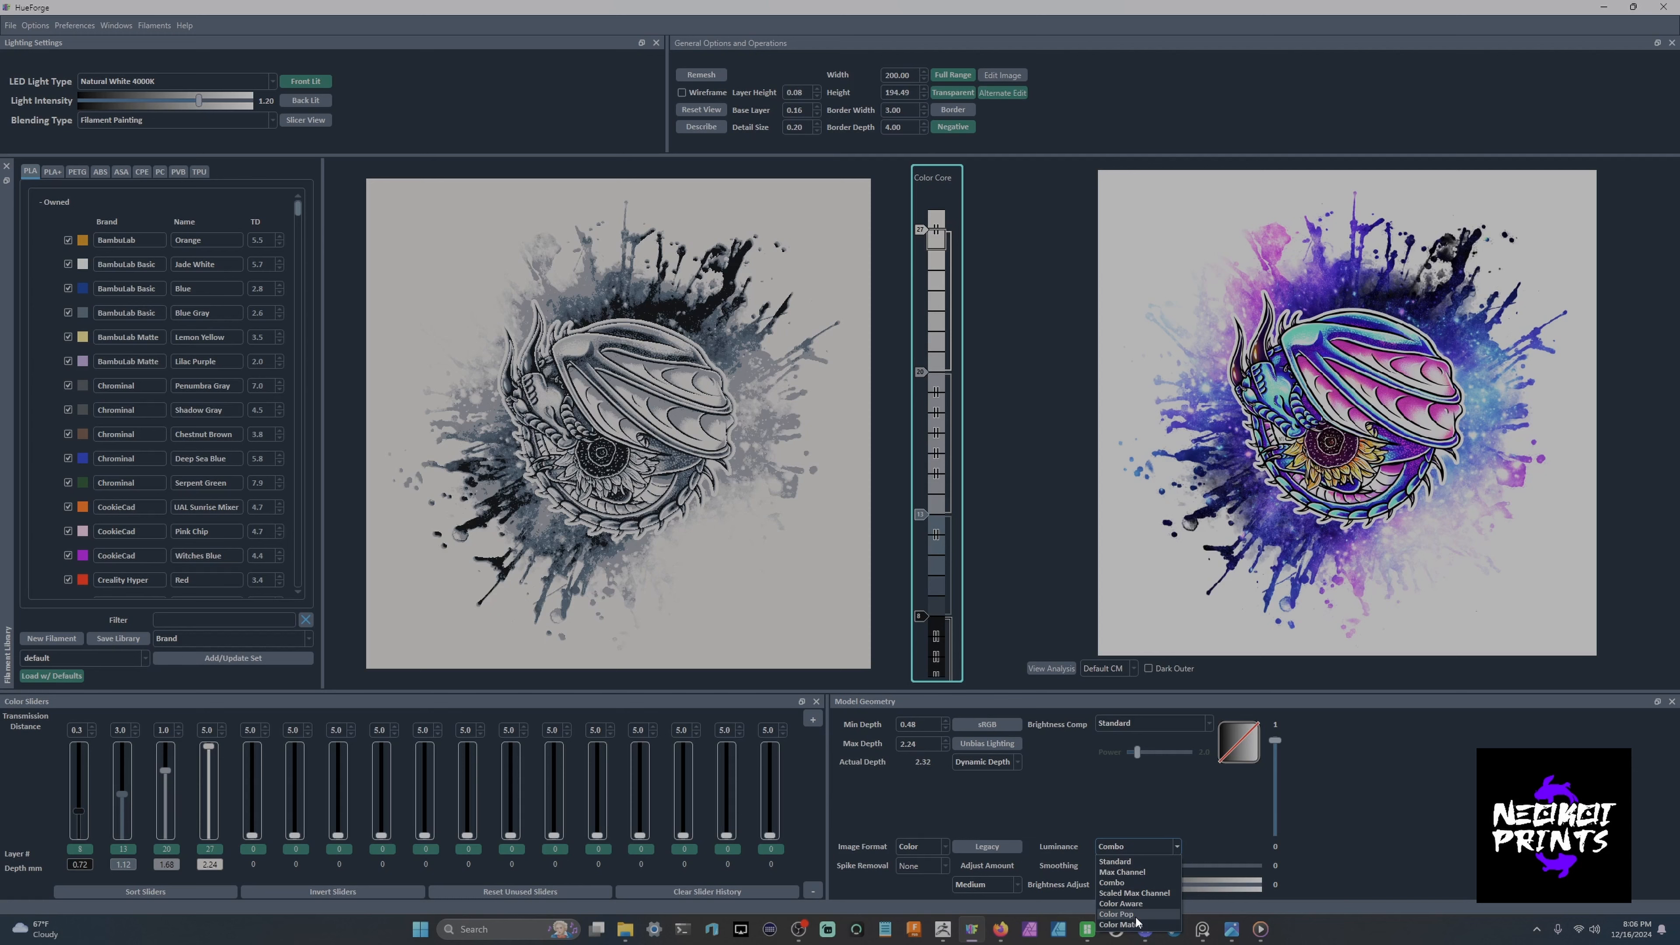
pyautogui.click(1120, 924)
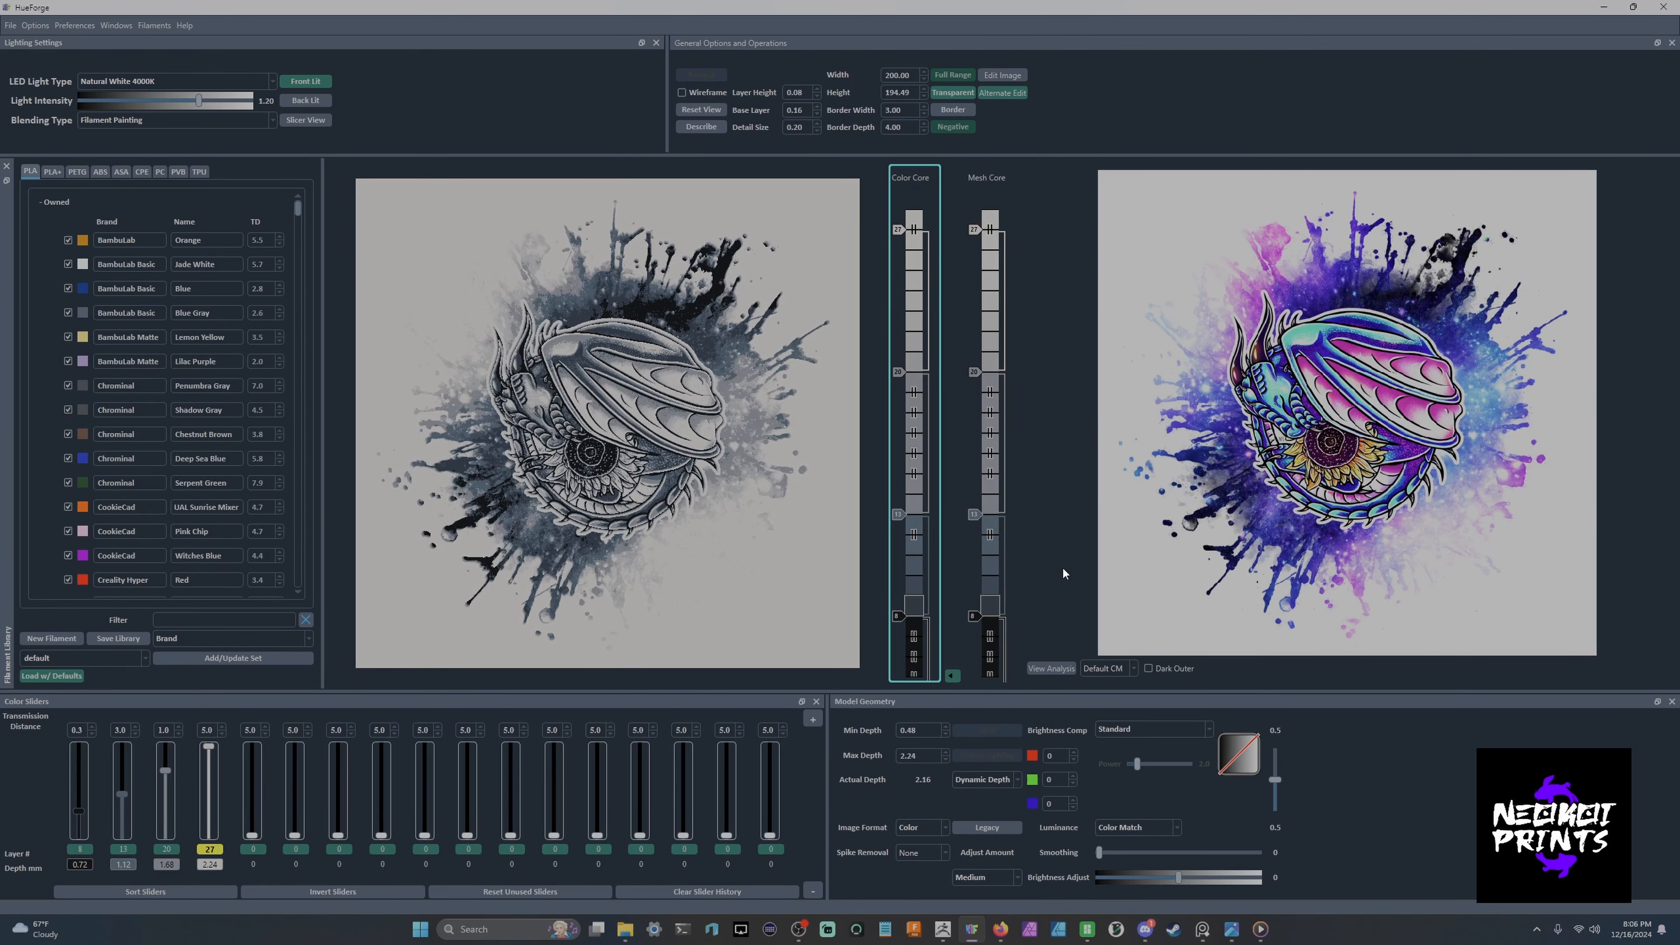
# Unlink the mesh core from the color core and add the source image's dark blue to it at 0.8 mm.
pyautogui.click(957, 674)
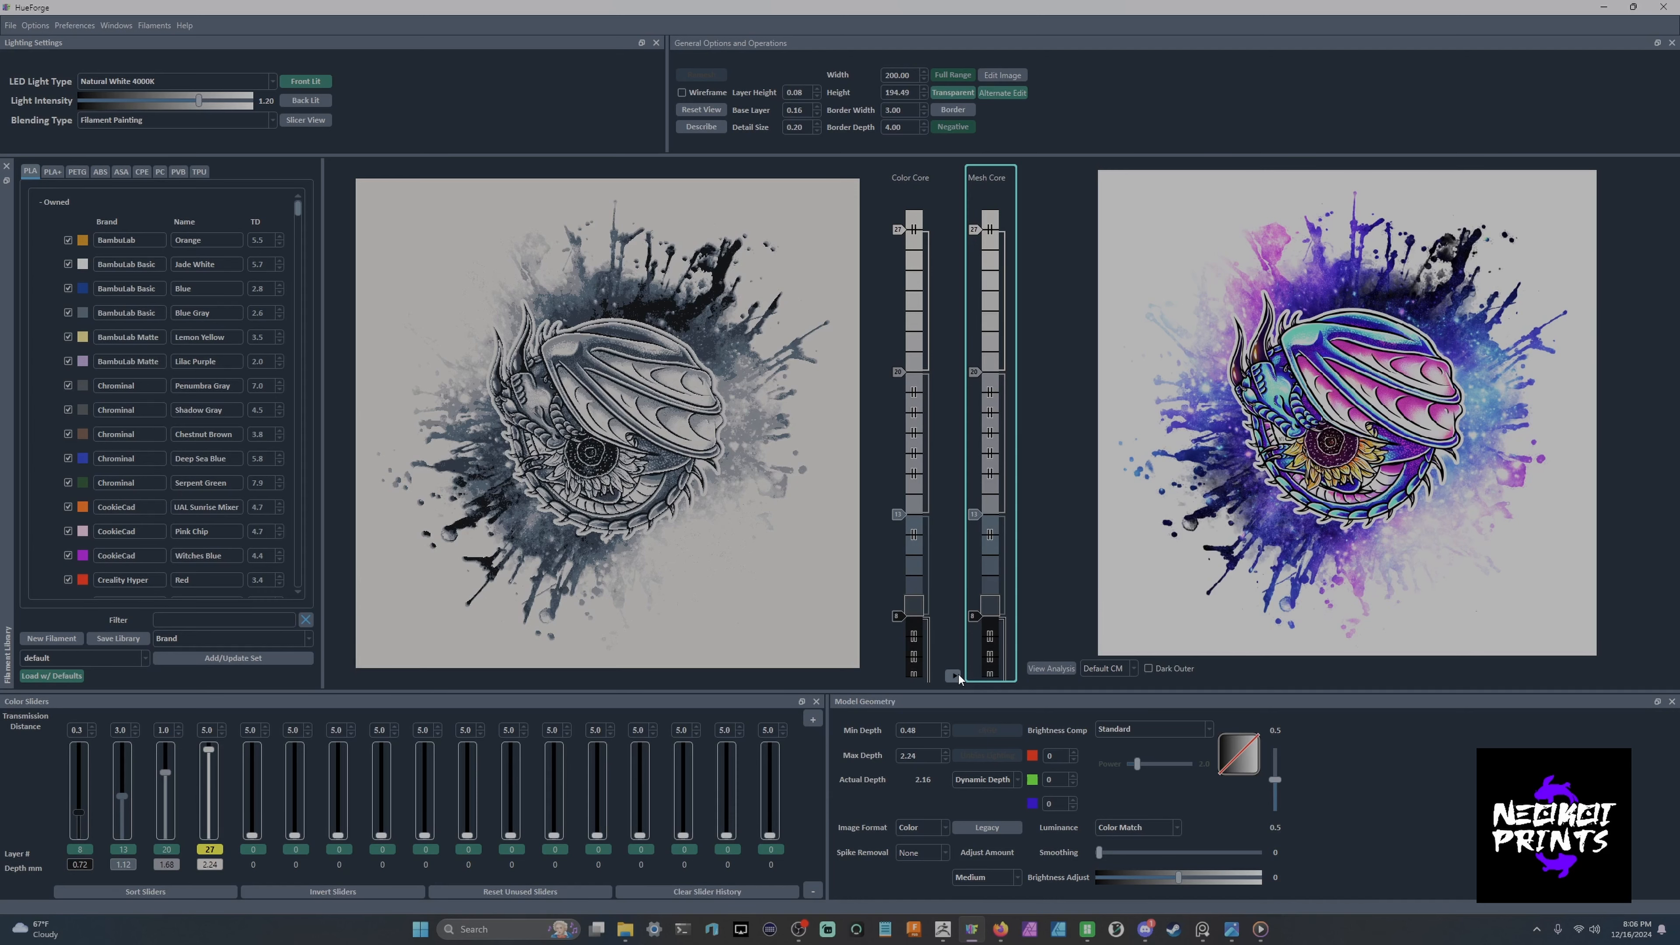
pyautogui.click(953, 674)
pyautogui.moveTo(1292, 470)
pyautogui.moveTo(1363, 457)
pyautogui.click(990, 598)
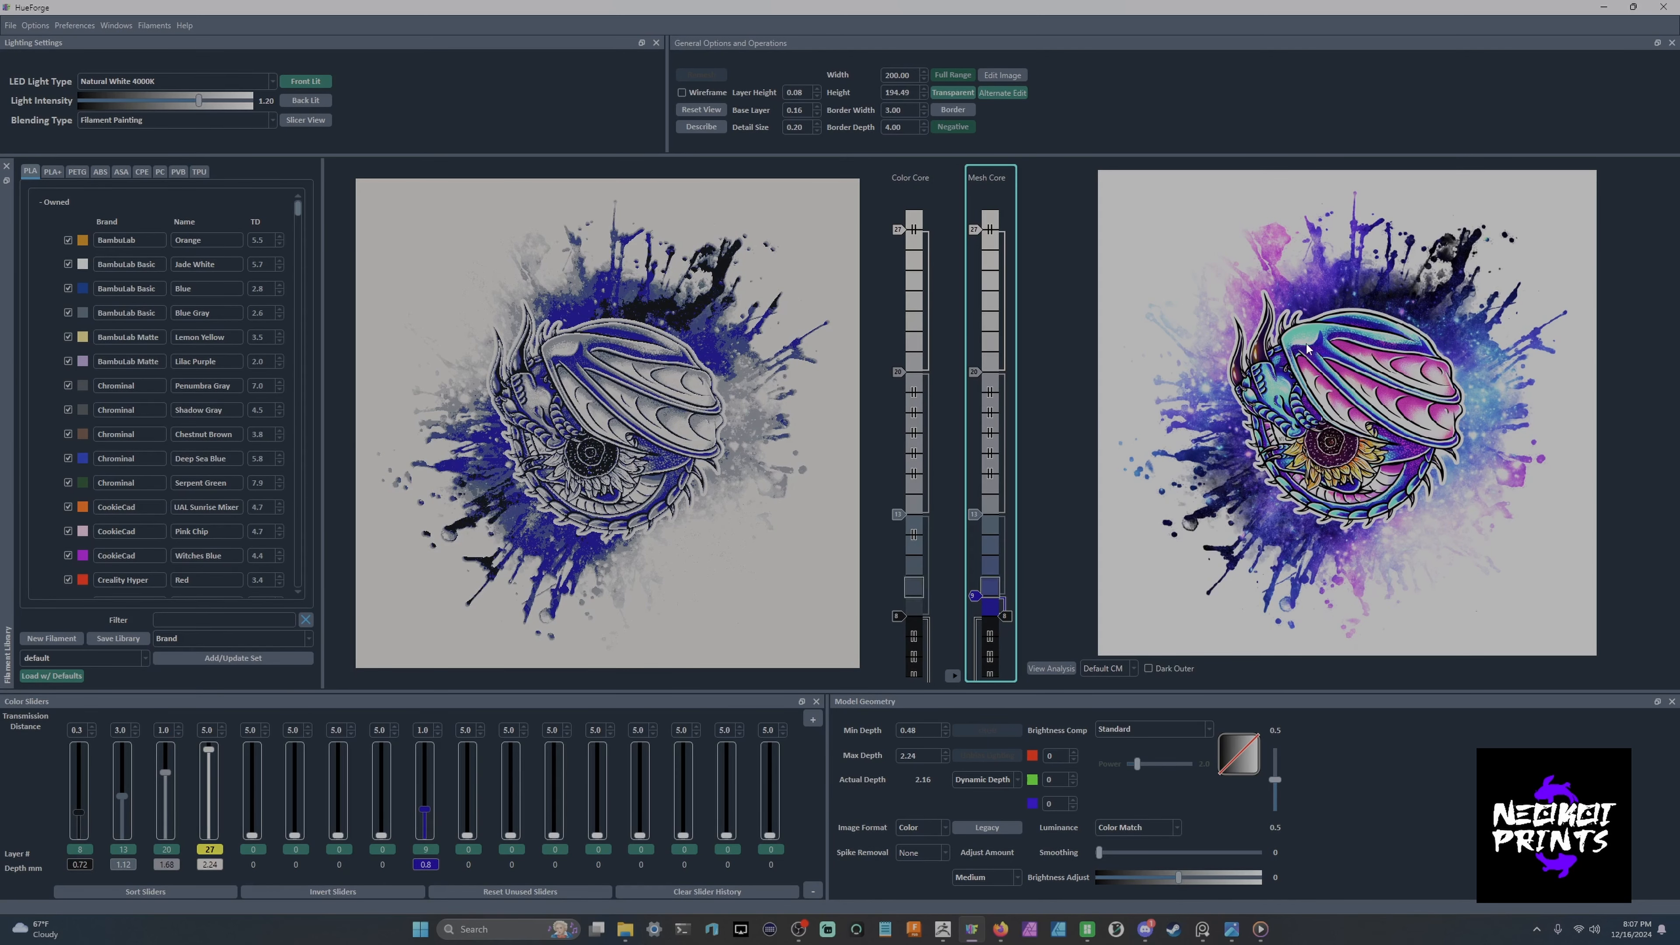
# Add the source image's teal at 1.04 mm, purple at 0.64 mm and white at 0.48 mm to the mesh core.
pyautogui.moveTo(1311, 336); pyautogui.dragTo(990, 522)
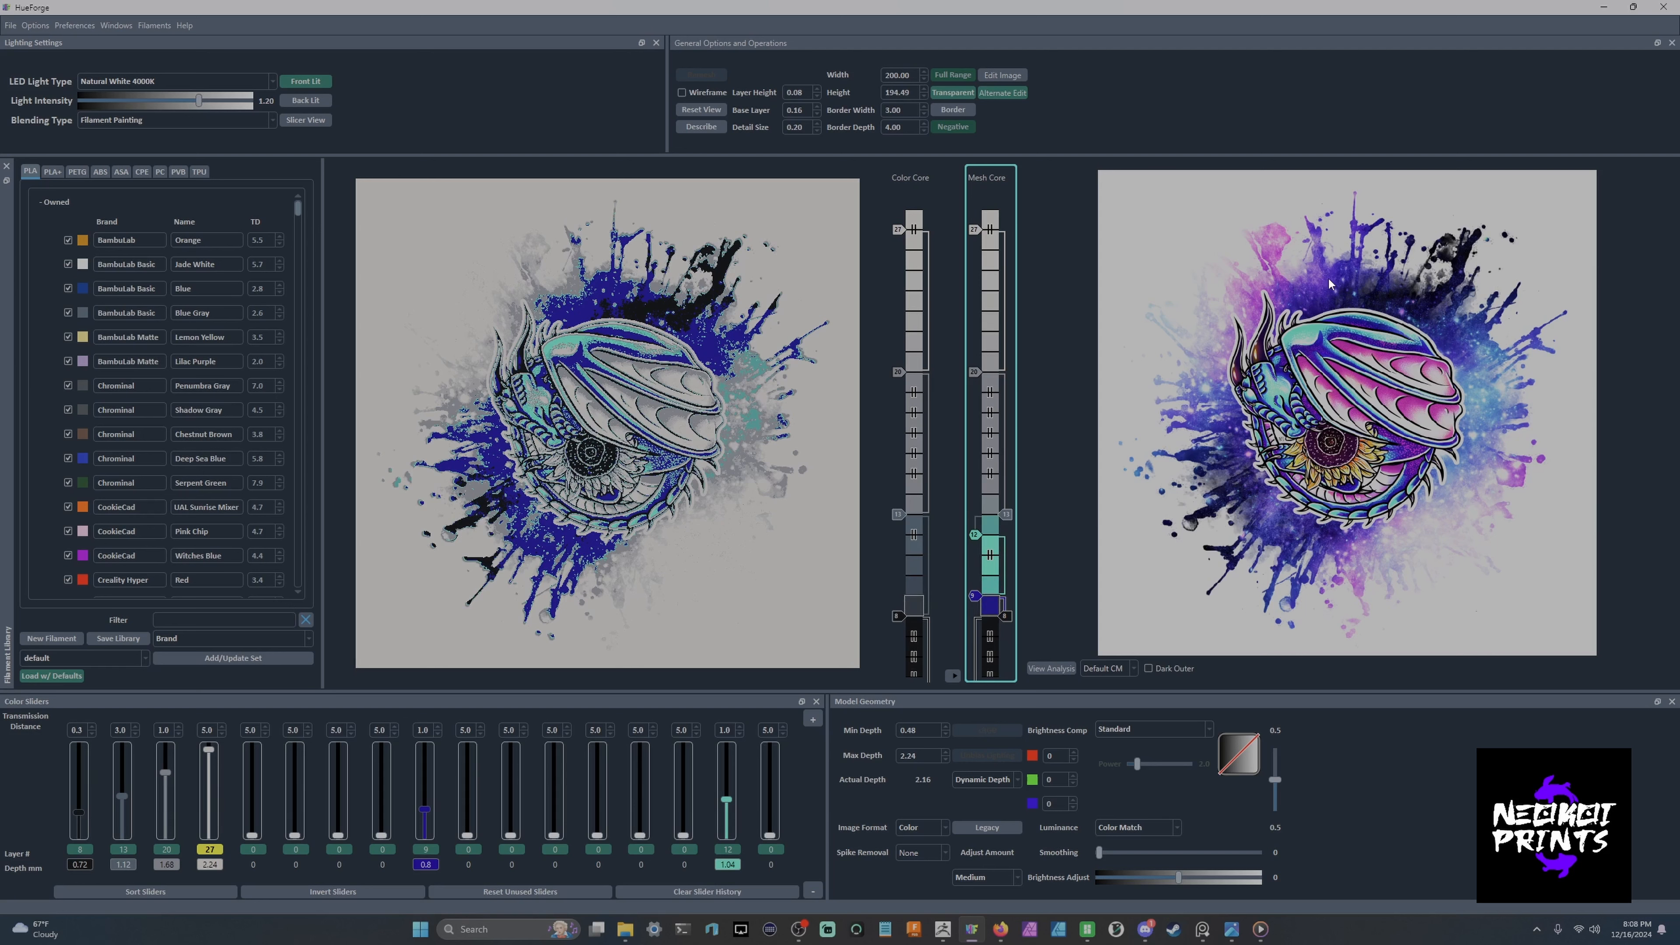
pyautogui.moveTo(1352, 314); pyautogui.dragTo(991, 637)
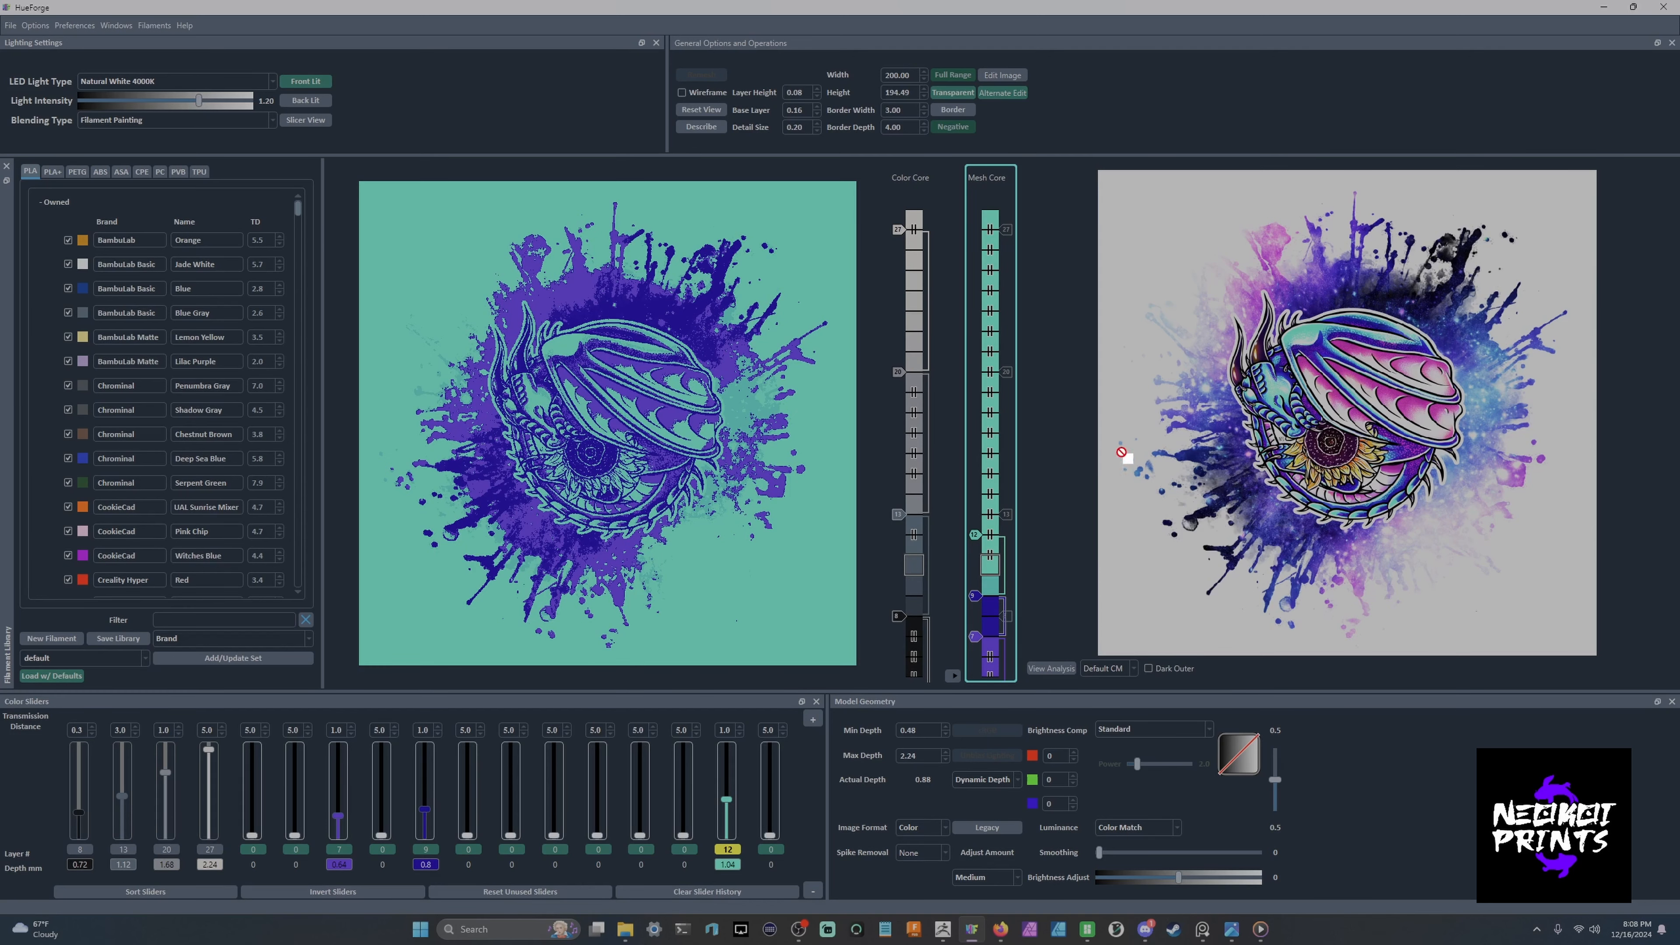
pyautogui.click(989, 663)
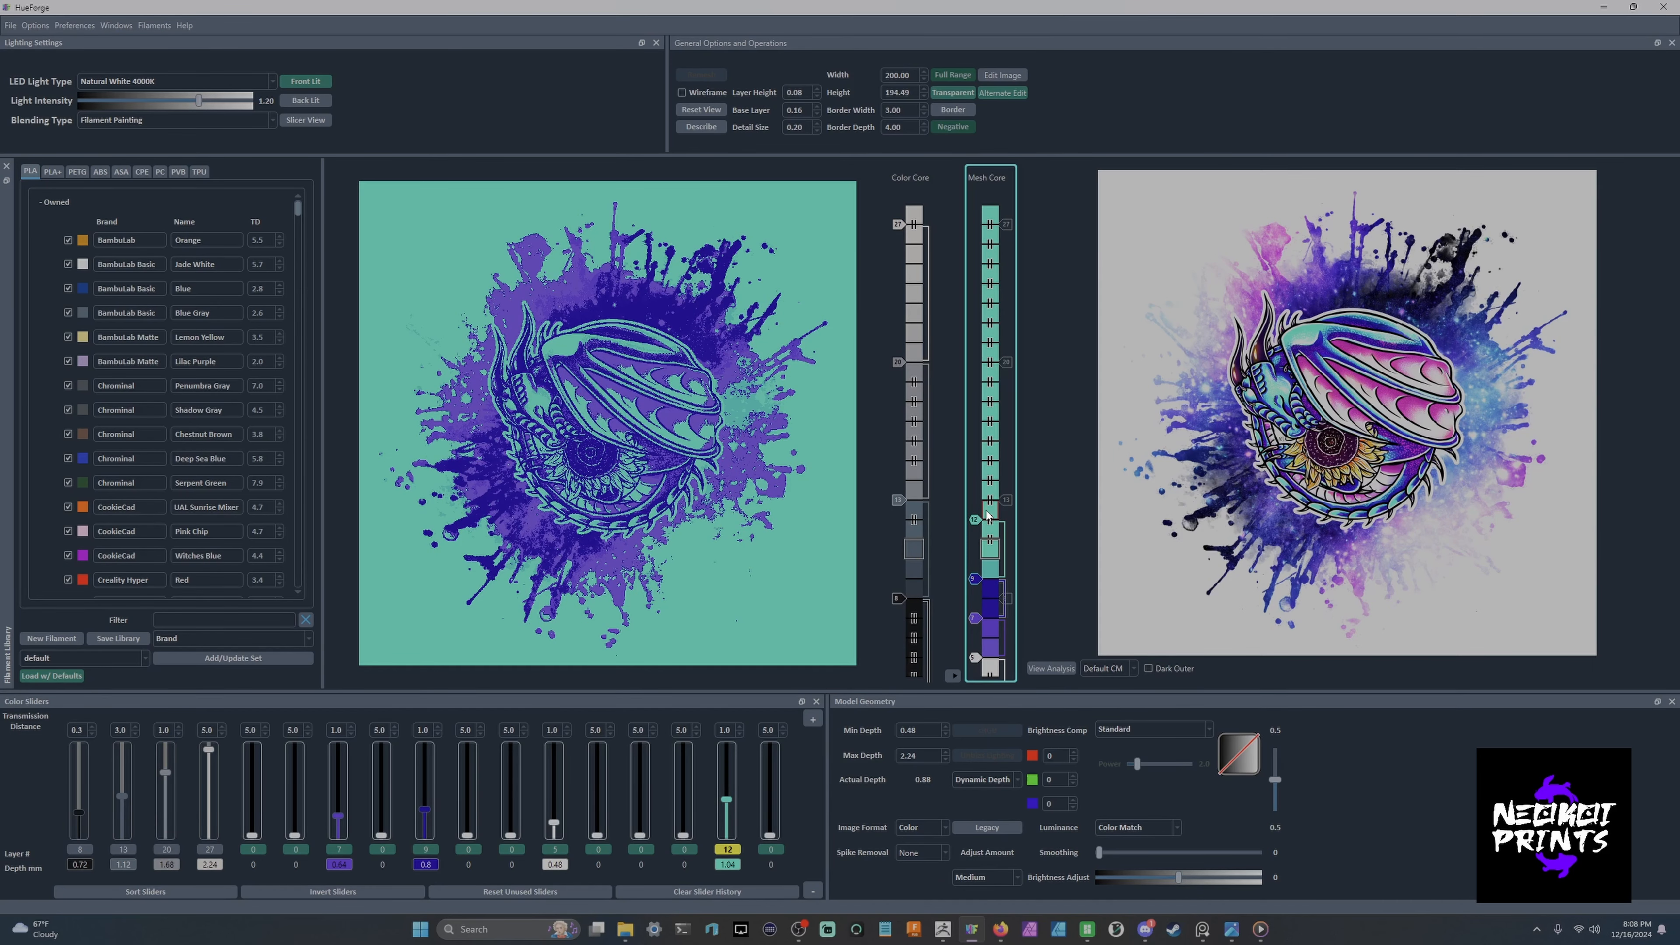
# Raise the mesh core swaps to 1.28 mm for teal, 1.04 mm for dark blue, 0.8 mm for purple and 0.64 mm for white.
pyautogui.scroll(3, 971, 516)
pyautogui.scroll(2, 972, 575)
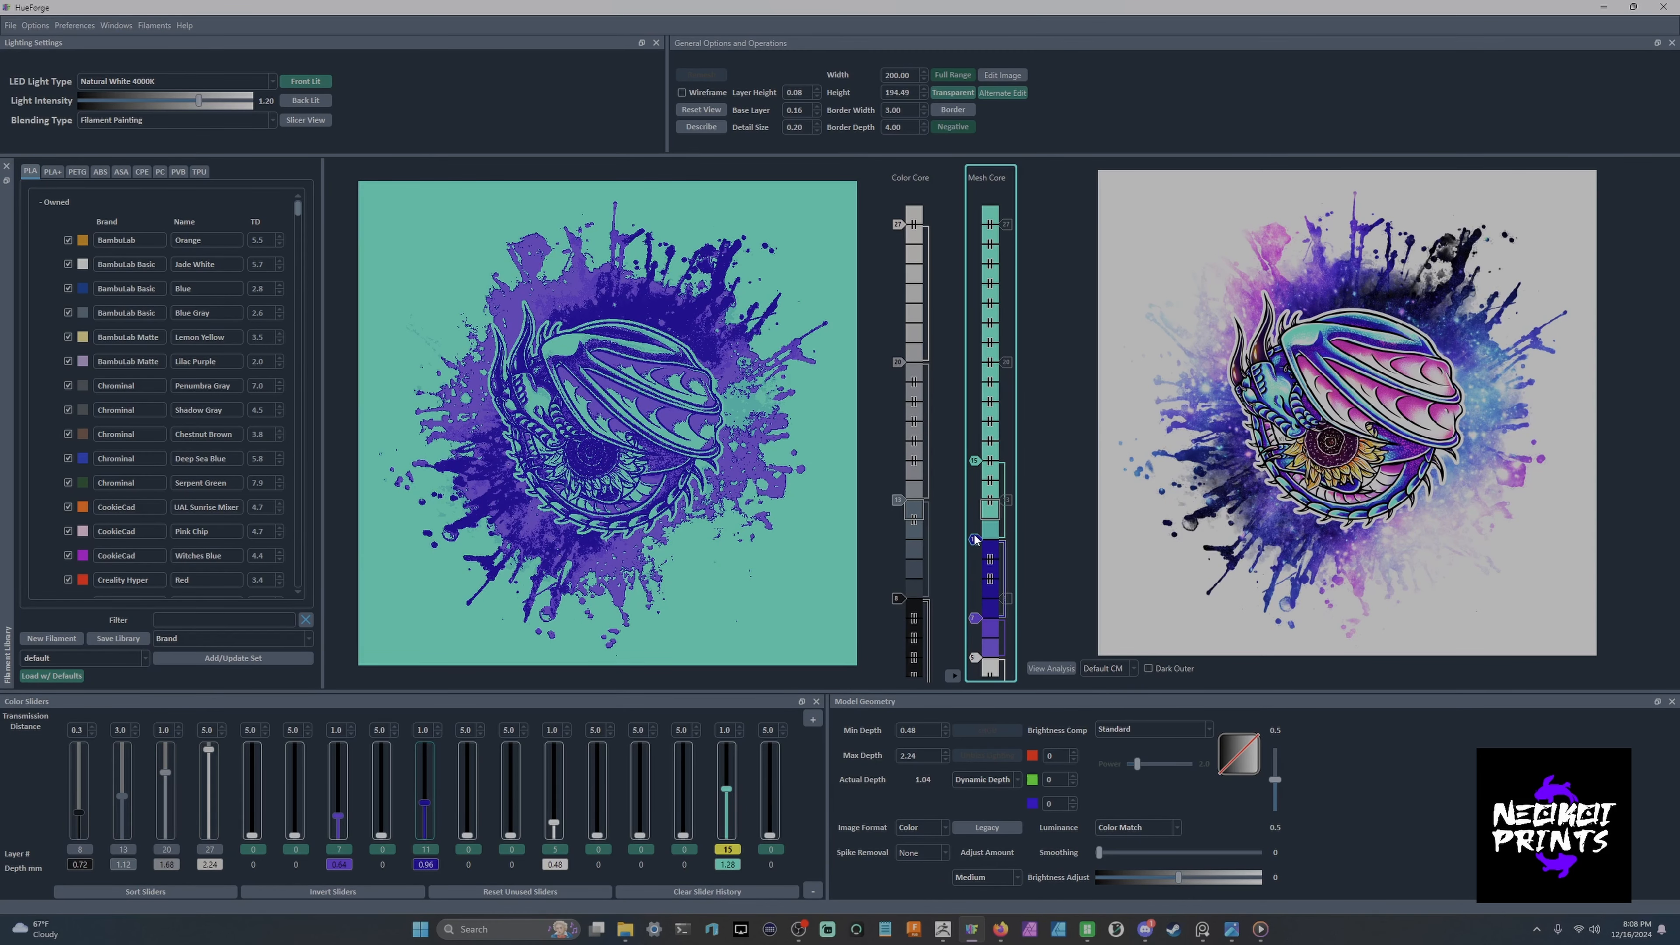
pyautogui.scroll(1, 973, 536)
pyautogui.scroll(2, 975, 615)
pyautogui.scroll(1, 974, 576)
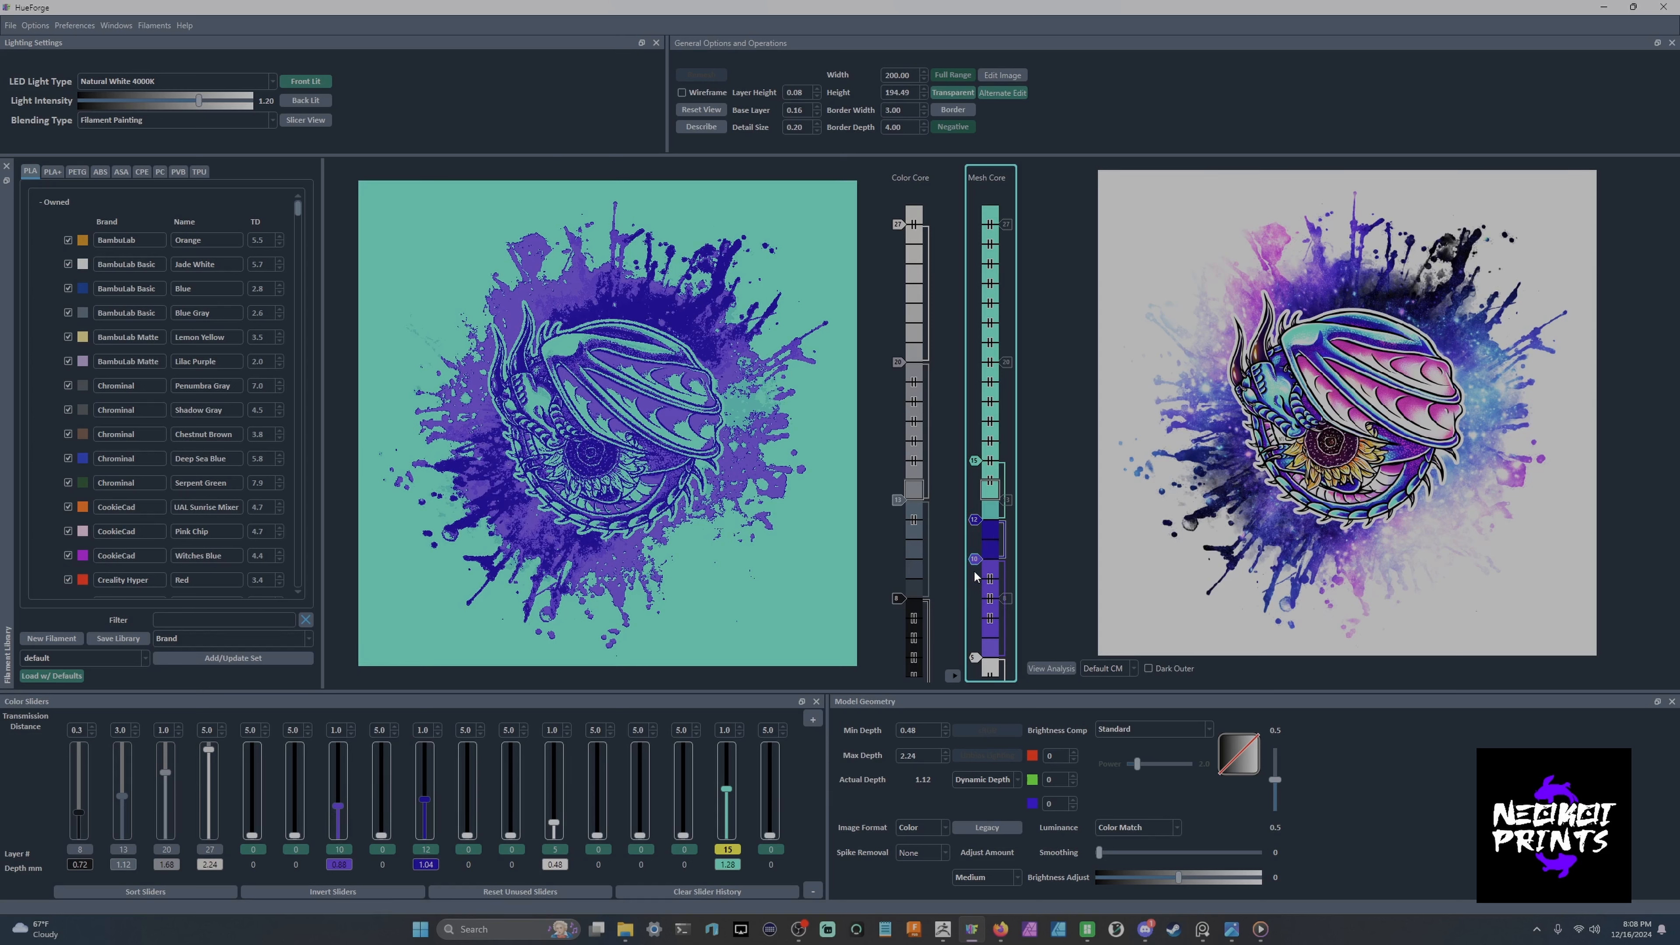
pyautogui.scroll(1, 975, 656)
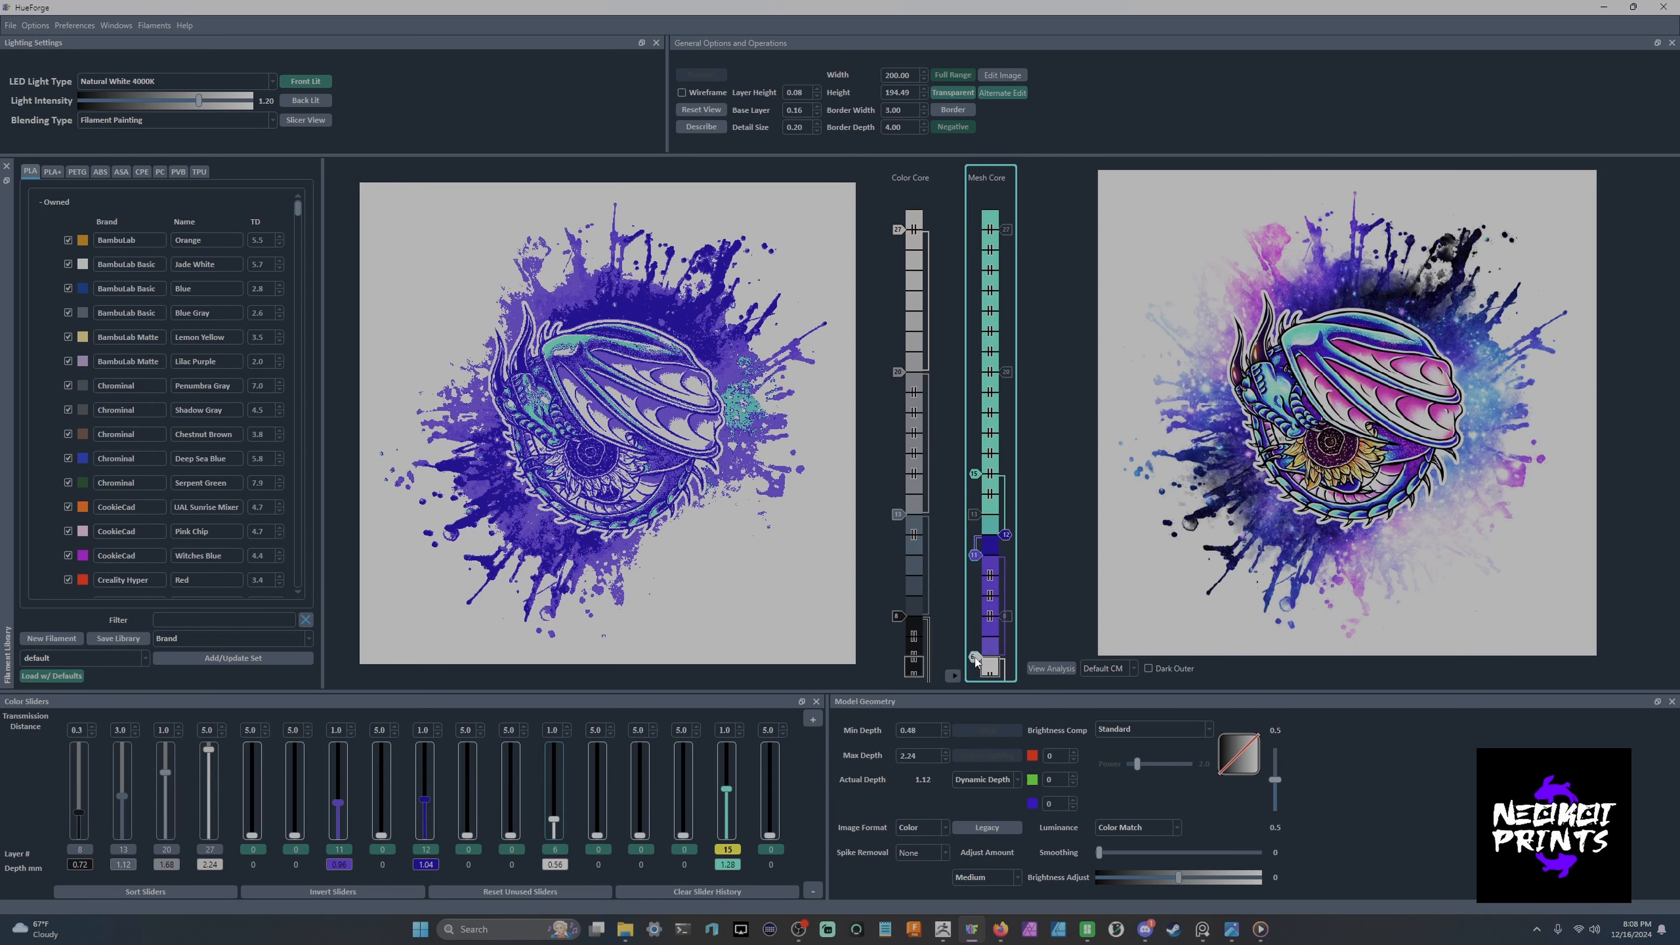
pyautogui.scroll(1, 974, 653)
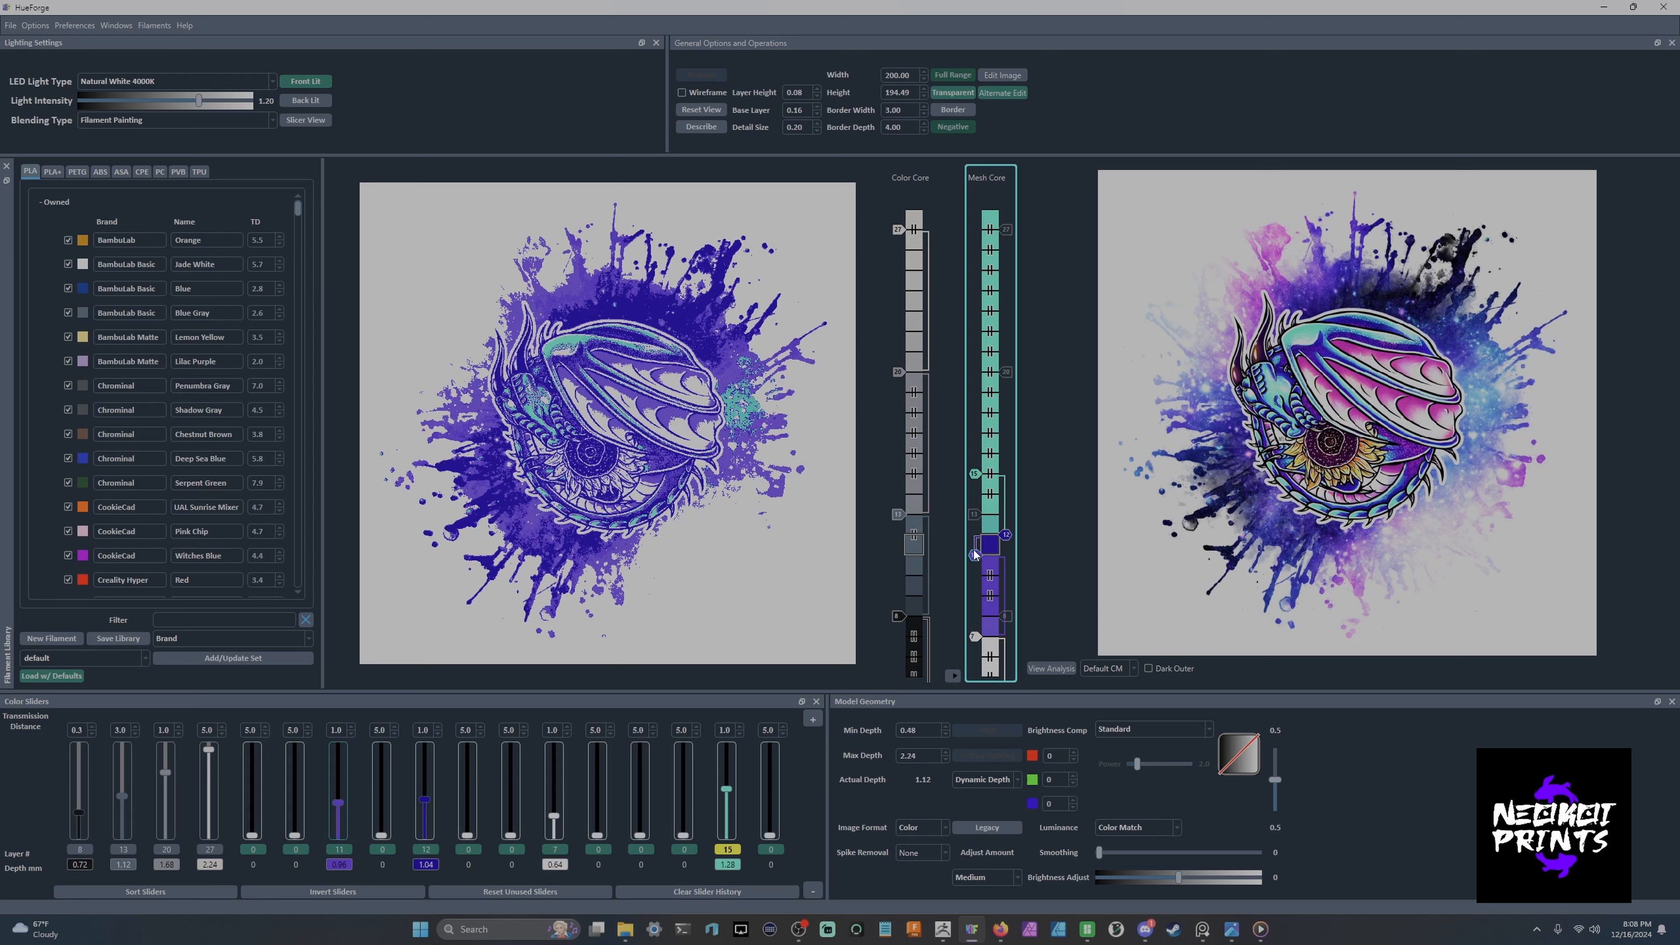
pyautogui.scroll(-1, 972, 558)
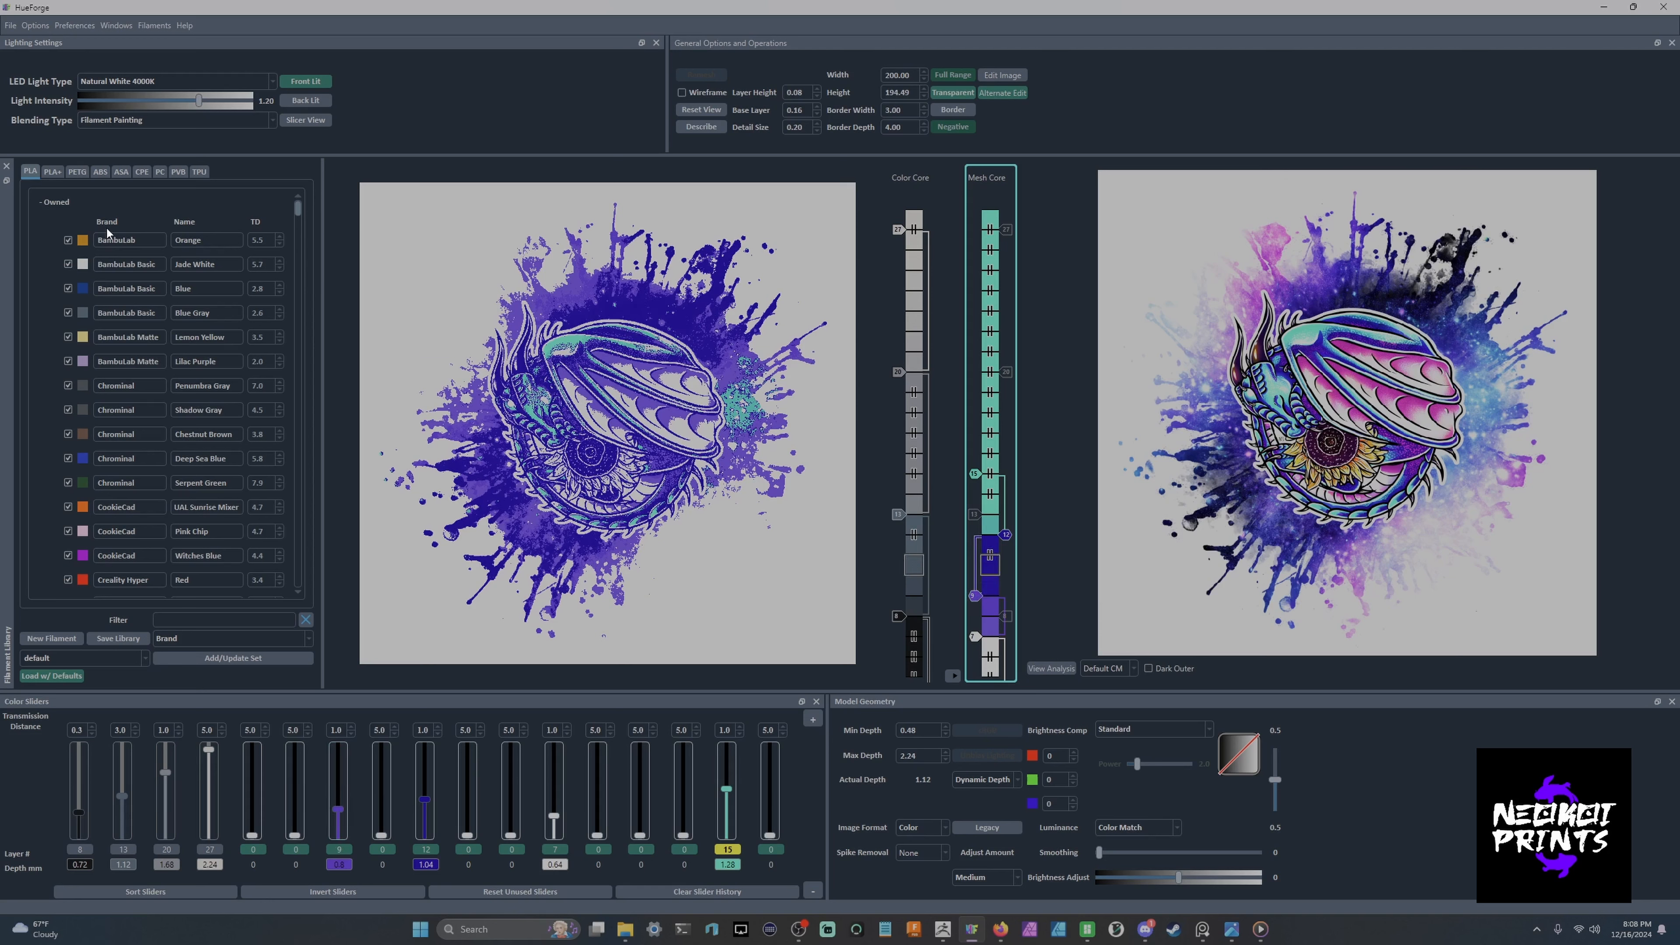
# Add the sunflower's yellow at 1.68 mm and the wing's magenta at 1.36 mm to the mesh core.
pyautogui.moveTo(1256, 633)
pyautogui.moveTo(1300, 465)
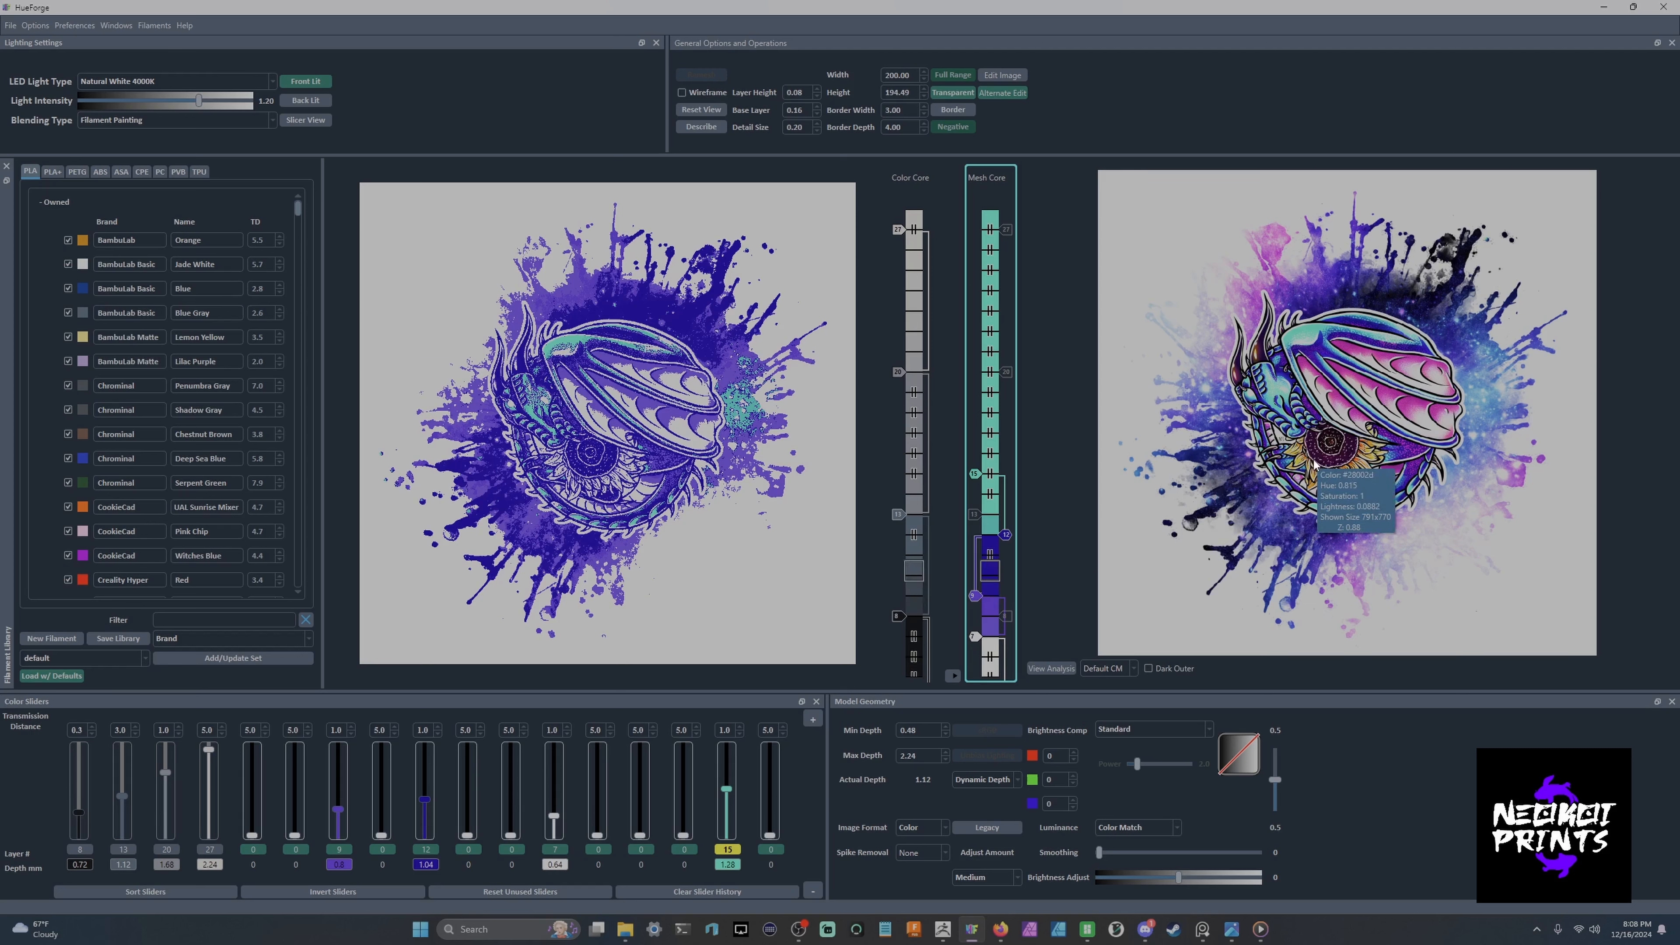
pyautogui.moveTo(1300, 465); pyautogui.dragTo(998, 371)
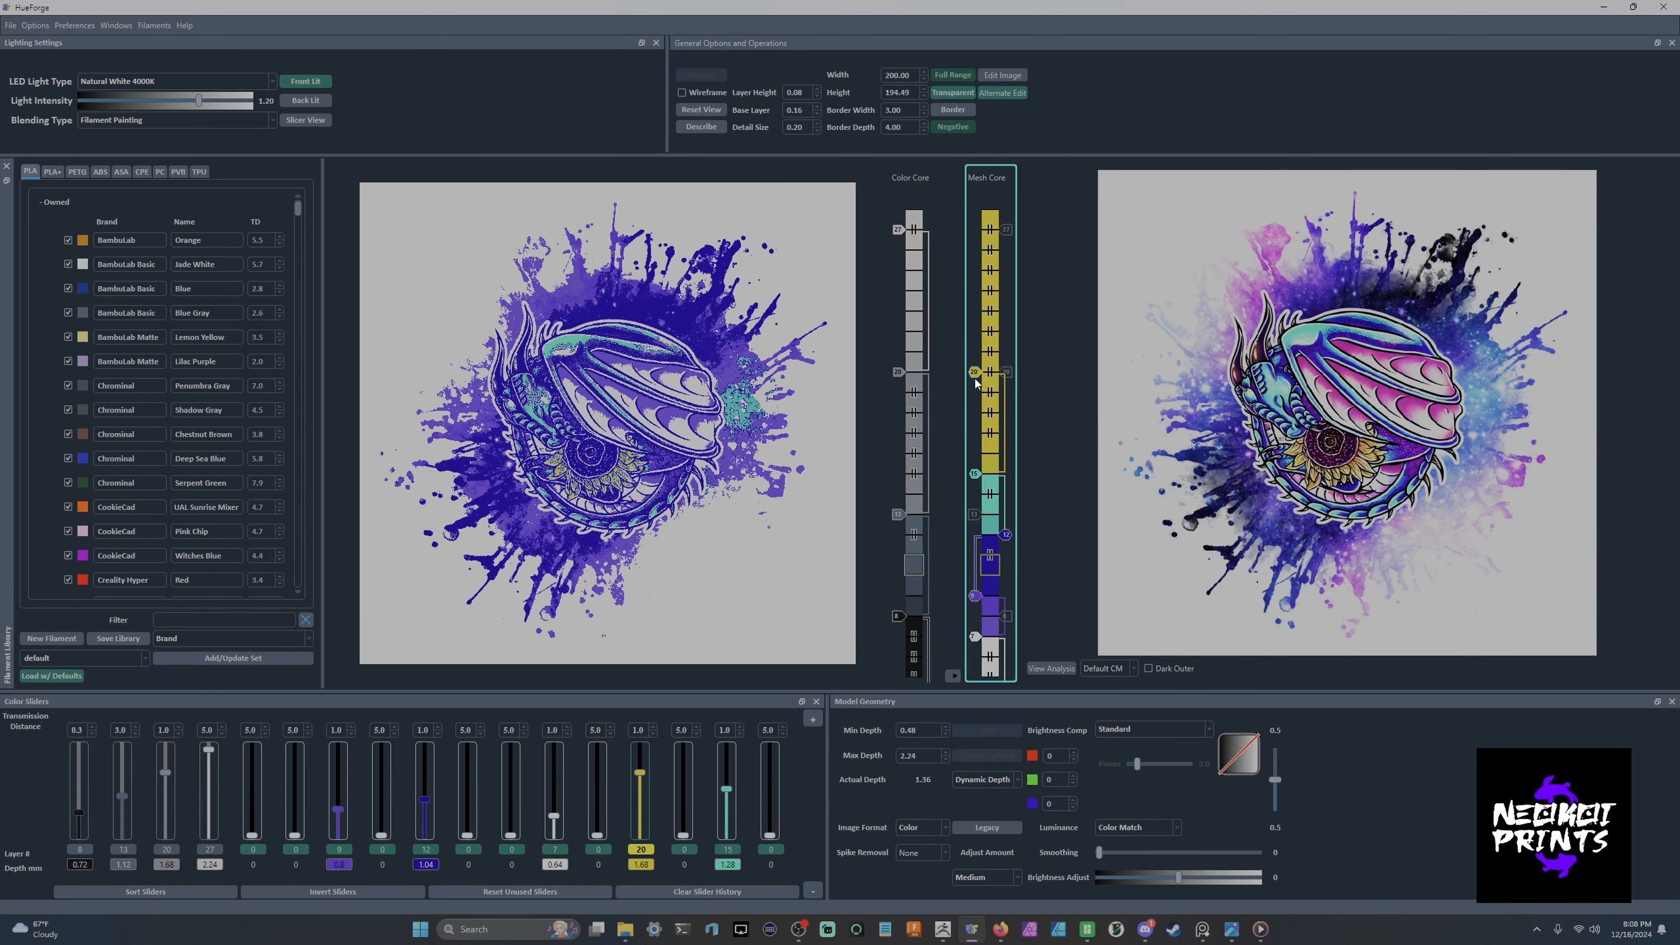
pyautogui.moveTo(1324, 494)
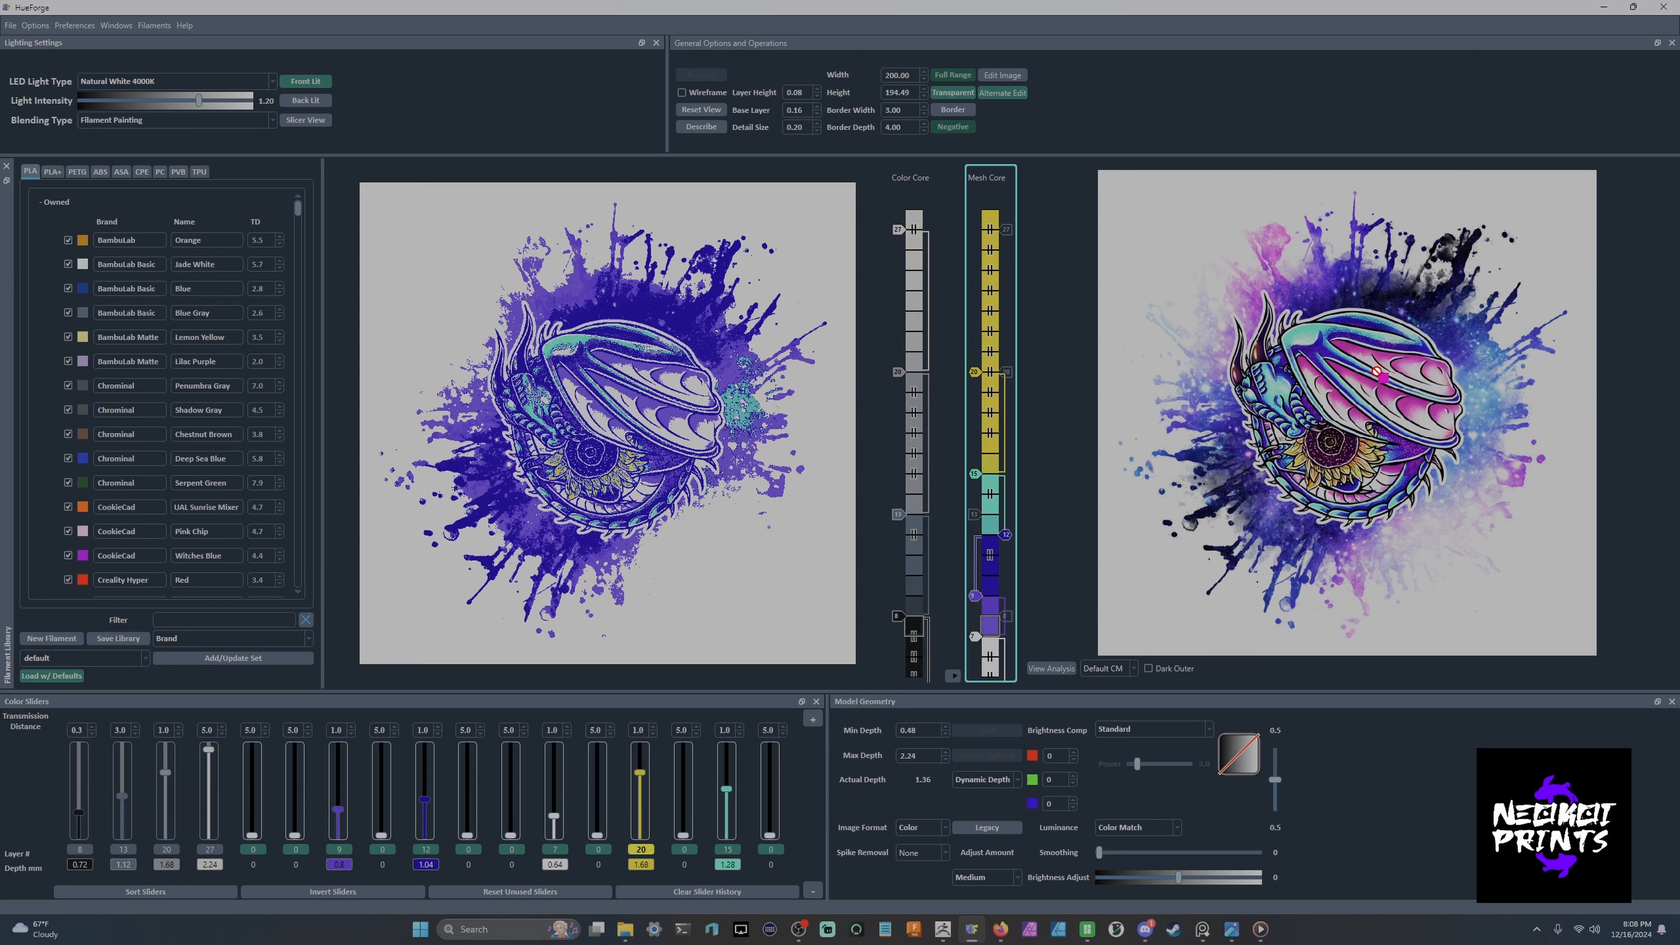
pyautogui.moveTo(1007, 440); pyautogui.dragTo(1006, 442)
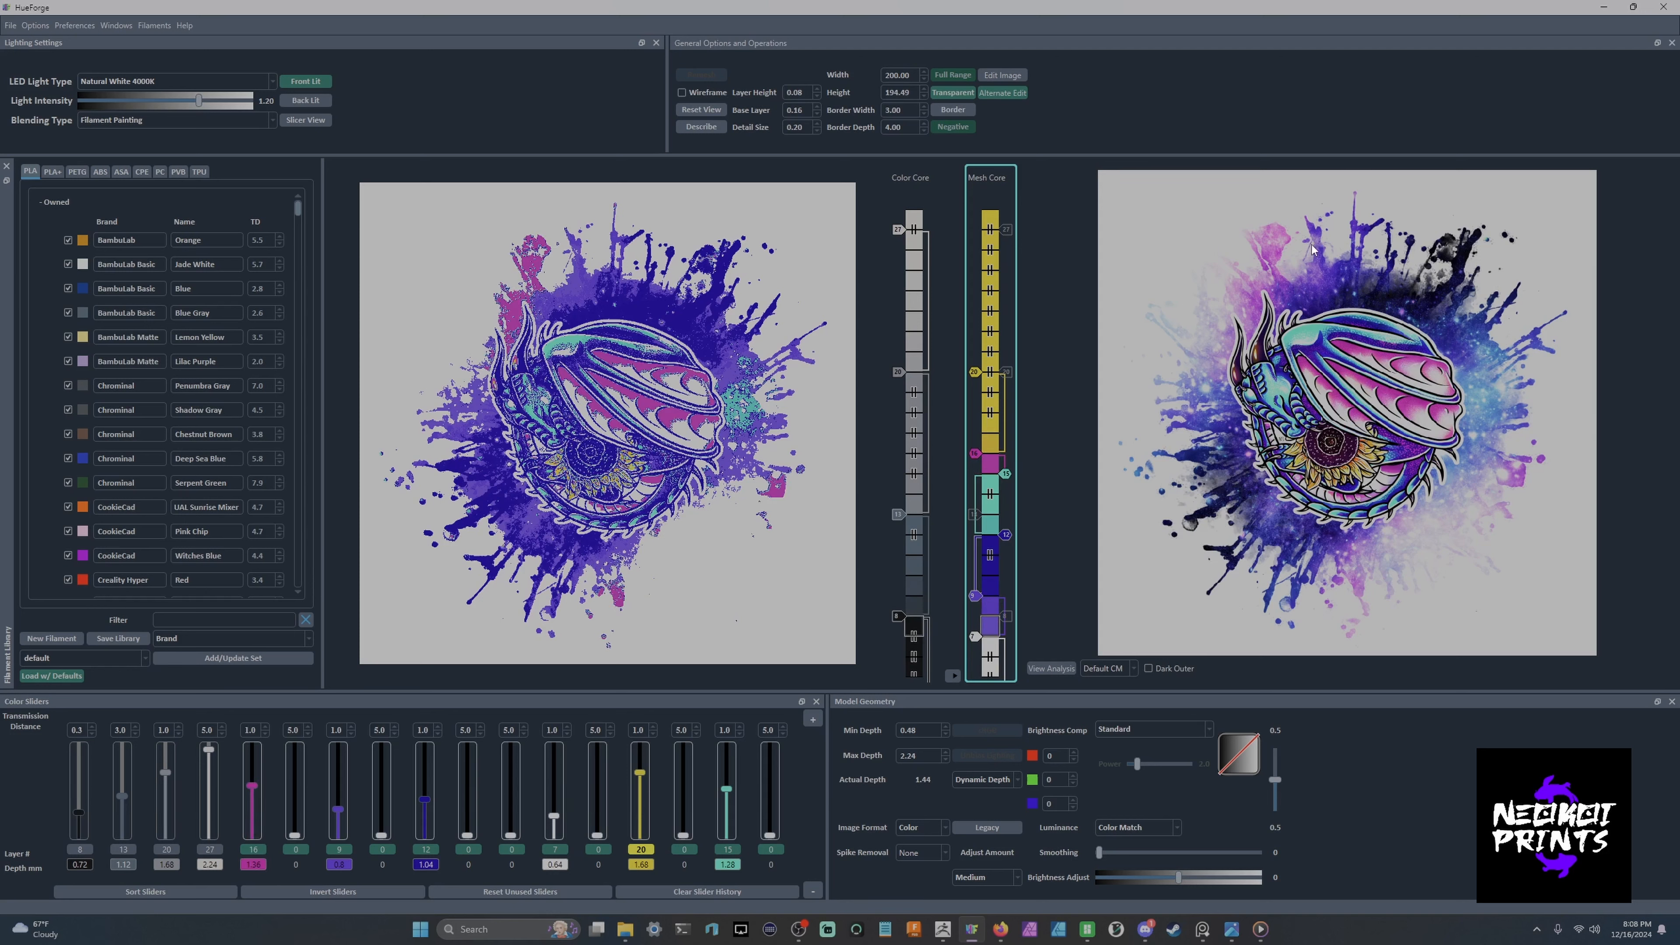
# Raise the mesh core's white swap to 0.72 mm and change the color matching method to CIELAB CM.
pyautogui.moveTo(1274, 240)
pyautogui.moveTo(976, 636); pyautogui.dragTo(975, 617)
pyautogui.click(1111, 669)
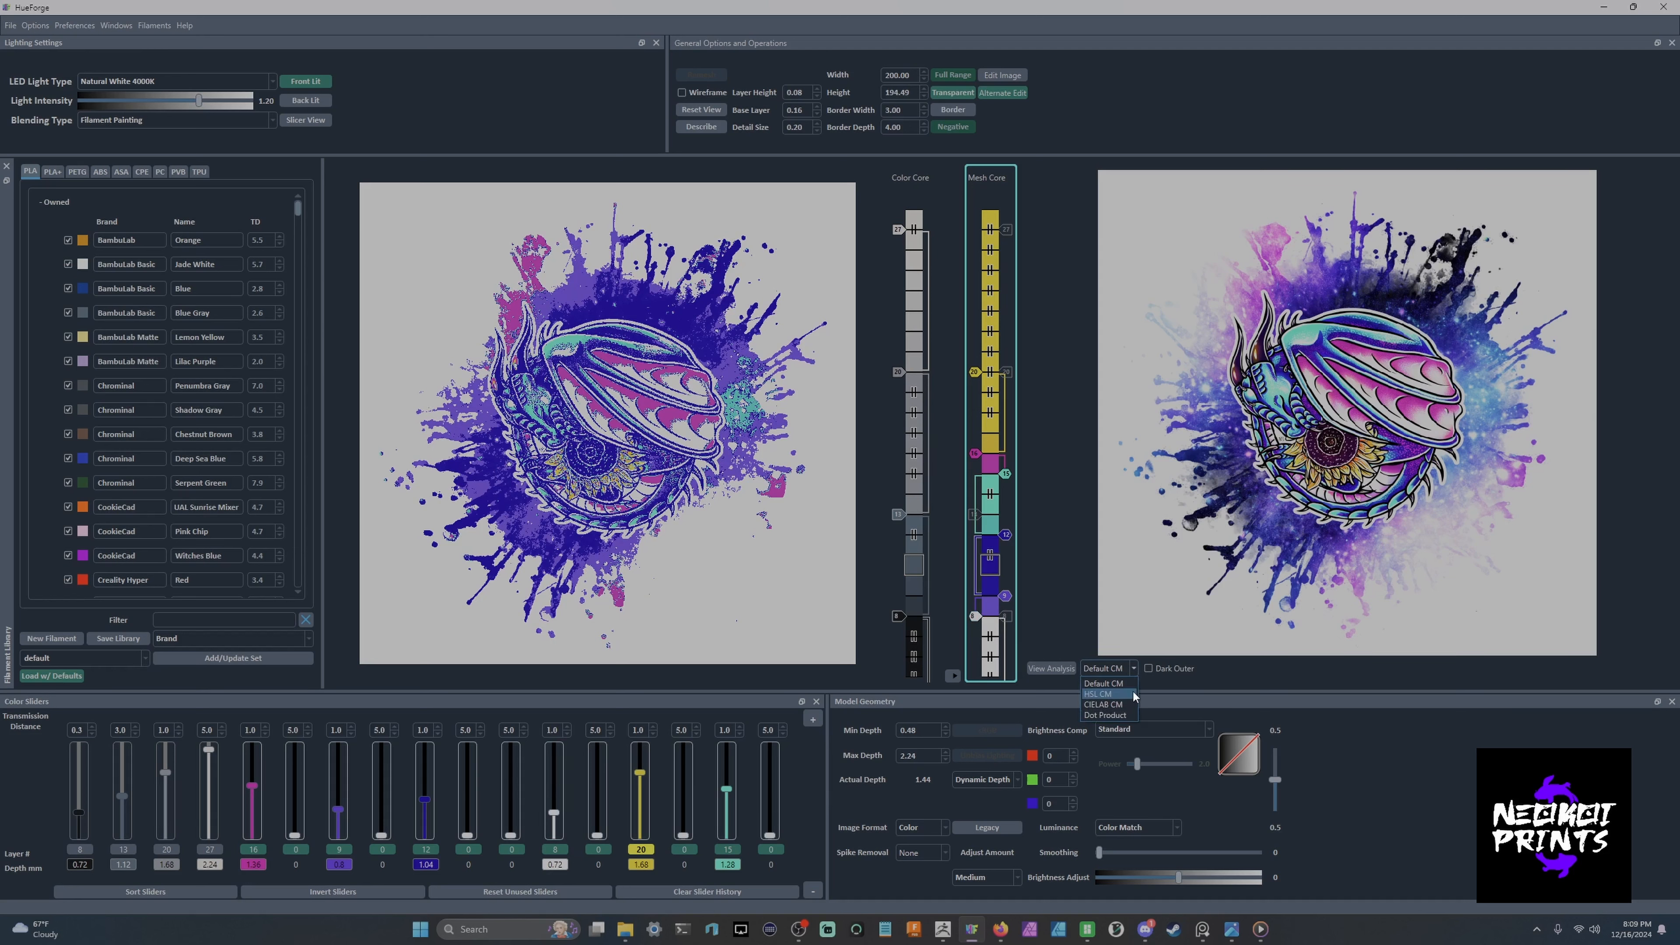
pyautogui.click(1114, 705)
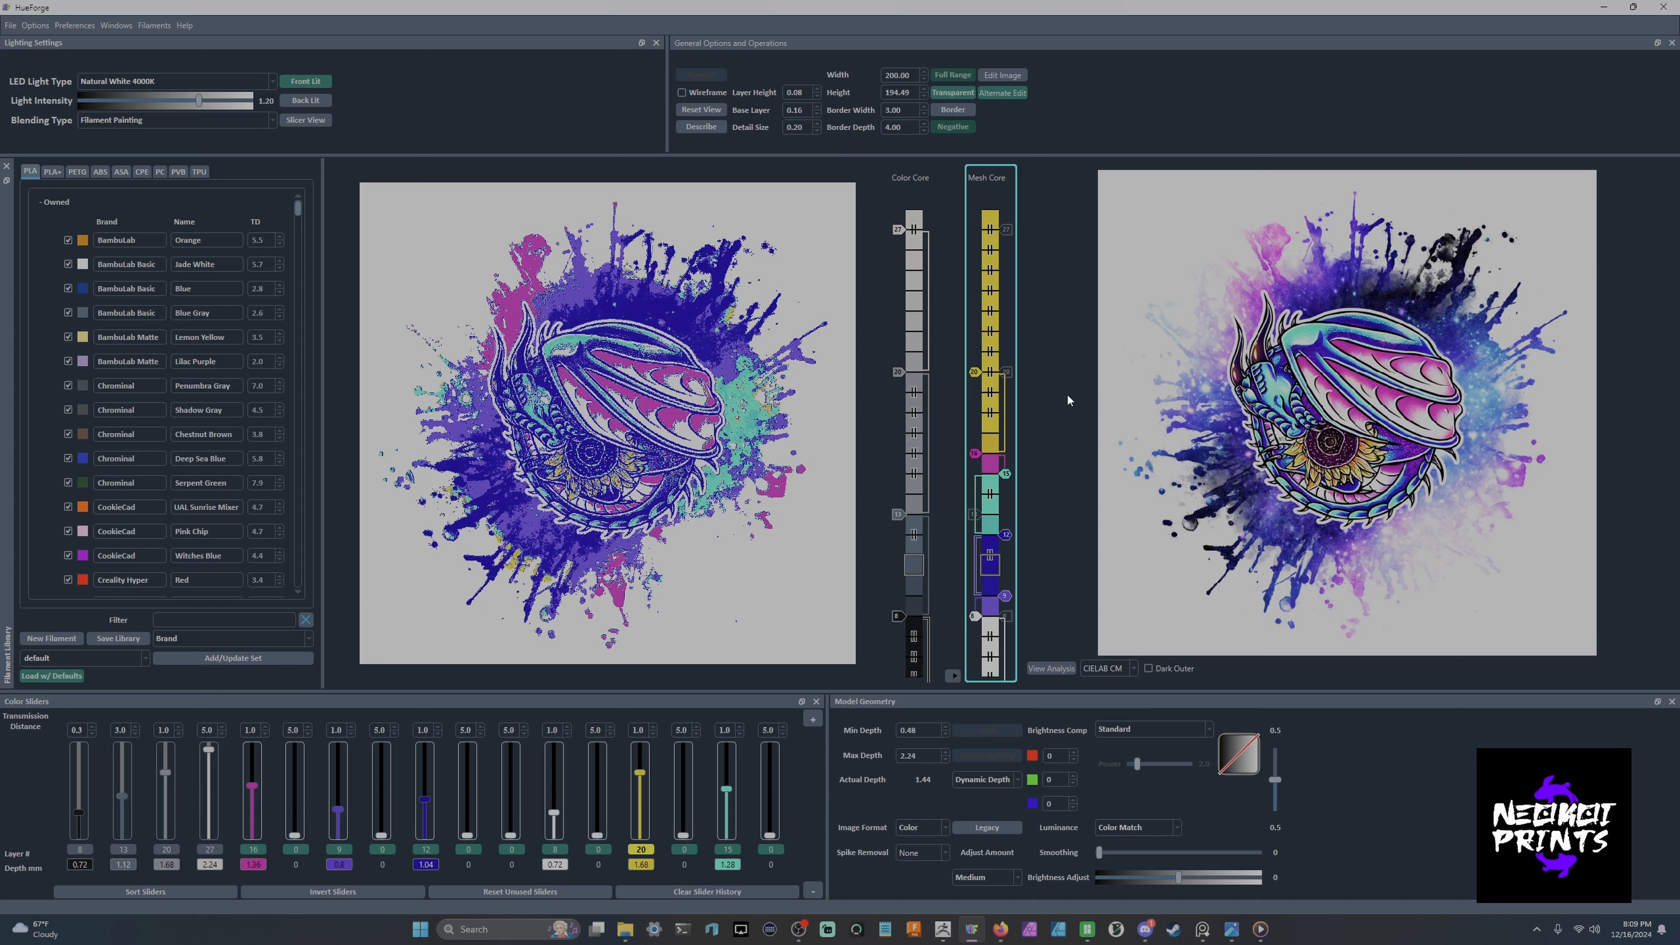
# Add a dark navy swap to the mesh core at 1.84 mm and raise the yellow swap to 2.08 mm.
pyautogui.moveTo(1069, 400)
pyautogui.moveTo(965, 314); pyautogui.dragTo(989, 332)
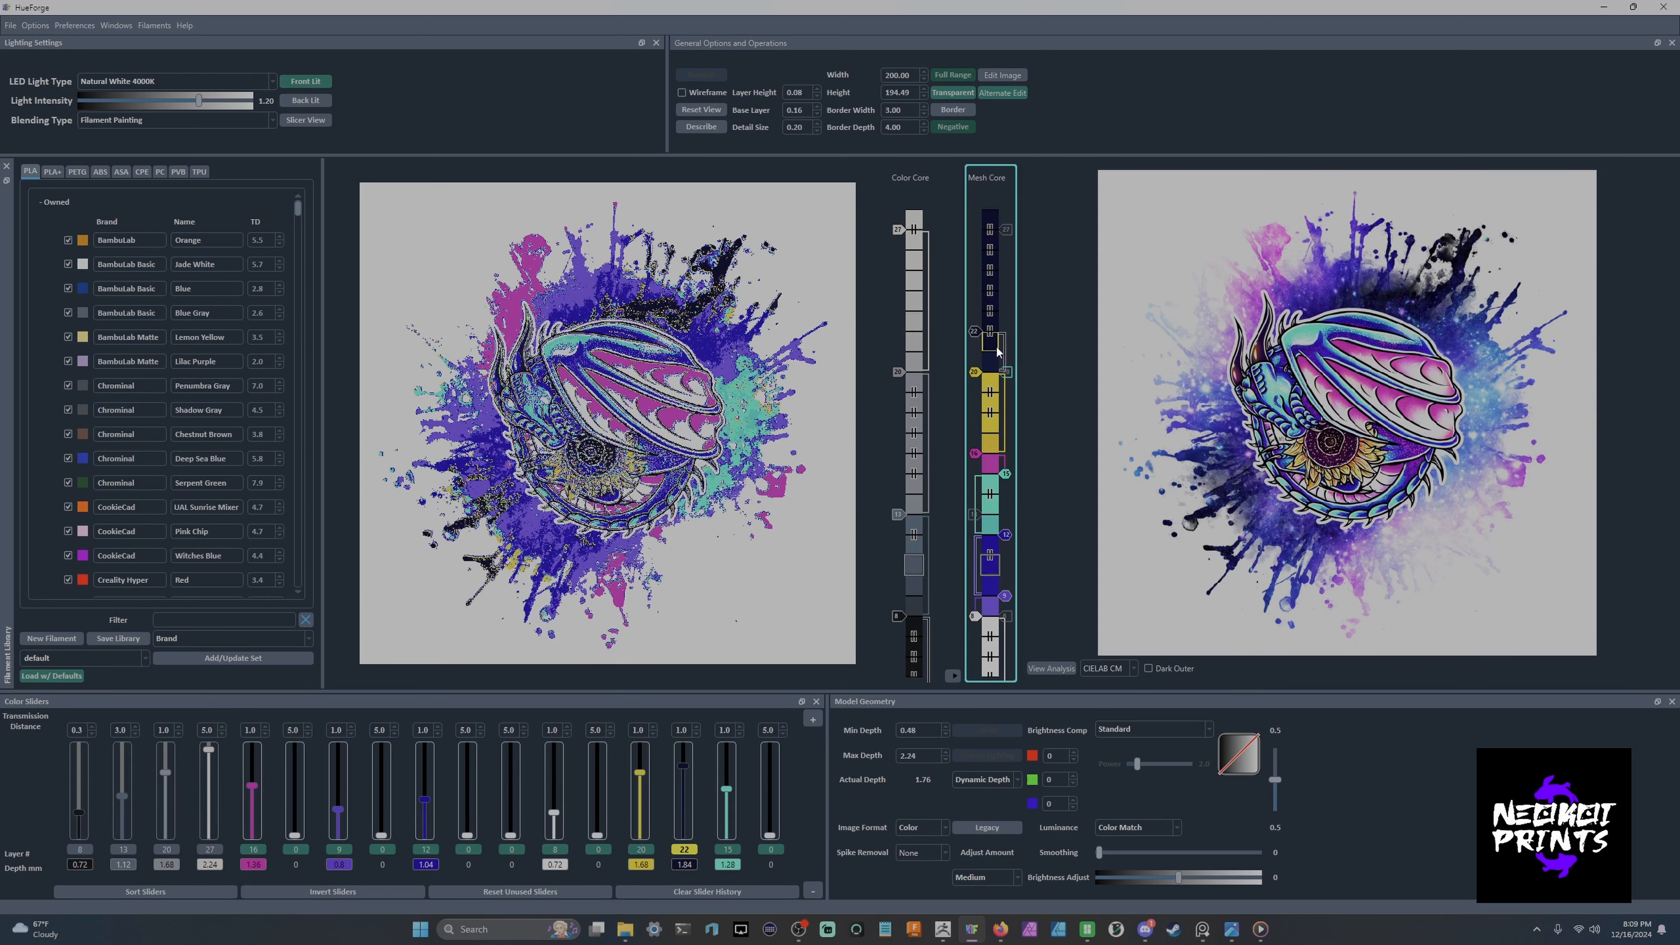
pyautogui.moveTo(975, 371); pyautogui.dragTo(975, 270)
# Check the mesh preview from different angles and add an orange swap to the mesh core at 2.16 mm.
pyautogui.moveTo(761, 450); pyautogui.dragTo(622, 404)
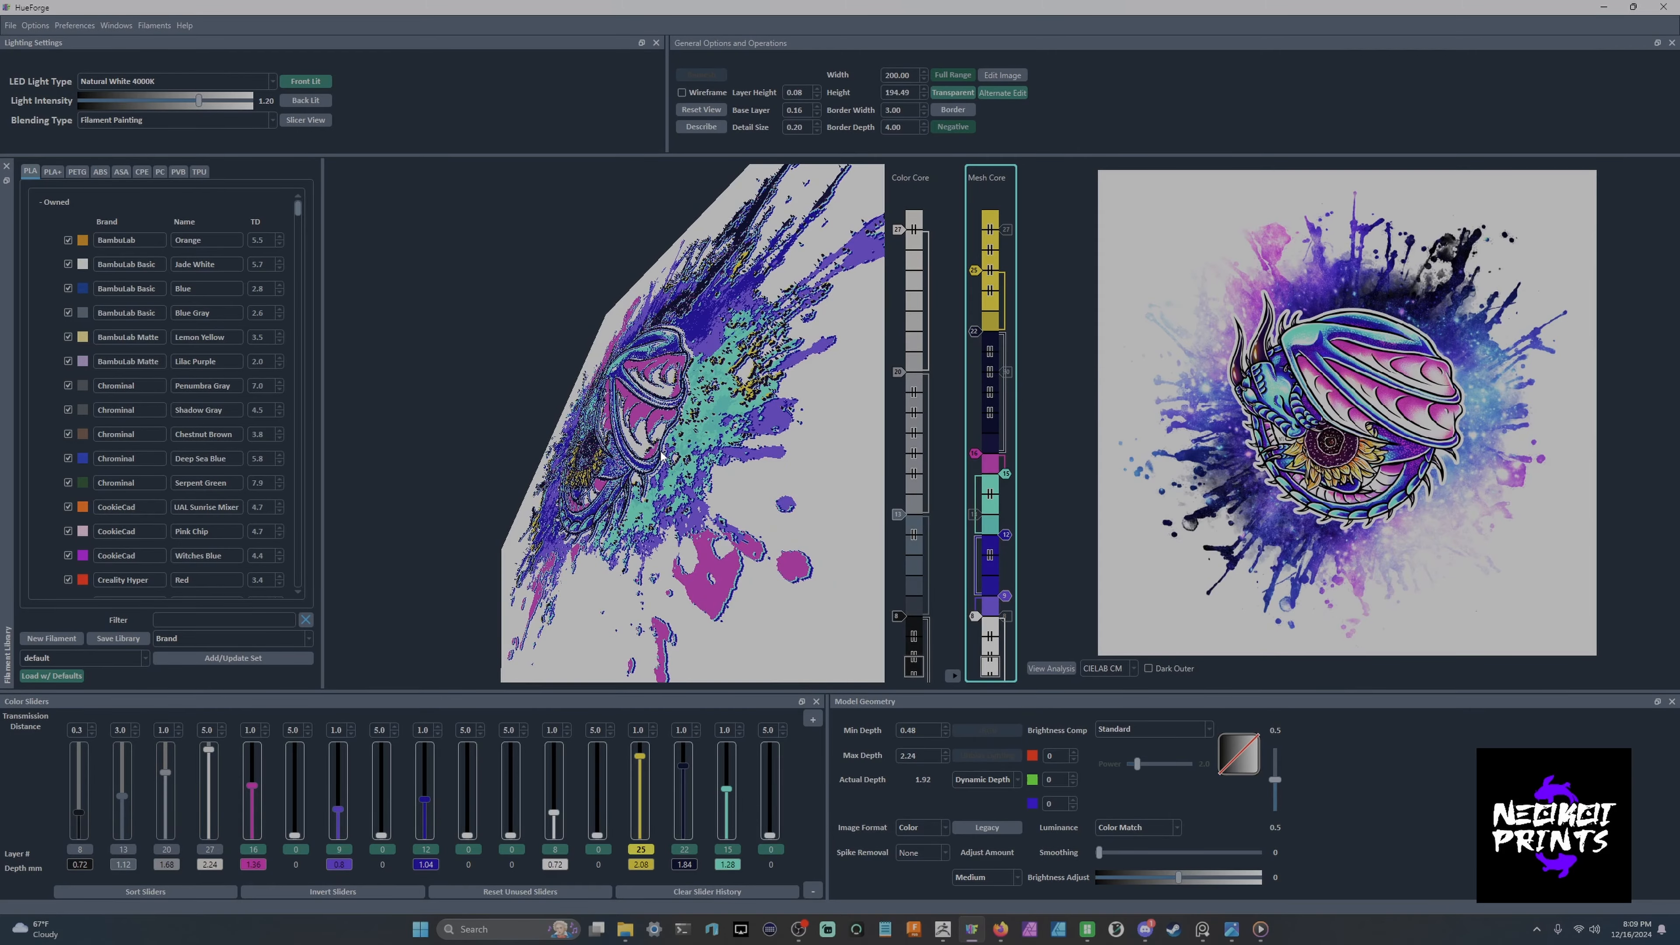
pyautogui.scroll(5, 635, 407)
pyautogui.moveTo(810, 409); pyautogui.dragTo(721, 410)
pyautogui.scroll(-4, 720, 410)
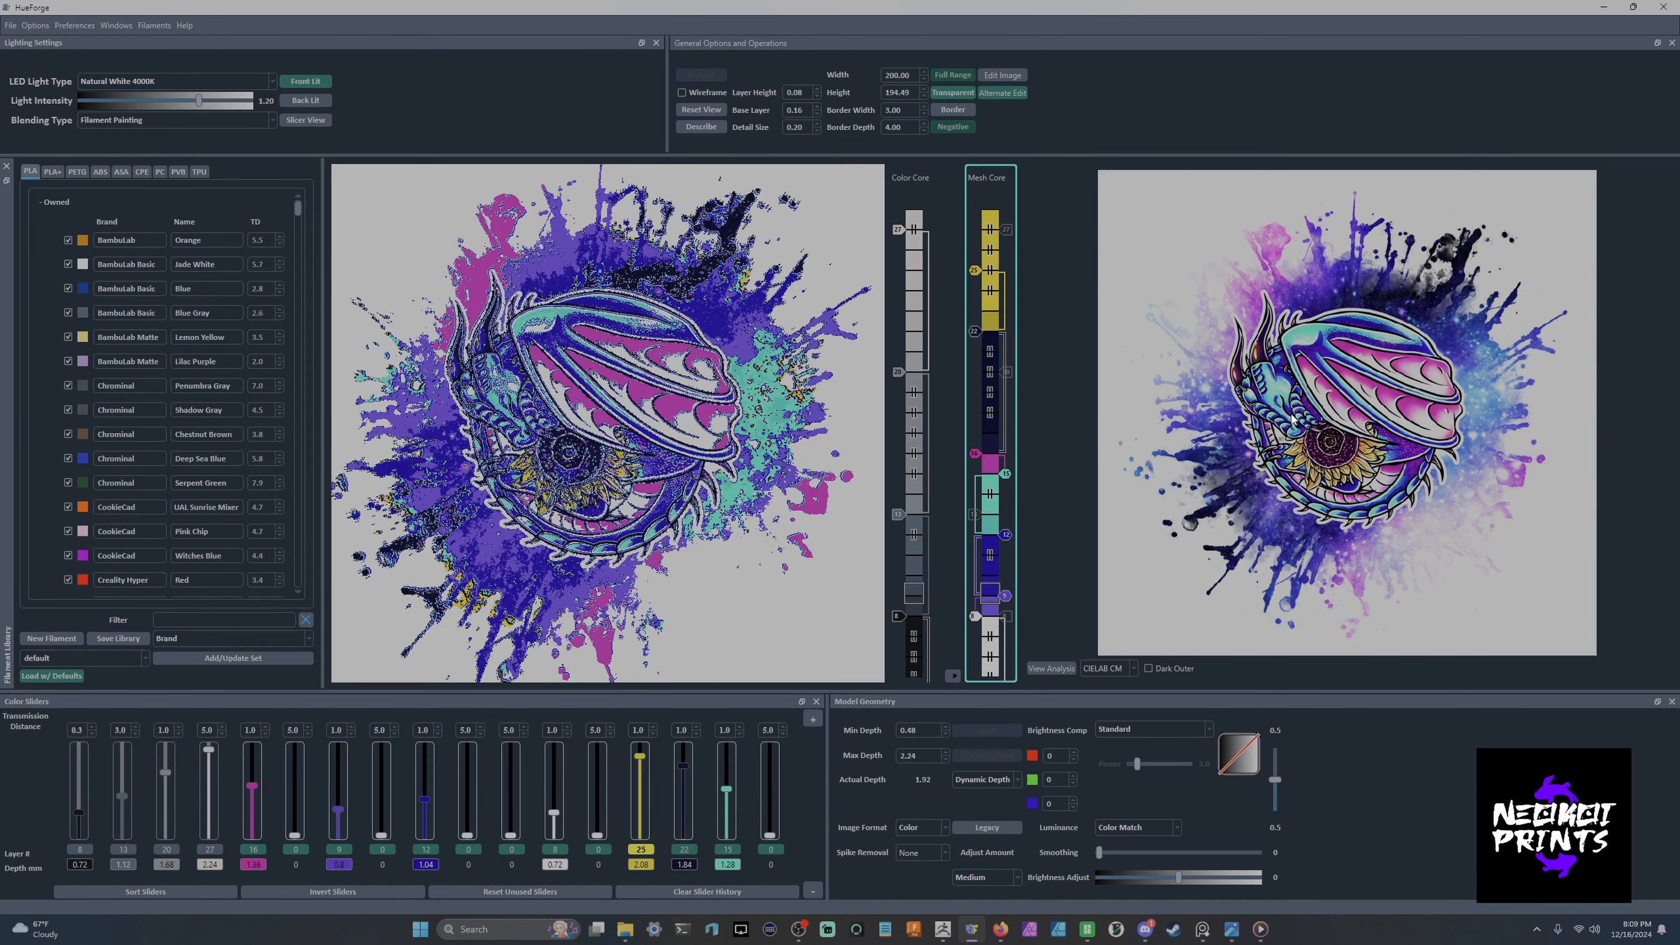
pyautogui.click(1002, 235)
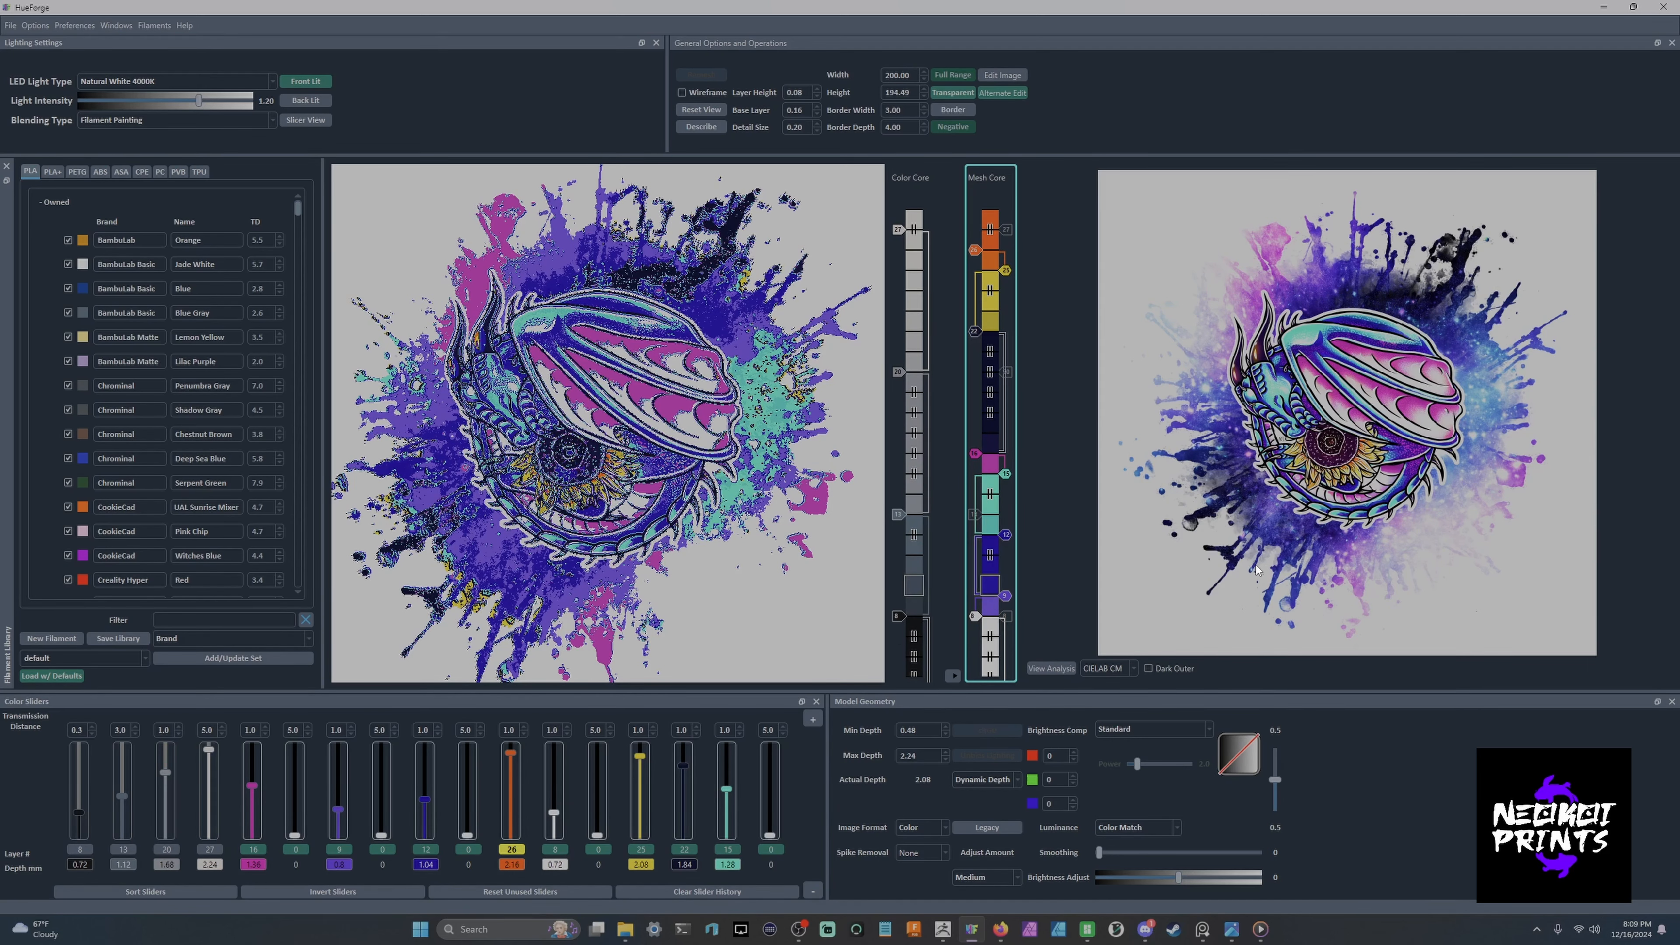
# Compare the splatter below the dragon eye up close in the source image and the mesh preview.
pyautogui.scroll(2, 1260, 568)
pyautogui.scroll(2, 1279, 556)
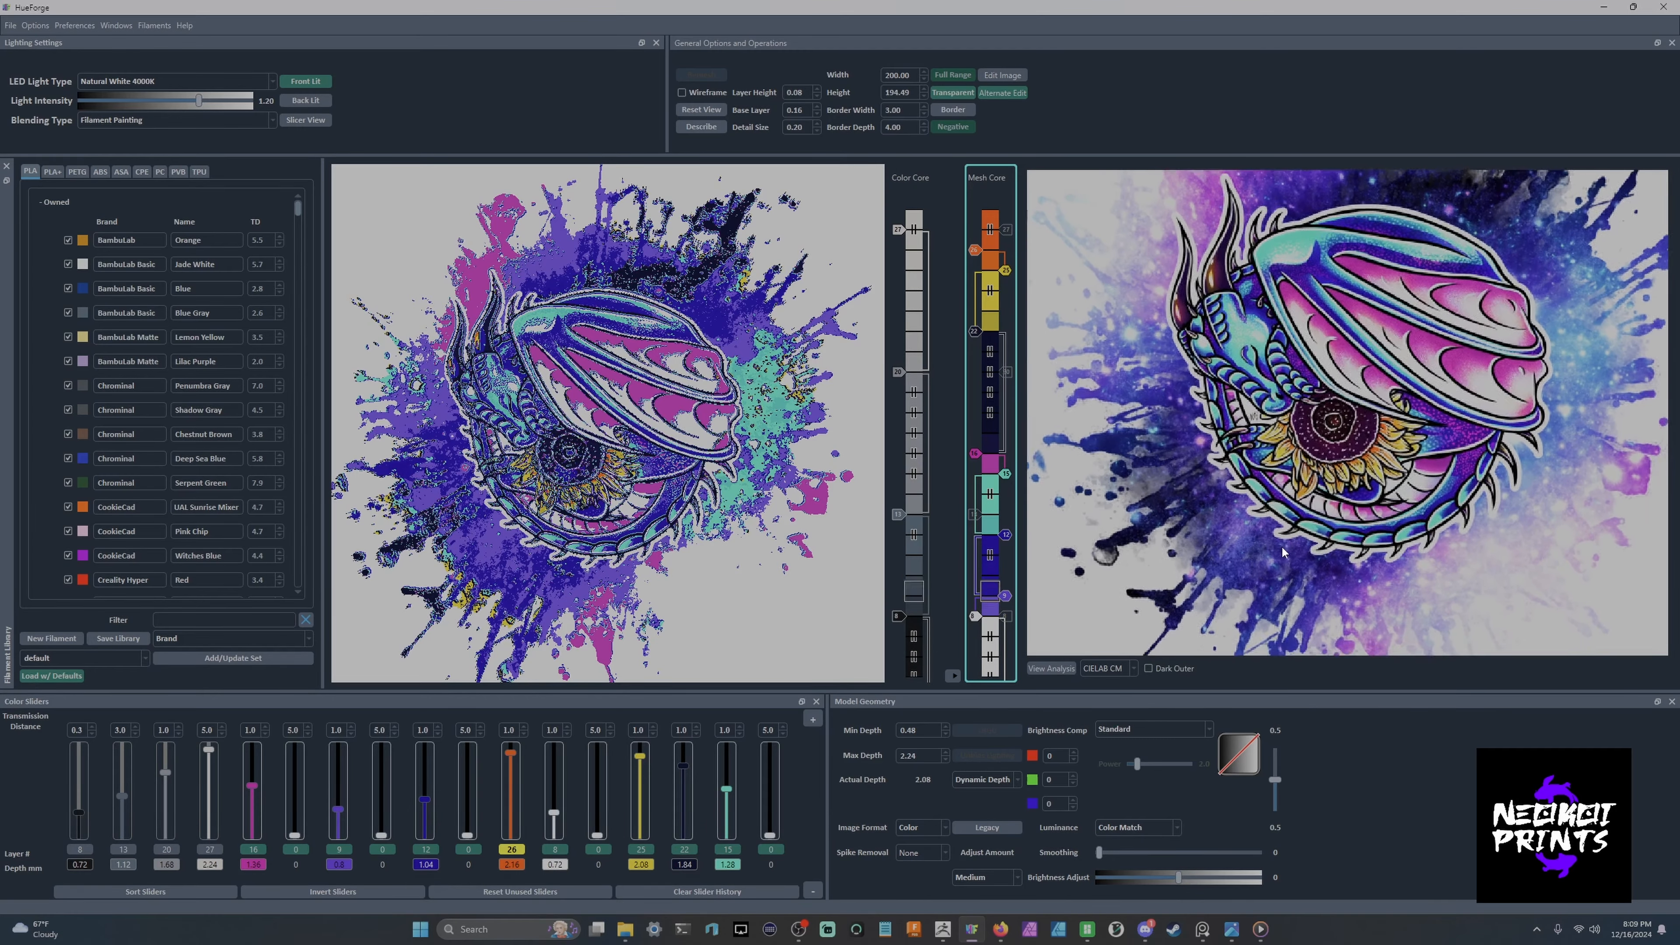
pyautogui.scroll(3, 1283, 553)
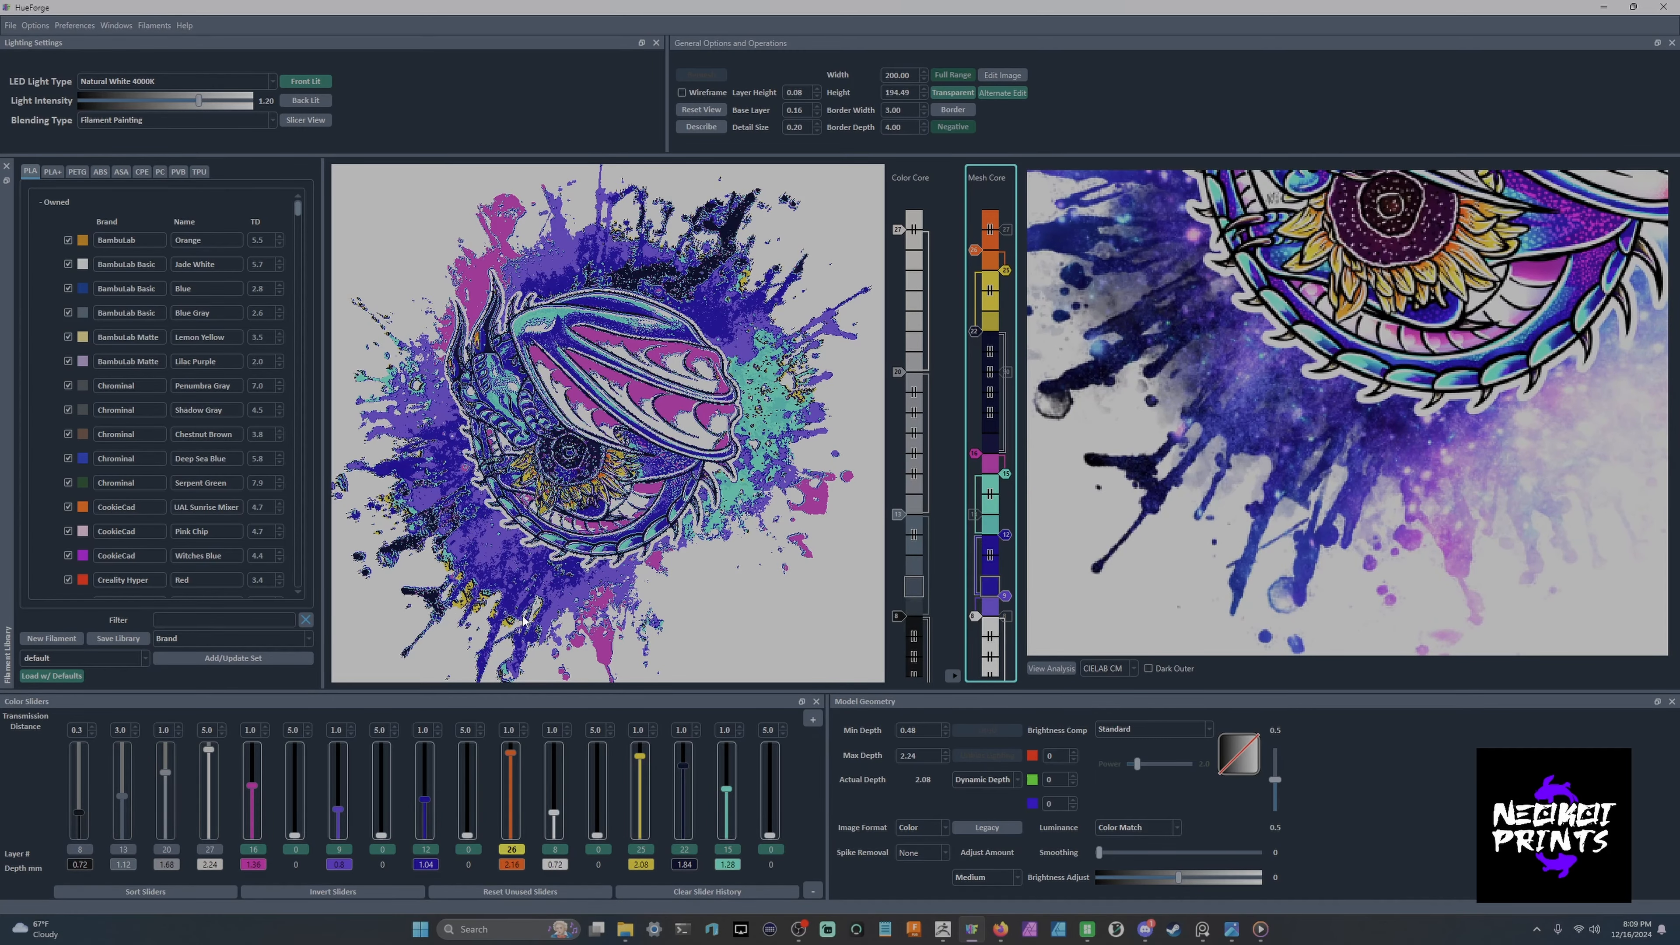
pyautogui.scroll(3, 523, 621)
pyautogui.moveTo(524, 620); pyautogui.dragTo(753, 438)
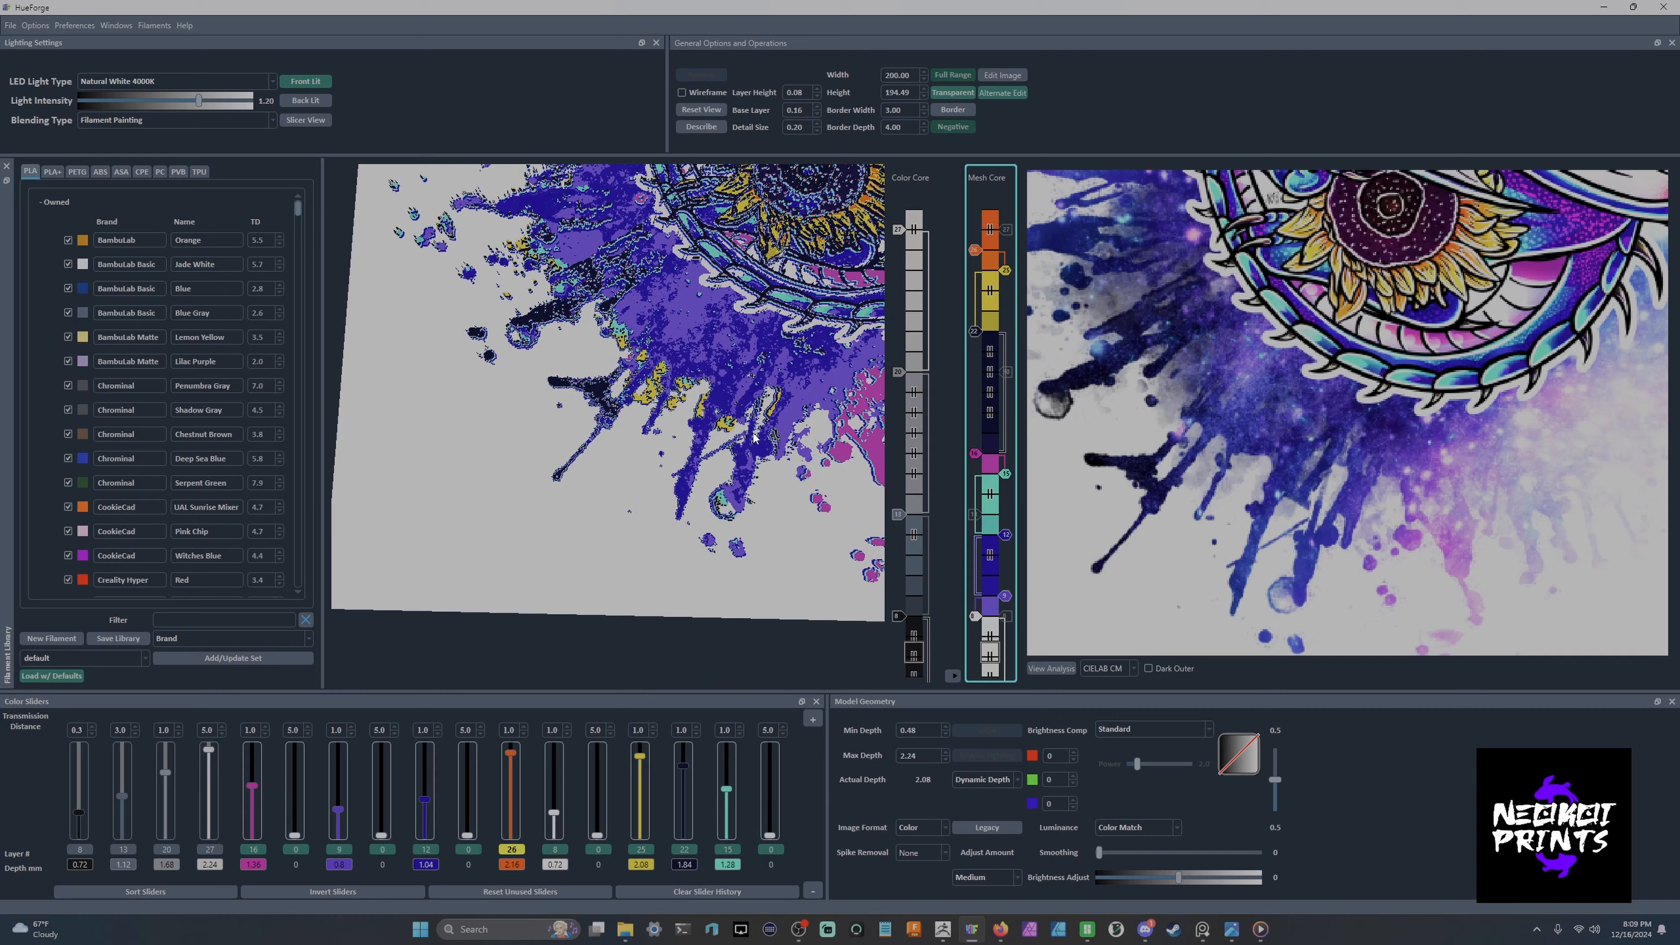
pyautogui.scroll(-3, 724, 430)
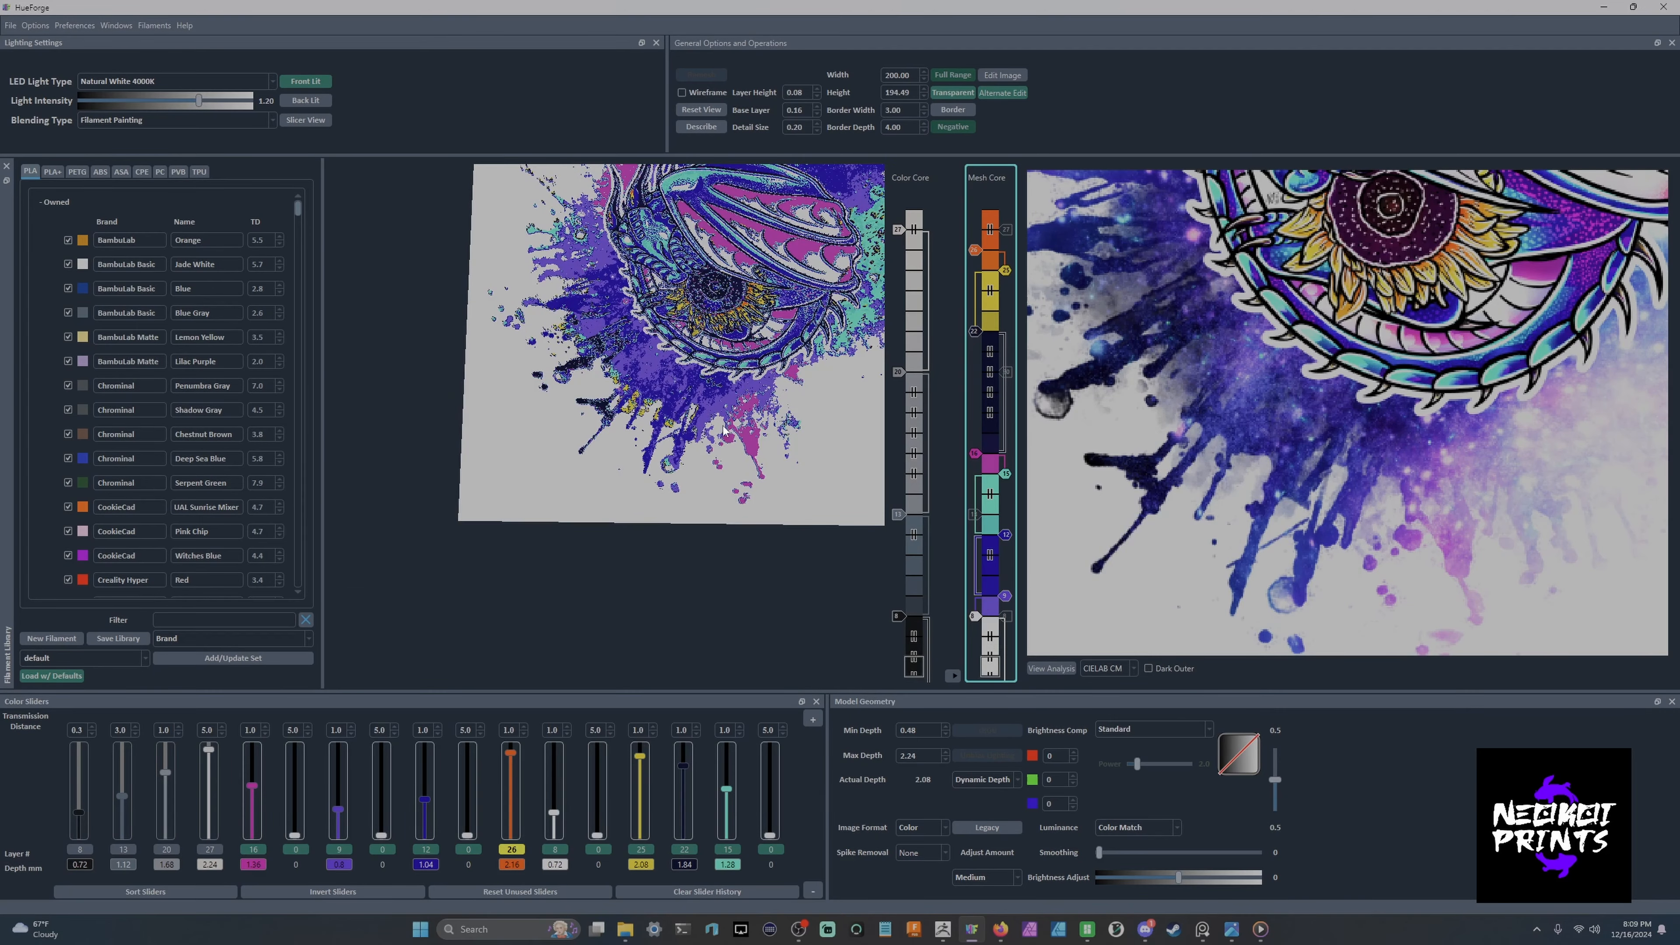
pyautogui.scroll(-3, 724, 430)
pyautogui.scroll(2, 1251, 443)
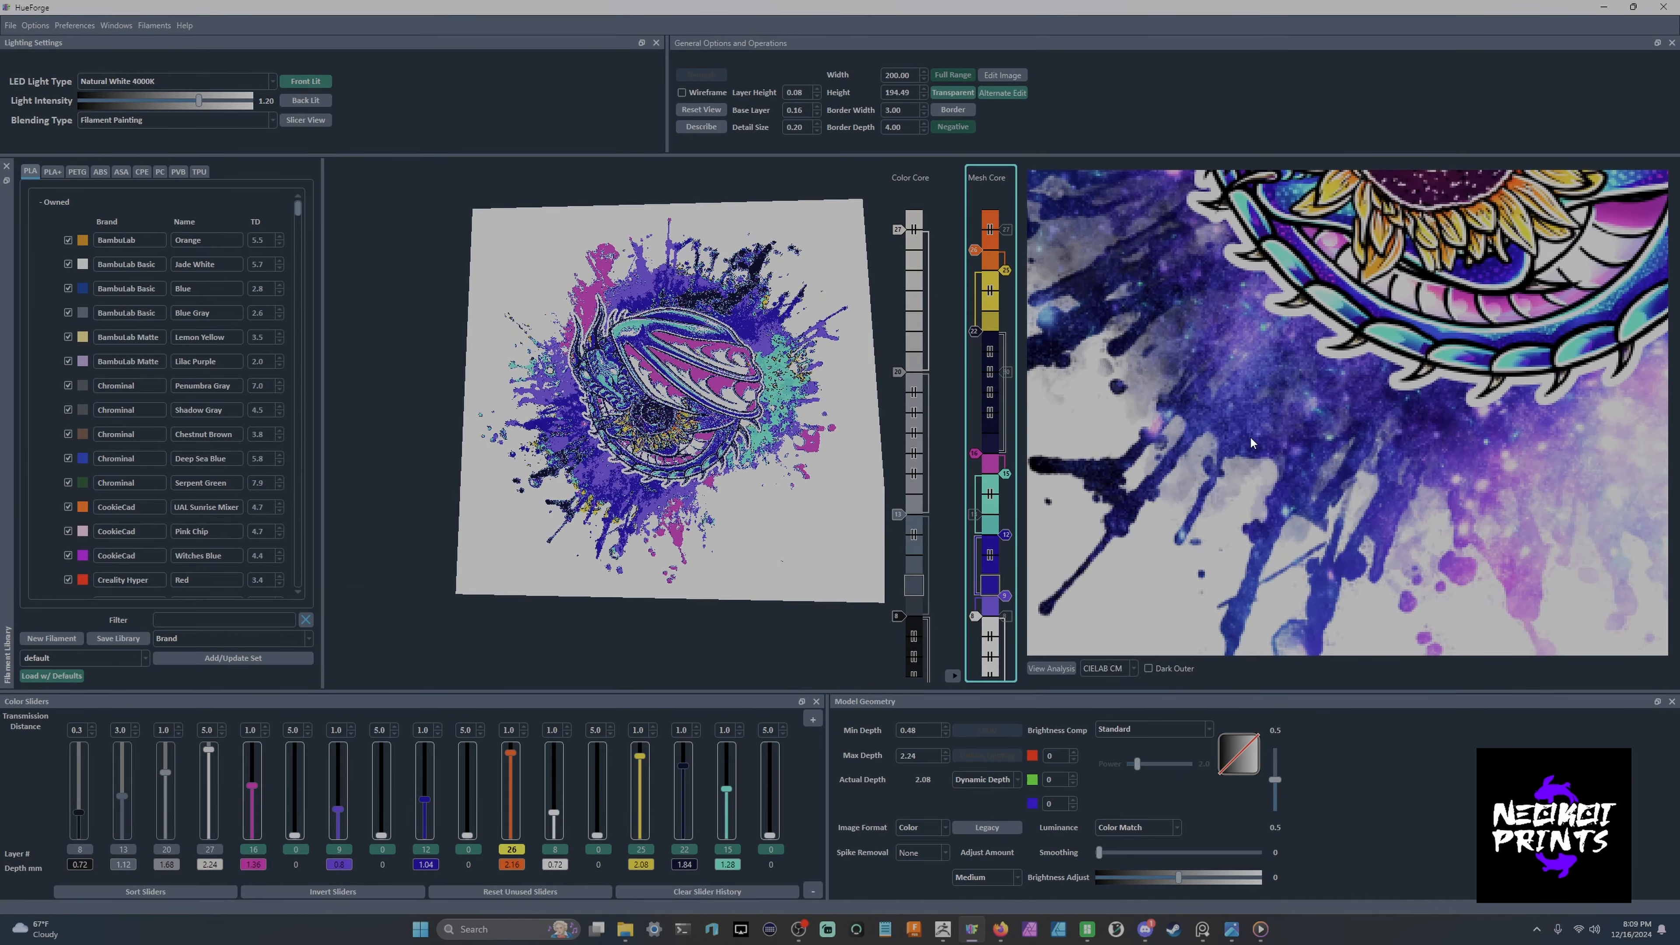
pyautogui.scroll(-3, 1251, 443)
pyautogui.rightClick(1422, 435)
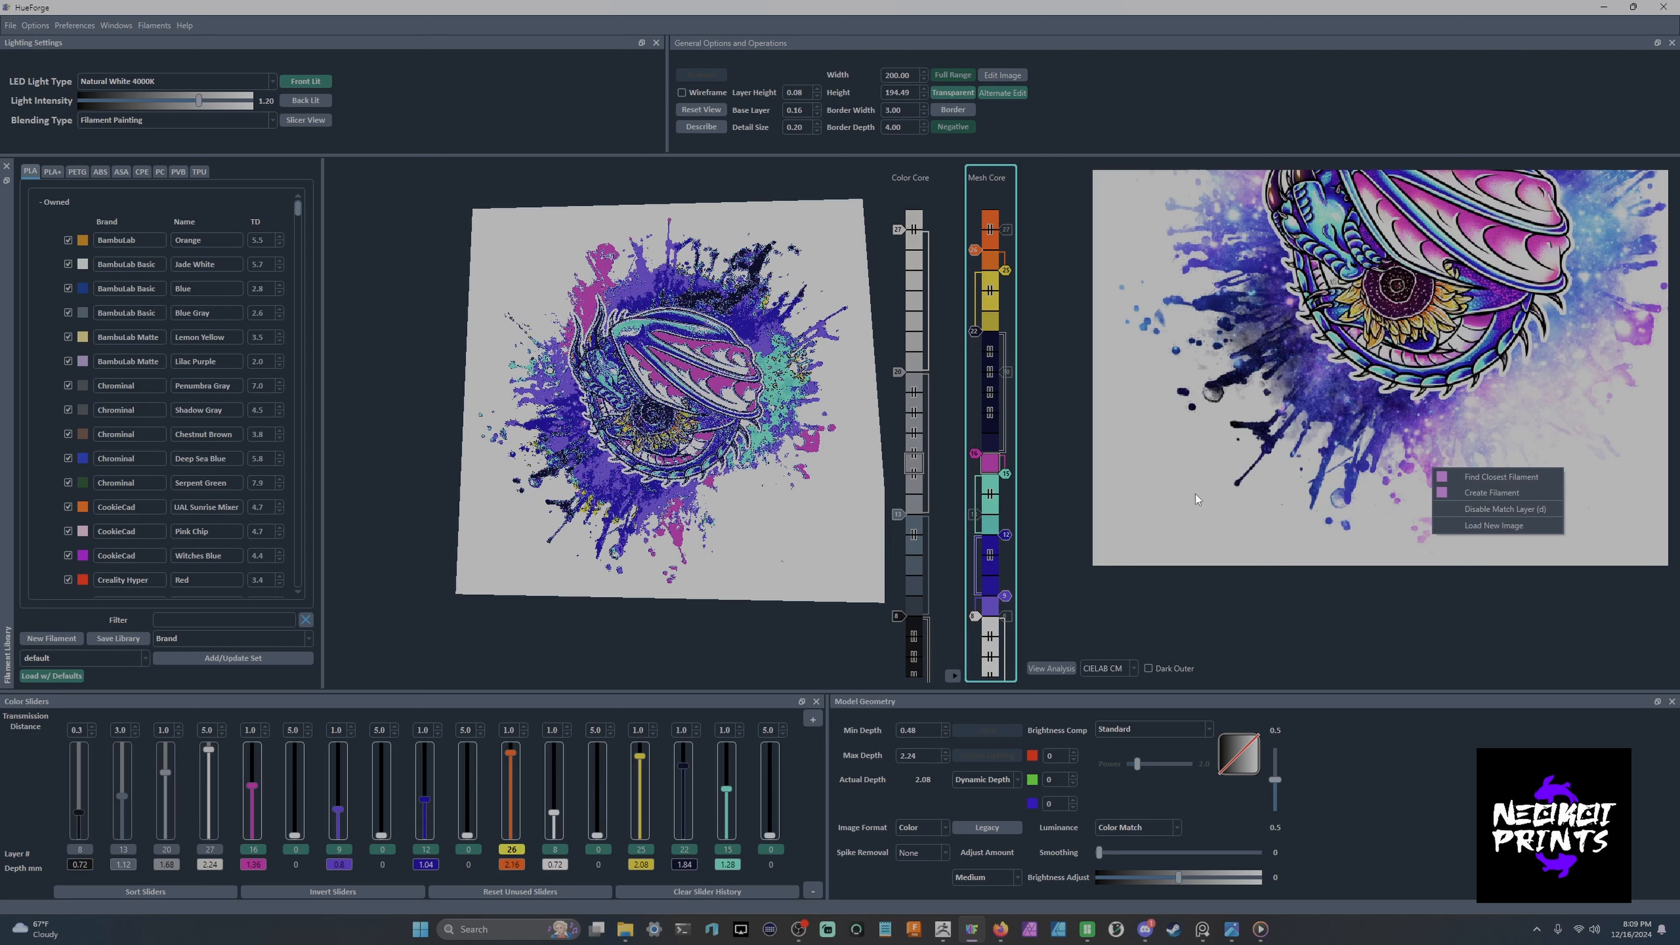
pyautogui.click(1066, 480)
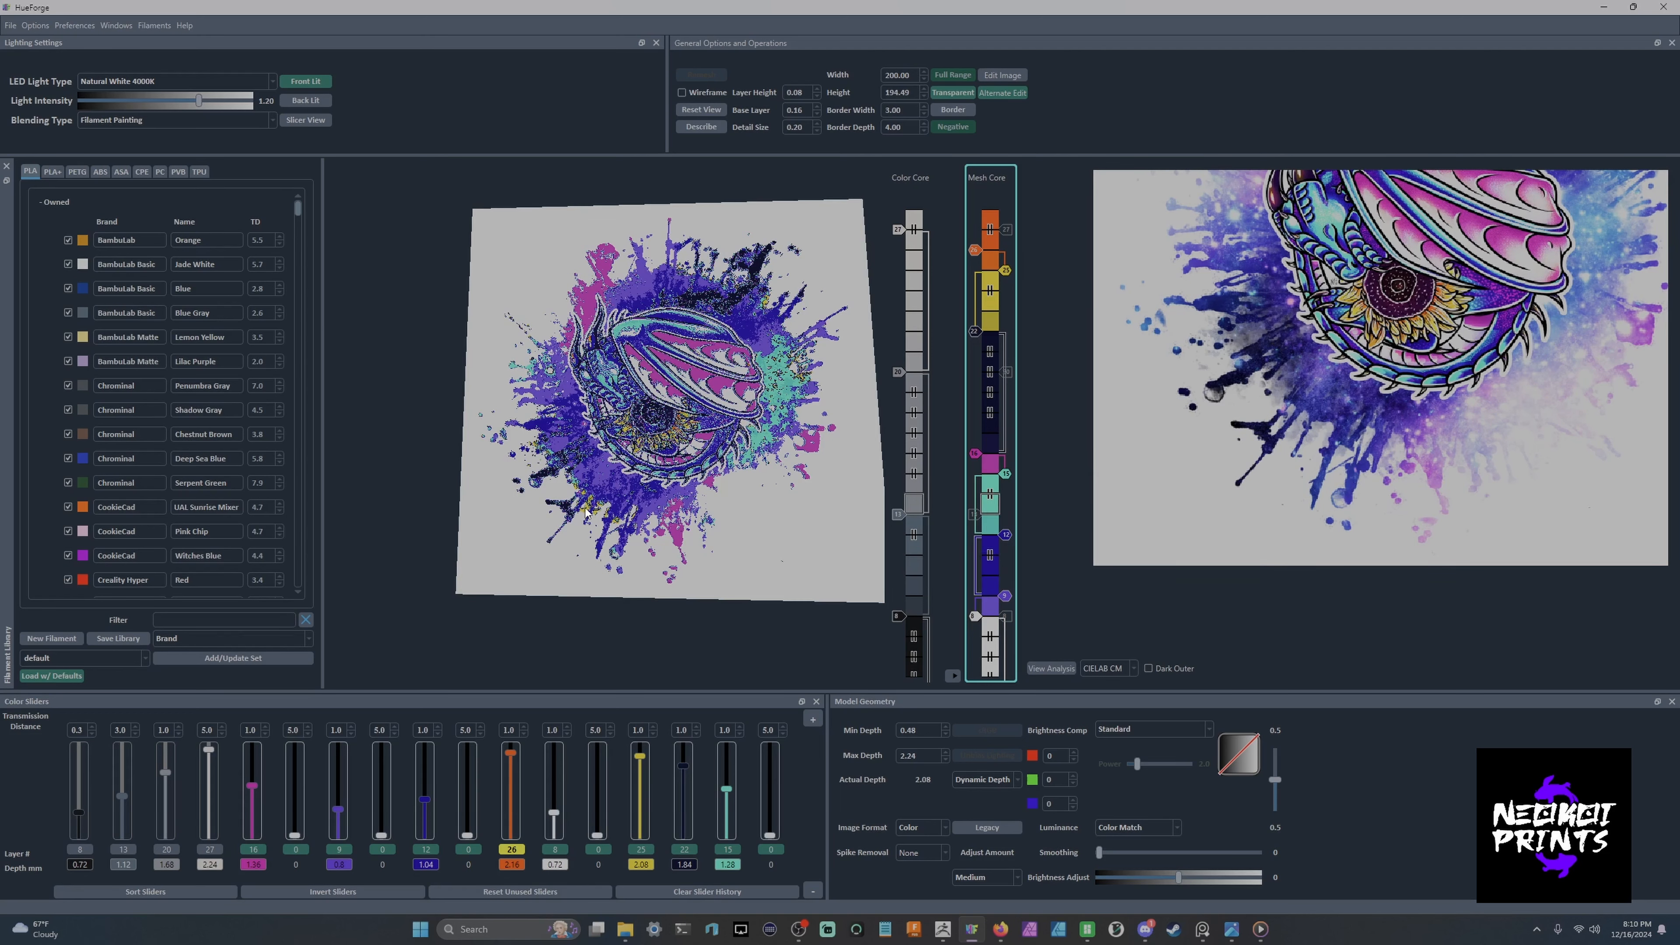
pyautogui.scroll(10, 588, 510)
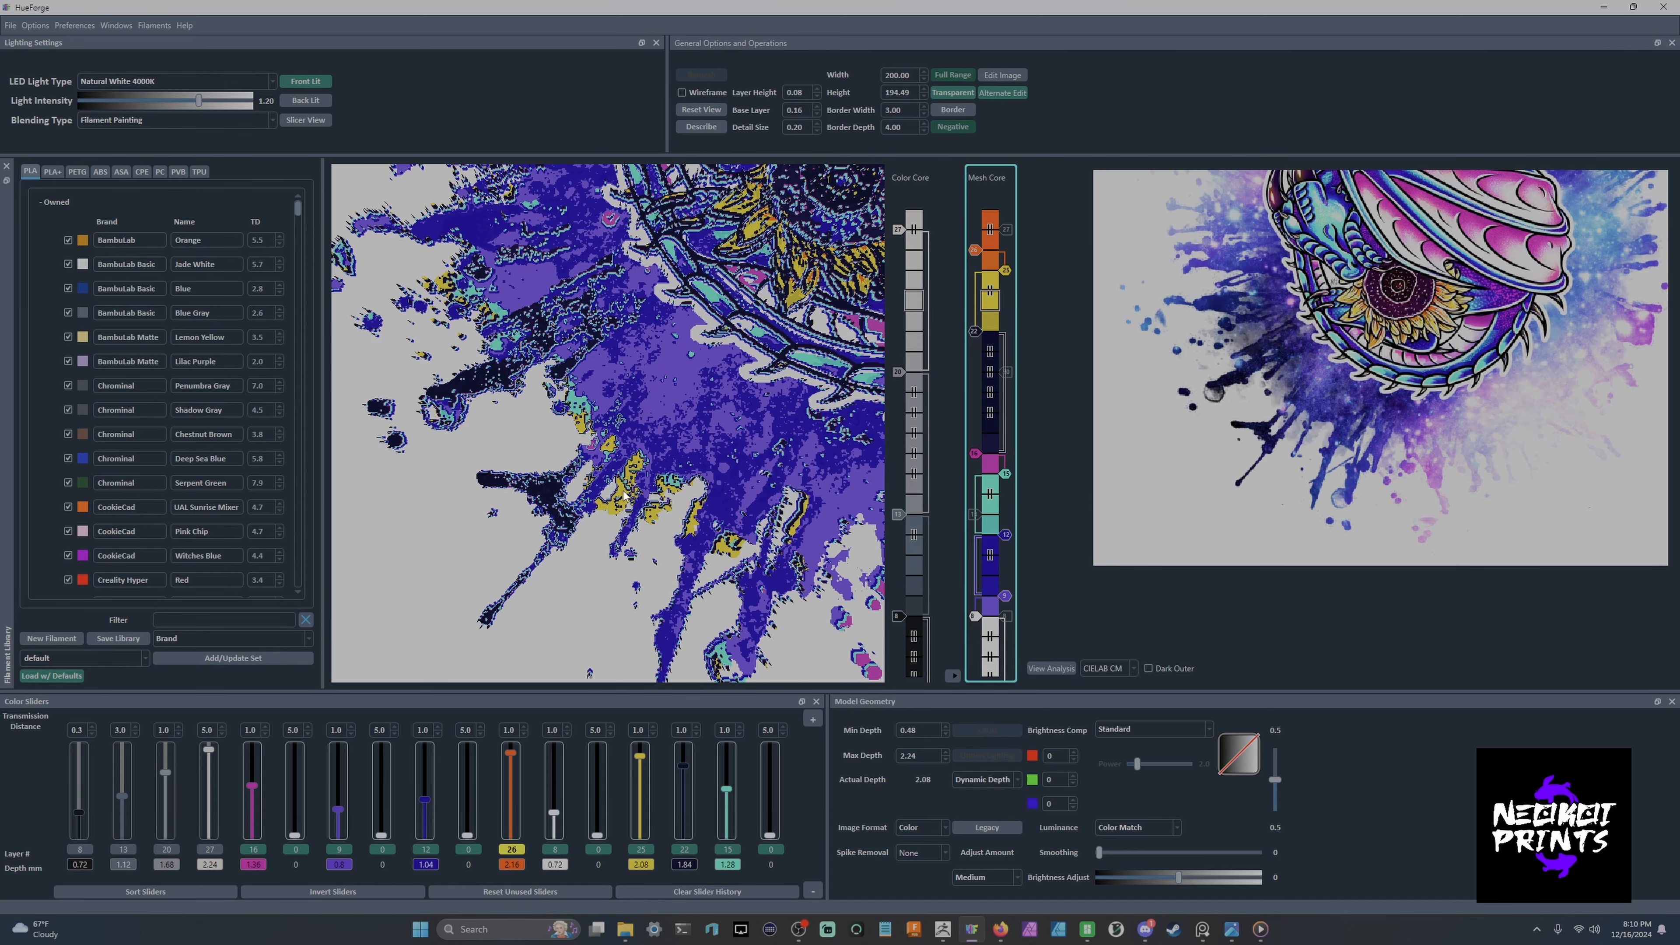
# Lower the mesh core's yellow swap to 2 mm and set its transmission distance to 2.0.
pyautogui.click(990, 285)
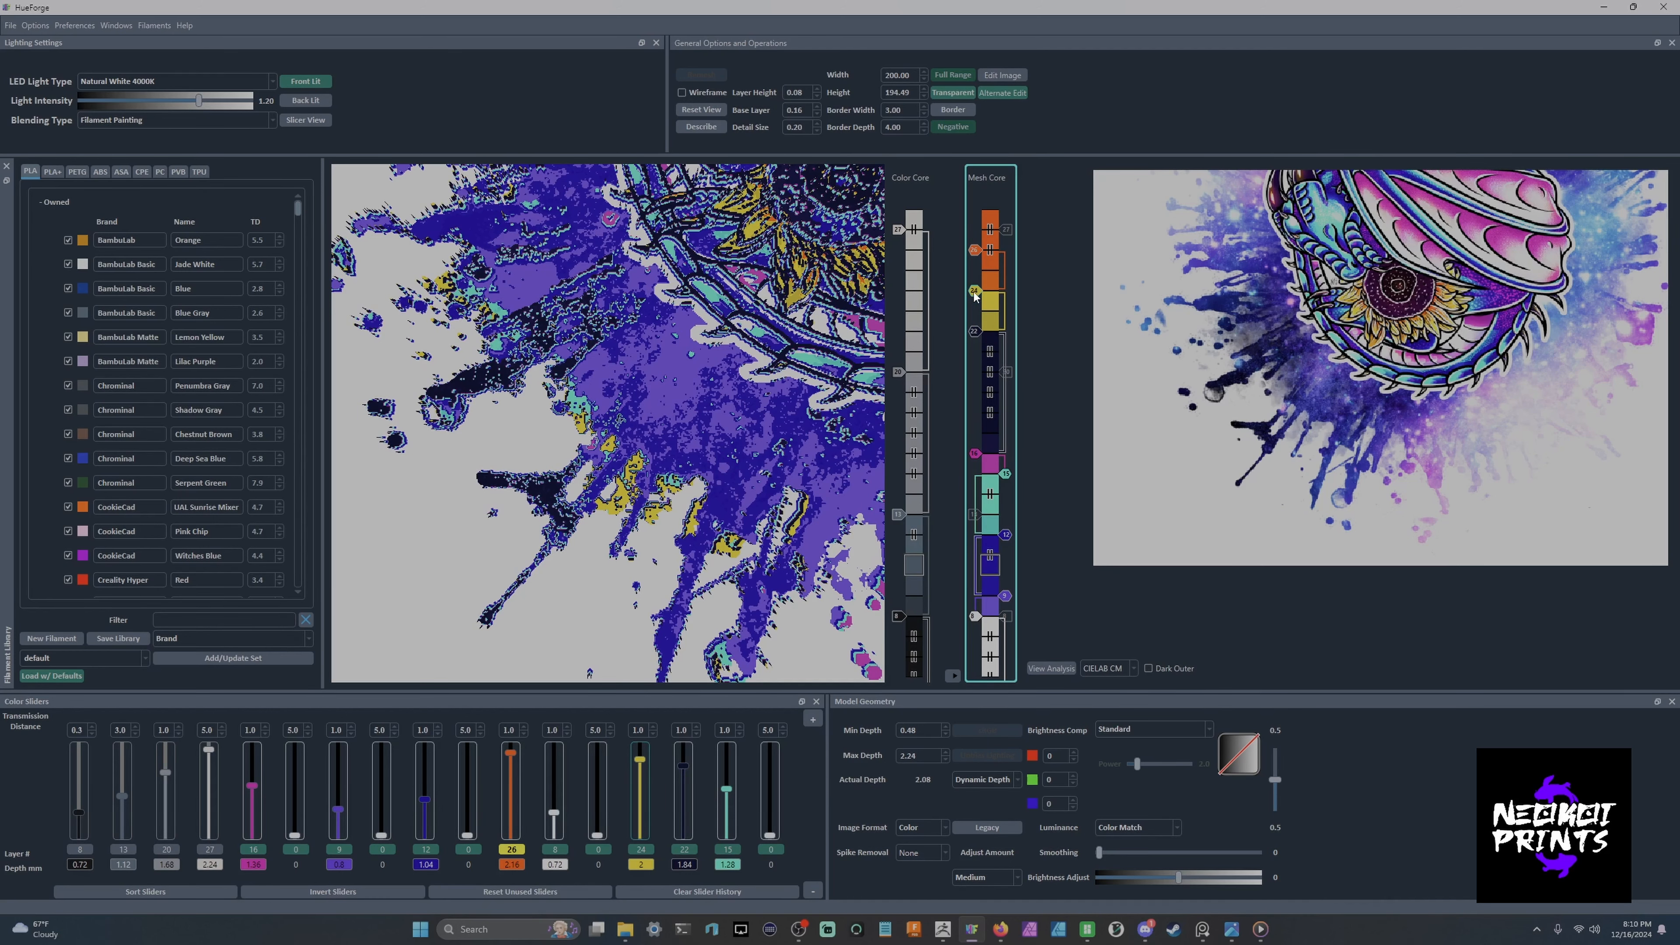
pyautogui.scroll(3, 973, 296)
pyautogui.scroll(-1, 973, 296)
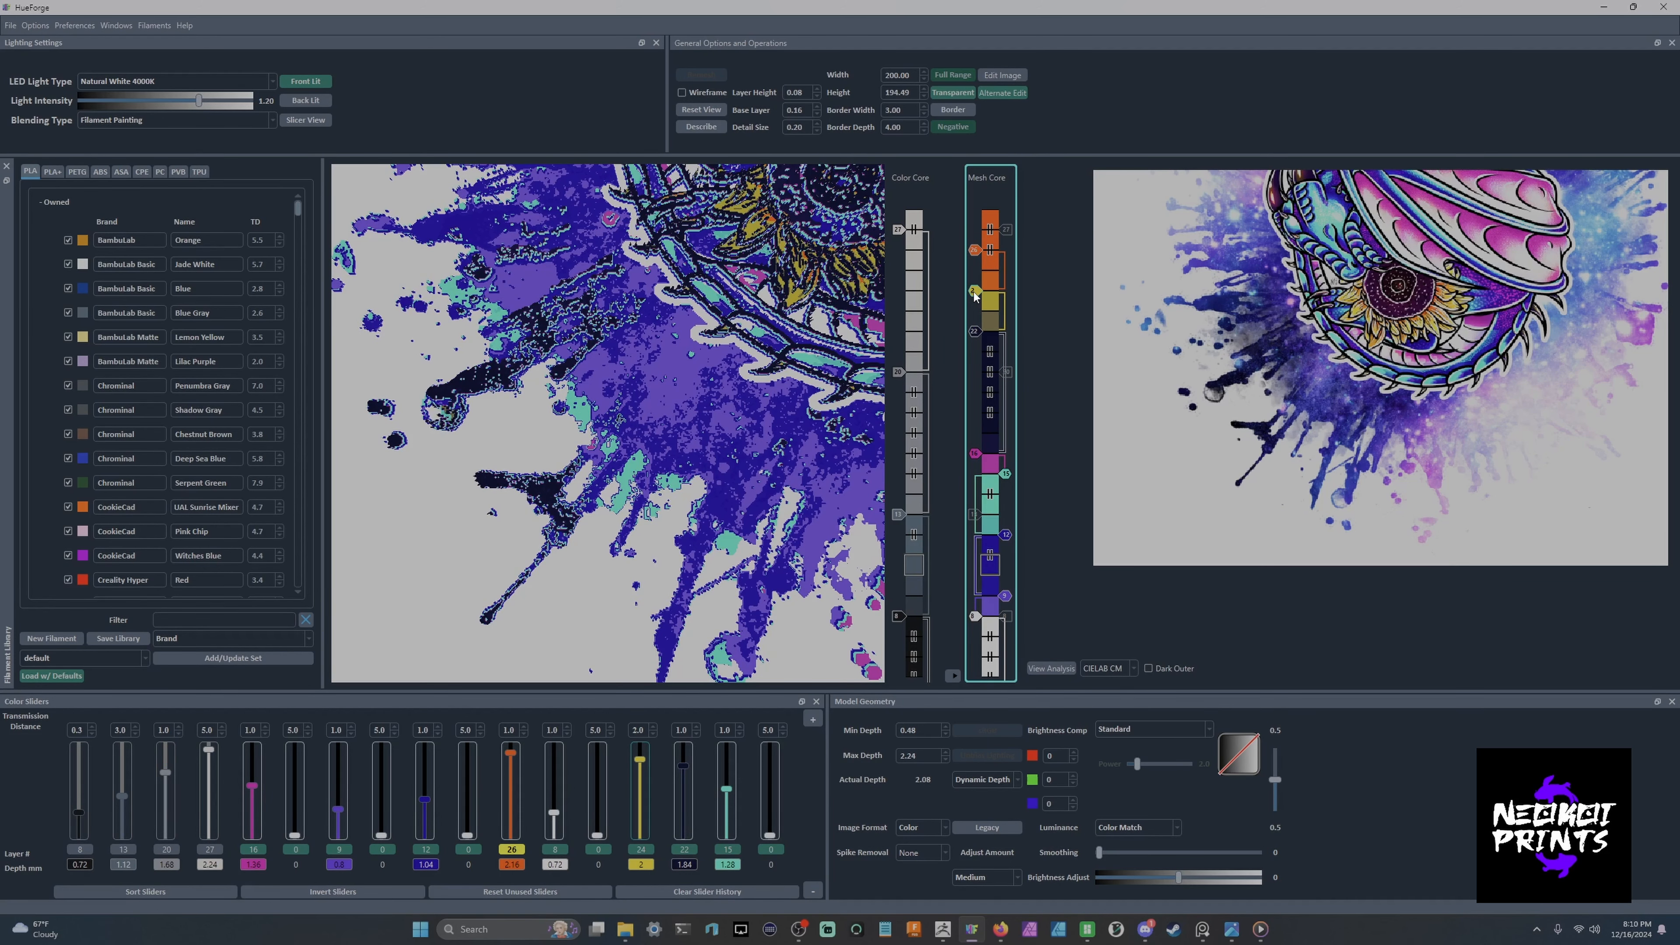
pyautogui.scroll(-1, 973, 296)
pyautogui.scroll(1, 979, 299)
pyautogui.scroll(4, 828, 286)
pyautogui.scroll(-7, 828, 287)
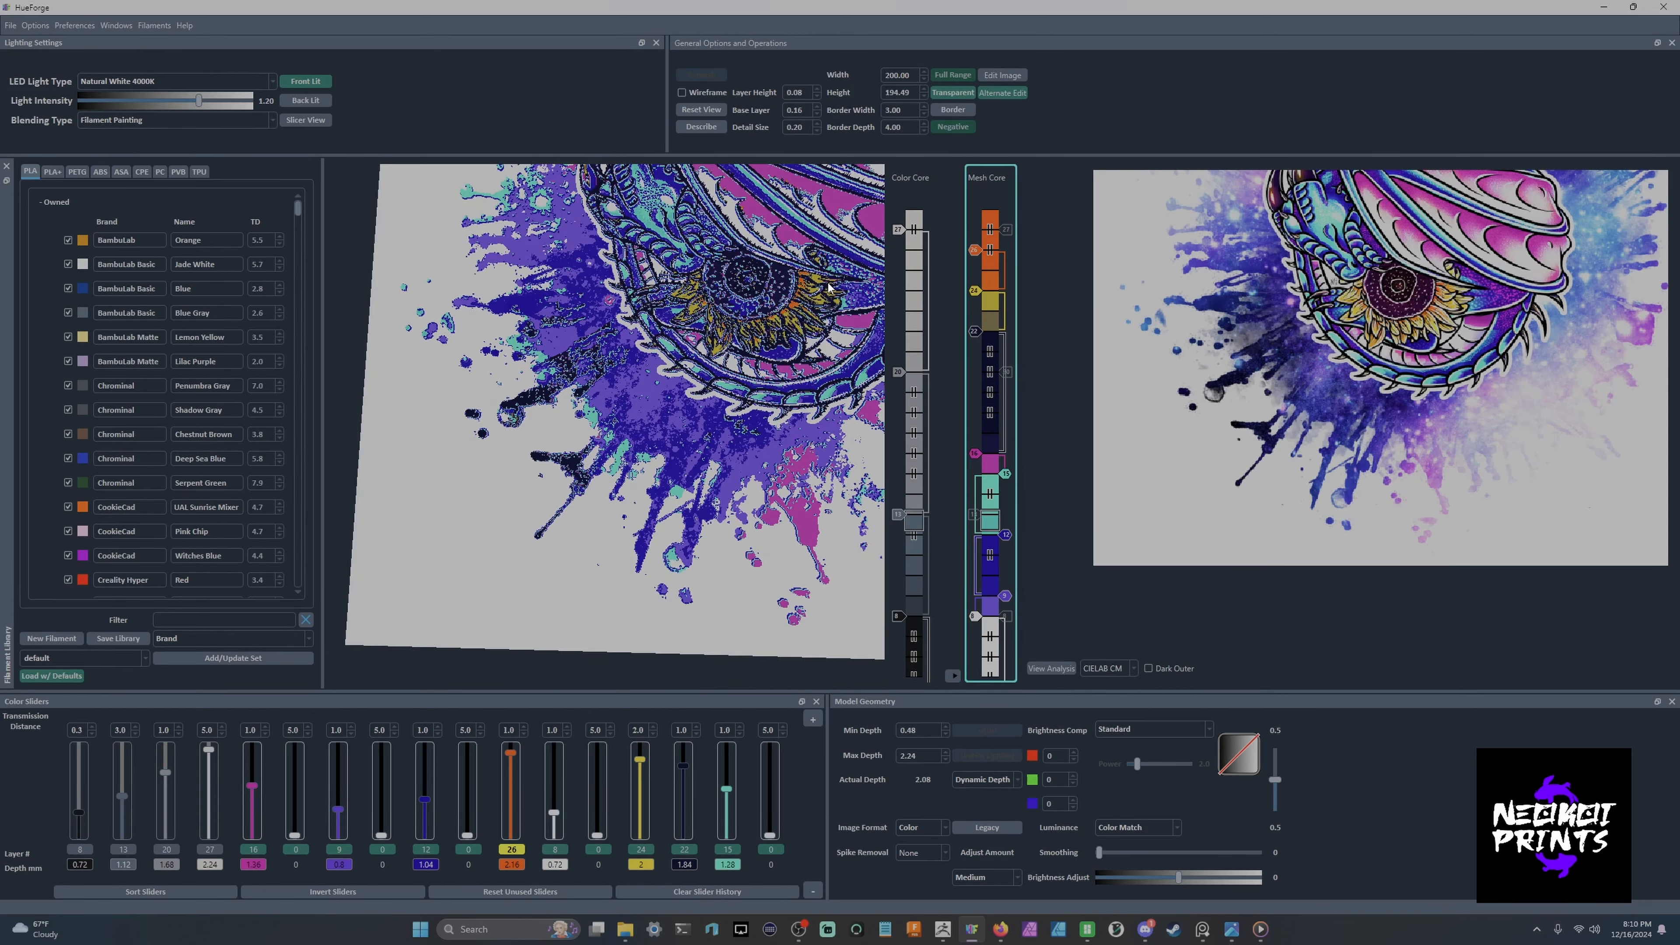
# Lower the mesh core's navy swap to 1.52 mm, yellow to 1.76 mm and orange to 1.92 mm.
pyautogui.moveTo(828, 287); pyautogui.dragTo(756, 390)
pyautogui.moveTo(973, 330); pyautogui.dragTo(966, 438)
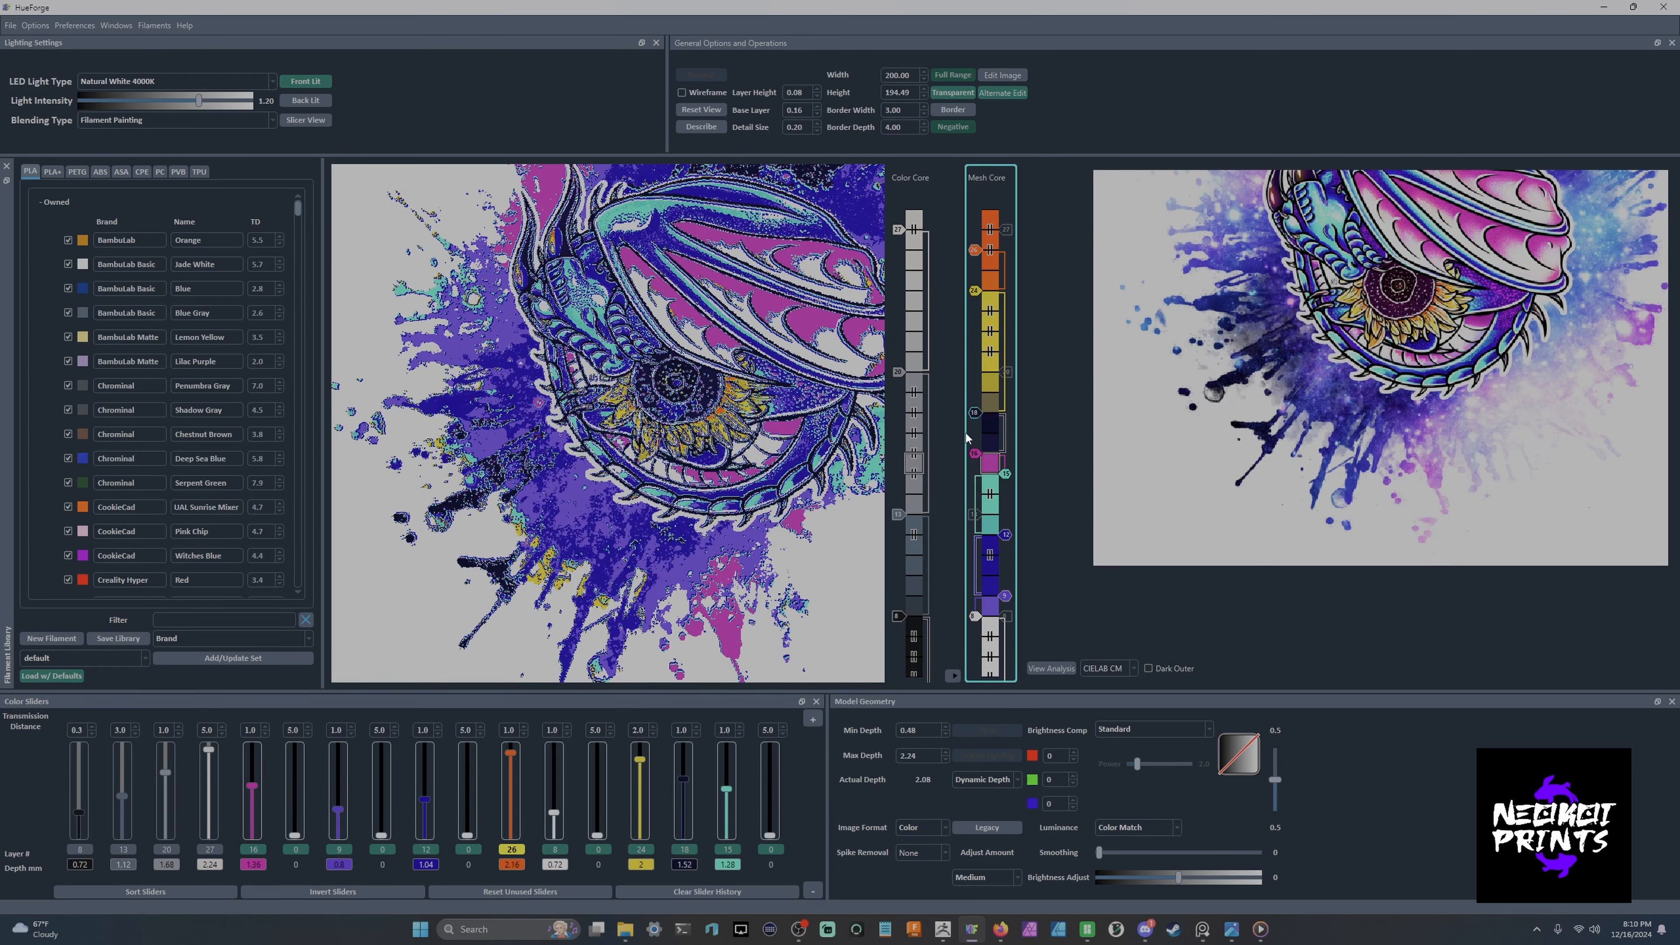
pyautogui.moveTo(974, 290); pyautogui.dragTo(974, 350)
pyautogui.moveTo(973, 250); pyautogui.dragTo(974, 310)
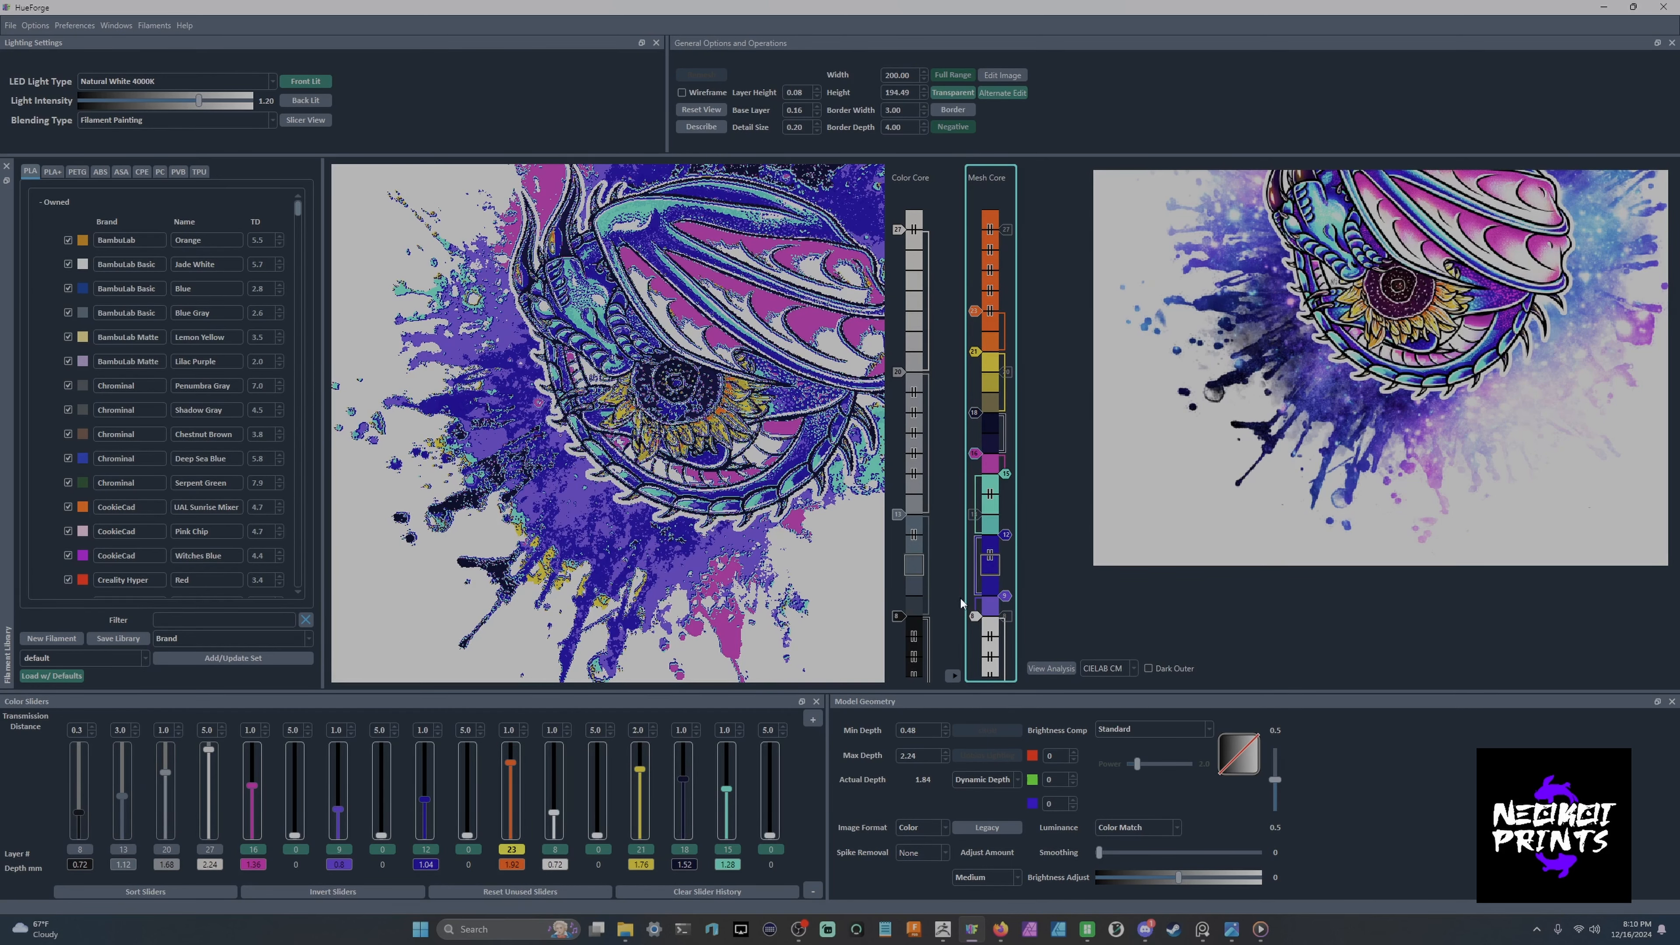
# Reposition the mesh core swaps to 1.6 mm for white, 1.44 mm for navy, 1.12 mm for teal and 0.96 mm for dark blue.
pyautogui.moveTo(974, 616)
pyautogui.mouseDown()
pyautogui.moveTo(980, 395)
pyautogui.moveTo(1006, 432)
pyautogui.mouseUp()
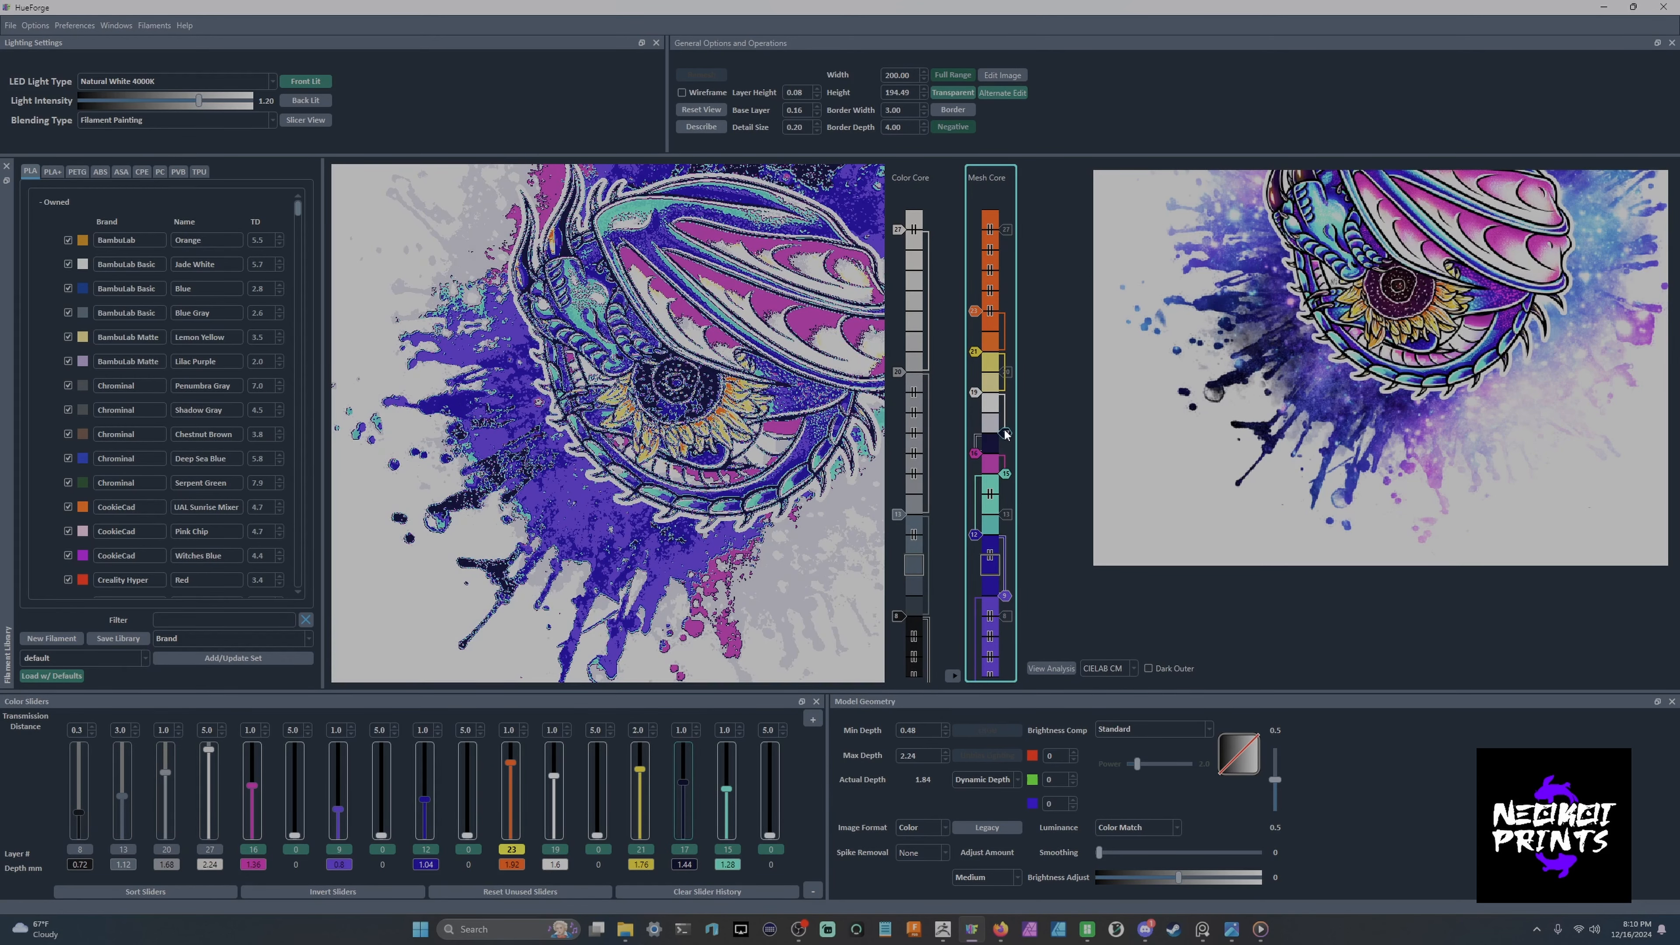
pyautogui.scroll(3, 782, 465)
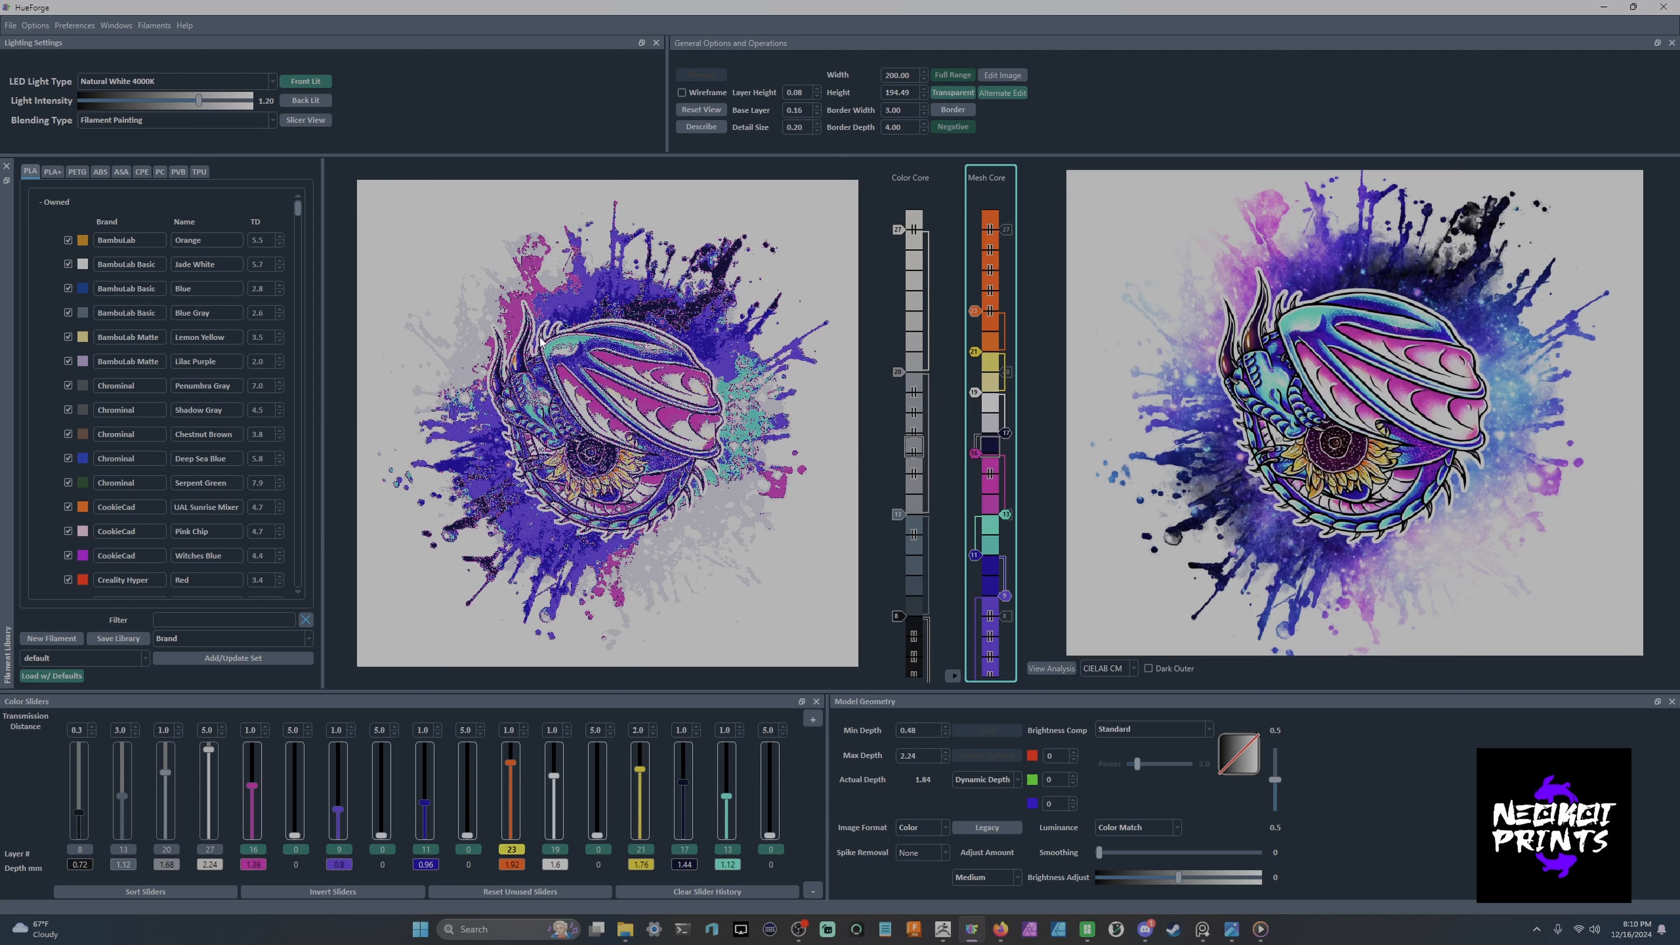
# Place the mesh core's dark blue swap at 0.96 mm and compare the dragon in the source image and mesh preview.
pyautogui.scroll(5, 1349, 337)
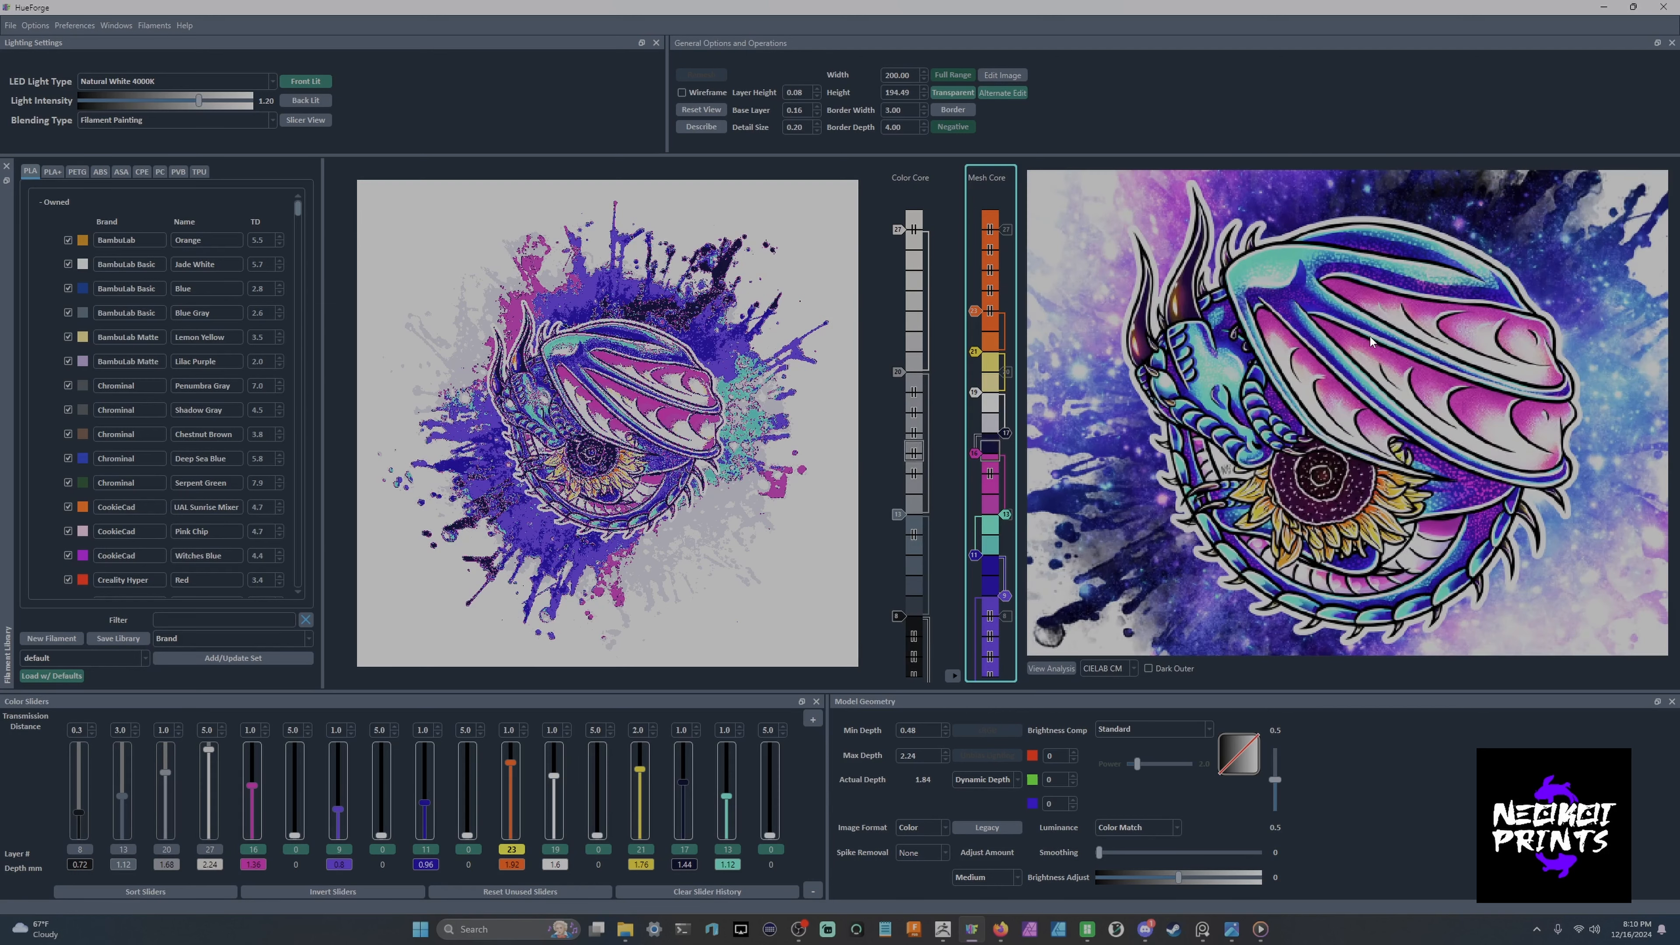
pyautogui.scroll(2, 1349, 337)
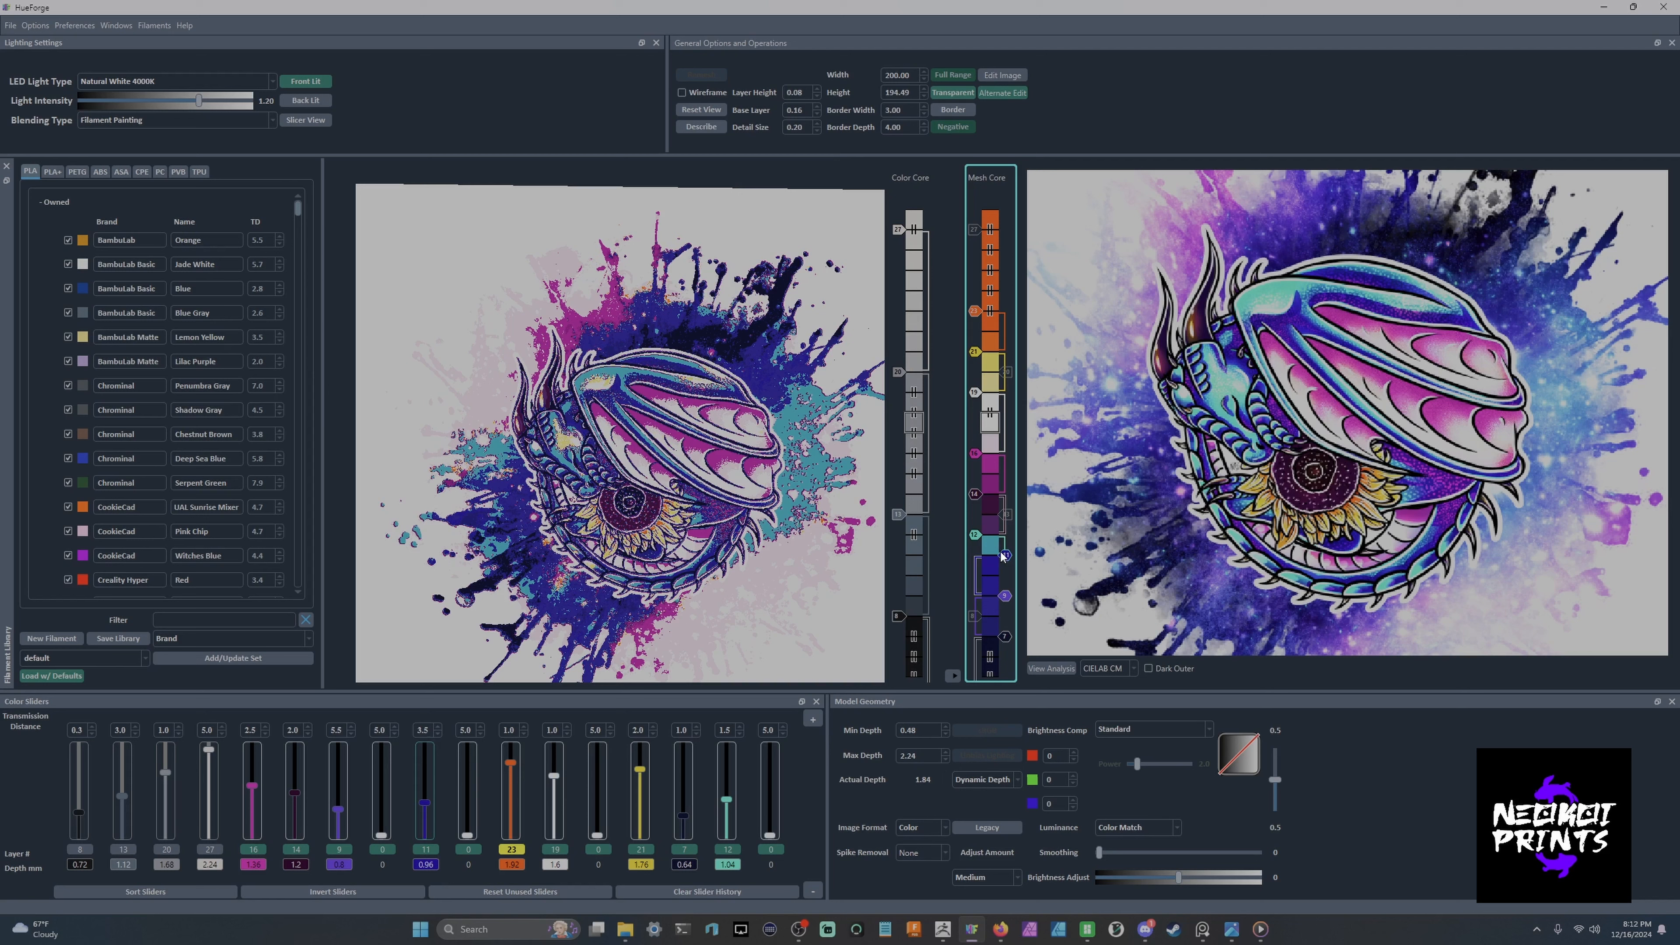
pyautogui.moveTo(1005, 584); pyautogui.dragTo(1000, 553)
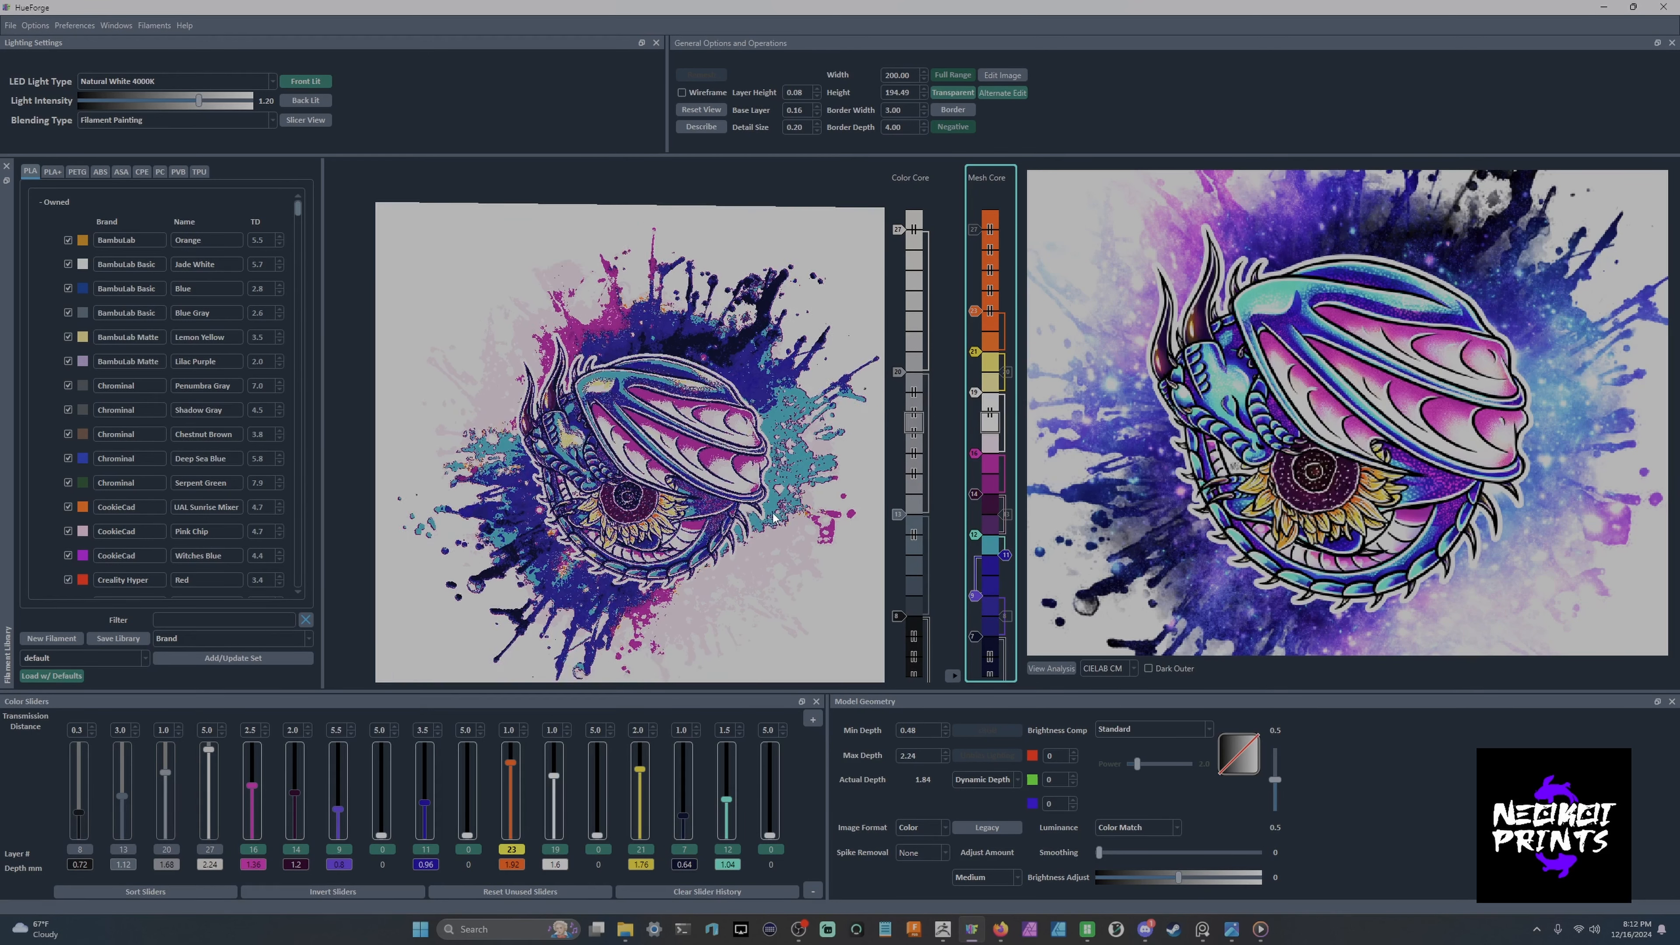
pyautogui.scroll(3, 584, 357)
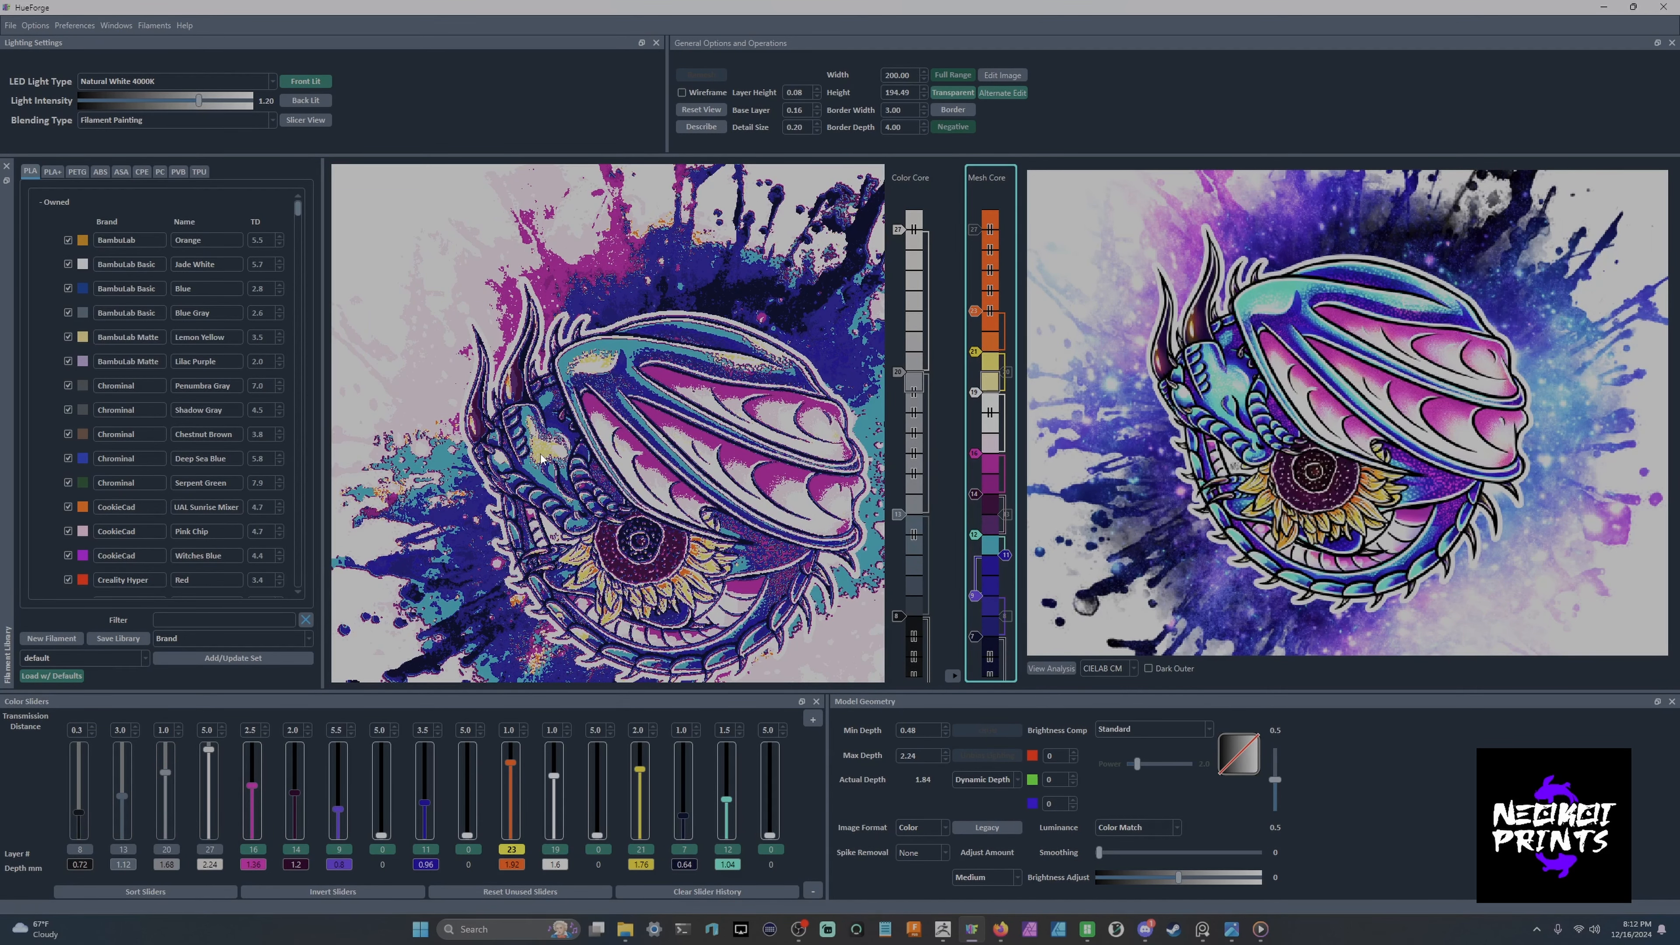
# Block the mesh core's topmost yellow layer and add a teal sampled from the dragon's head as a swap at 1.12 mm.
pyautogui.click(992, 368)
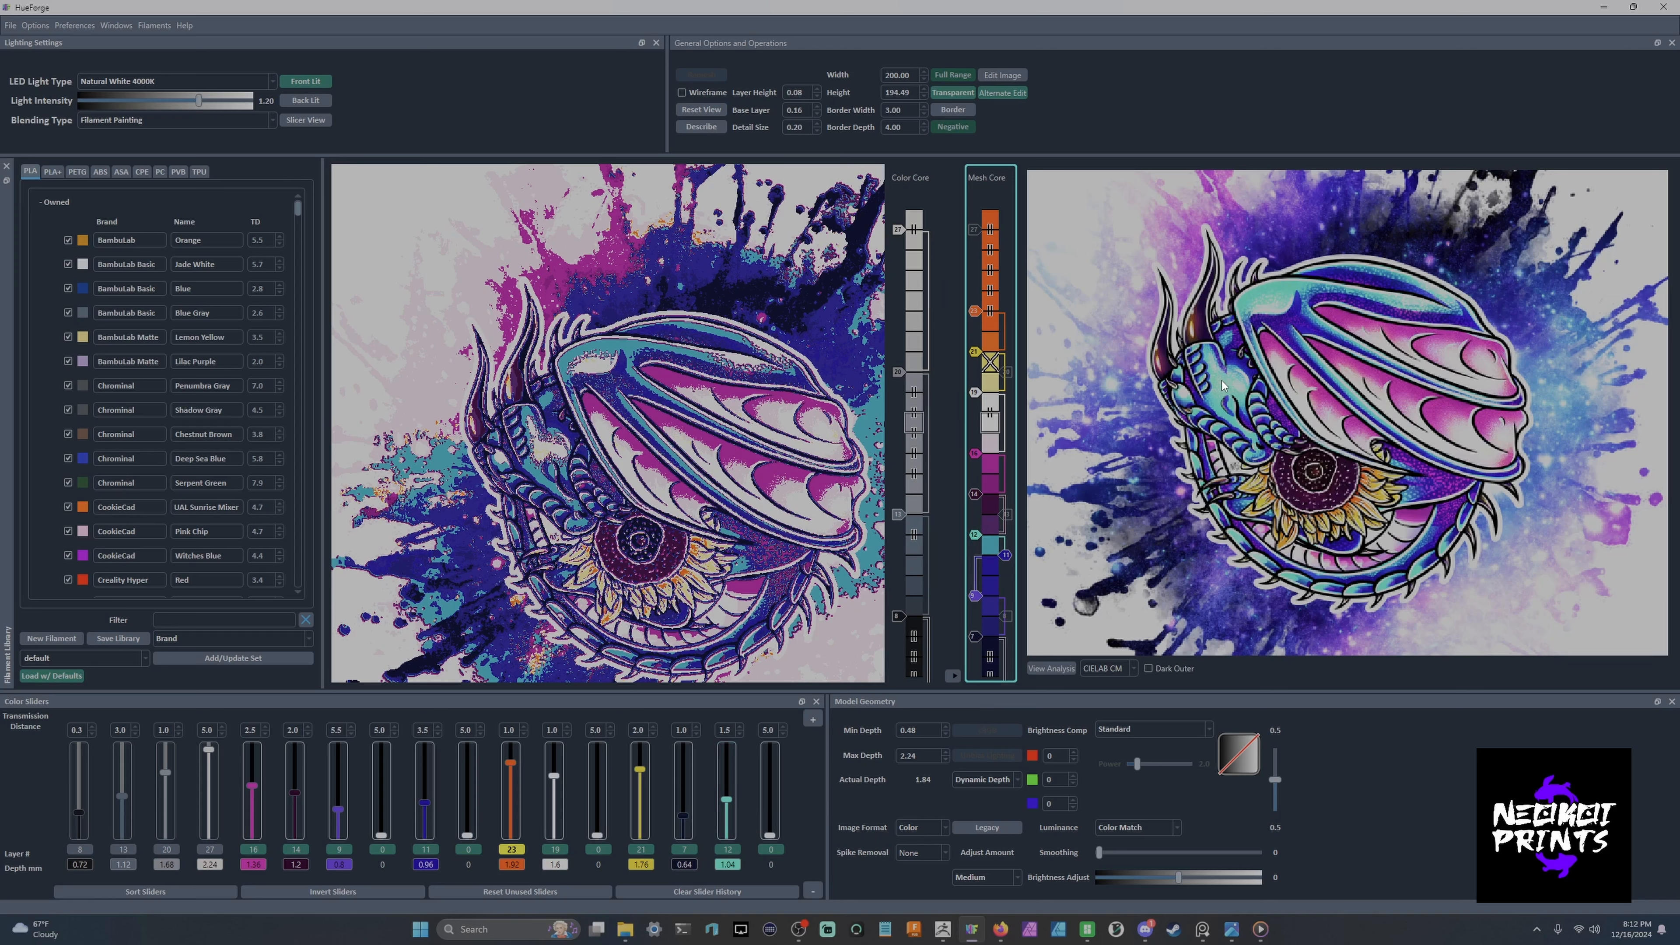
pyautogui.moveTo(1221, 381); pyautogui.dragTo(1111, 467)
pyautogui.moveTo(988, 529); pyautogui.dragTo(978, 533)
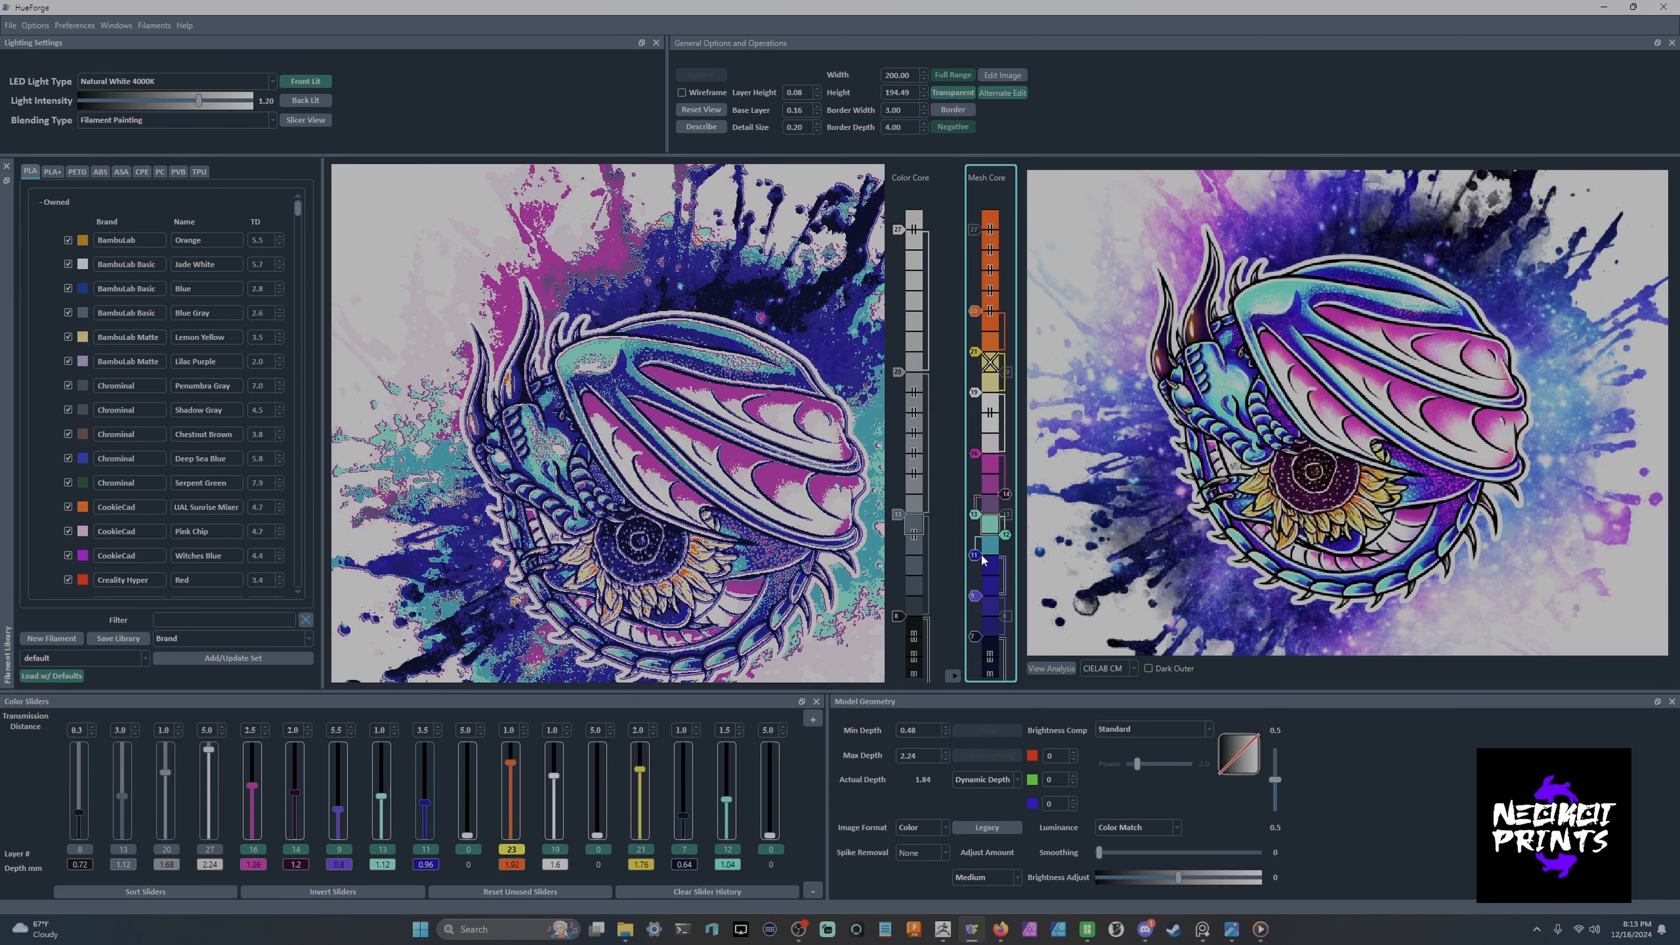
# Lower the mesh core's navy swap to 0.48 mm and sort the color sliders by depth.
pyautogui.moveTo(979, 637)
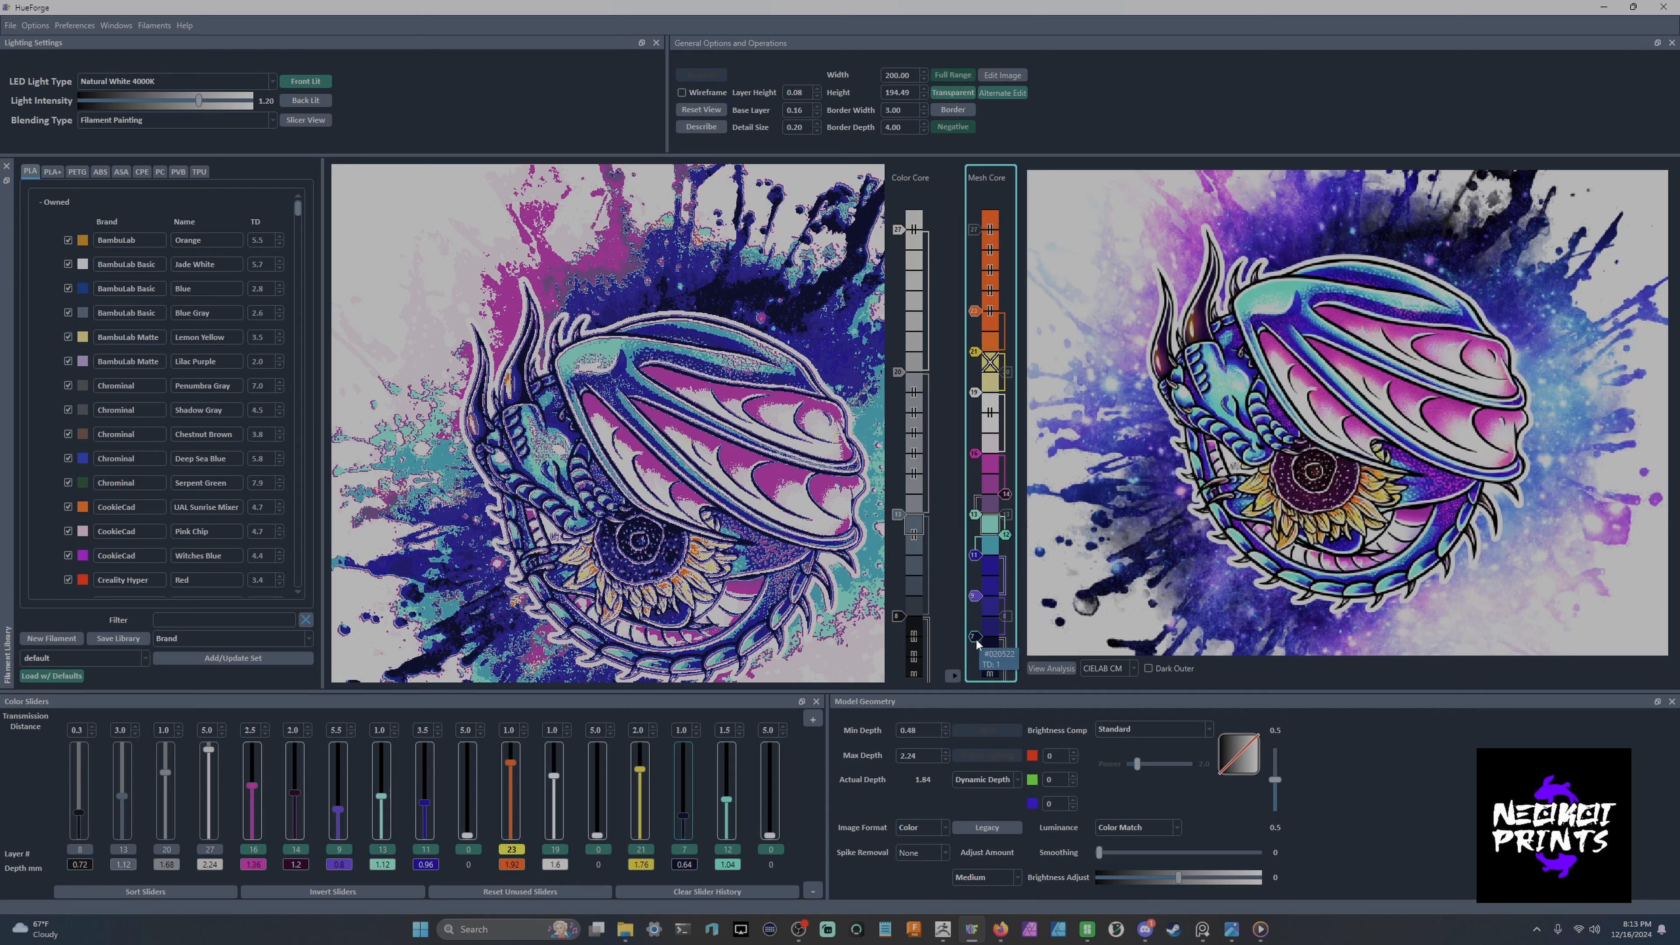
pyautogui.moveTo(977, 640); pyautogui.dragTo(974, 662)
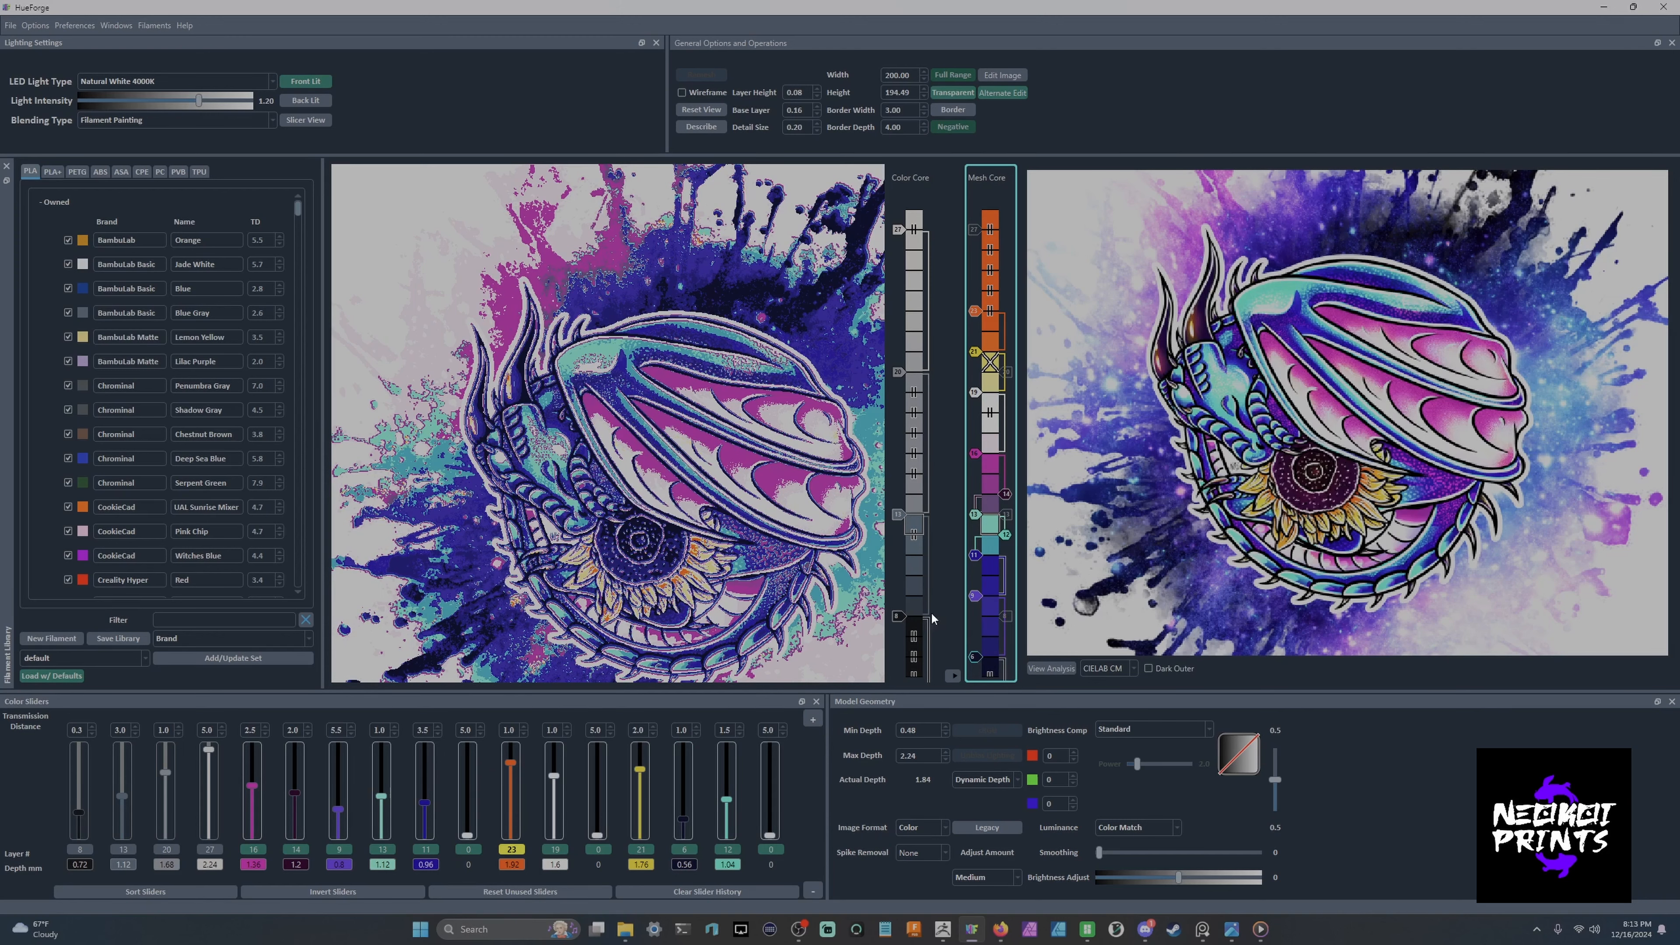
pyautogui.scroll(-3, 797, 579)
pyautogui.moveTo(799, 547); pyautogui.dragTo(794, 536, button='middle')
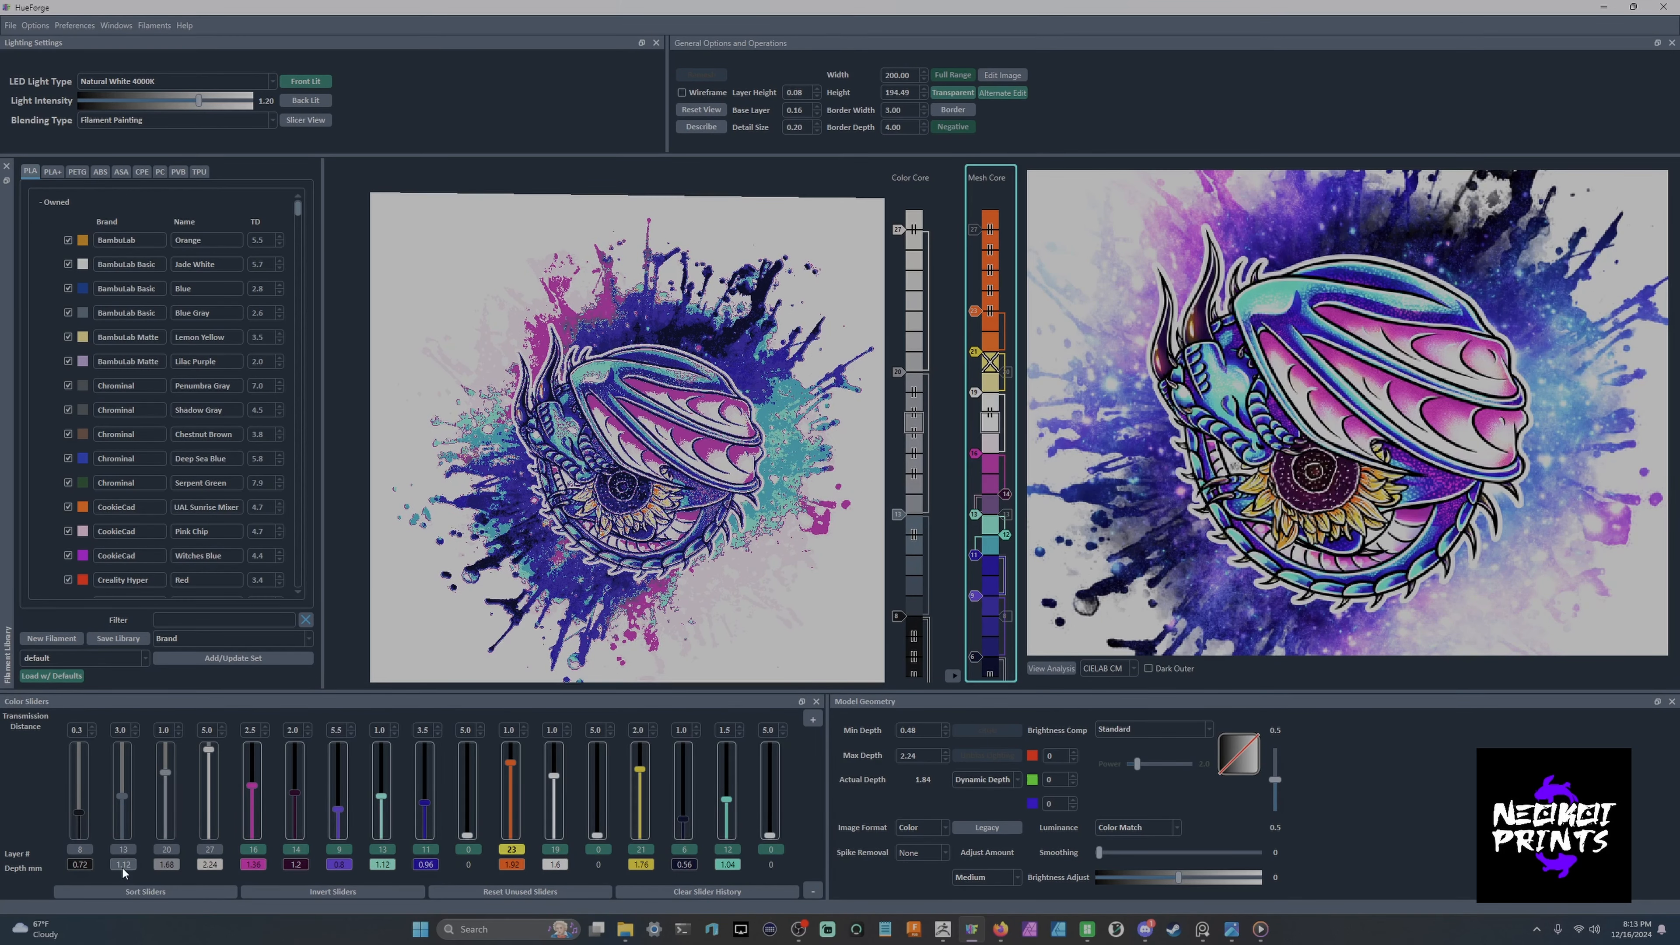
pyautogui.click(133, 891)
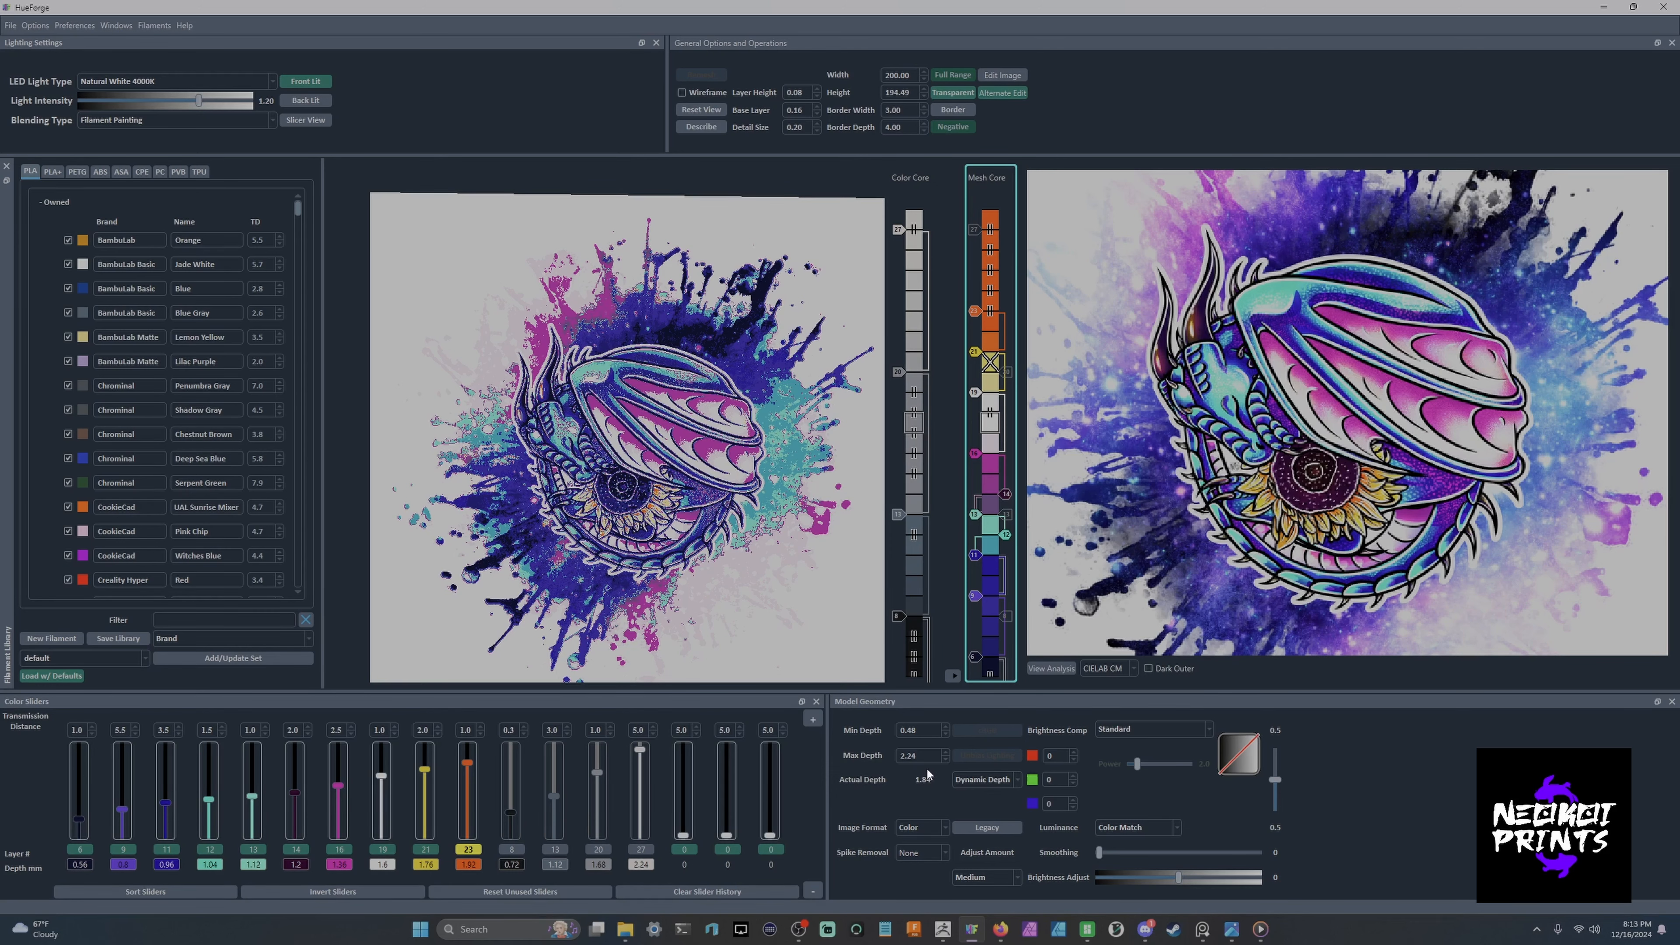
pyautogui.scroll(-1, 77, 798)
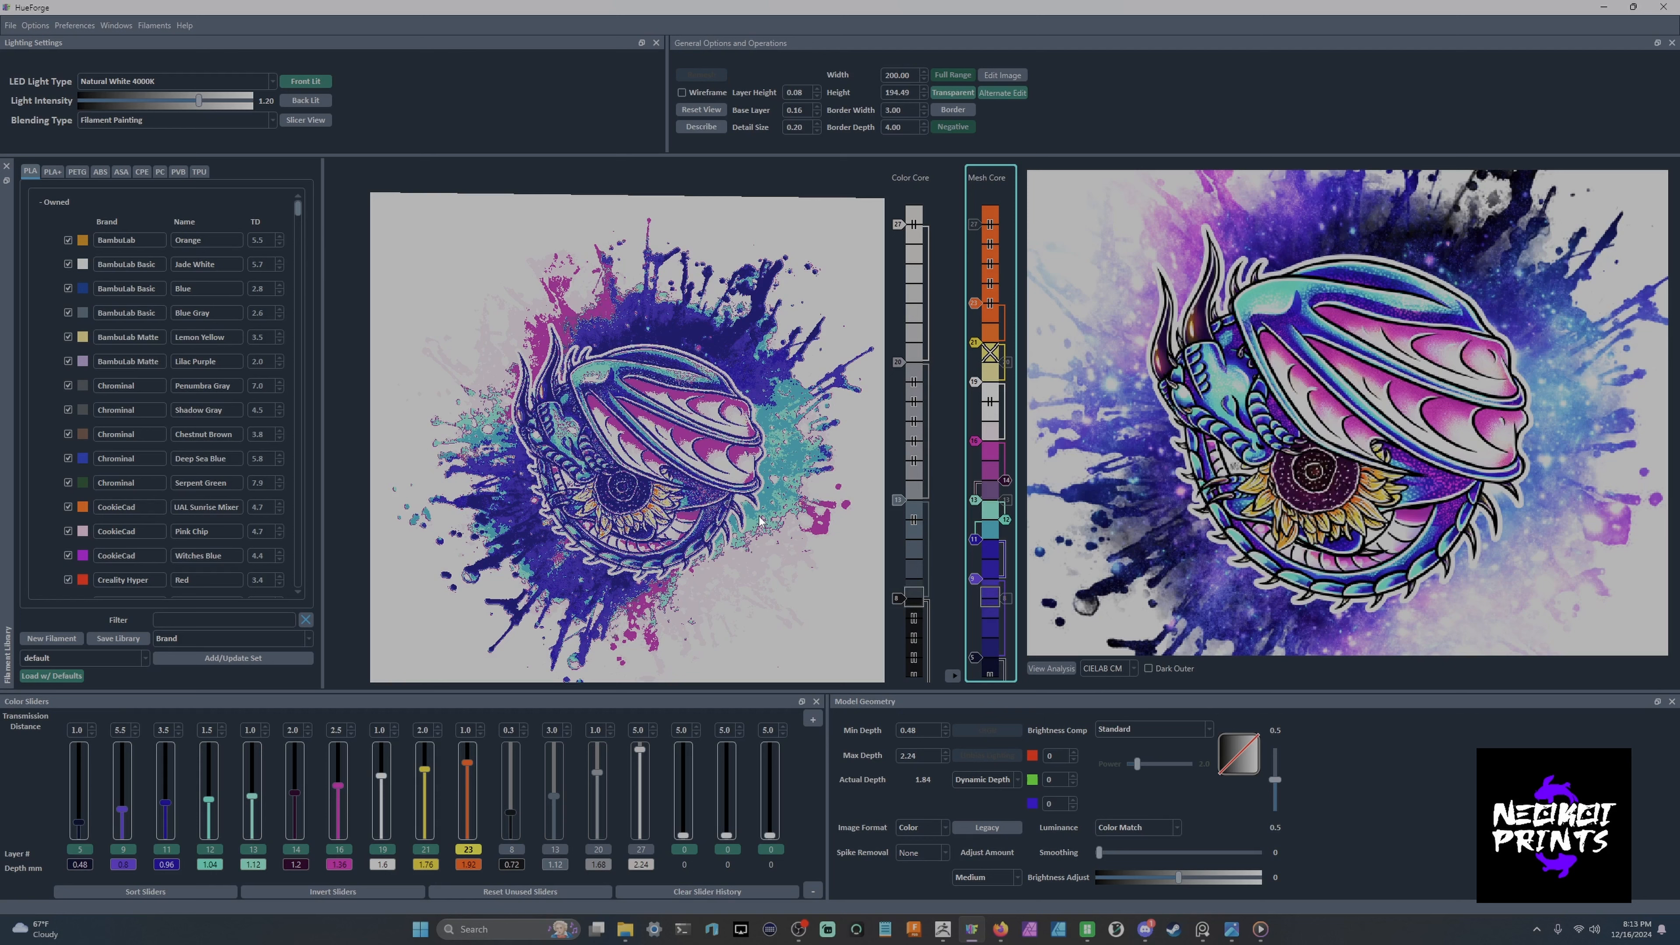
pyautogui.moveTo(769, 532); pyautogui.dragTo(775, 506)
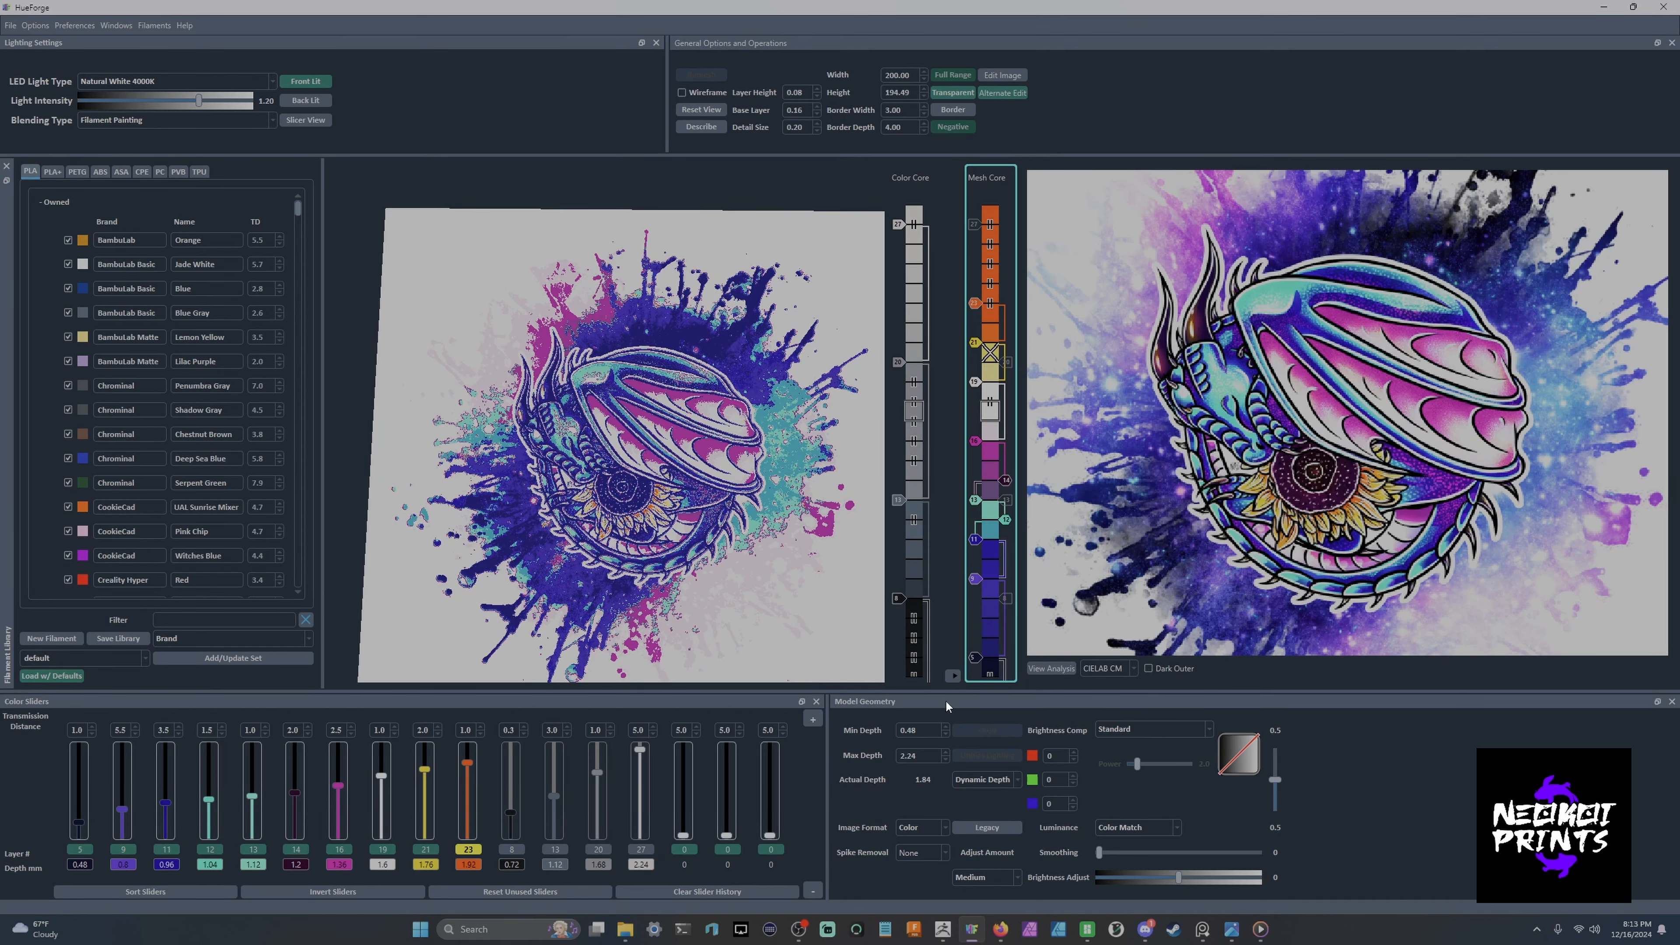
# Lower the purple swap to 0.64 mm and set the dark blue swap to 0.96 mm with a transmission distance of 6.0.
pyautogui.scroll(-3, 119, 794)
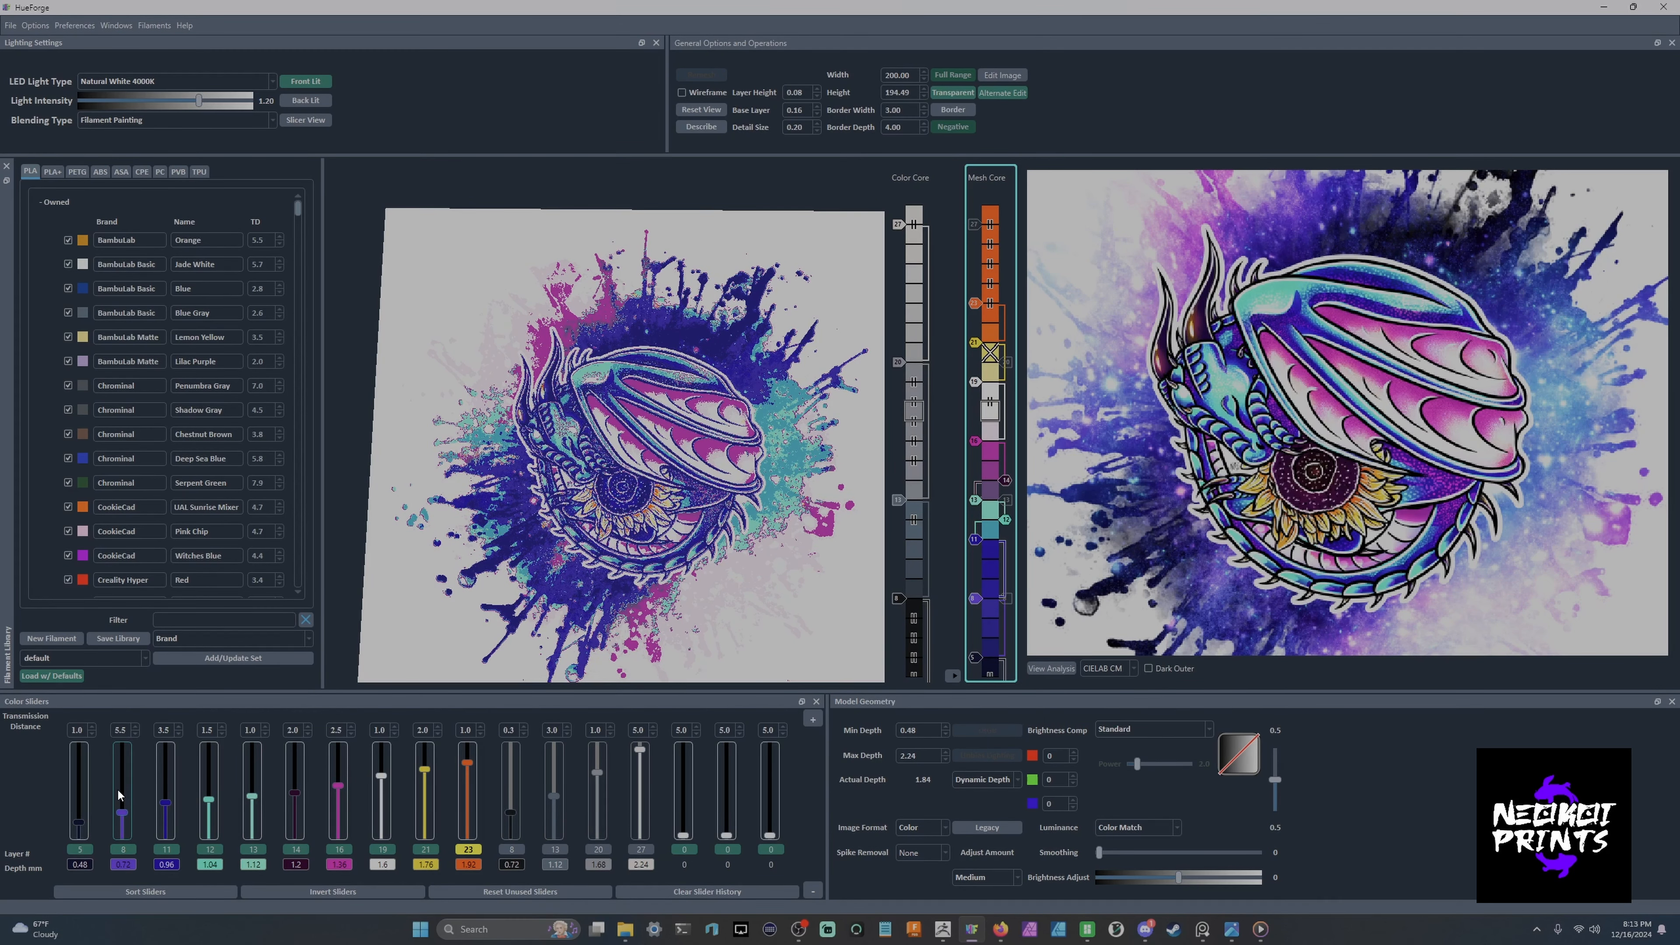
pyautogui.scroll(2, 118, 790)
pyautogui.scroll(-1, 117, 789)
pyautogui.scroll(-2, 165, 787)
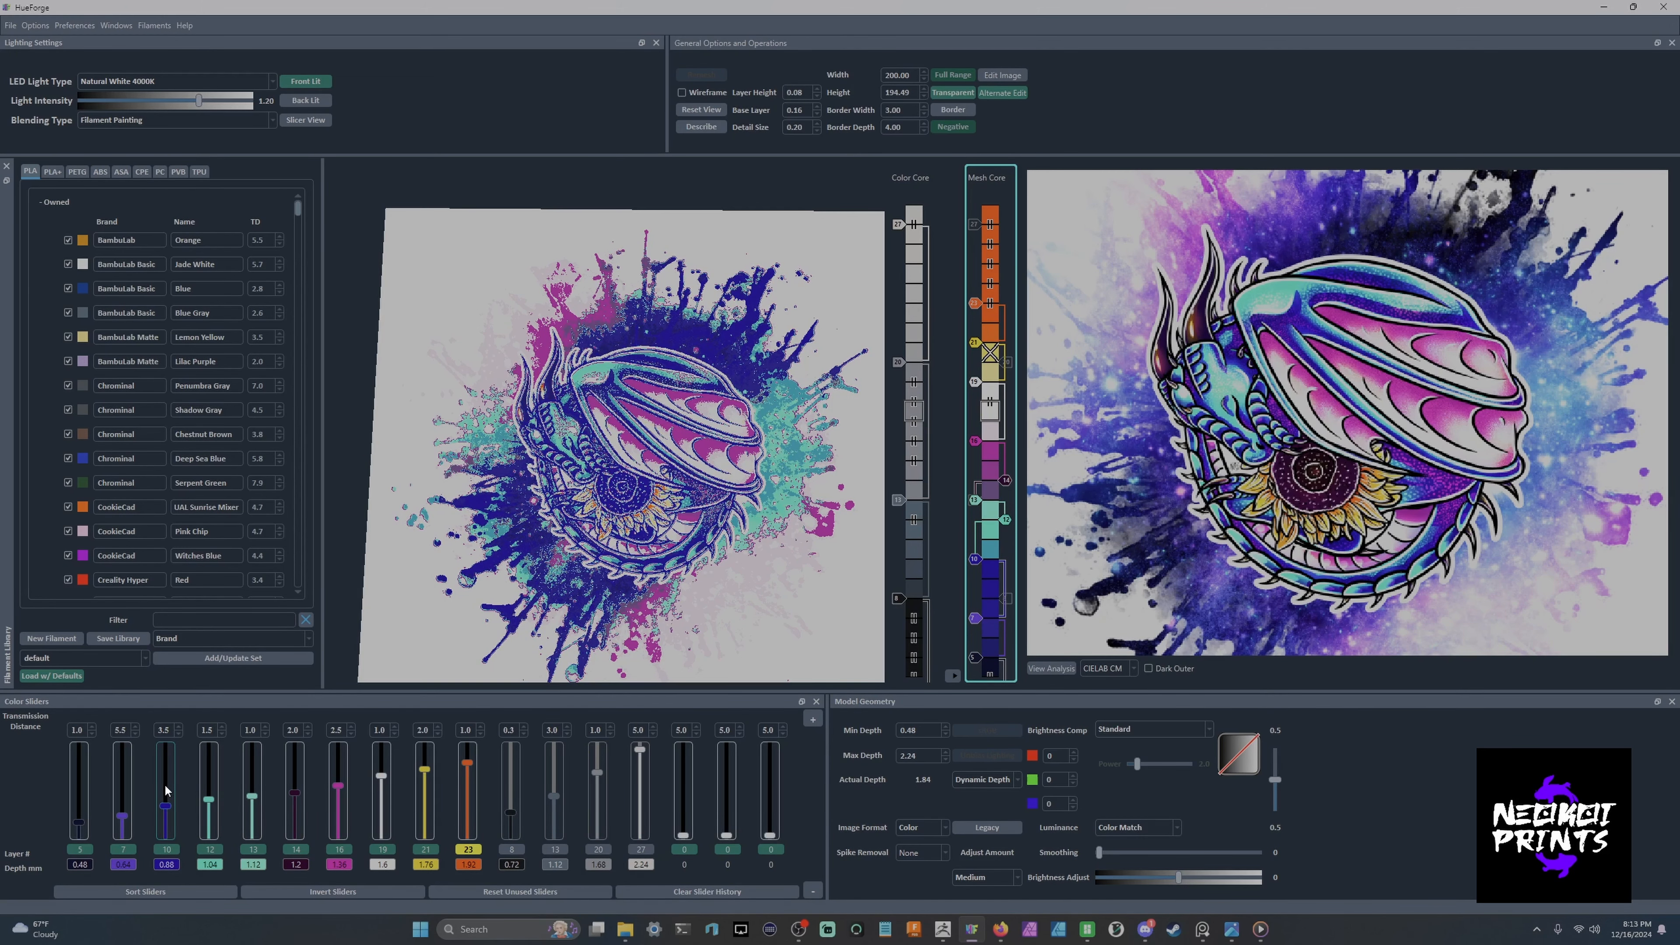
pyautogui.scroll(2, 166, 790)
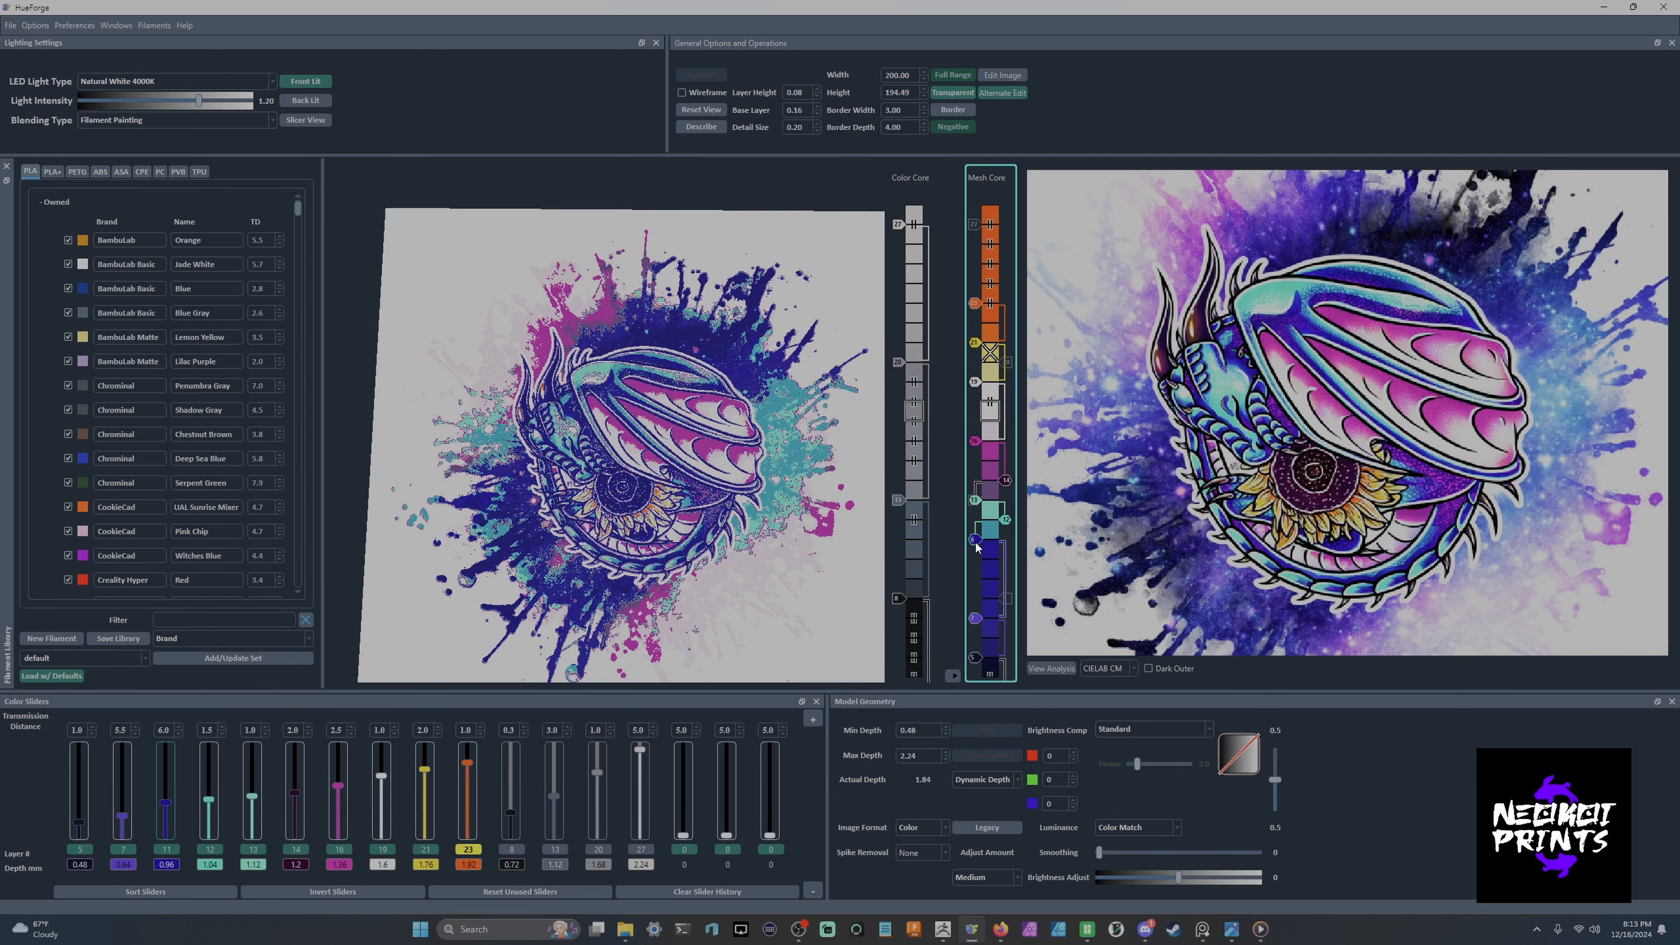
# Lower the mesh core's white swap to 1.52 mm.
pyautogui.scroll(3, 765, 561)
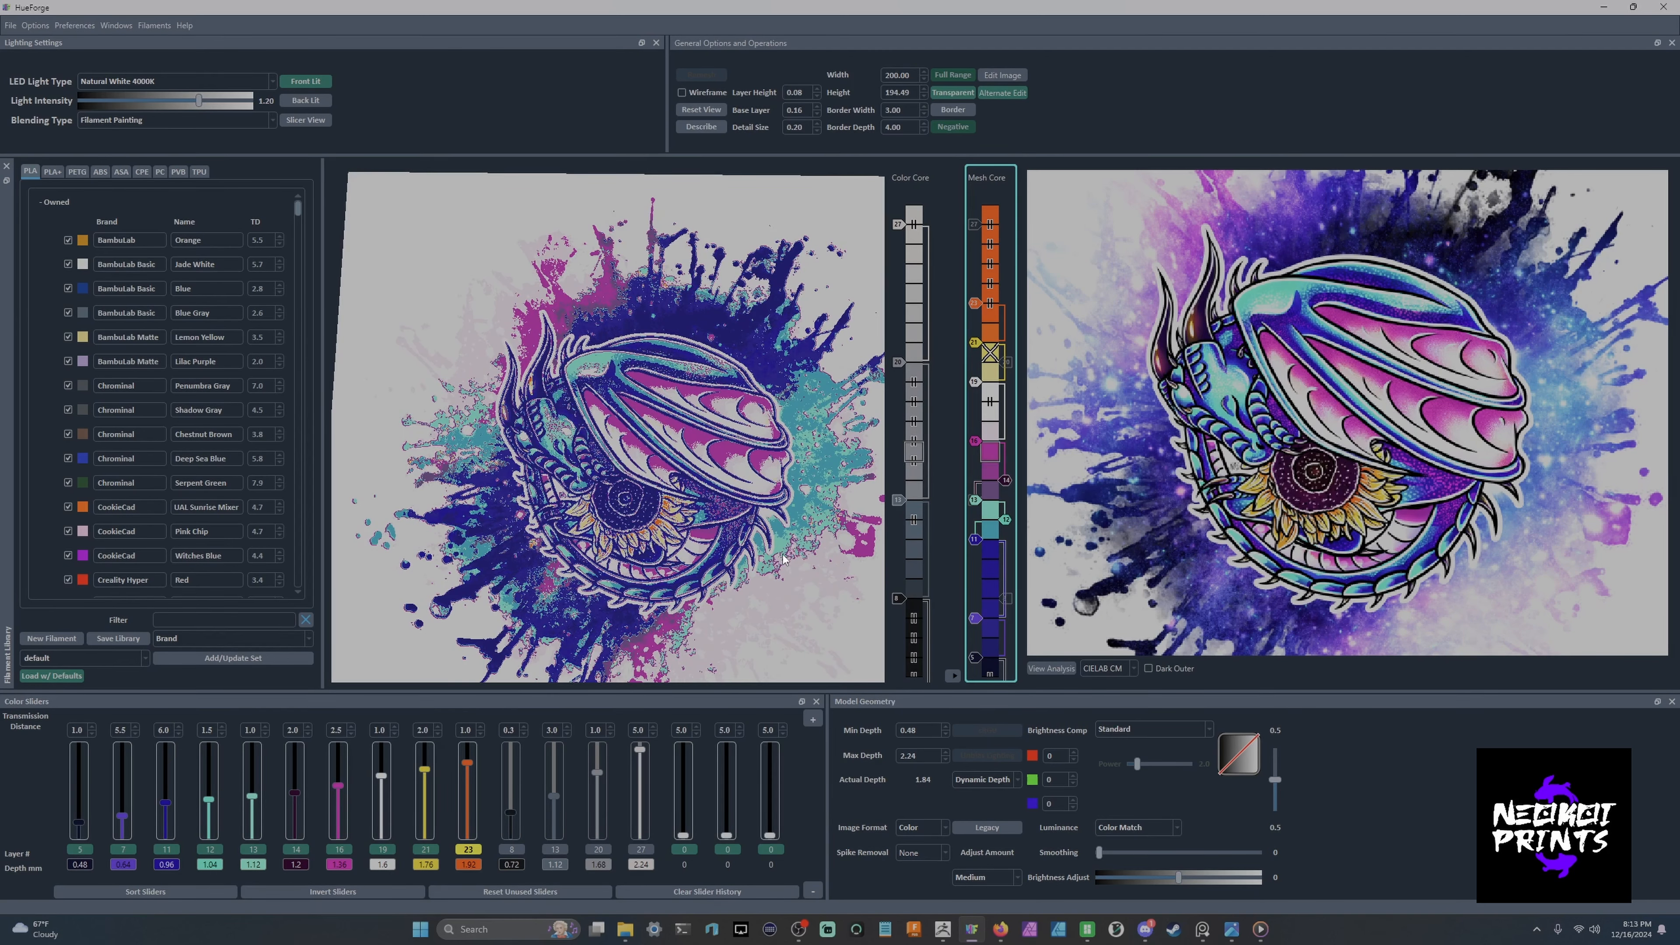
pyautogui.moveTo(782, 554); pyautogui.dragTo(761, 533)
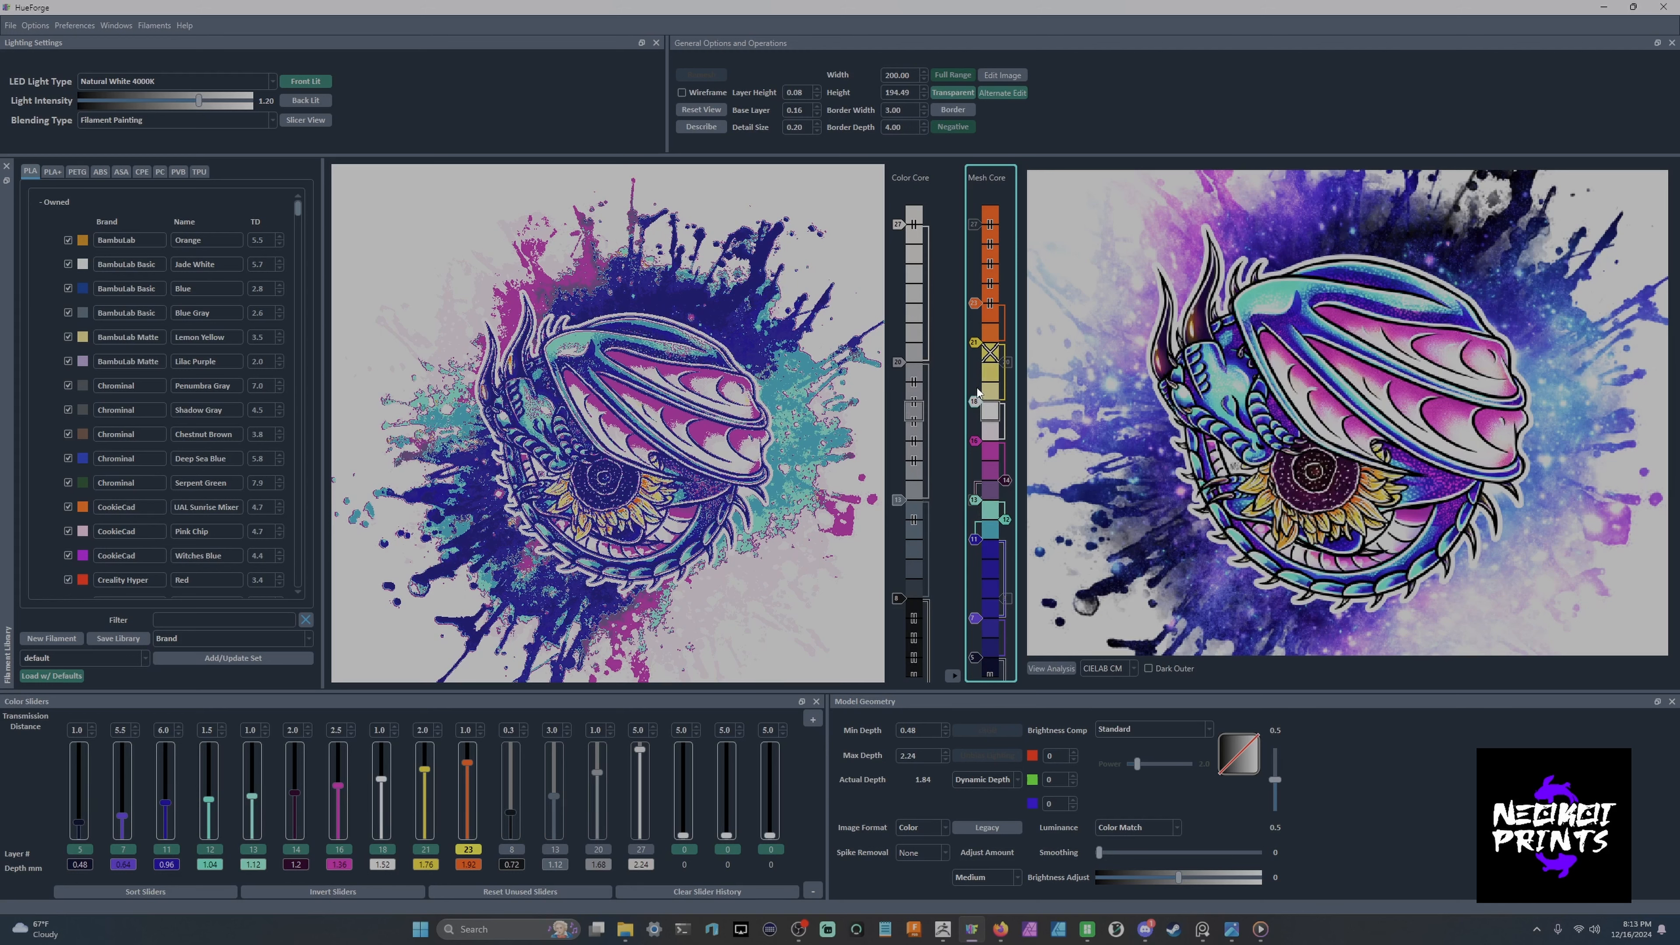
pyautogui.moveTo(976, 388); pyautogui.dragTo(982, 416)
pyautogui.scroll(-2, 807, 547)
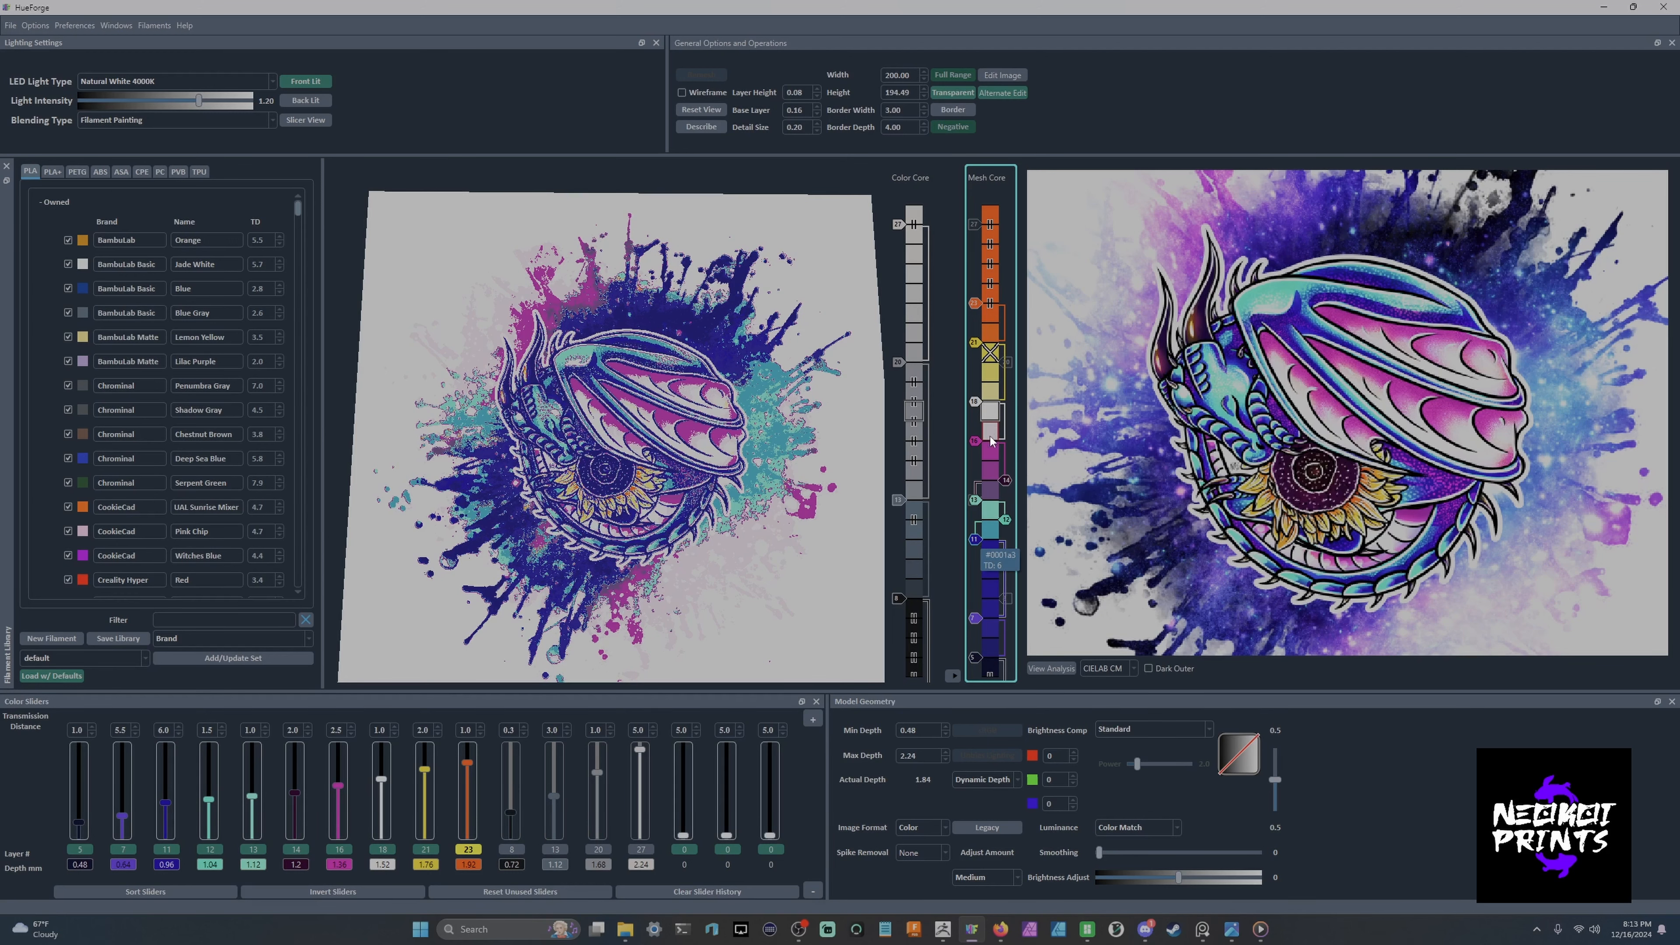
# Add a second white swap at 0.96 mm above the dark blue, placed at 0.72 mm, and block its upper layers.
pyautogui.moveTo(984, 408); pyautogui.dragTo(981, 545)
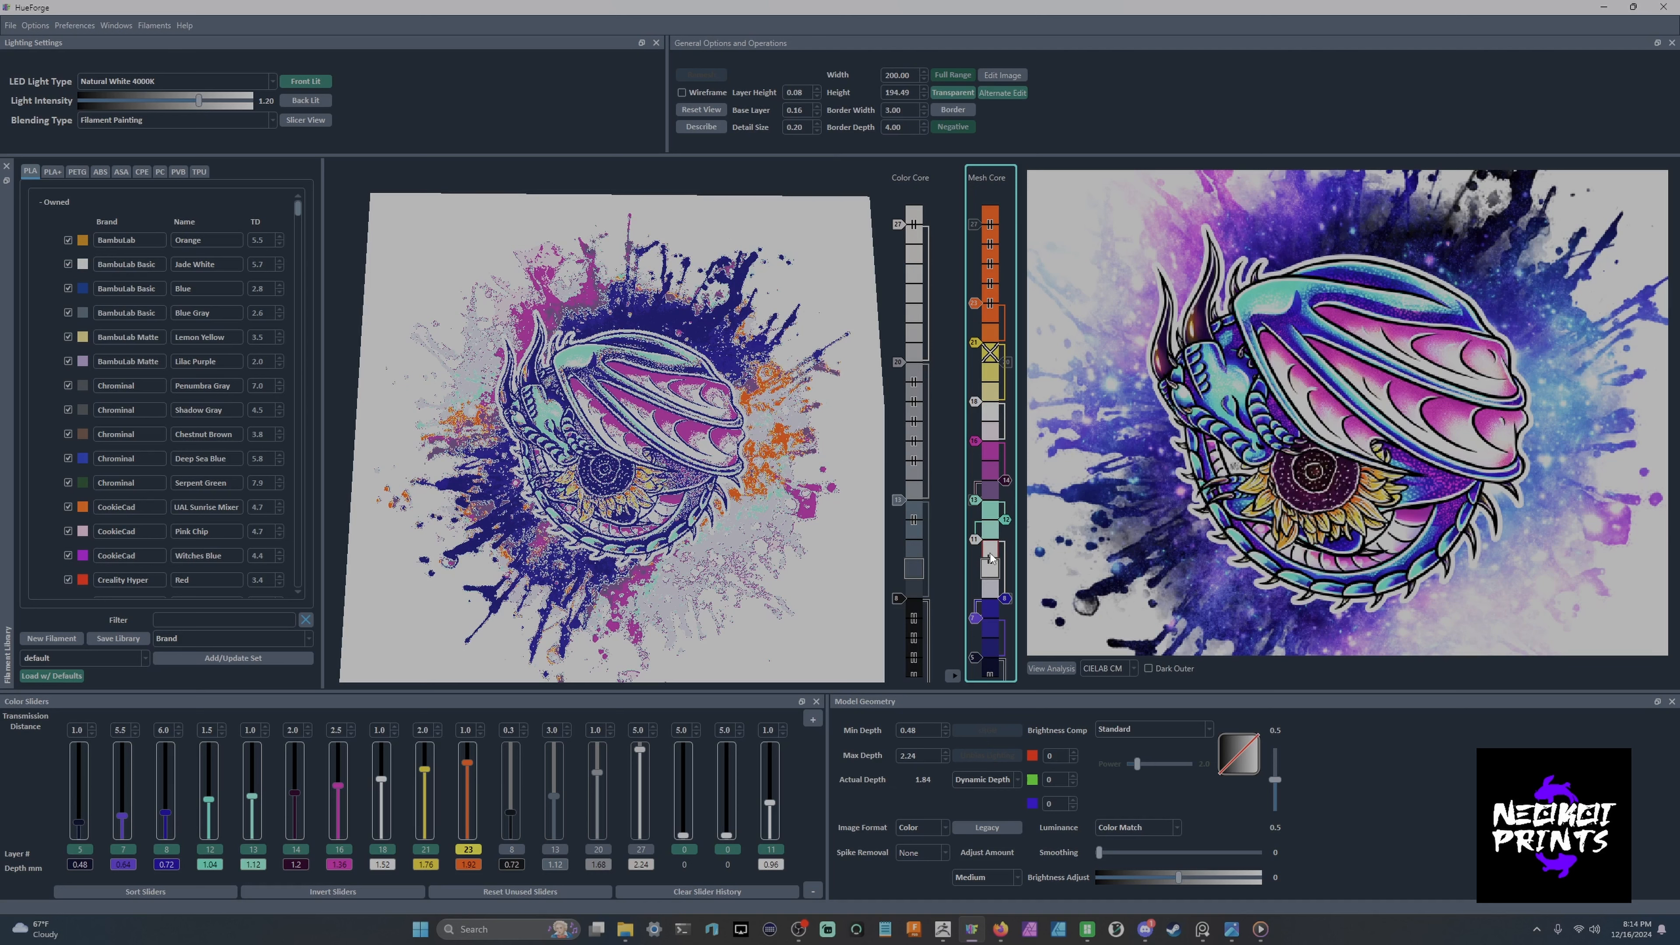
pyautogui.click(989, 557)
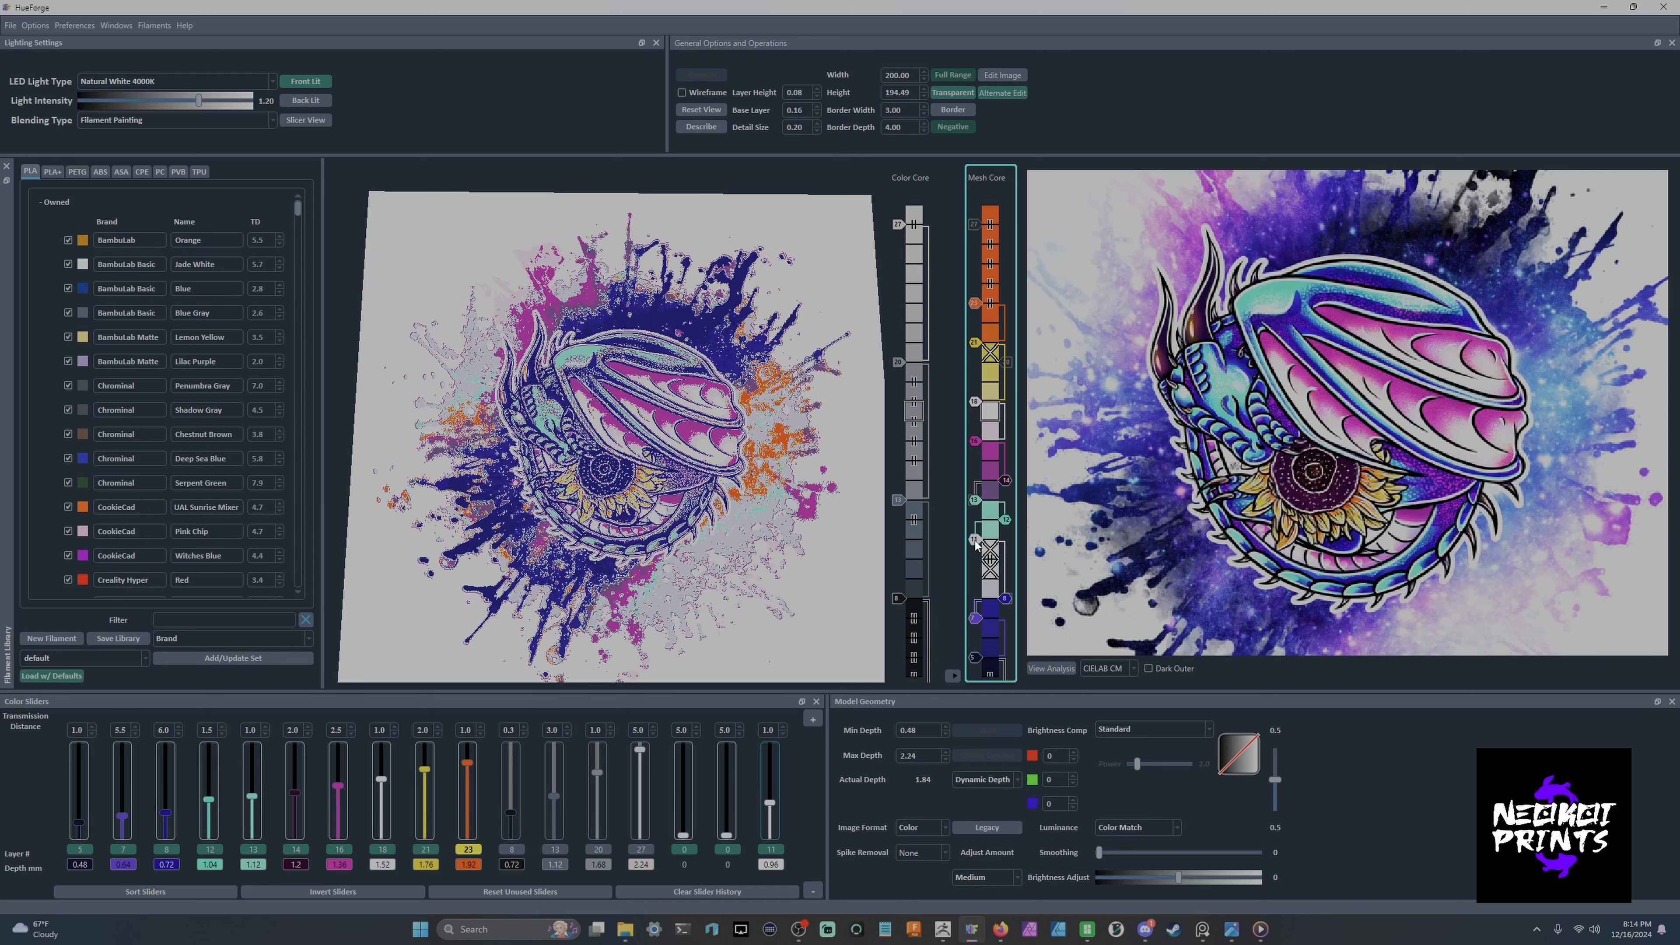
# Tune the newly added white swap's transmission distance, alternating between higher values and 1.5 to compare the mesh preview.
pyautogui.scroll(5, 975, 541)
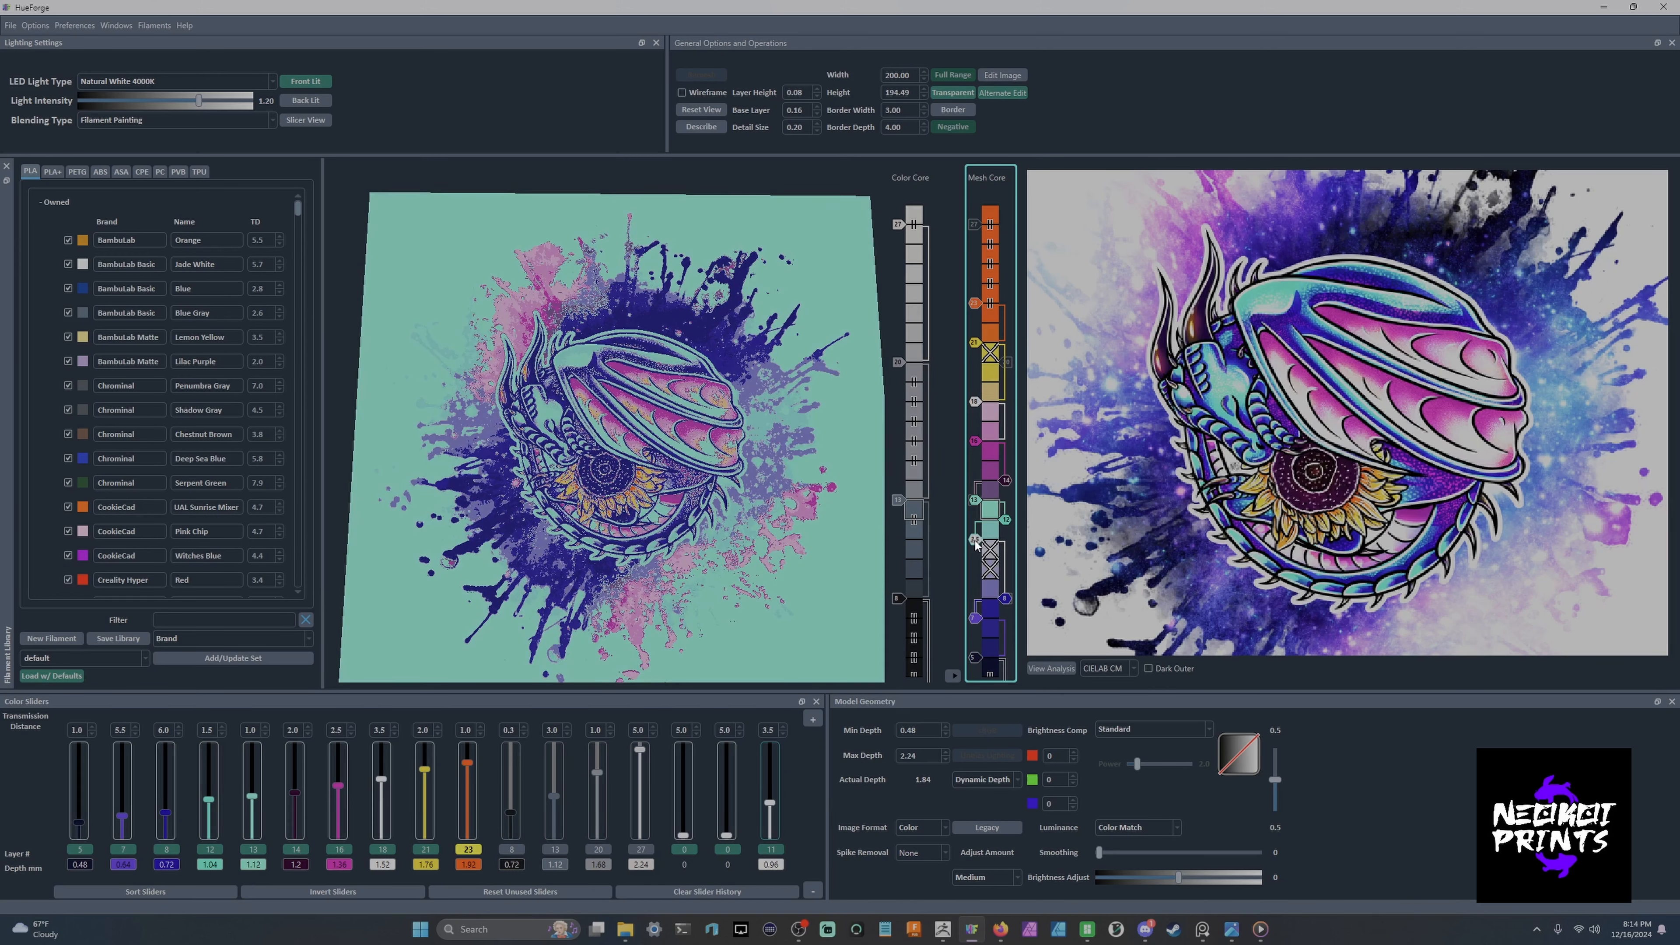
pyautogui.scroll(-1, 976, 542)
pyautogui.scroll(-3, 975, 543)
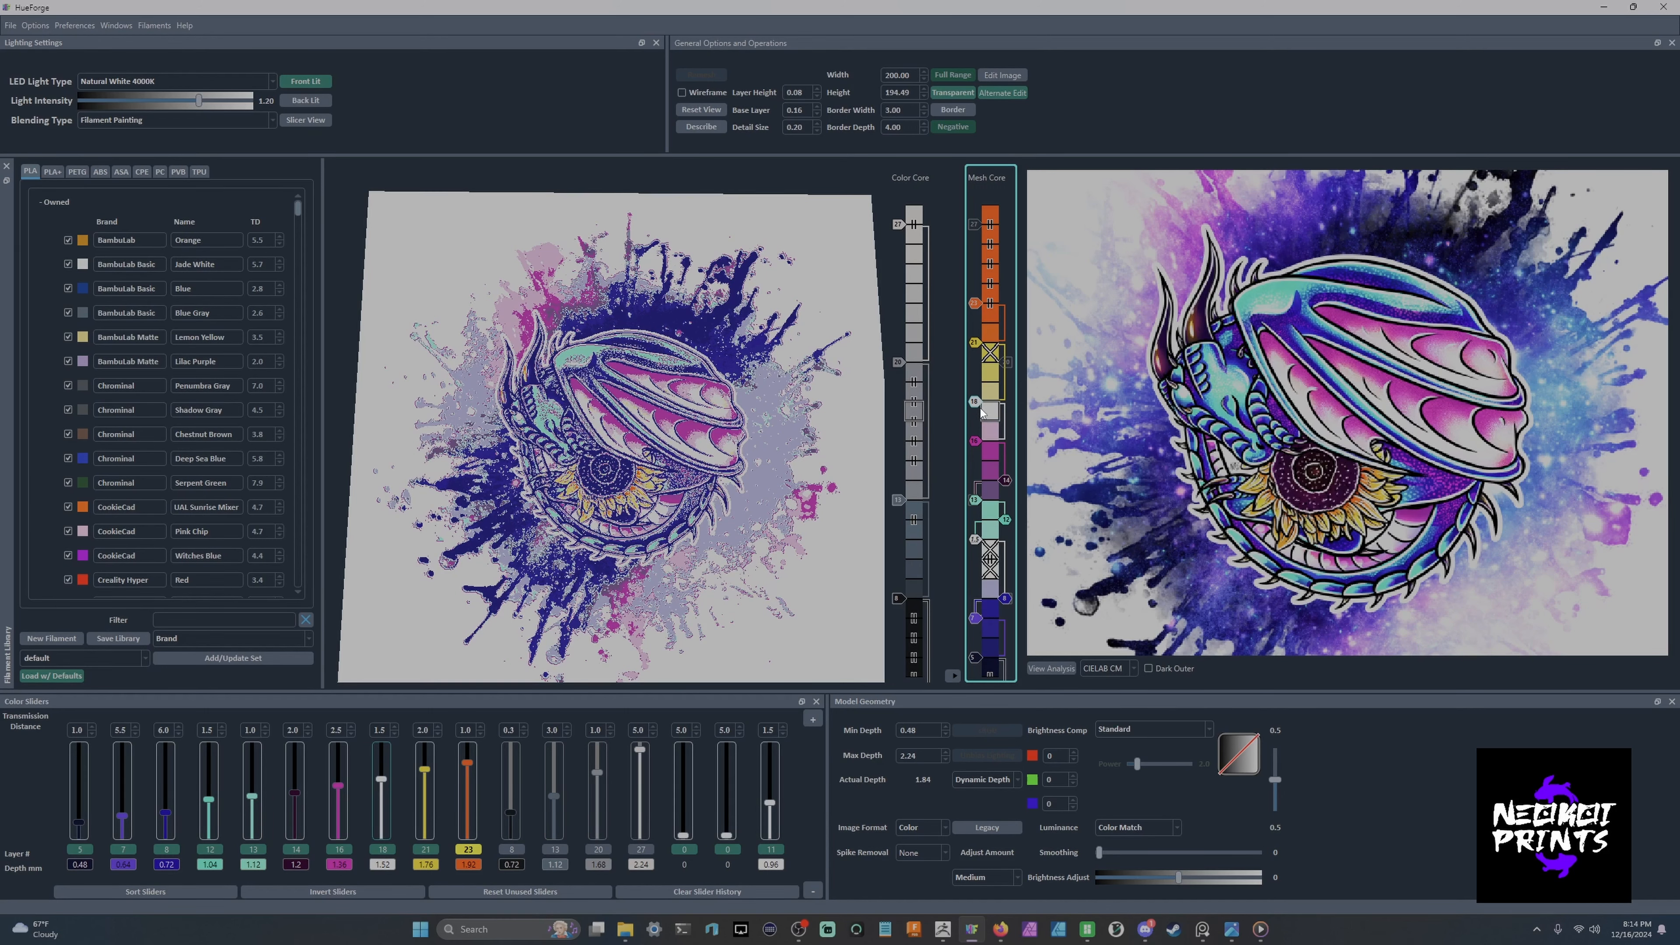
pyautogui.scroll(-1, 975, 534)
pyautogui.scroll(5, 975, 535)
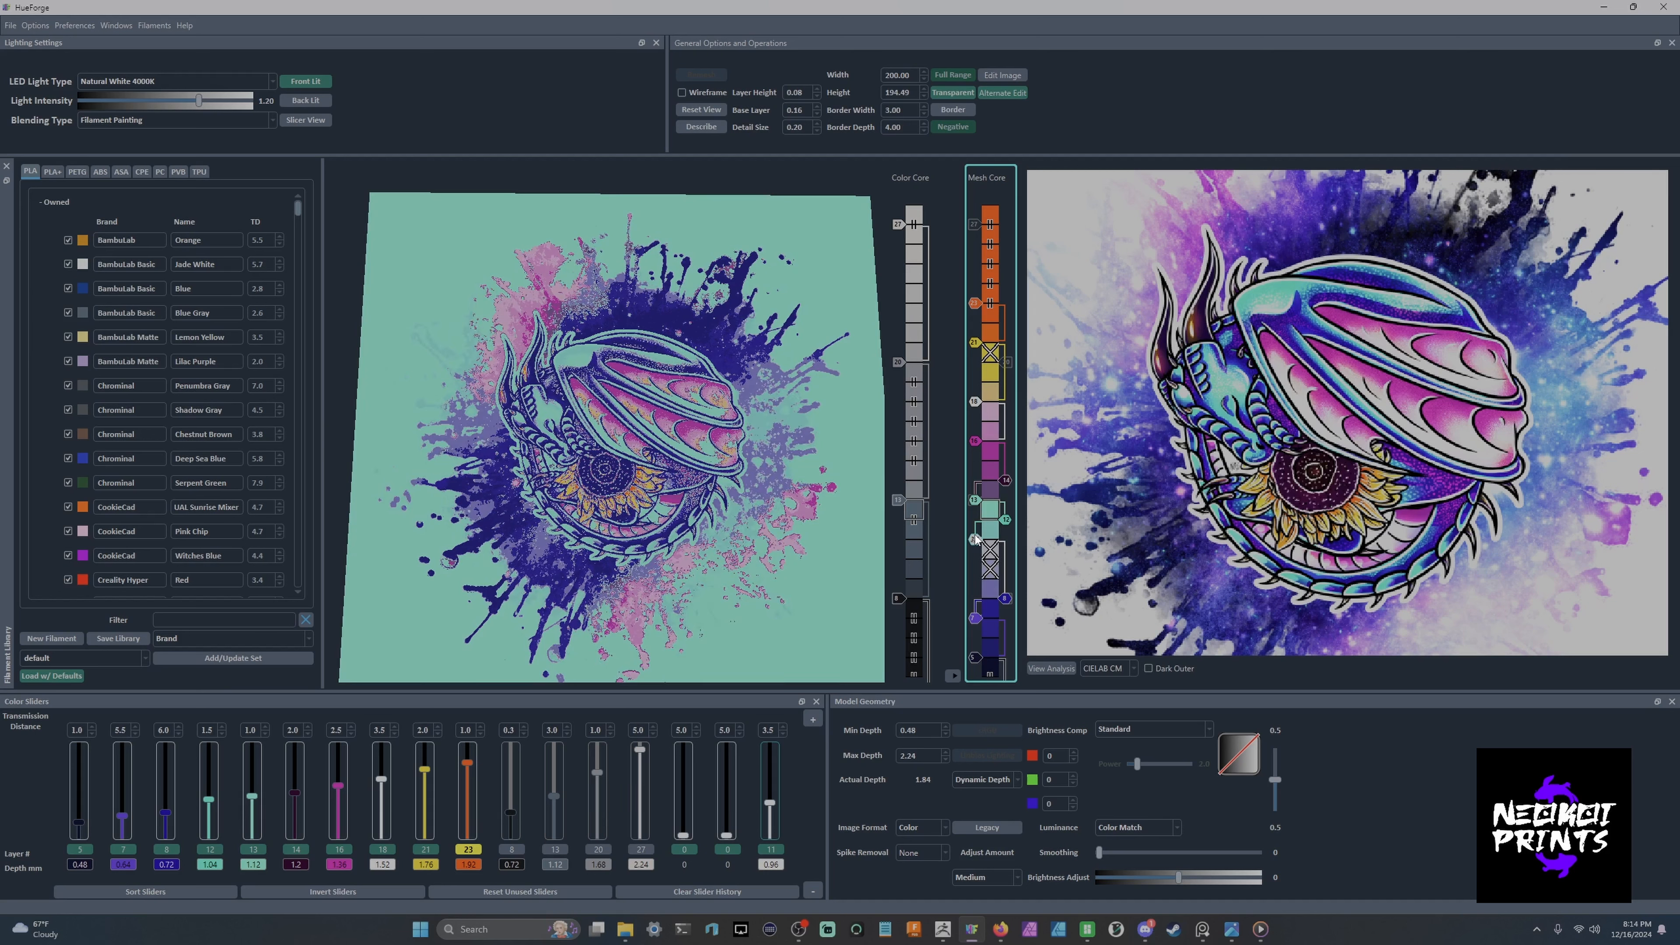
pyautogui.scroll(-4, 976, 543)
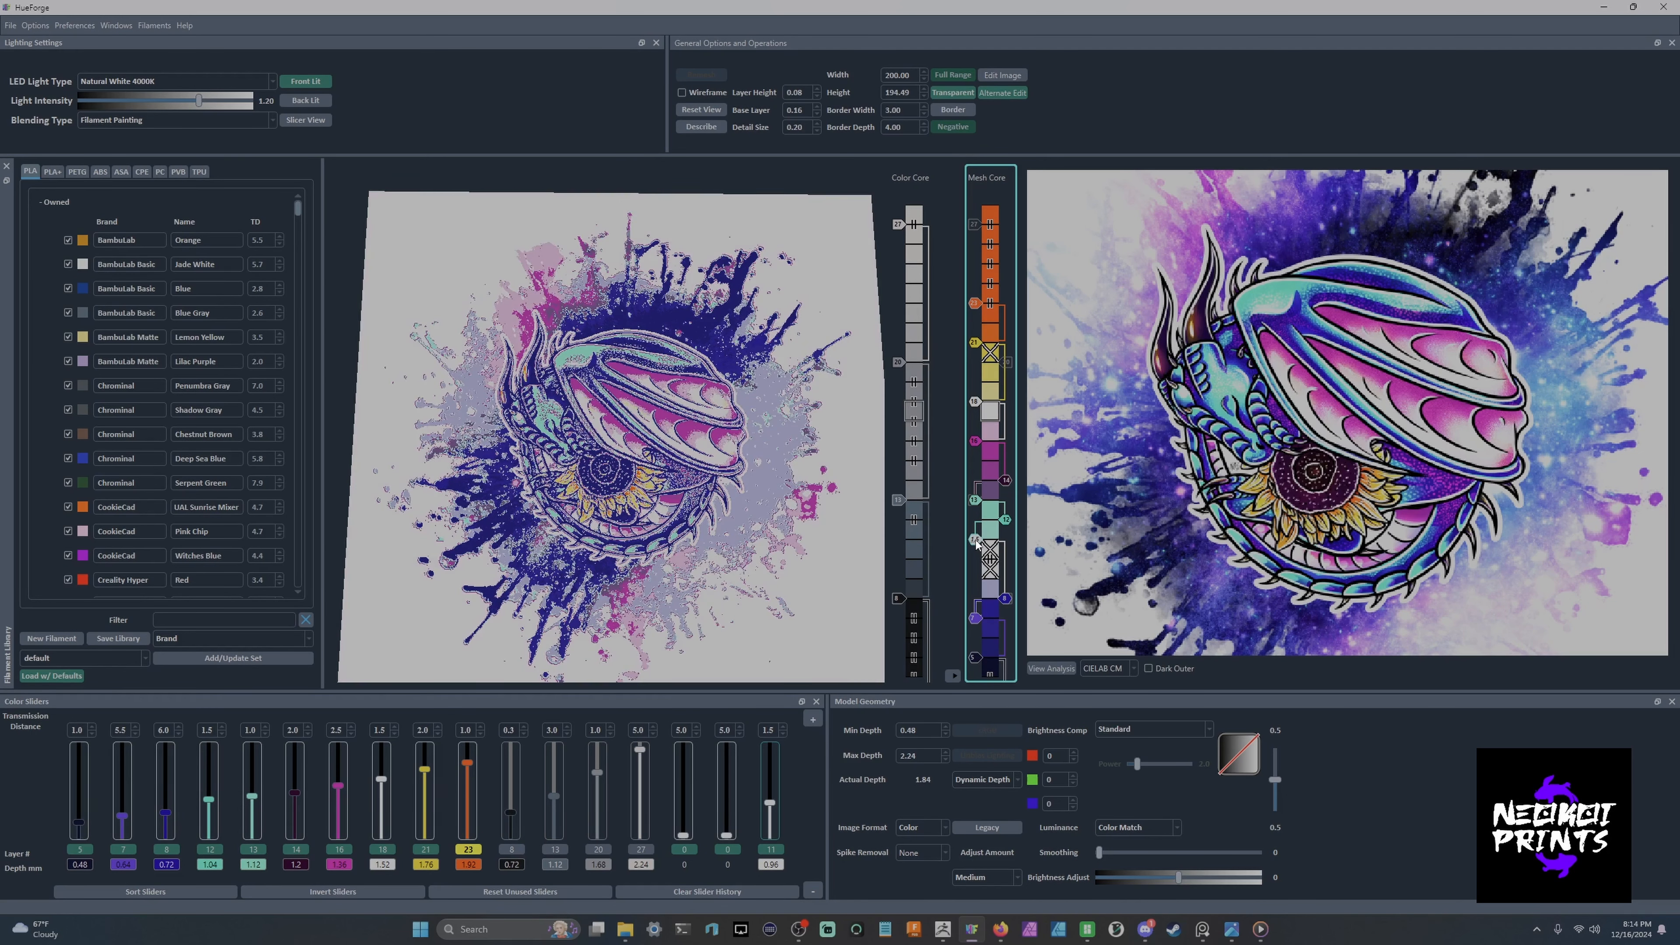
pyautogui.scroll(-2, 977, 541)
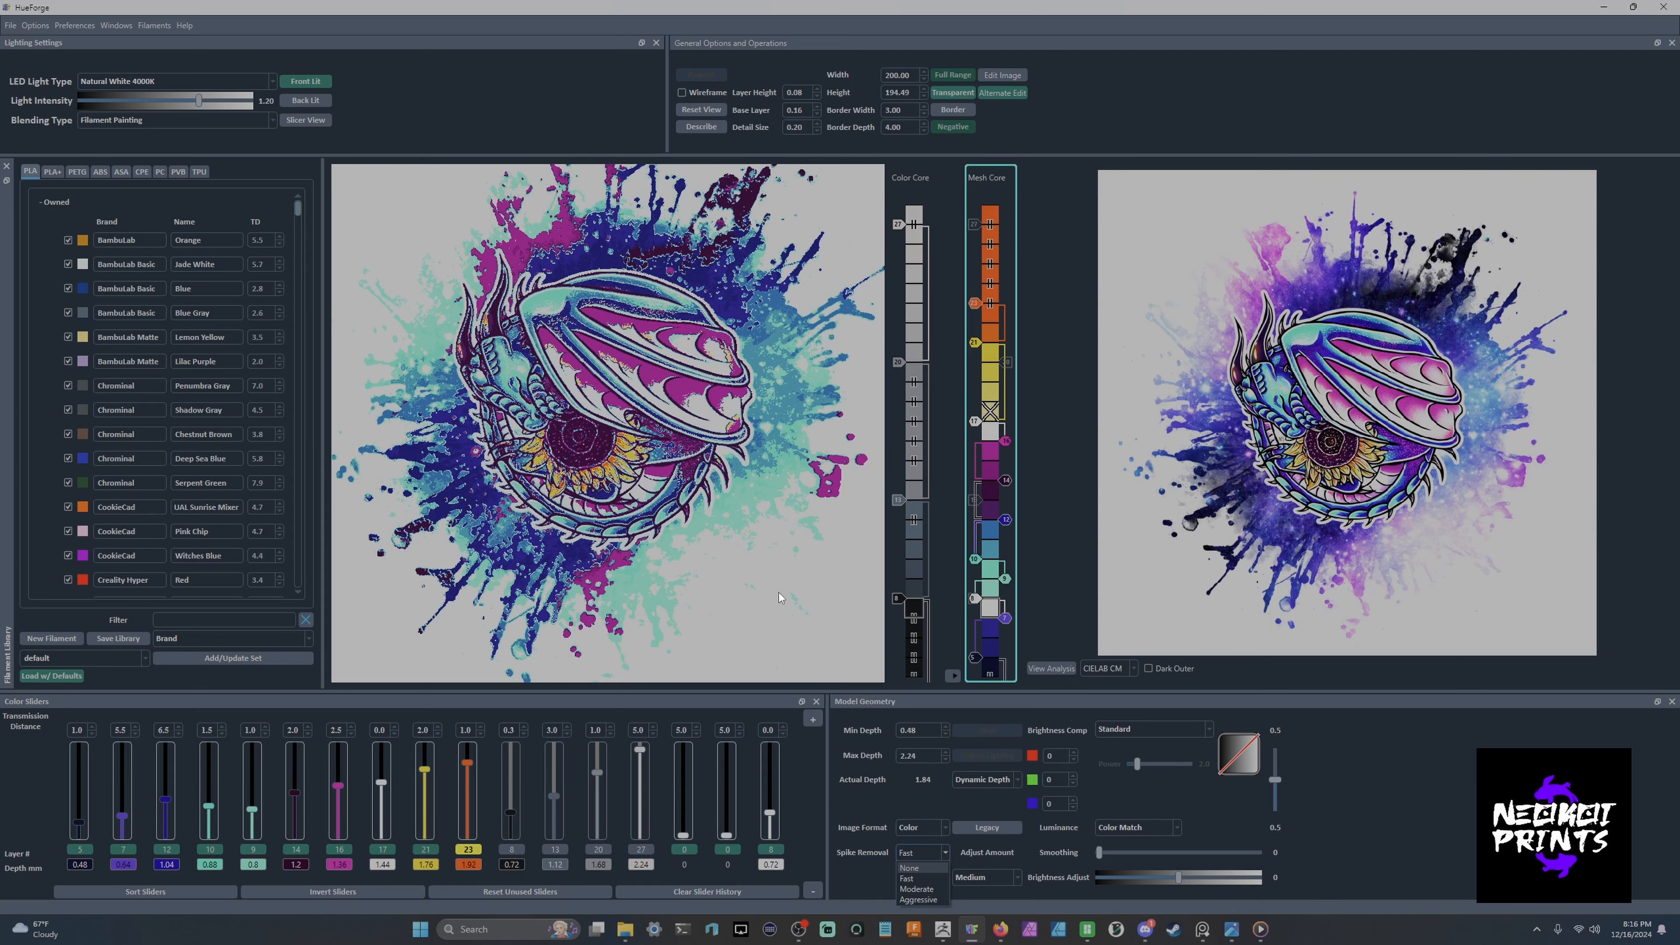
# Switch spike removal to None for comparison and set it back to Fast.
pyautogui.click(918, 867)
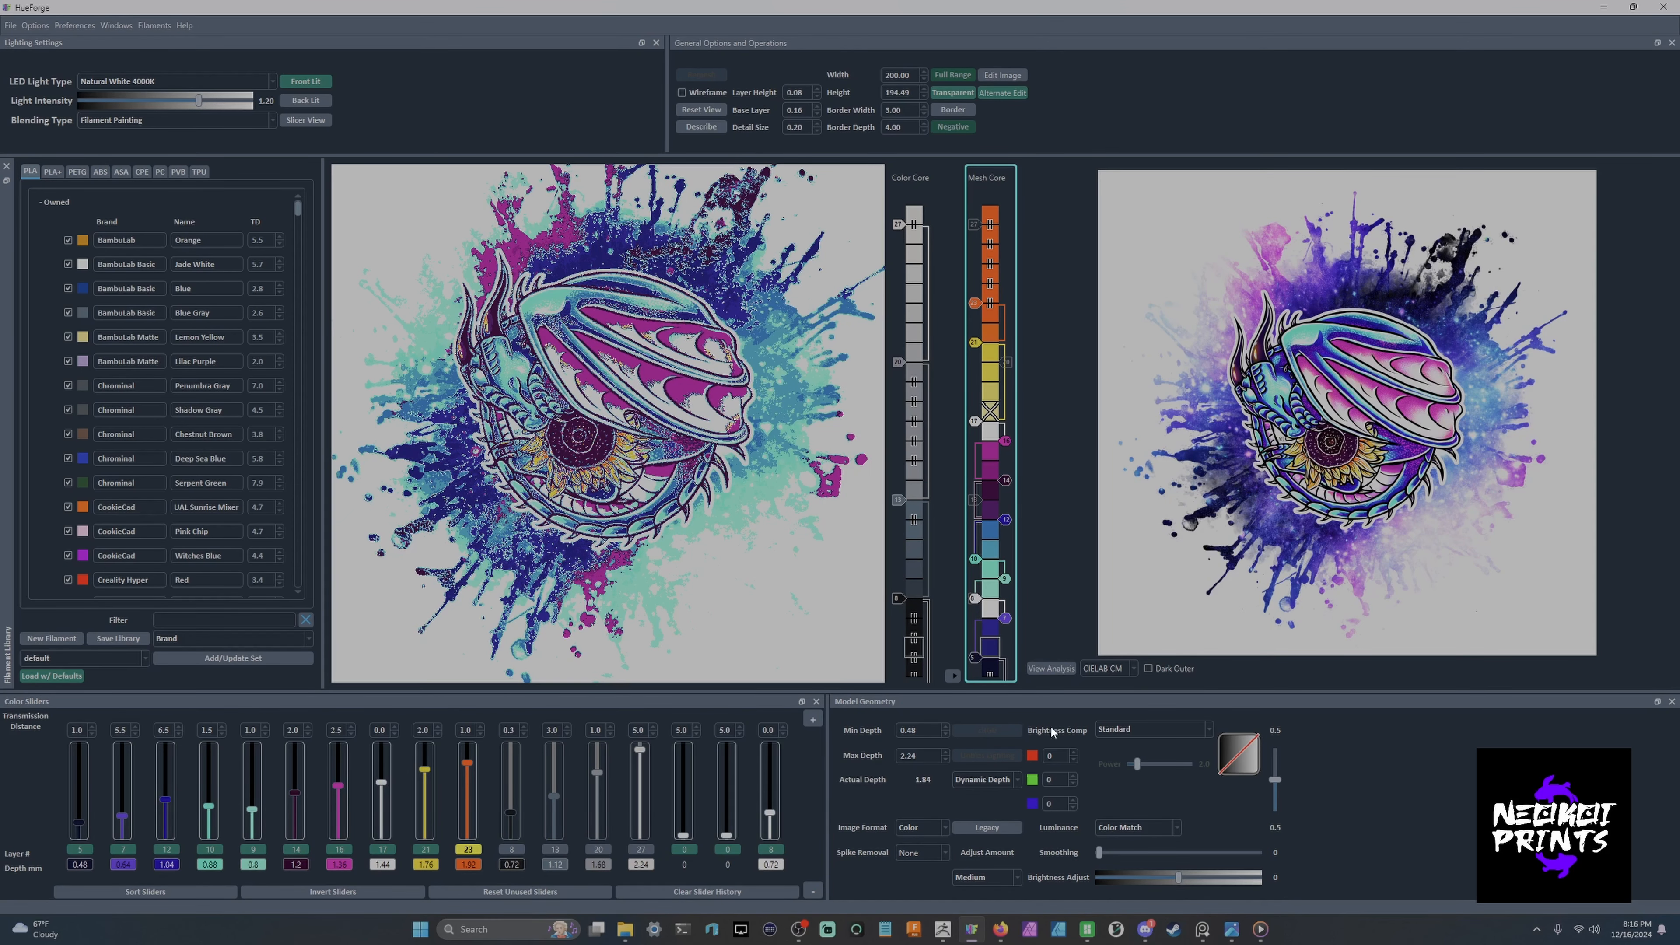
pyautogui.click(940, 855)
pyautogui.click(924, 879)
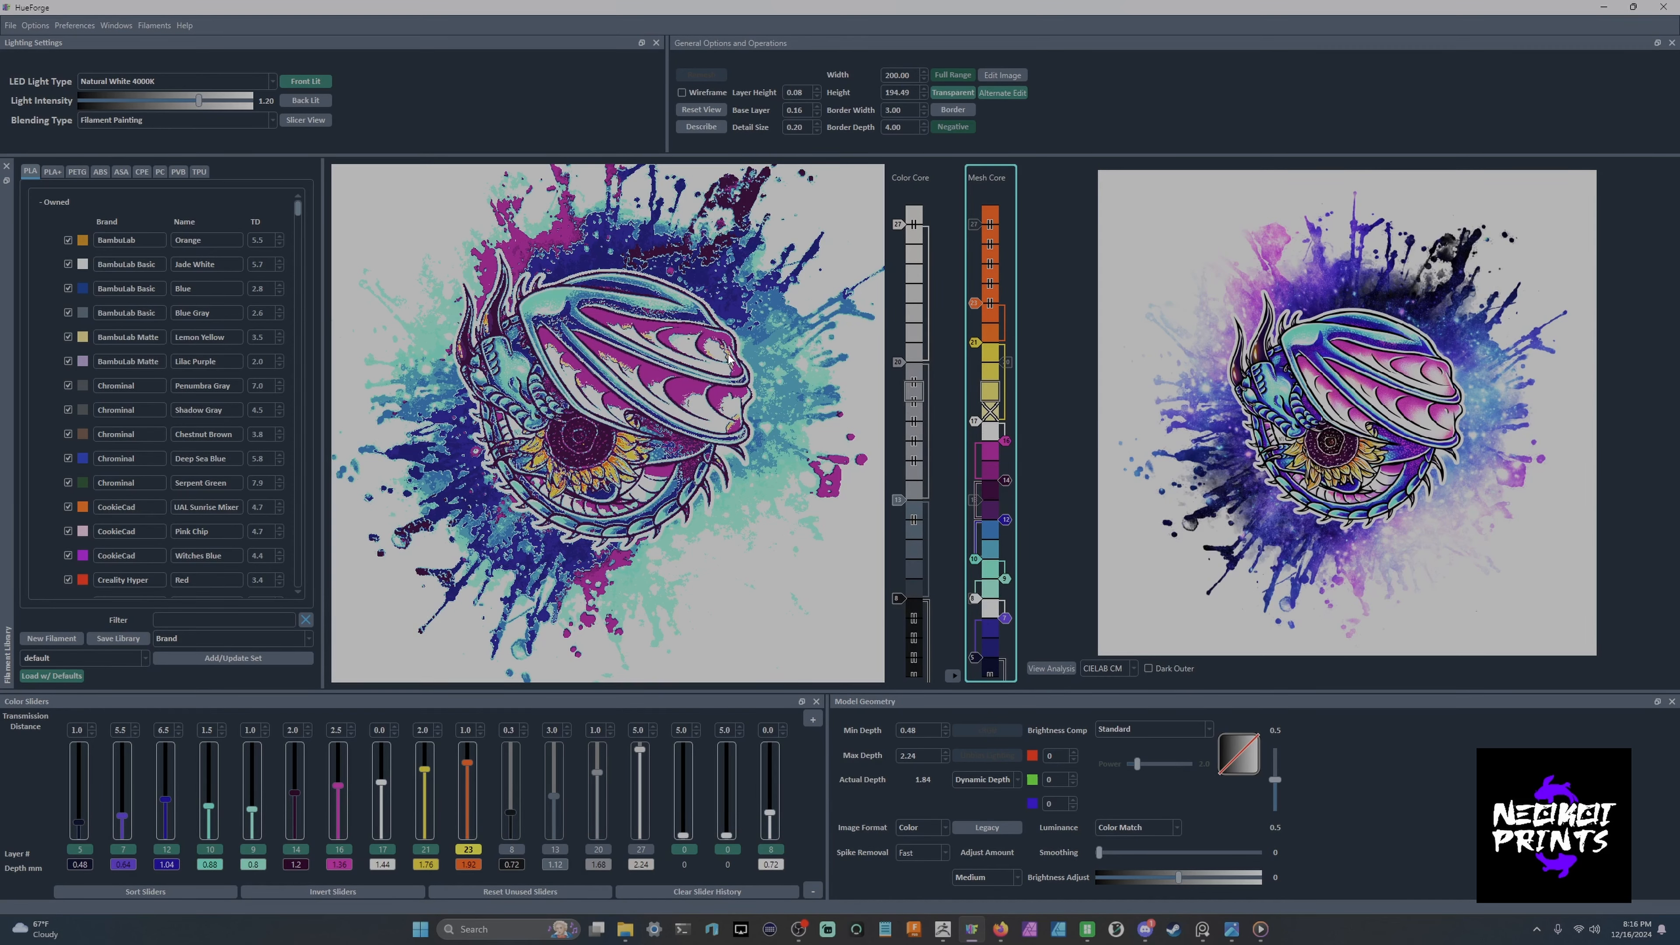
# Disable the white swap at 0.72 mm and check the splatter around the dragon in the mesh preview.
pyautogui.click(776, 852)
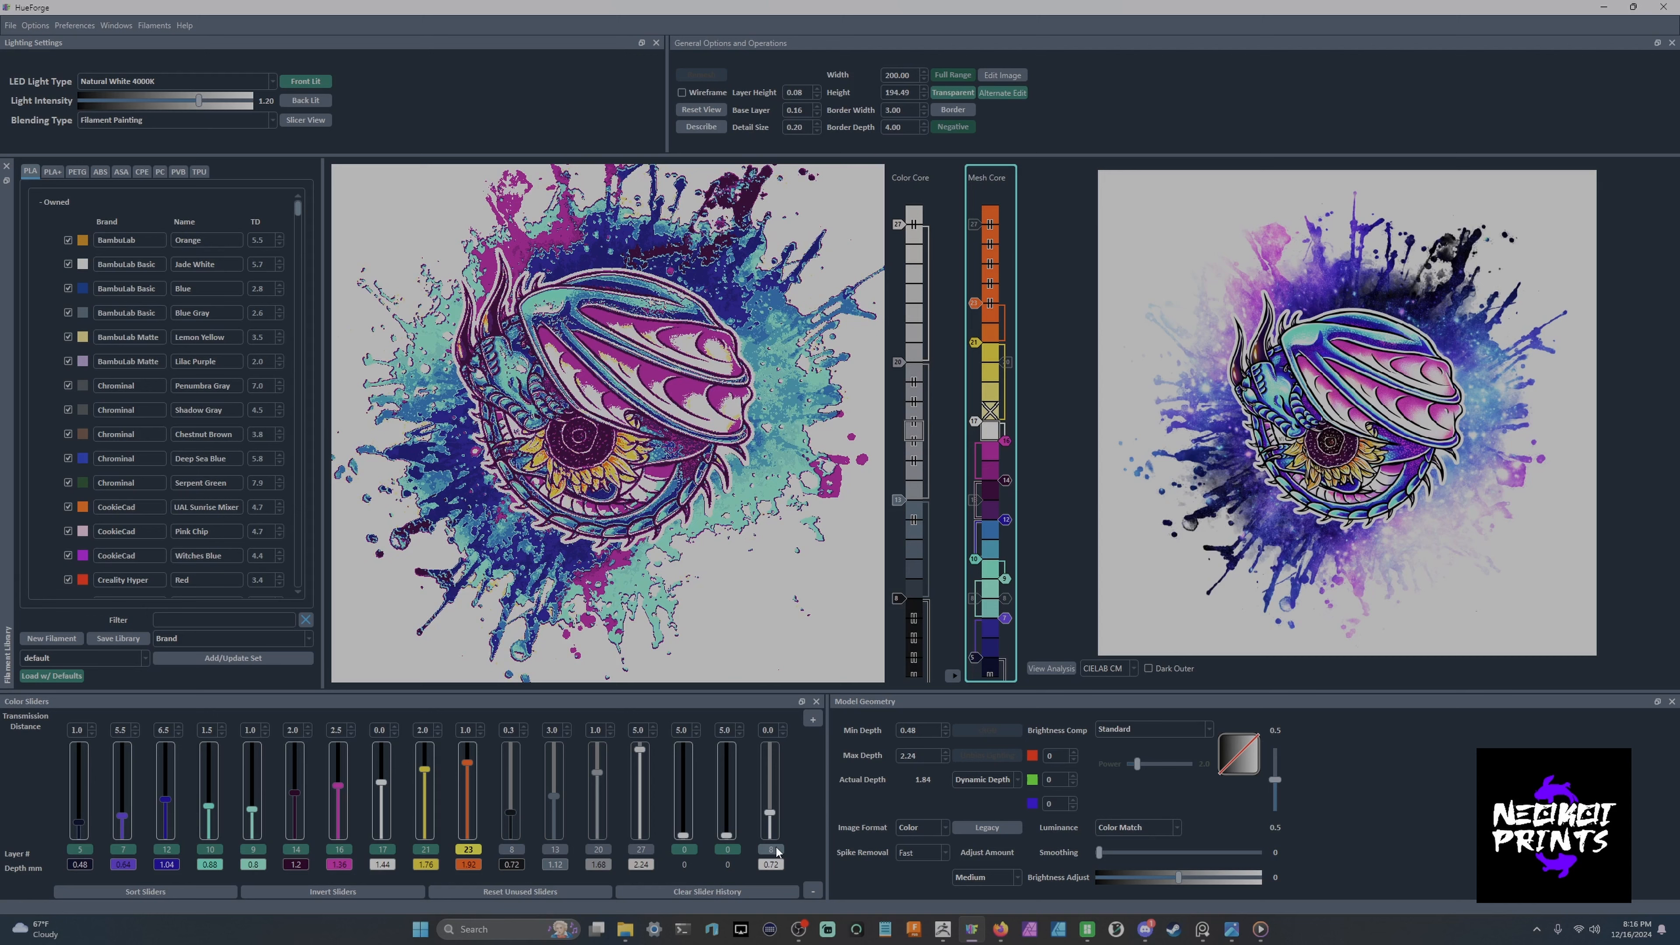
pyautogui.scroll(-2, 750, 538)
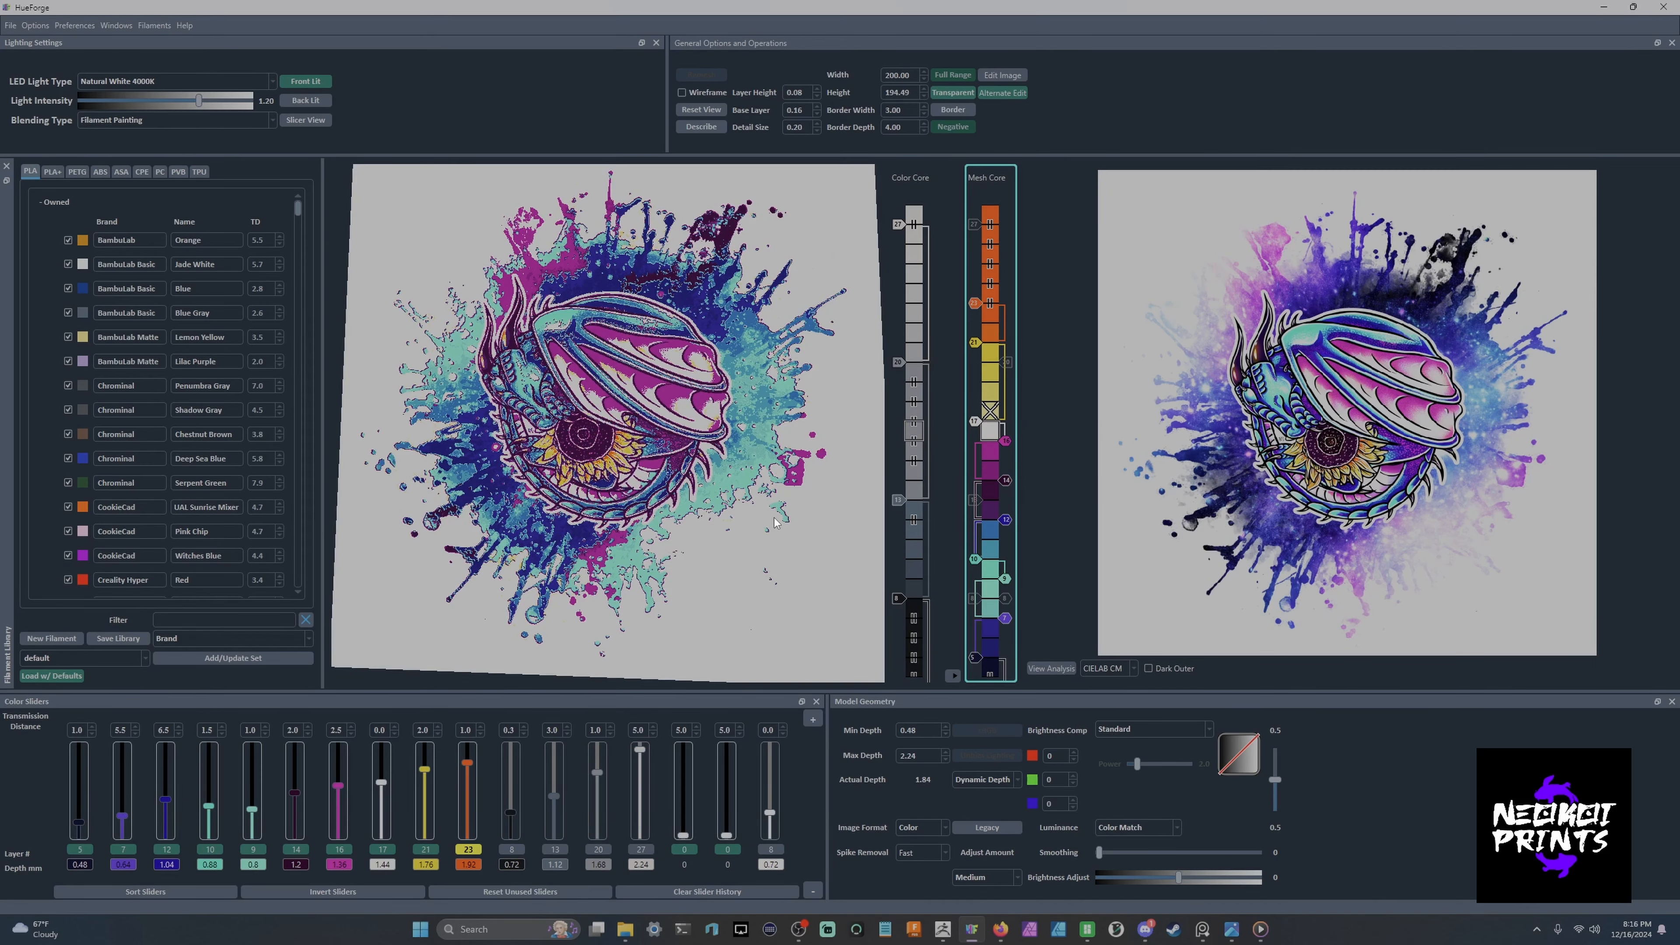
pyautogui.moveTo(773, 518); pyautogui.dragTo(782, 537)
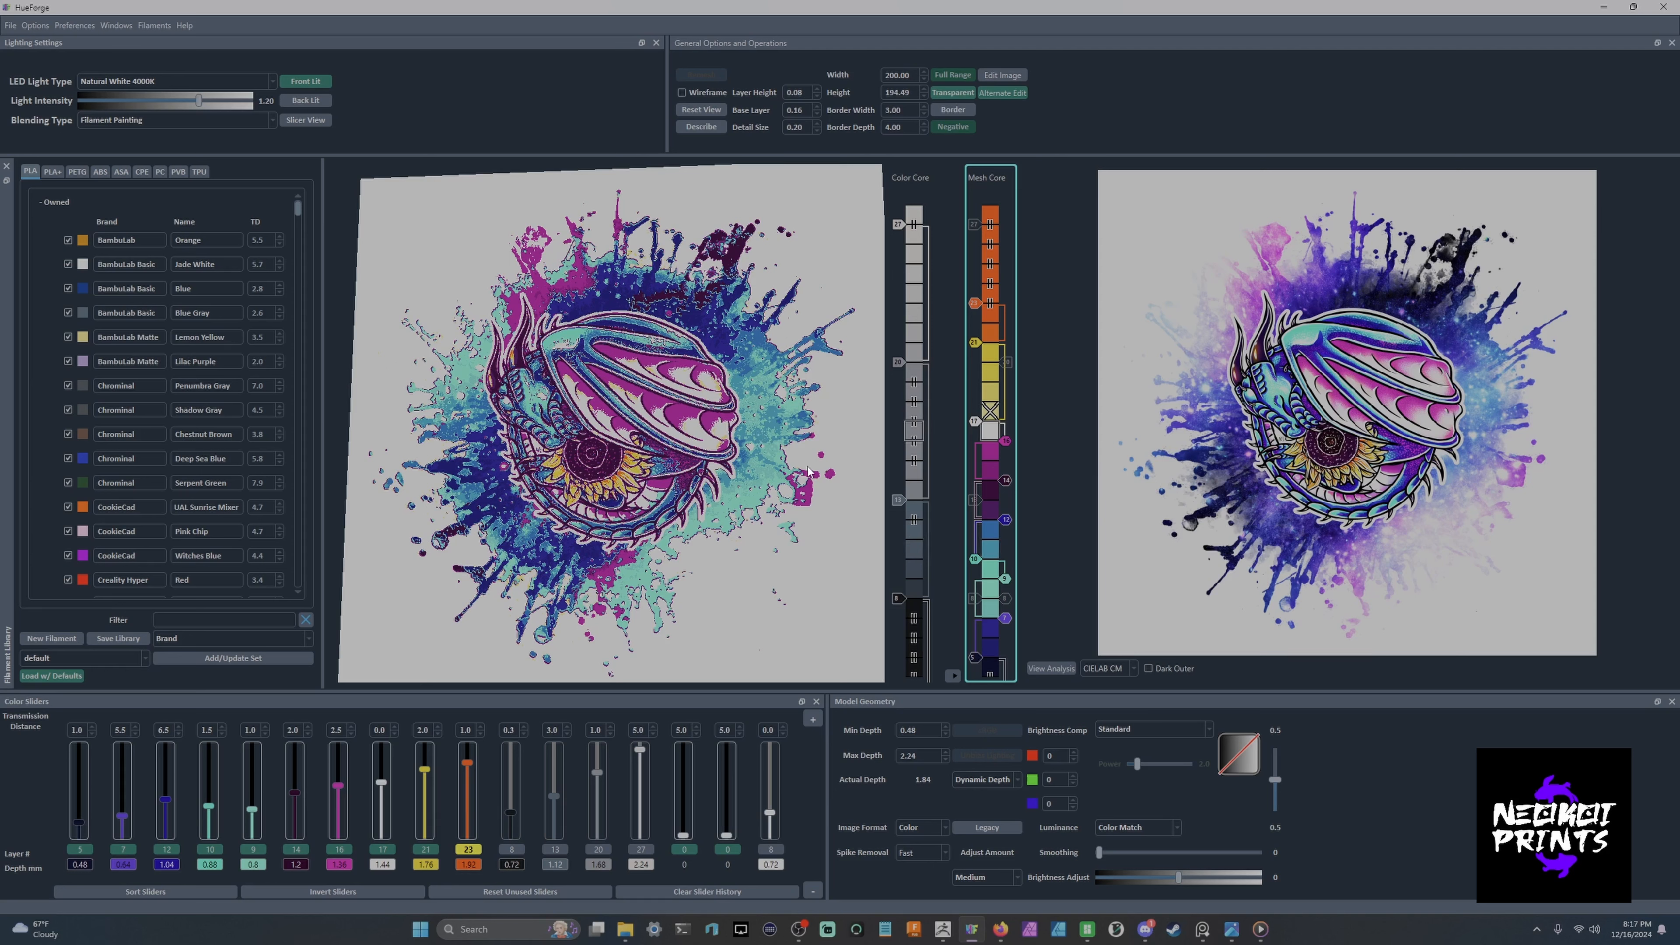
pyautogui.moveTo(784, 489); pyautogui.dragTo(775, 503)
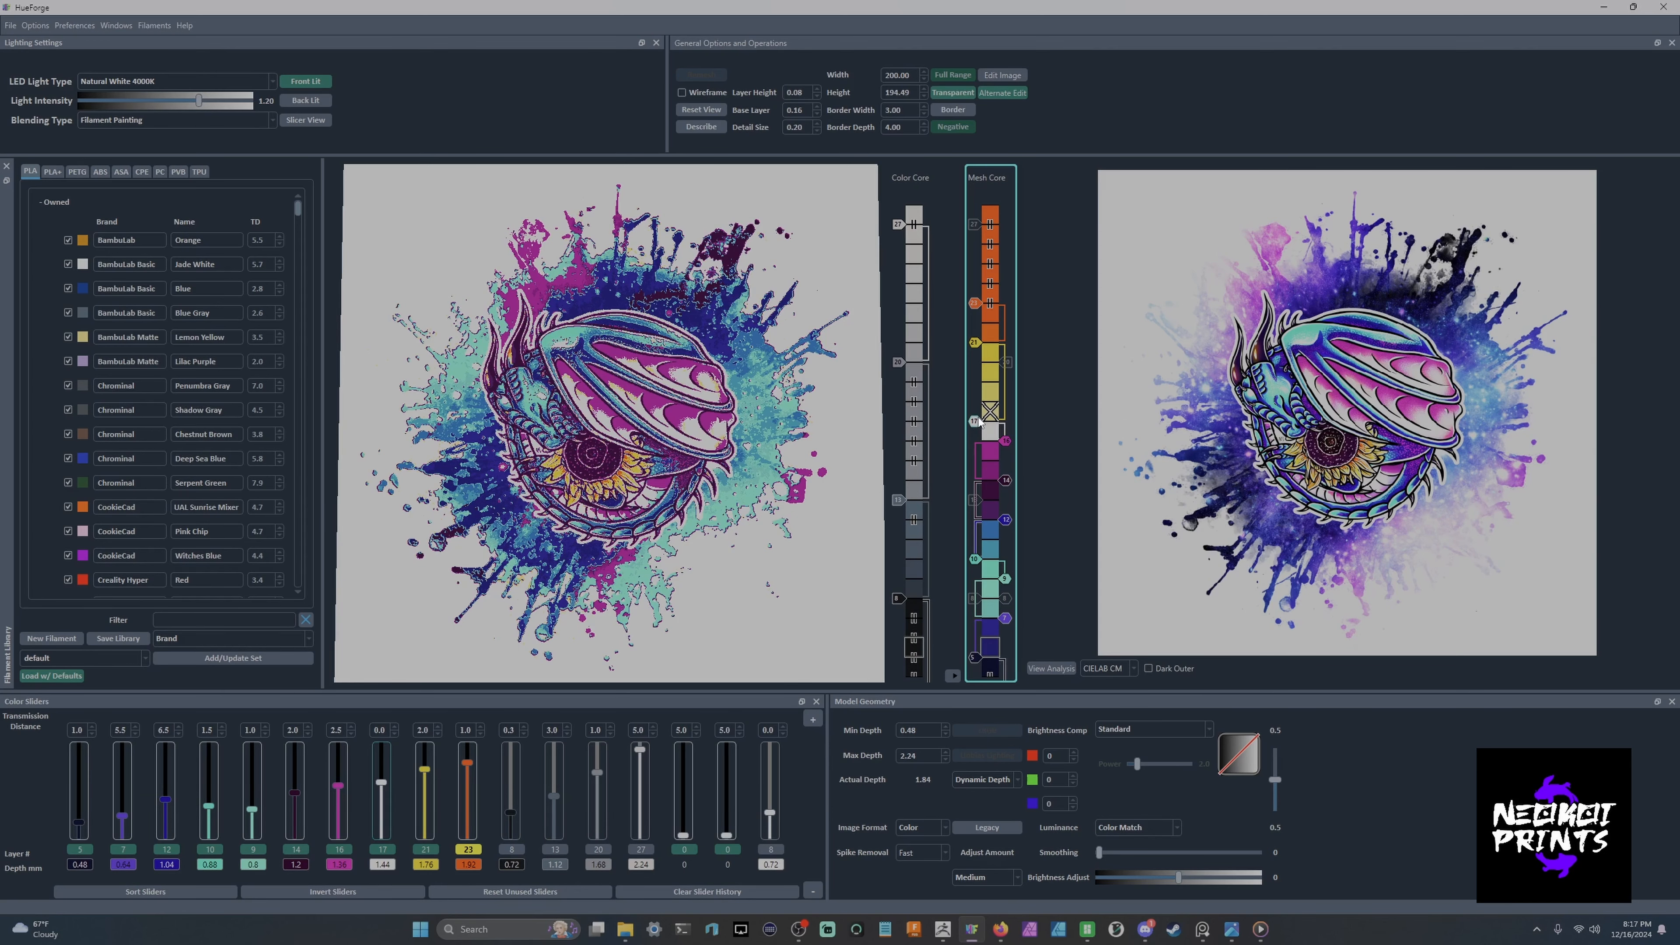
# Raise the mesh core's upper white swap to 1.52 mm.
pyautogui.moveTo(978, 424); pyautogui.dragTo(977, 418)
pyautogui.click(977, 401)
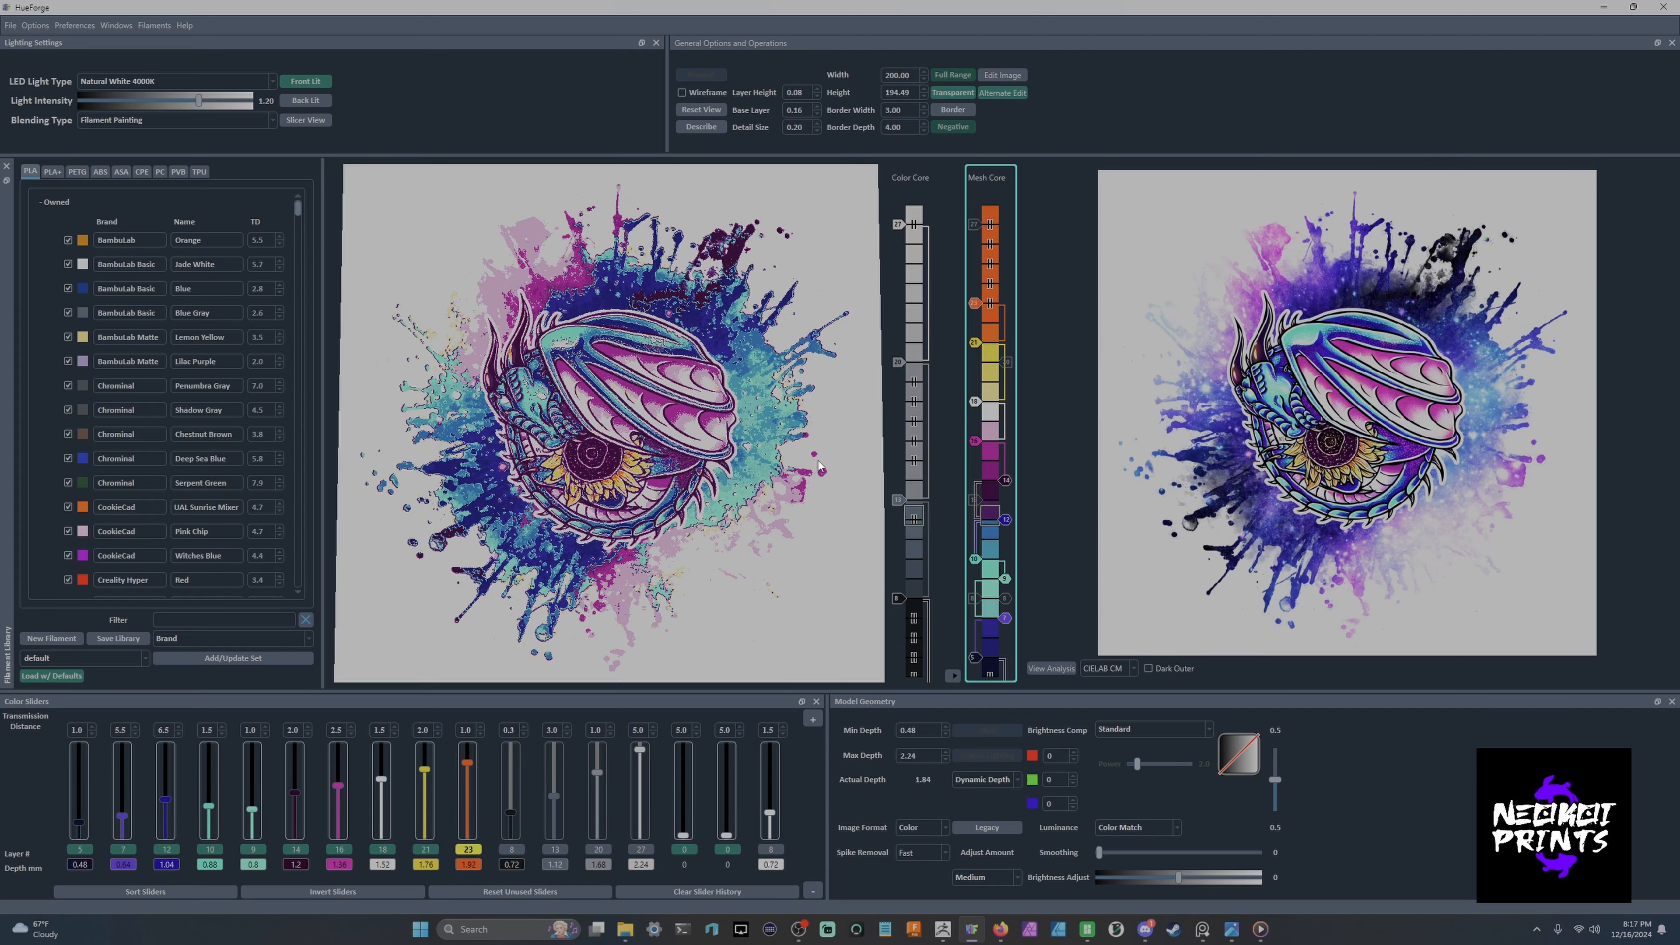
# Lower the yellow swap's transmission distance to clean up the stray yellow specks around the dragon's horns.
pyautogui.scroll(5, 624, 332)
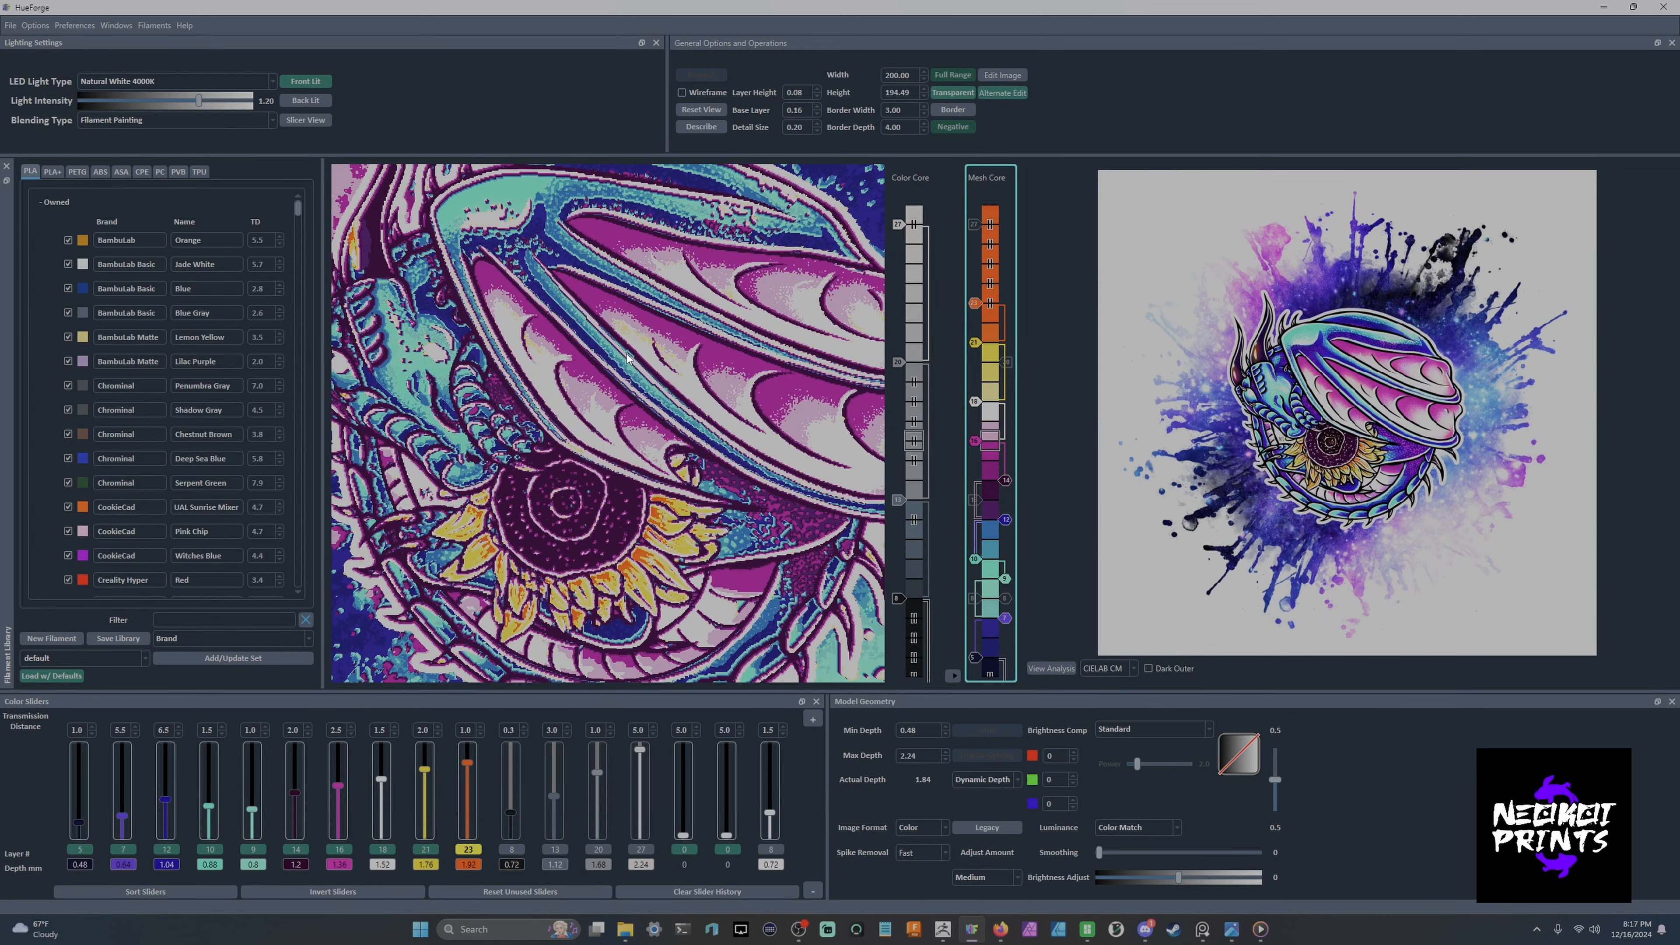
pyautogui.moveTo(509, 298); pyautogui.dragTo(748, 413, button='middle')
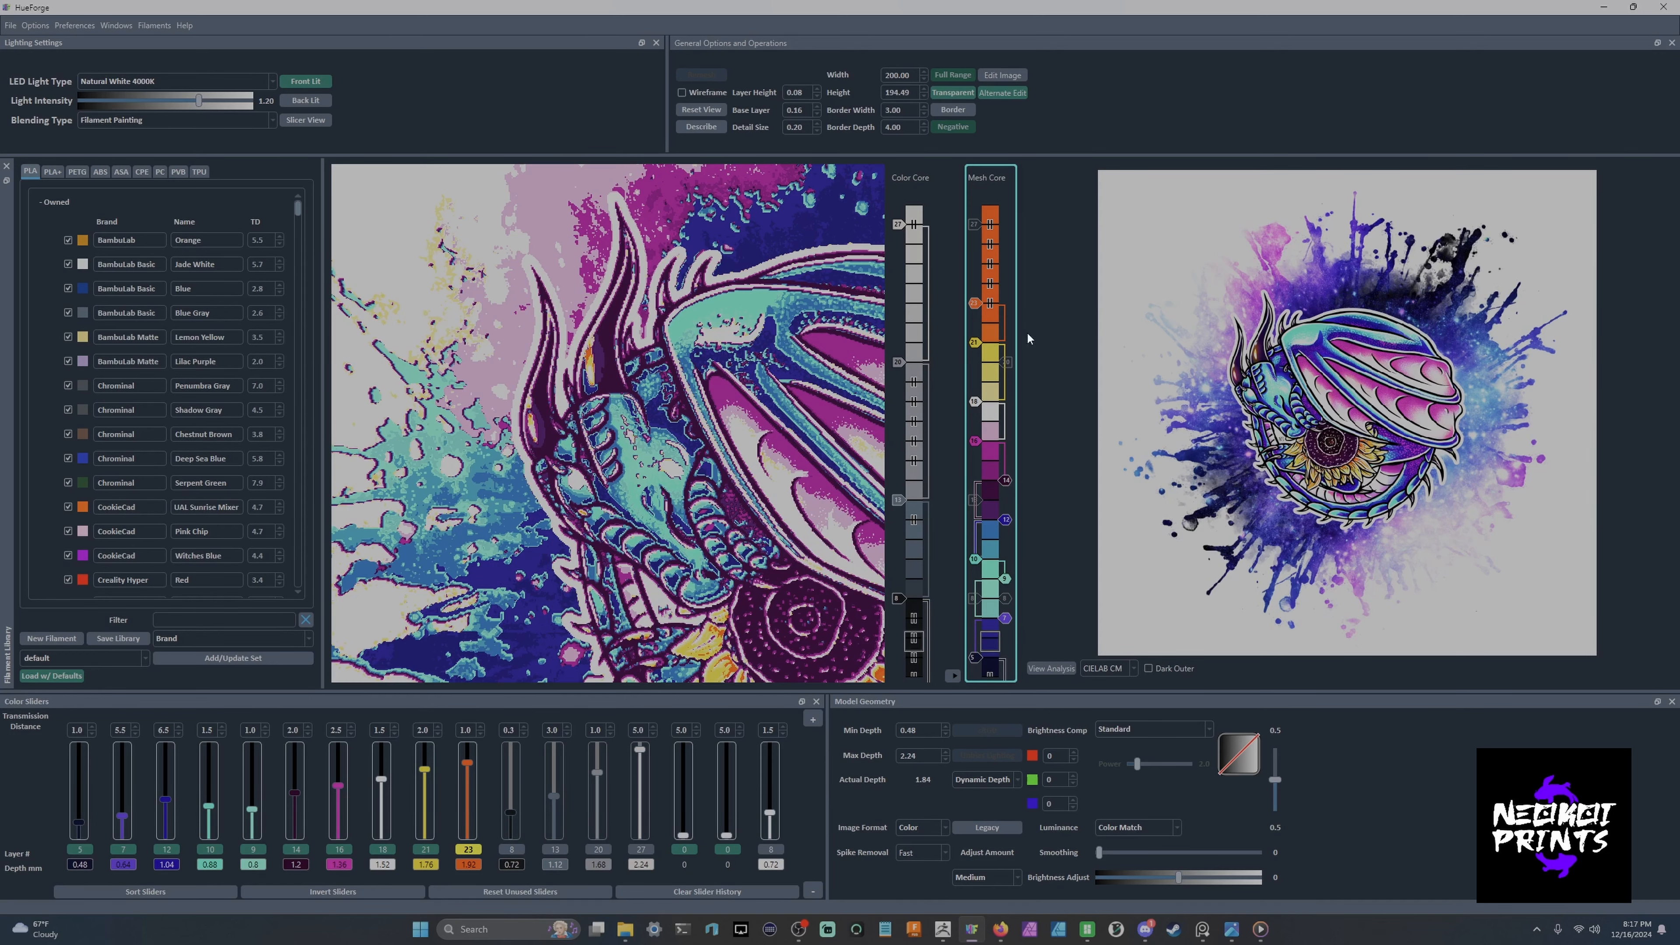
pyautogui.scroll(-4, 976, 345)
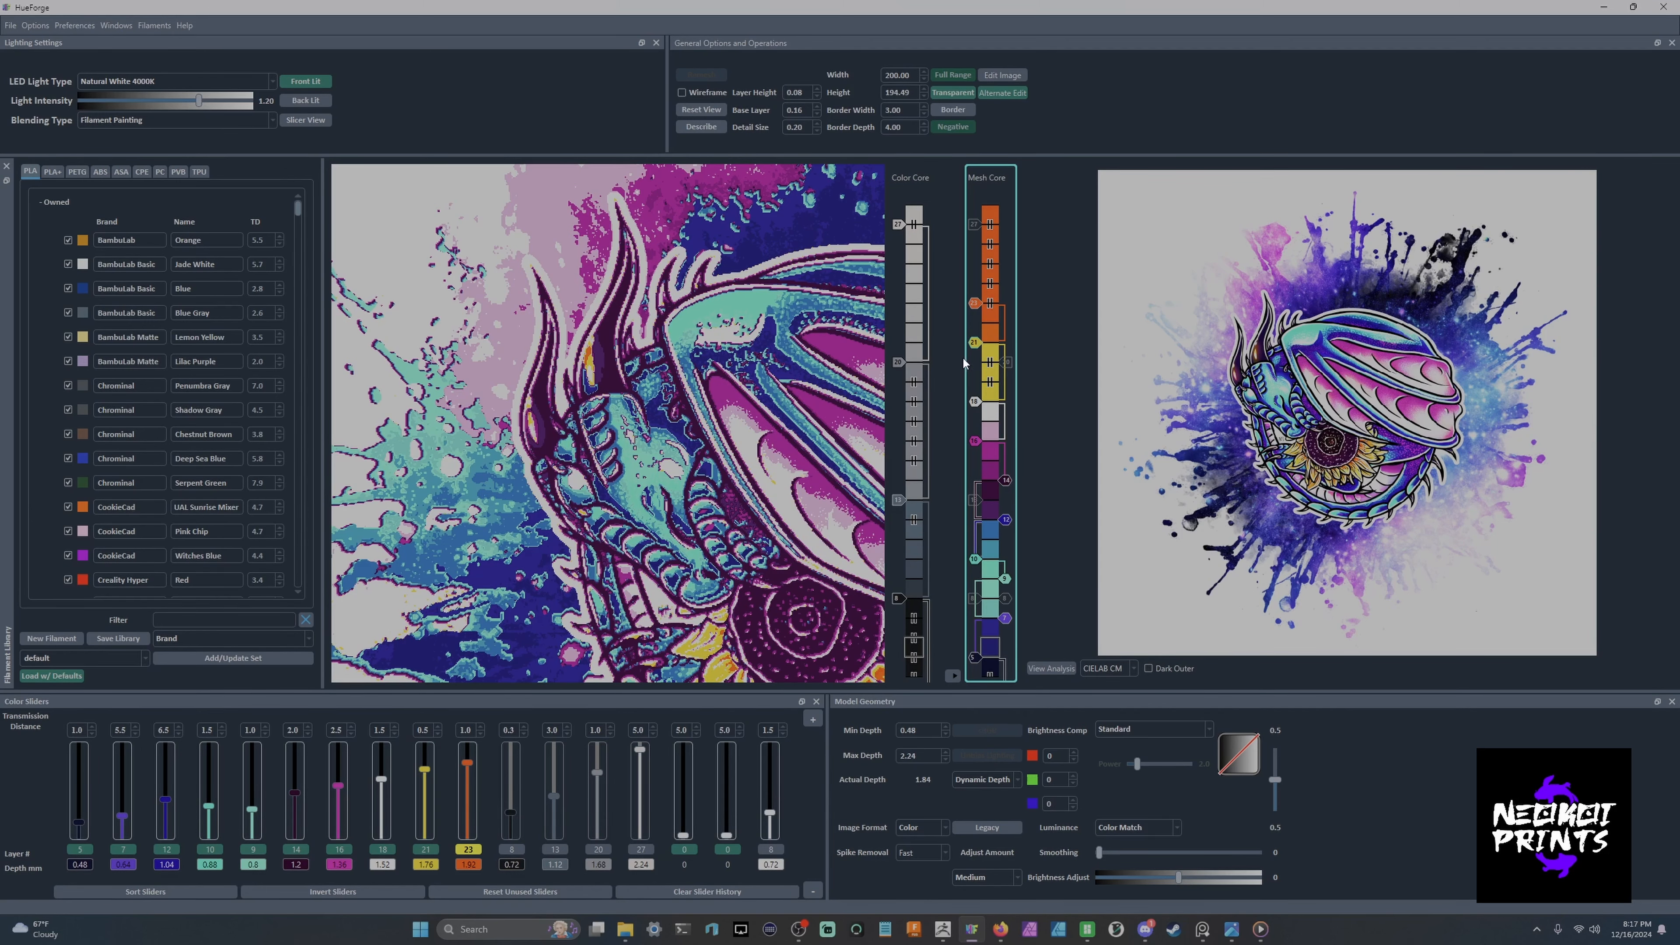
# Lower the mesh core's yellow swap to 1.6 mm and compare the dragon's horns, wings and sunflower with the source image.
pyautogui.scroll(-5, 820, 436)
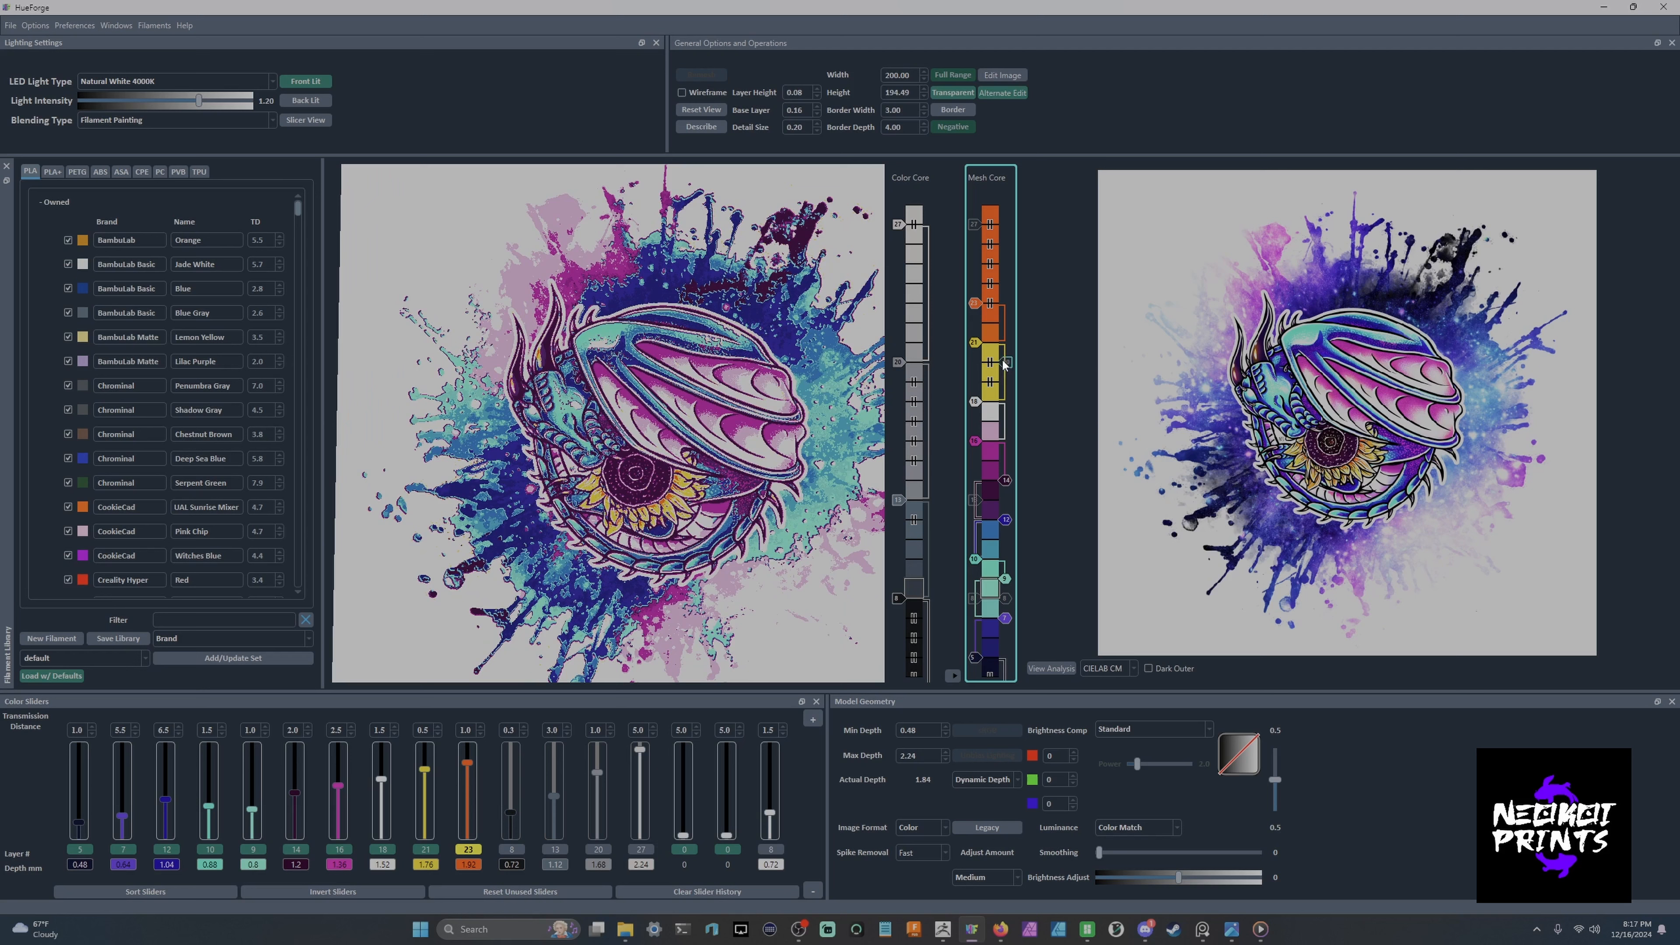
pyautogui.scroll(-2, 976, 364)
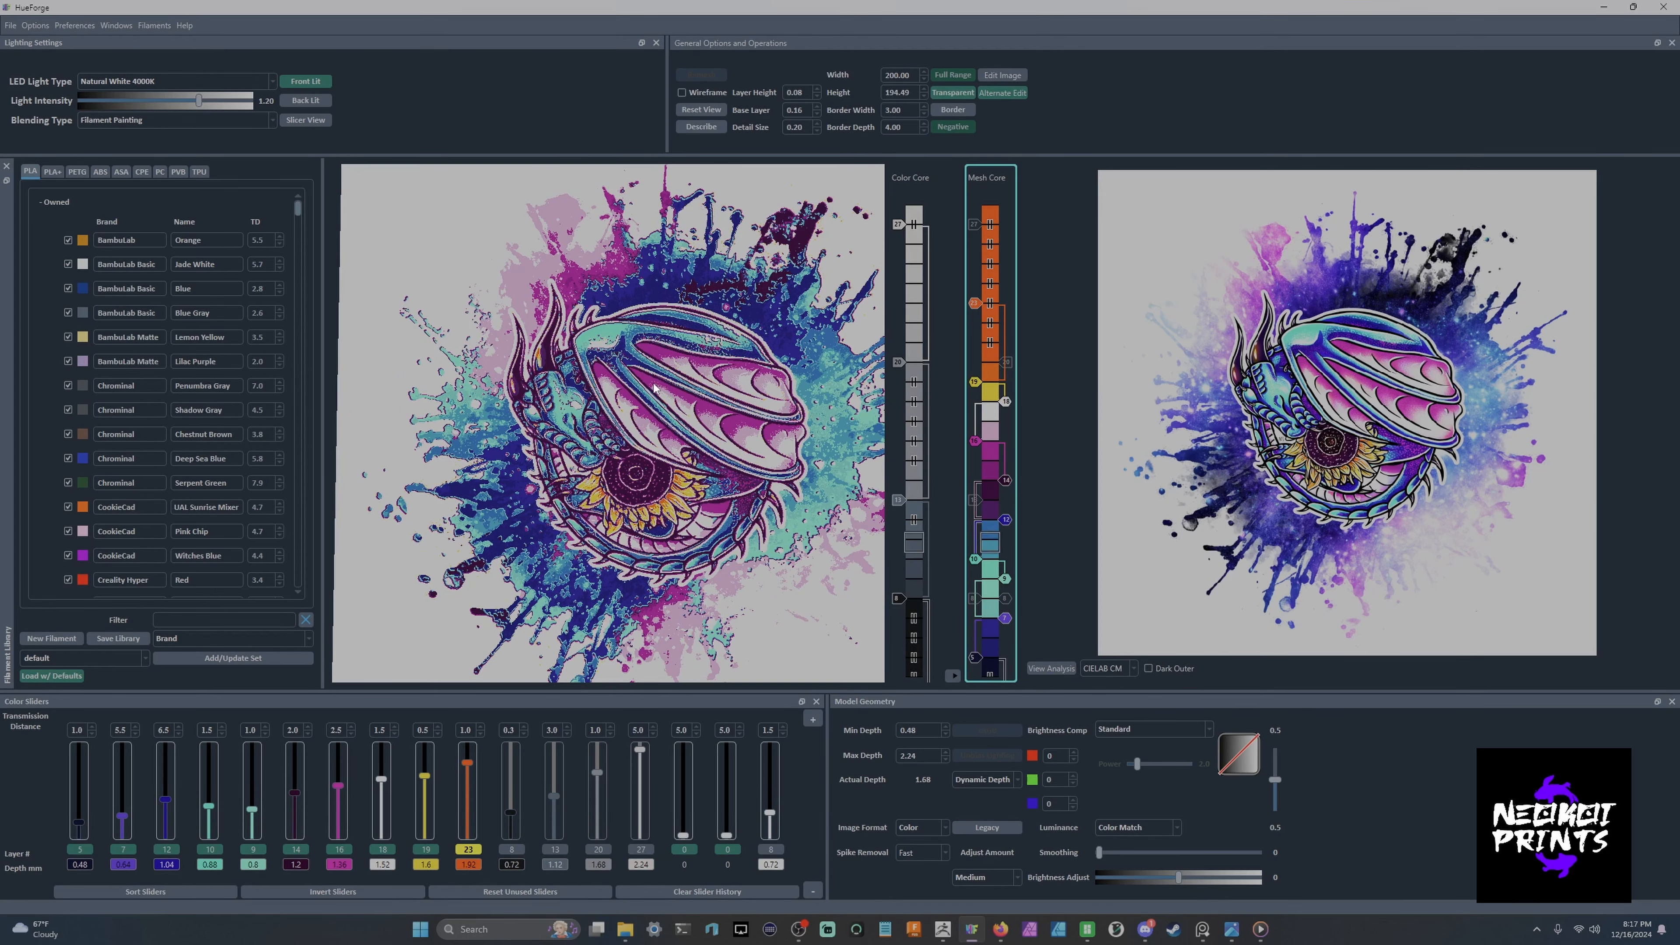
pyautogui.scroll(3, 453, 291)
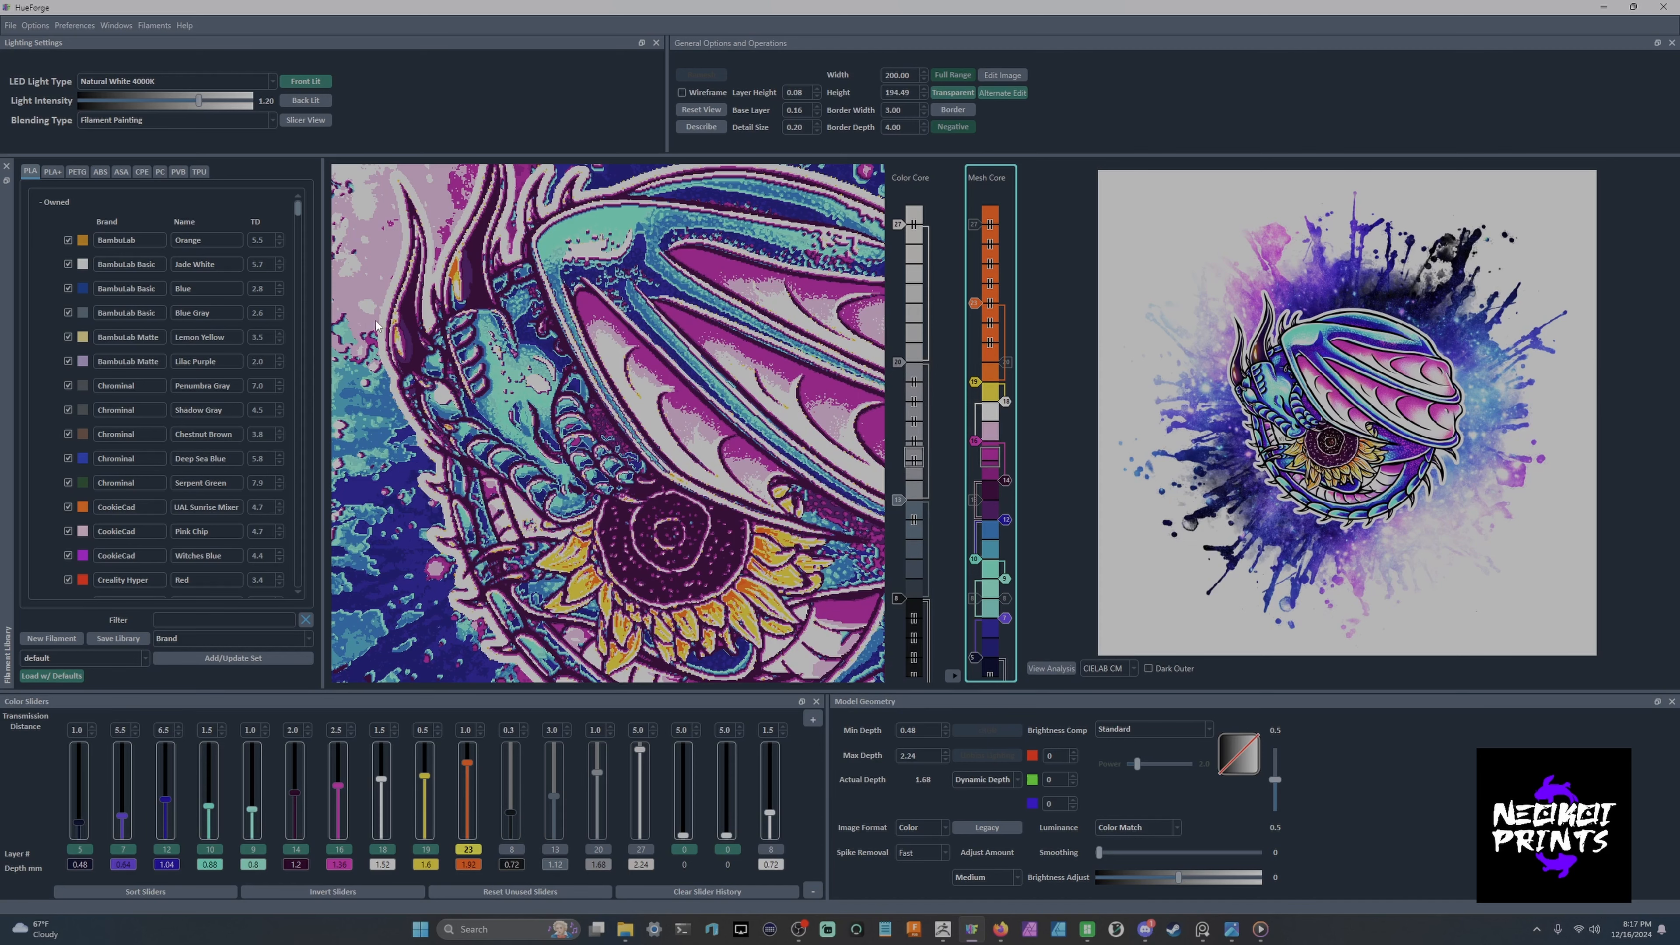
pyautogui.scroll(3, 1234, 342)
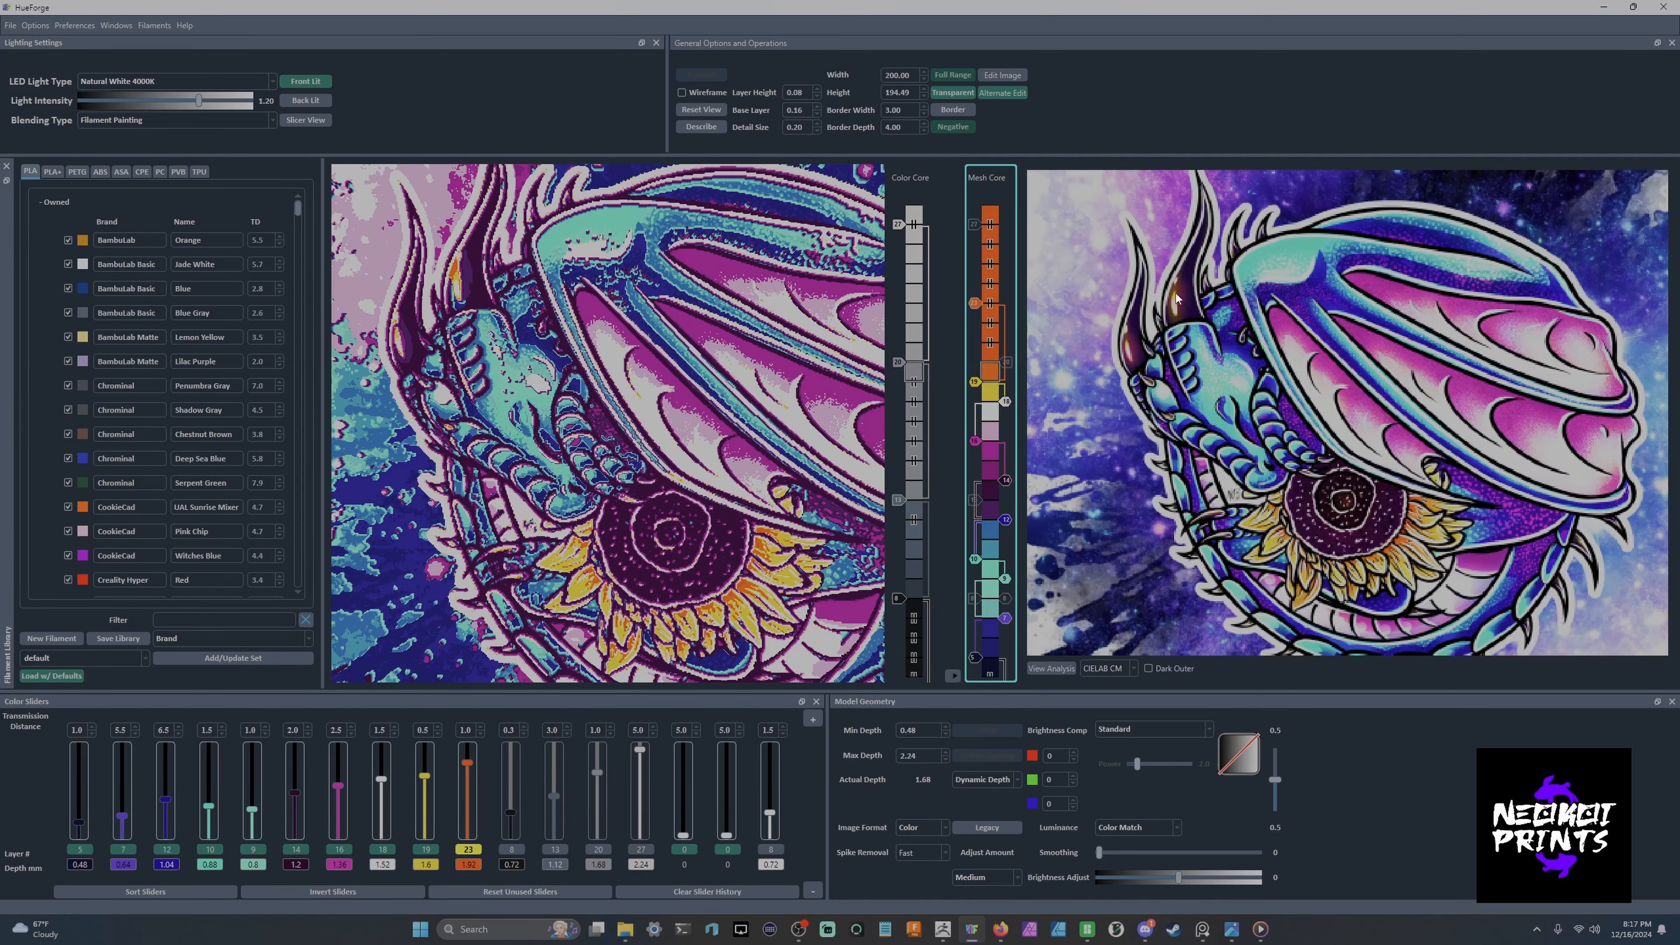
pyautogui.scroll(4, 1286, 382)
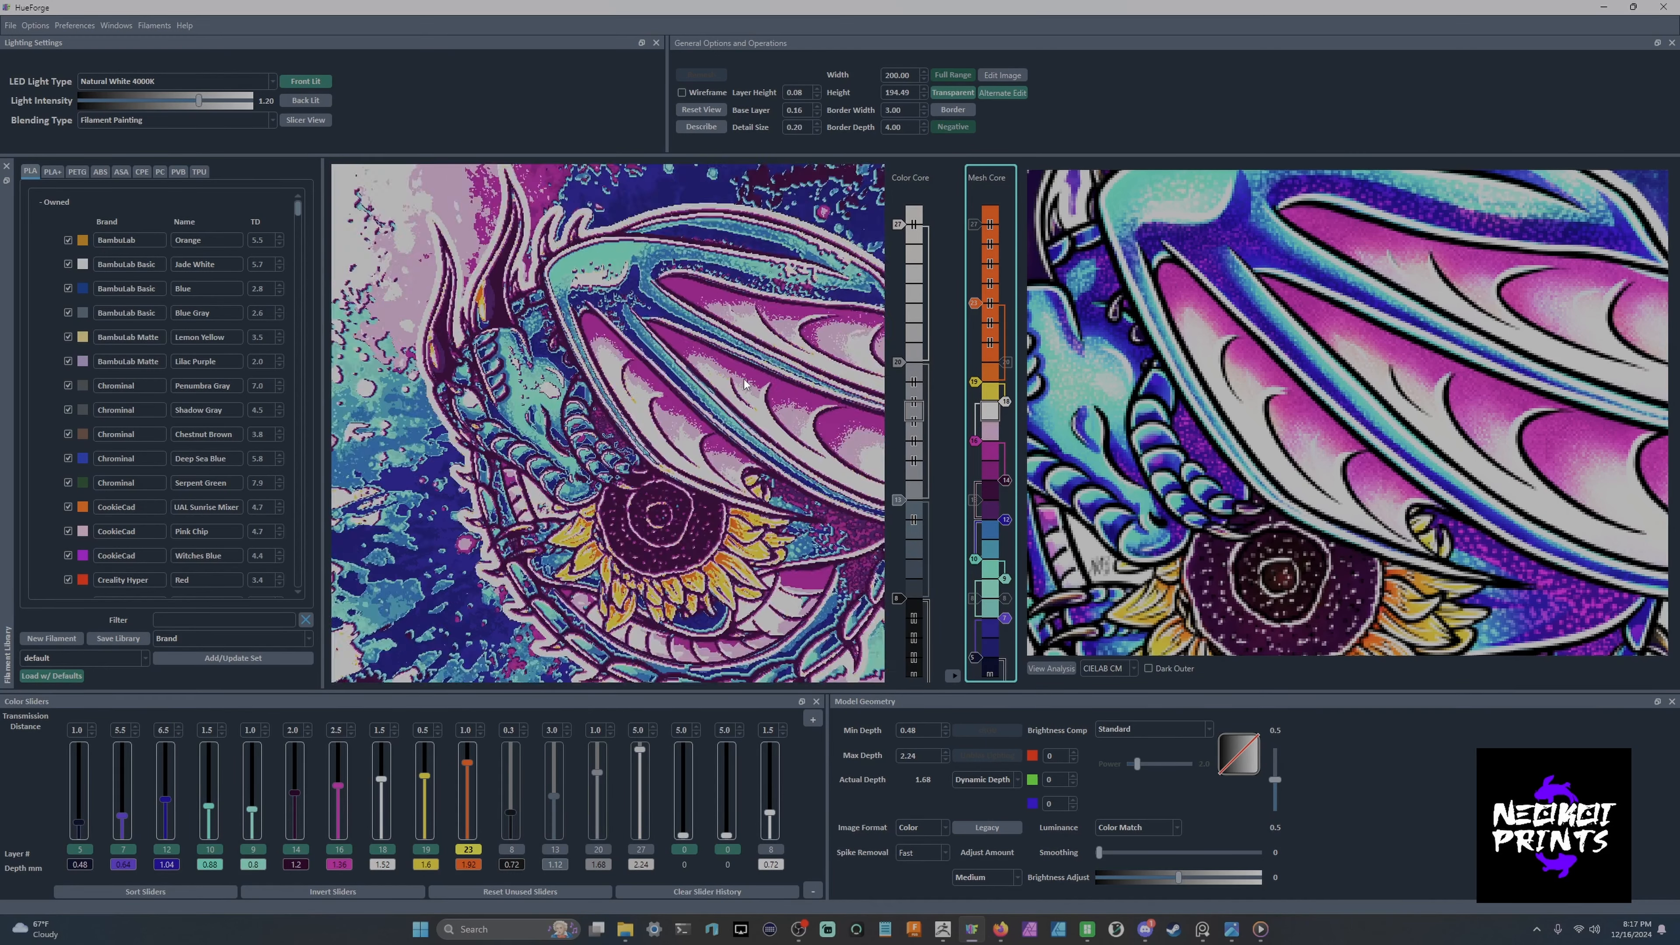
pyautogui.scroll(-2, 1259, 447)
pyautogui.scroll(-6, 1259, 448)
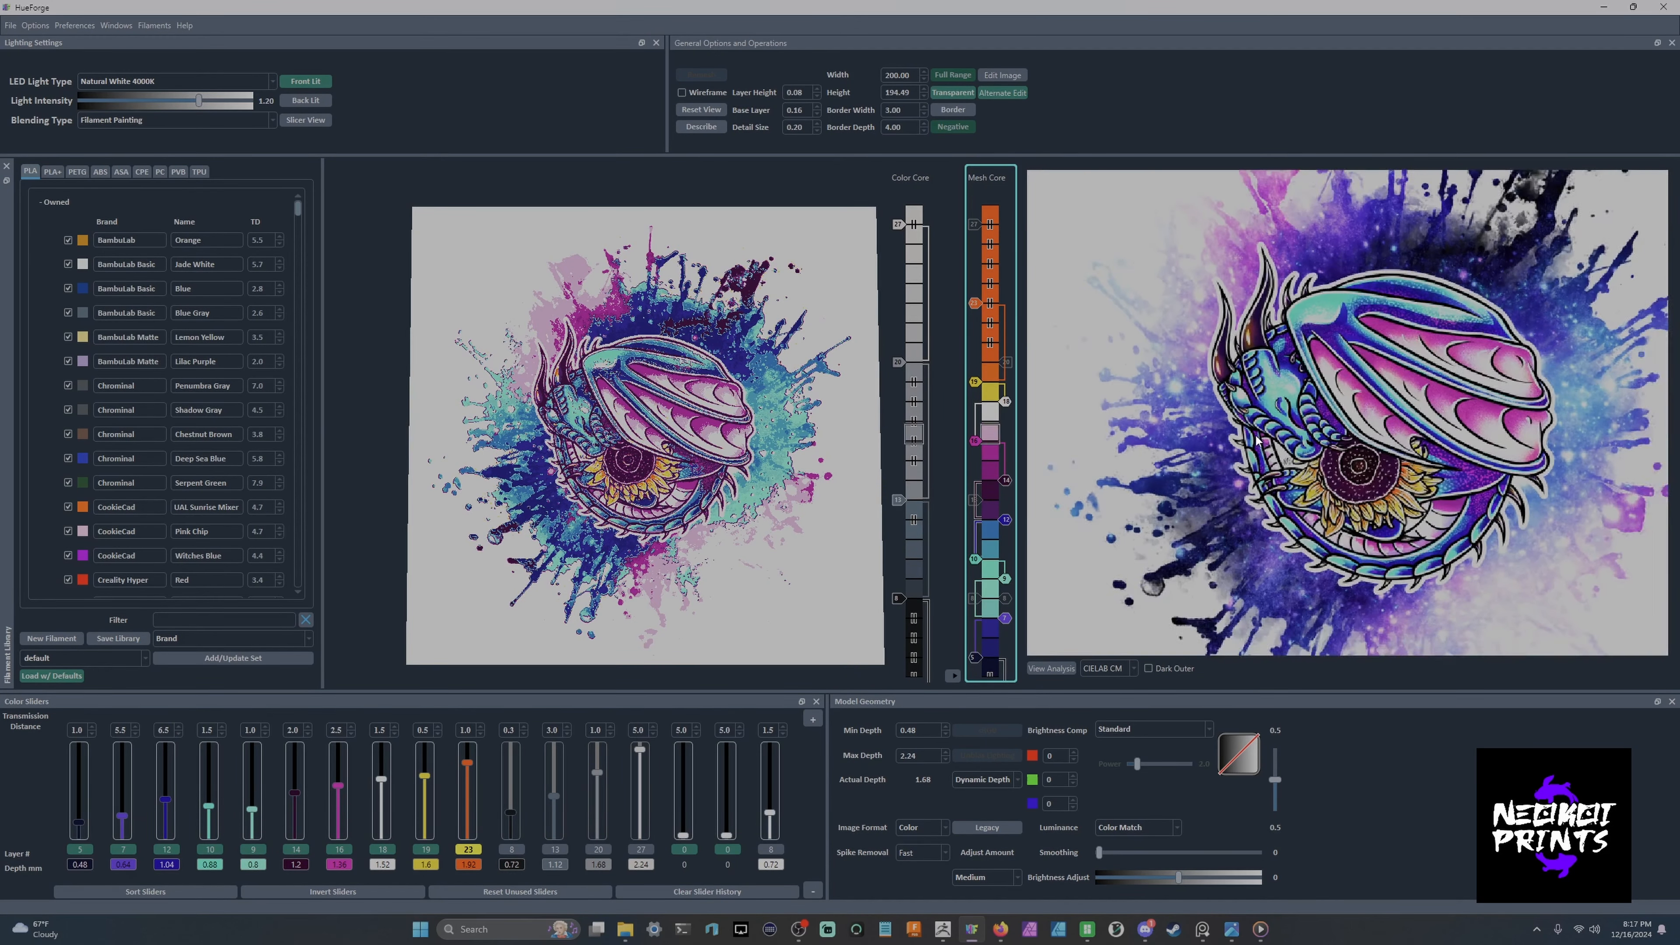
pyautogui.scroll(-2, 1329, 423)
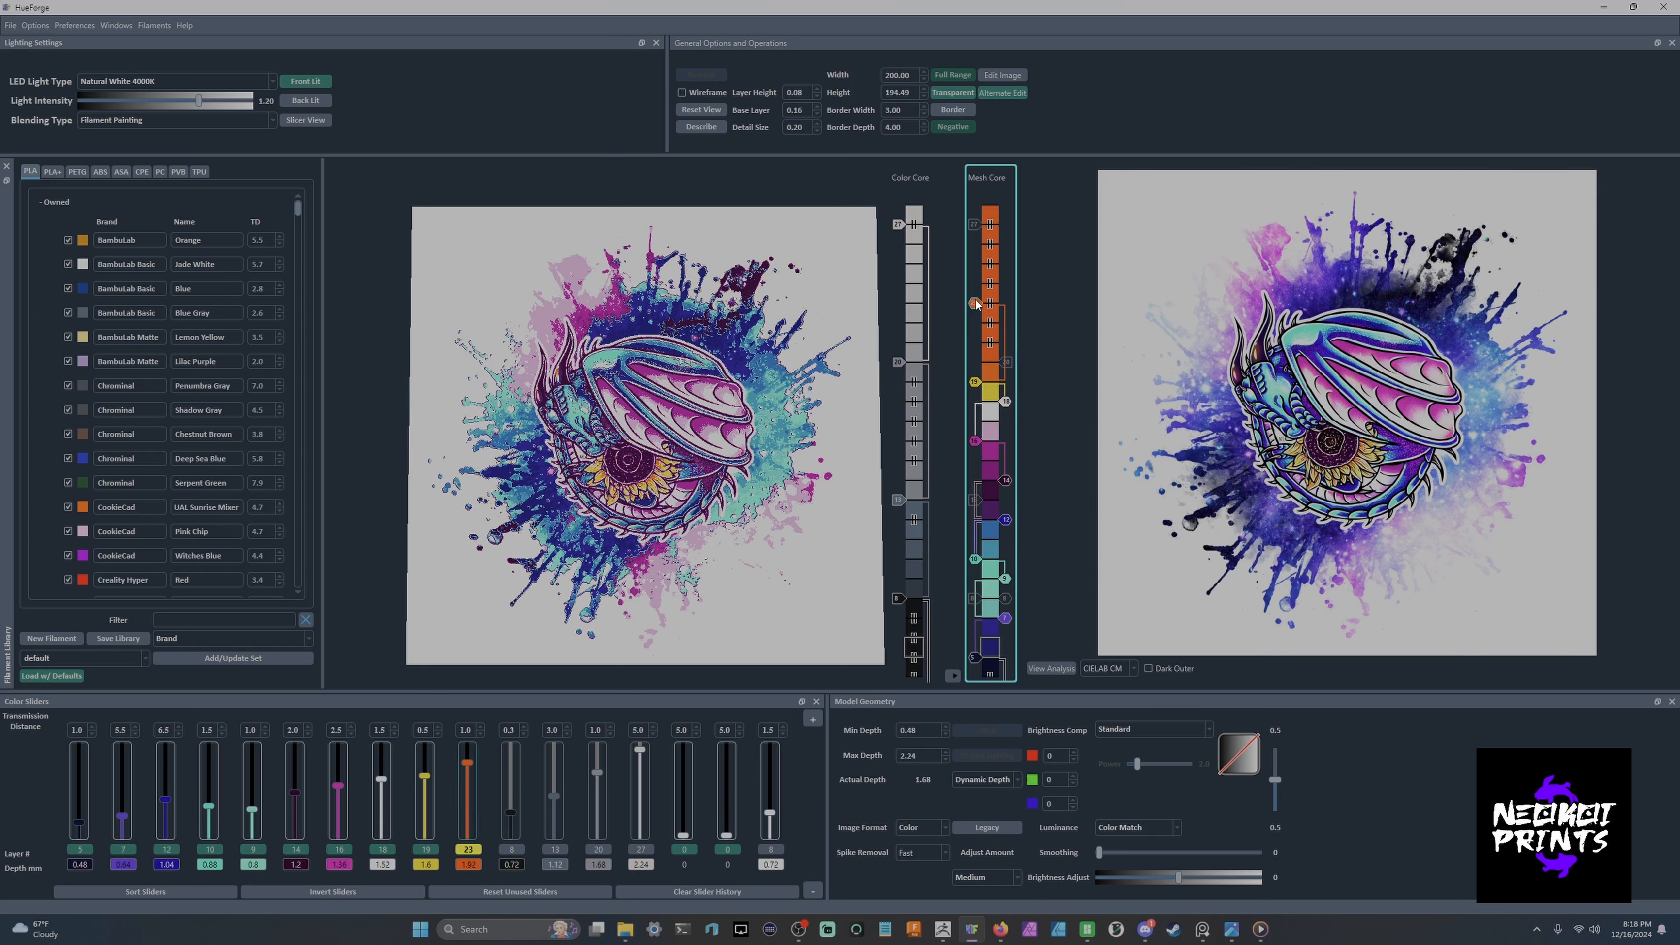
# Lower the mesh core's orange swap to 1.76 mm, keeping it above the yellow swap.
pyautogui.moveTo(974, 303)
pyautogui.mouseDown()
pyautogui.moveTo(976, 330)
pyautogui.moveTo(974, 293)
pyautogui.mouseUp()
pyautogui.moveTo(975, 236); pyautogui.dragTo(979, 351)
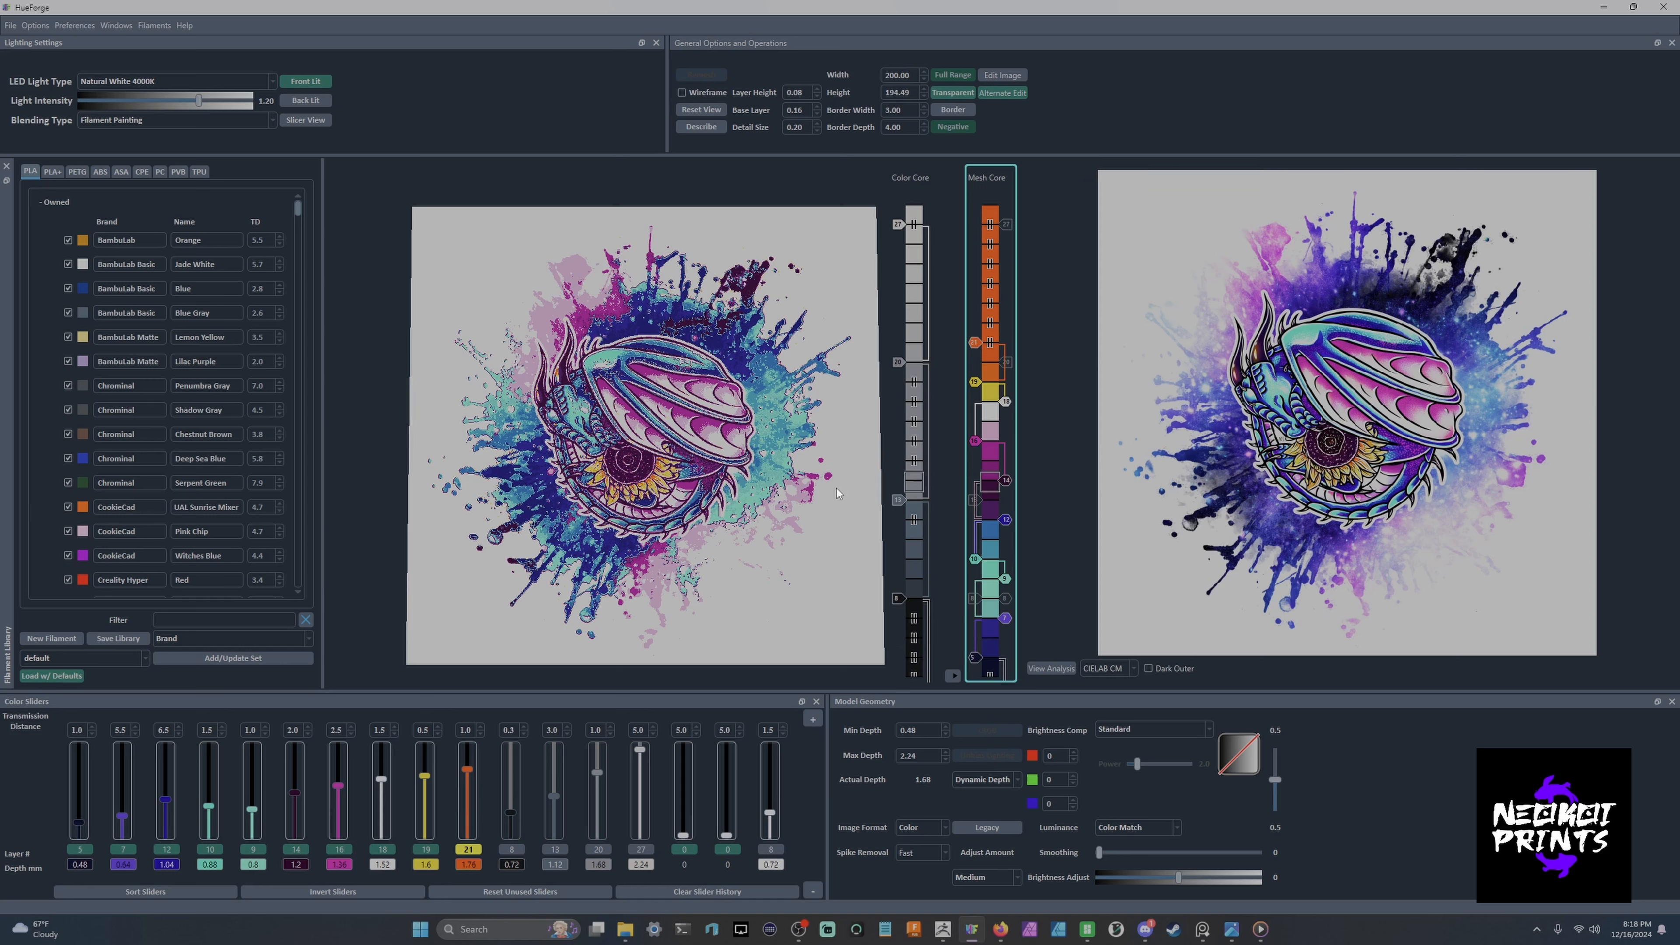